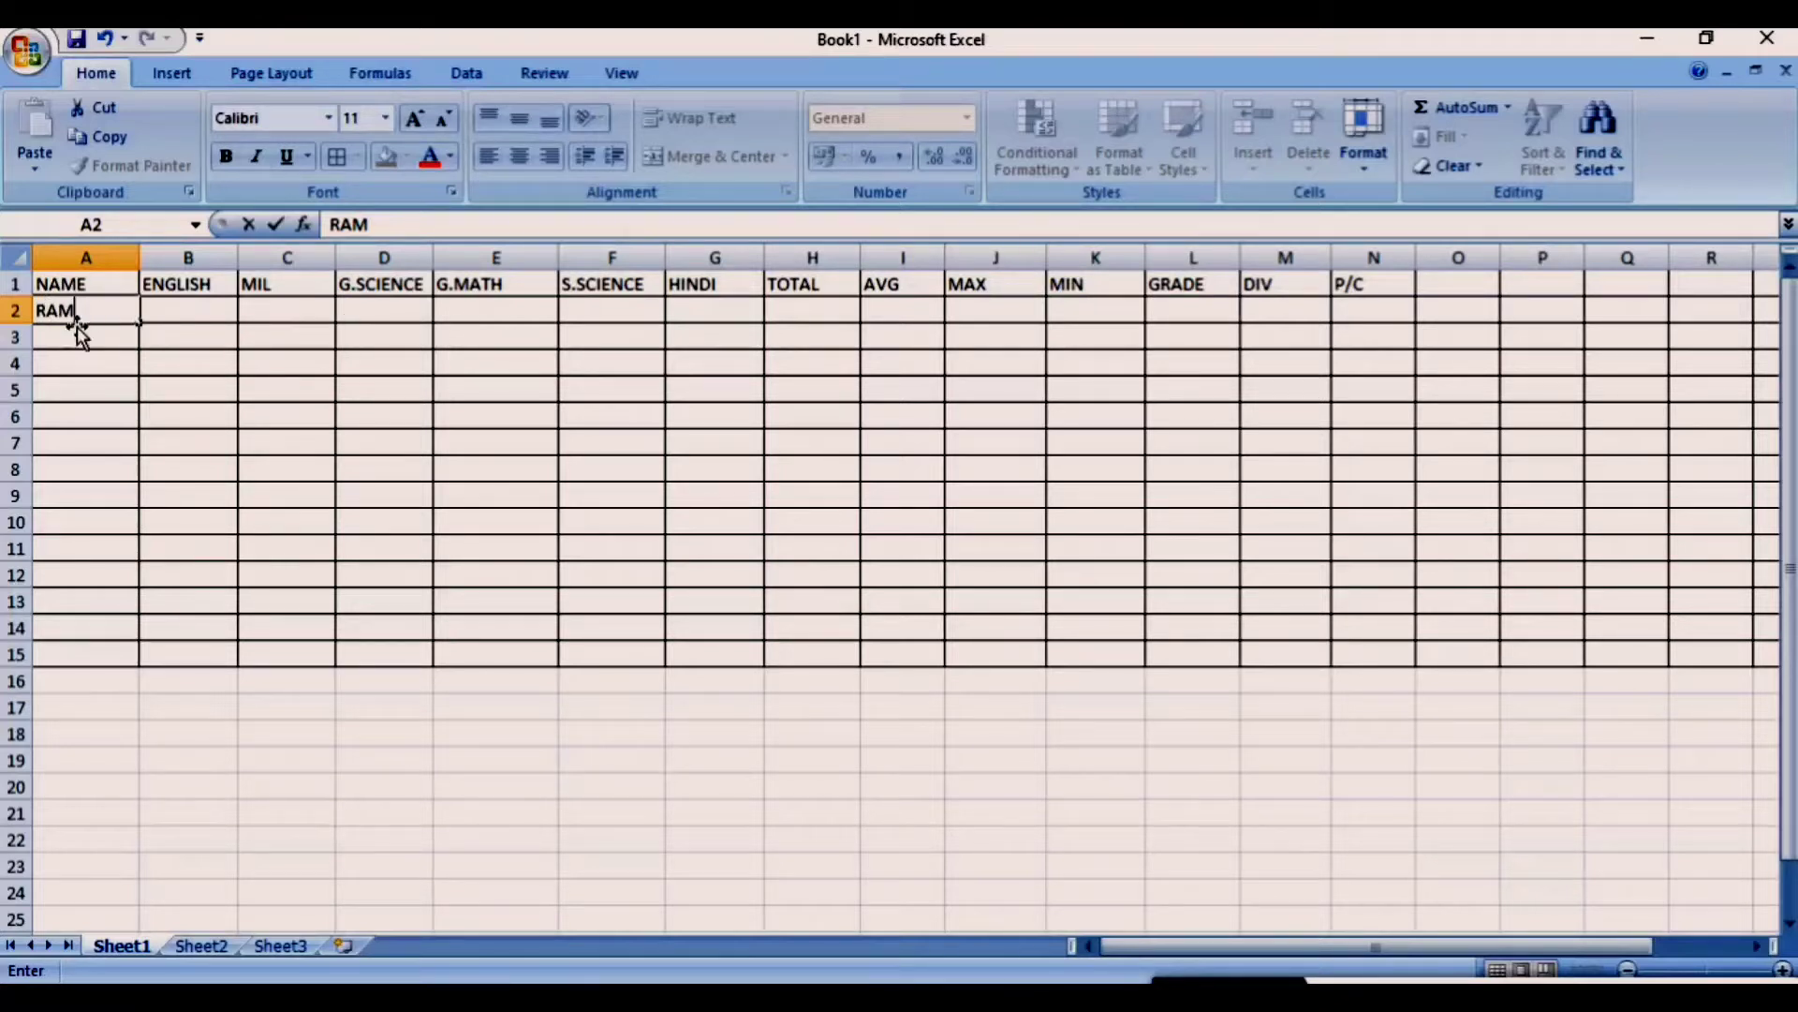
- Enter the first student's marks in row 2: ENGLISH 50, MIL 66, G.SCIENCE 57, G.MATH 76, S.SCIENCE 54 and HINDI 55
click(192, 315)
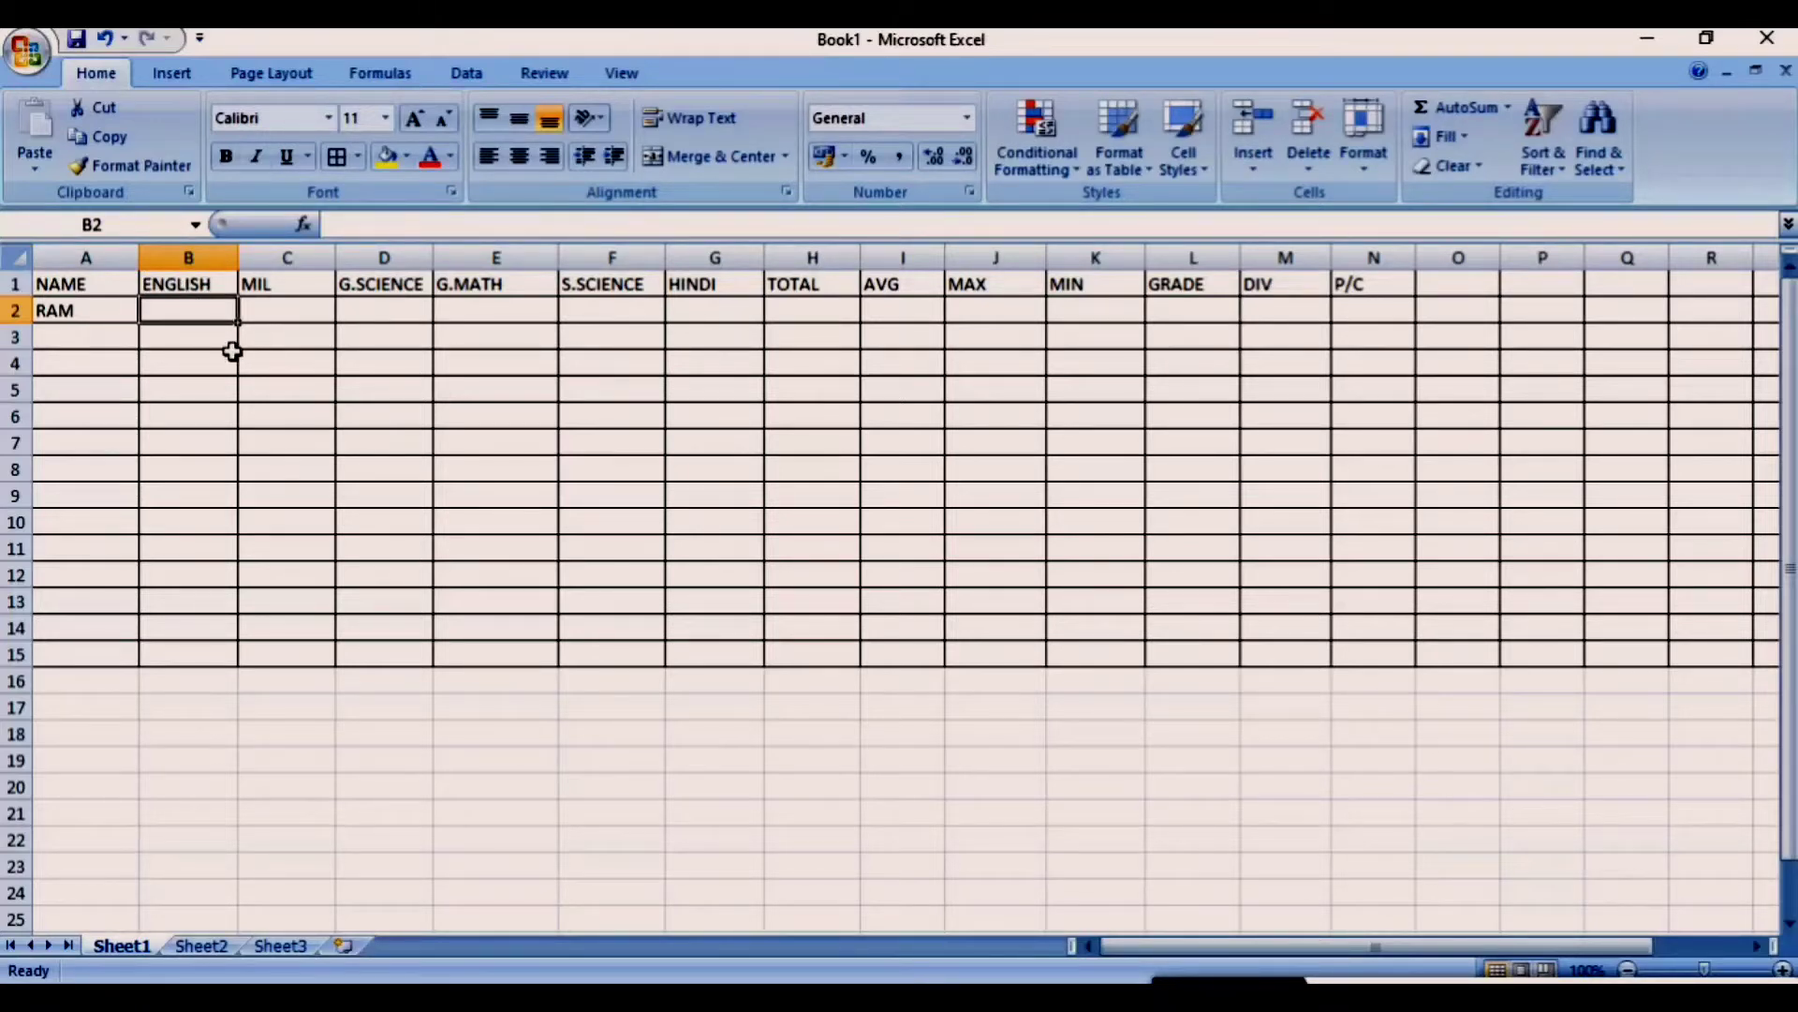
text(50)
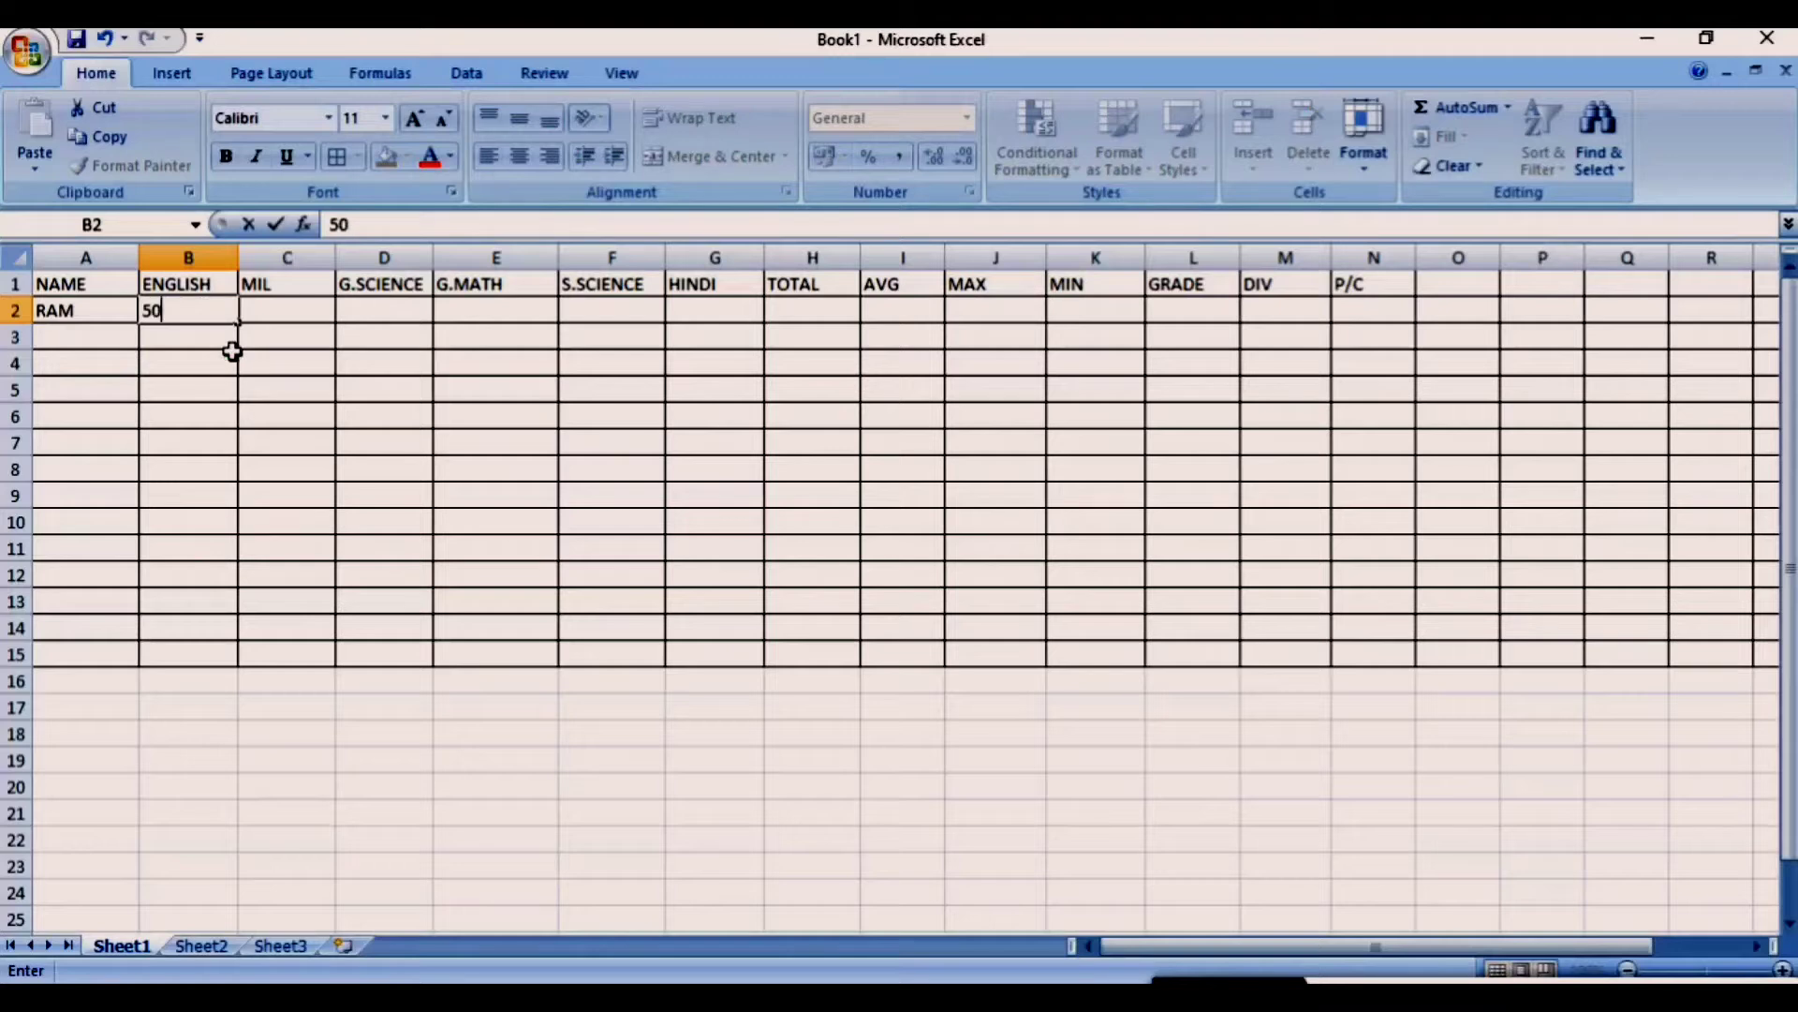
click(313, 317)
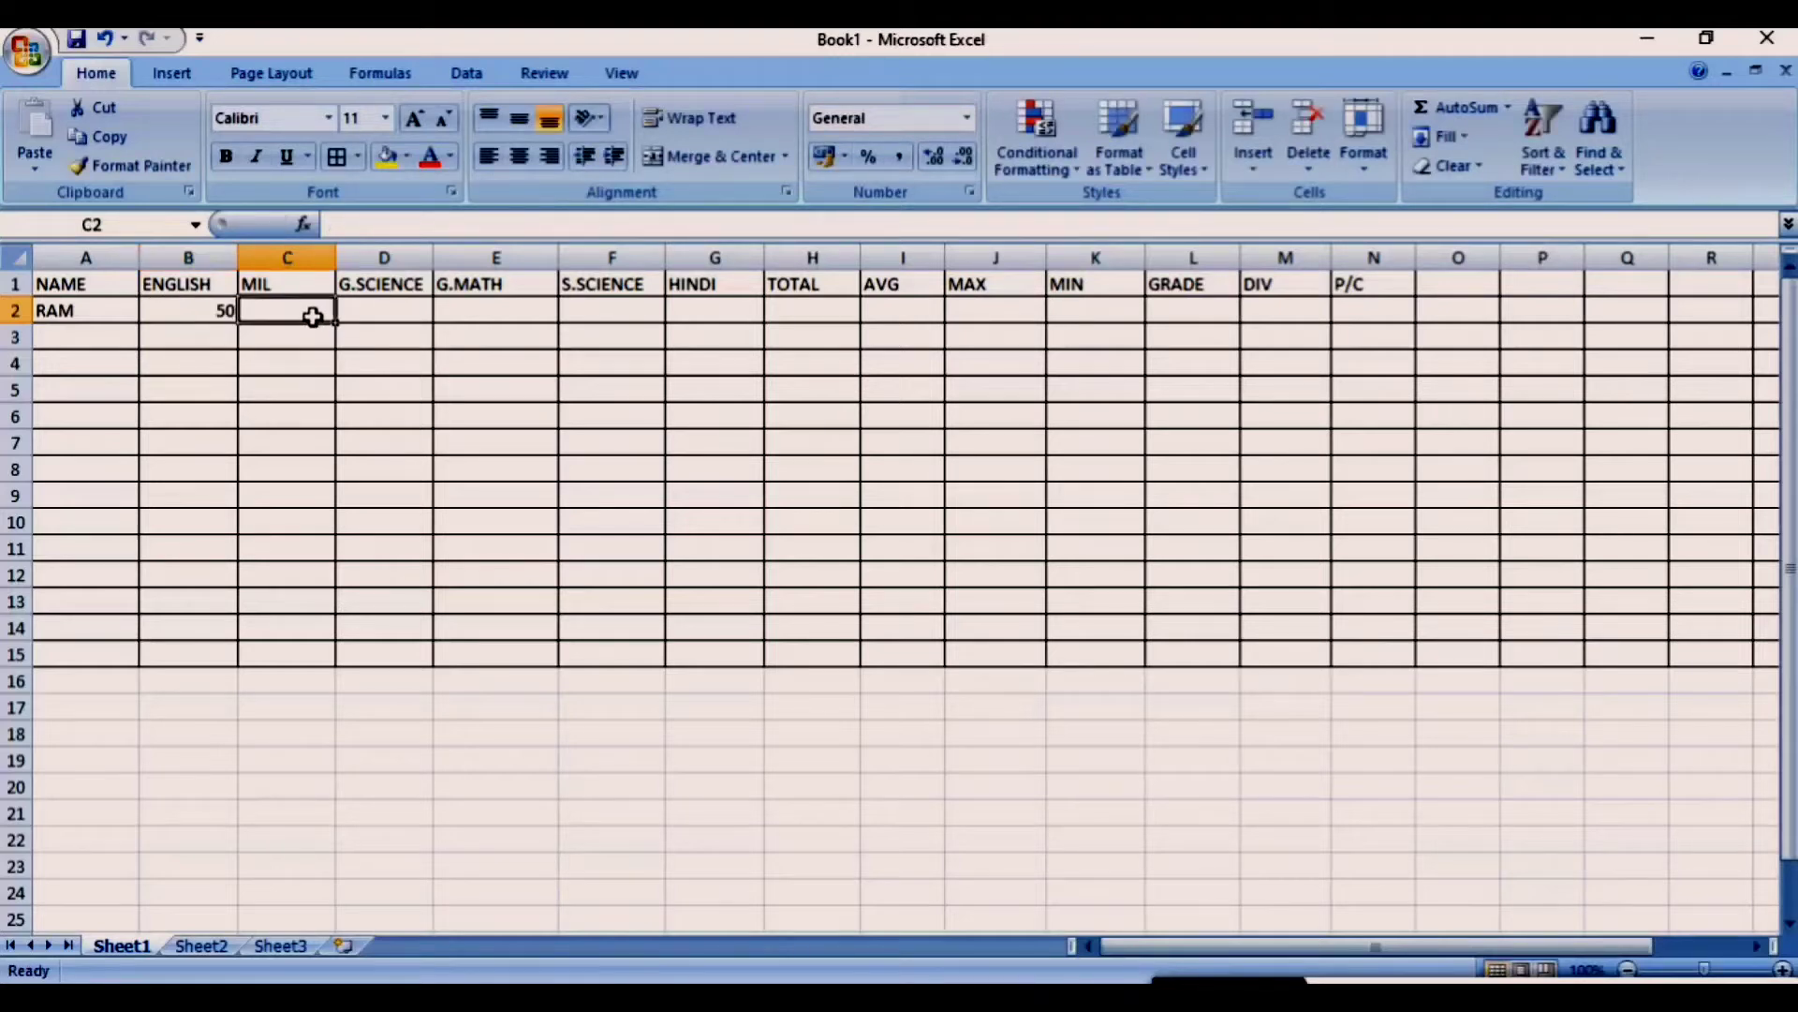
text(66)
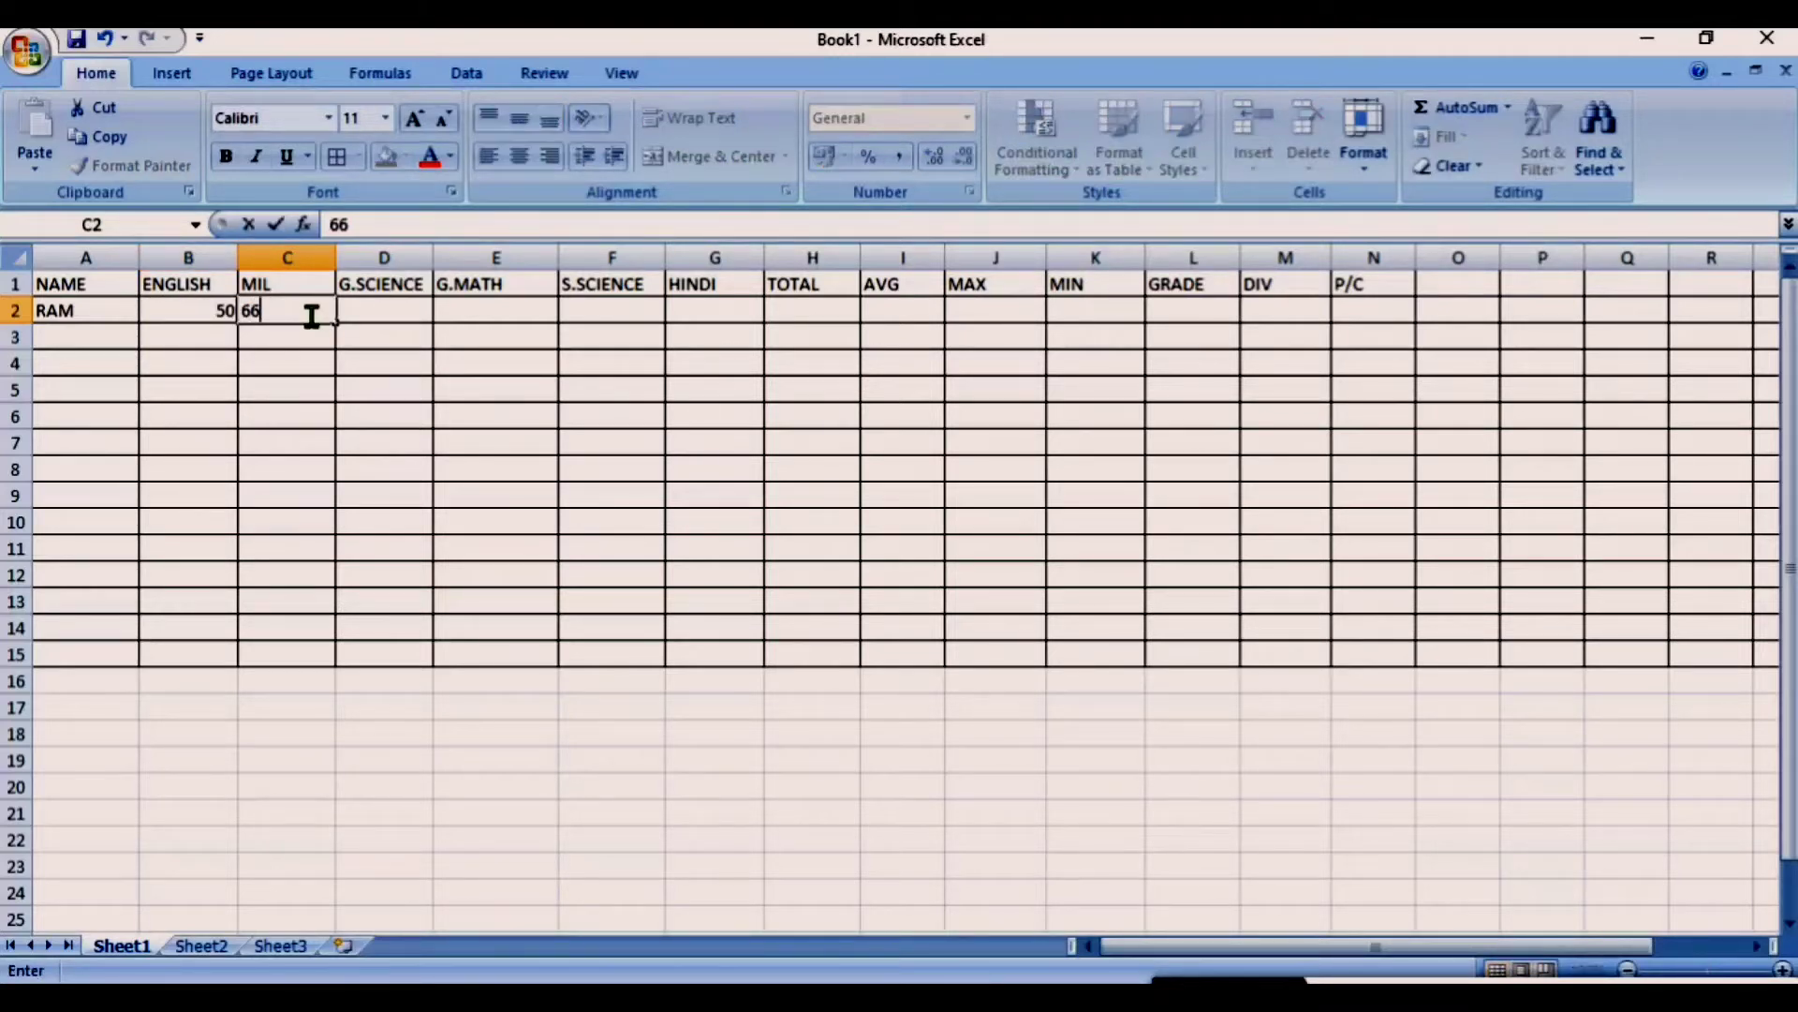
click(374, 316)
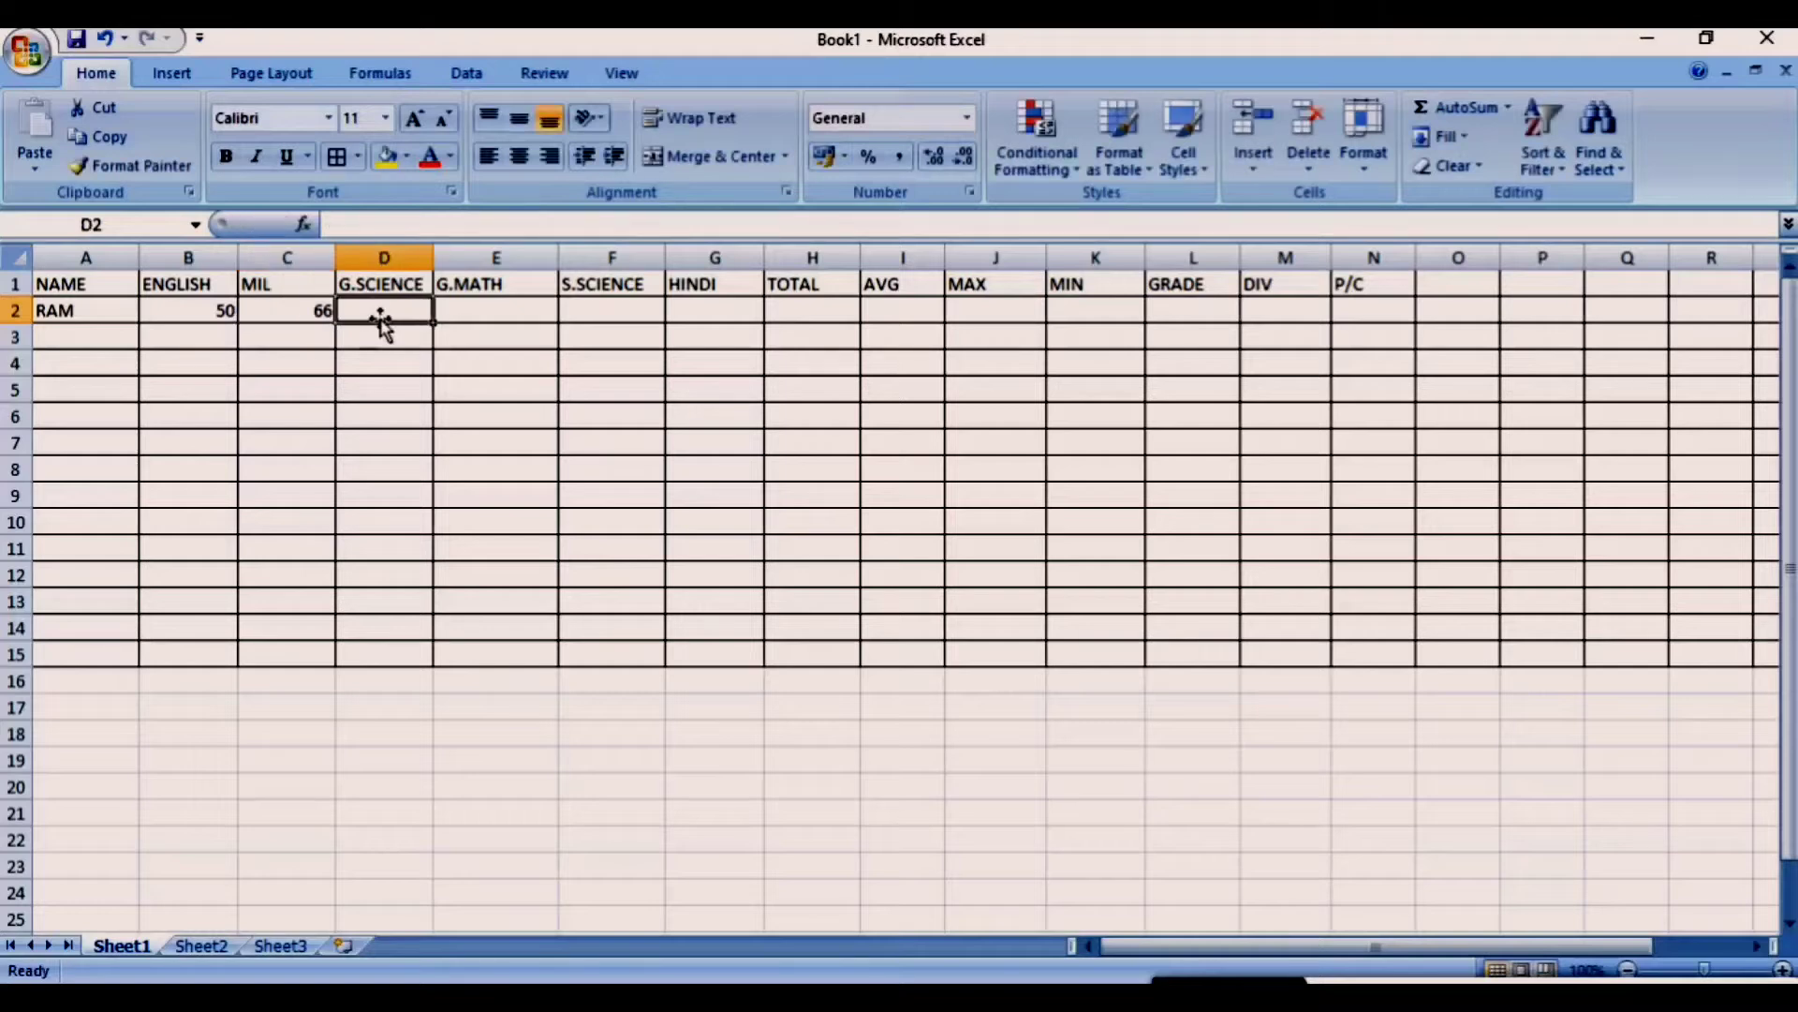
text(57)
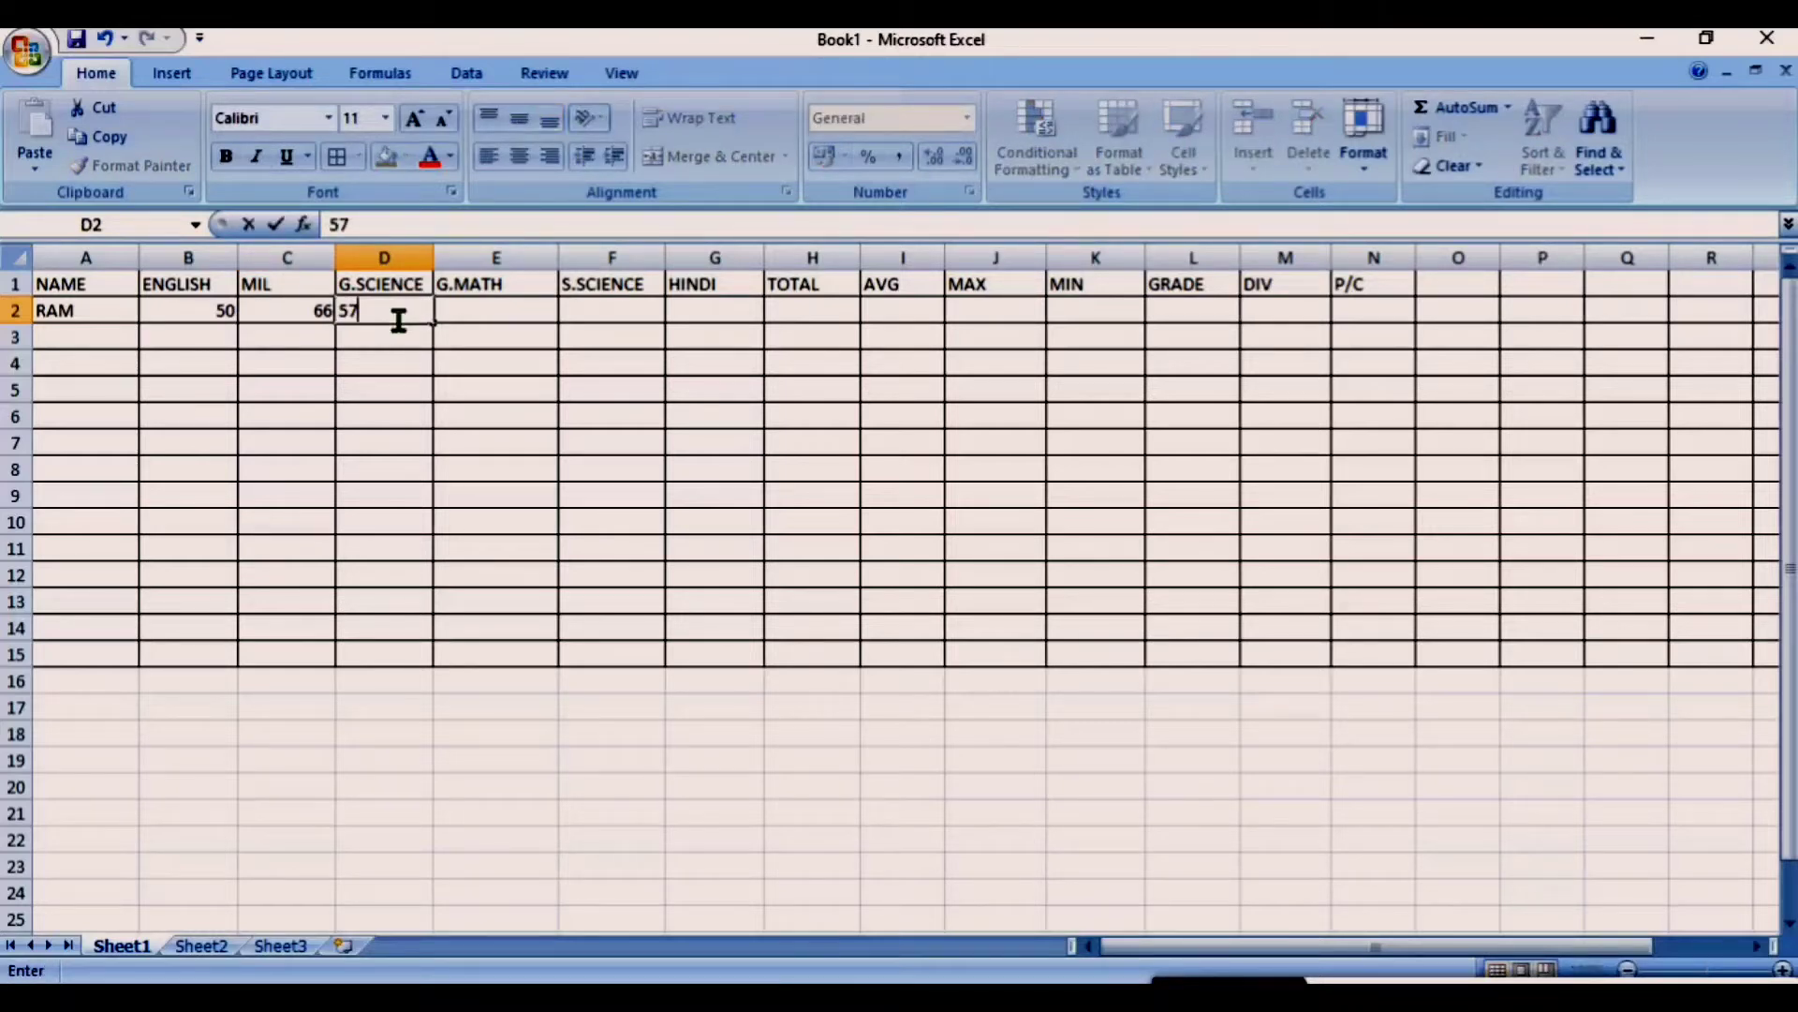
click(476, 310)
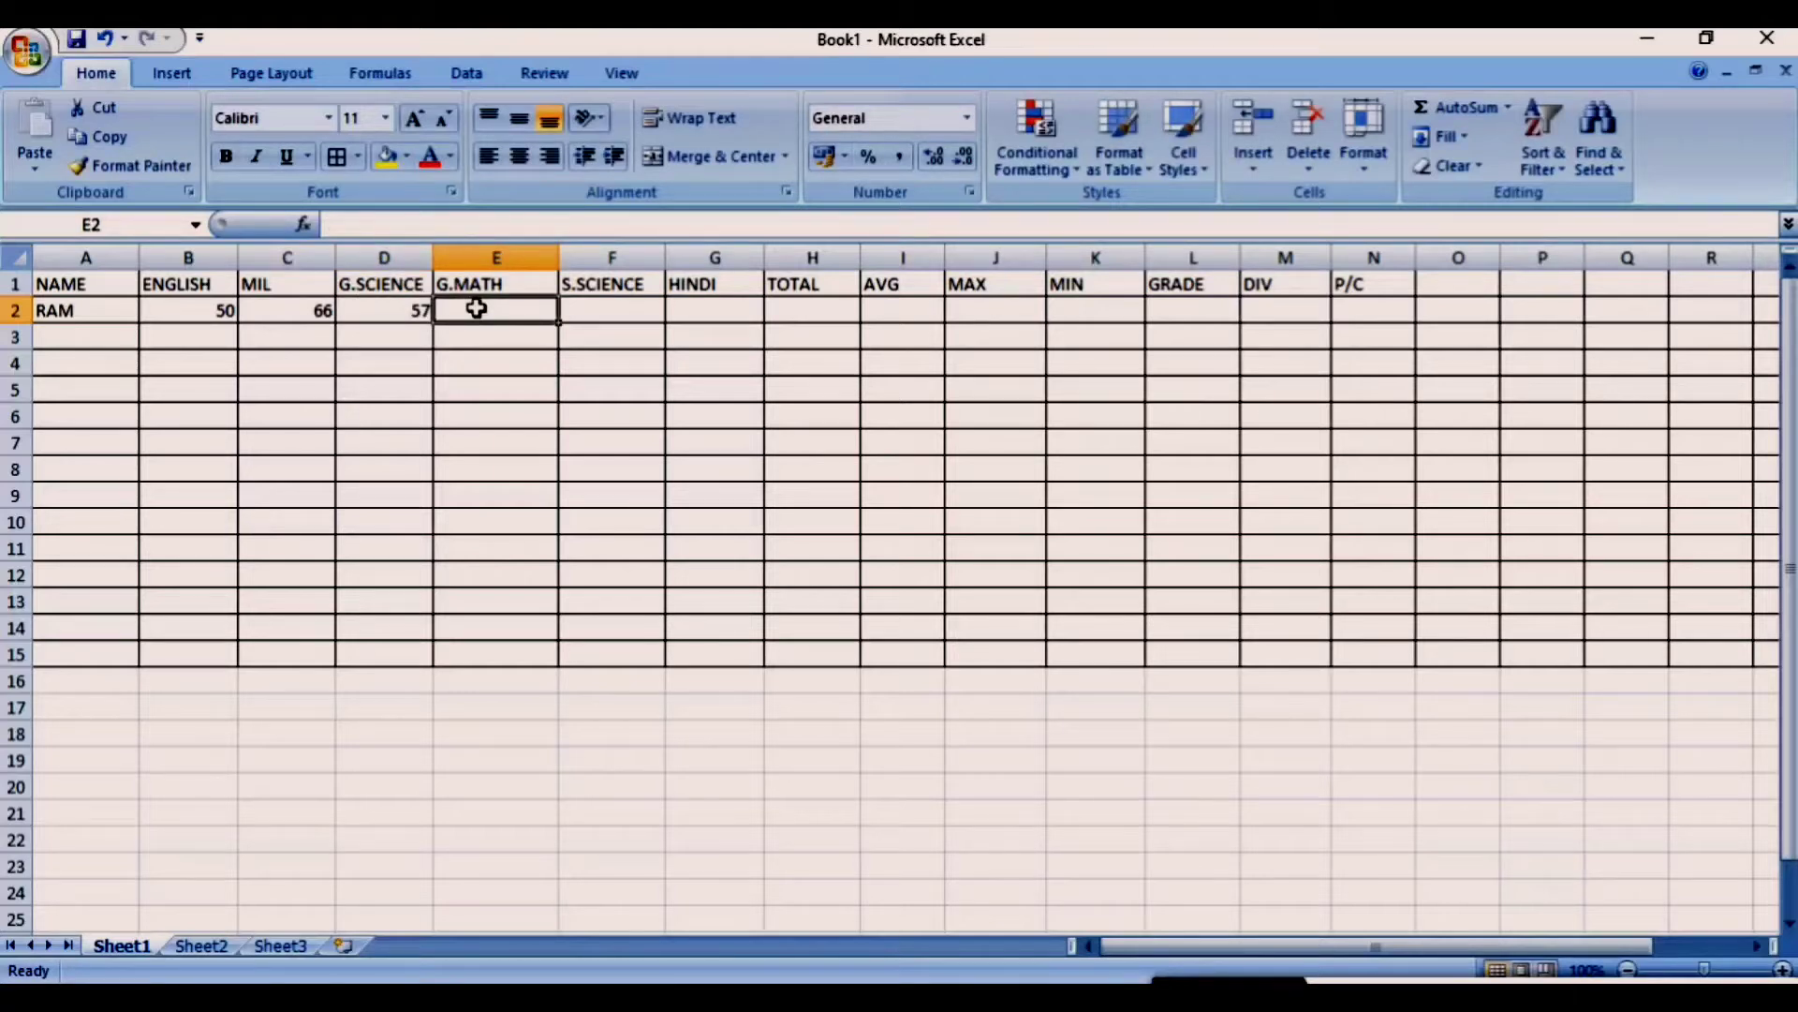
text(76)
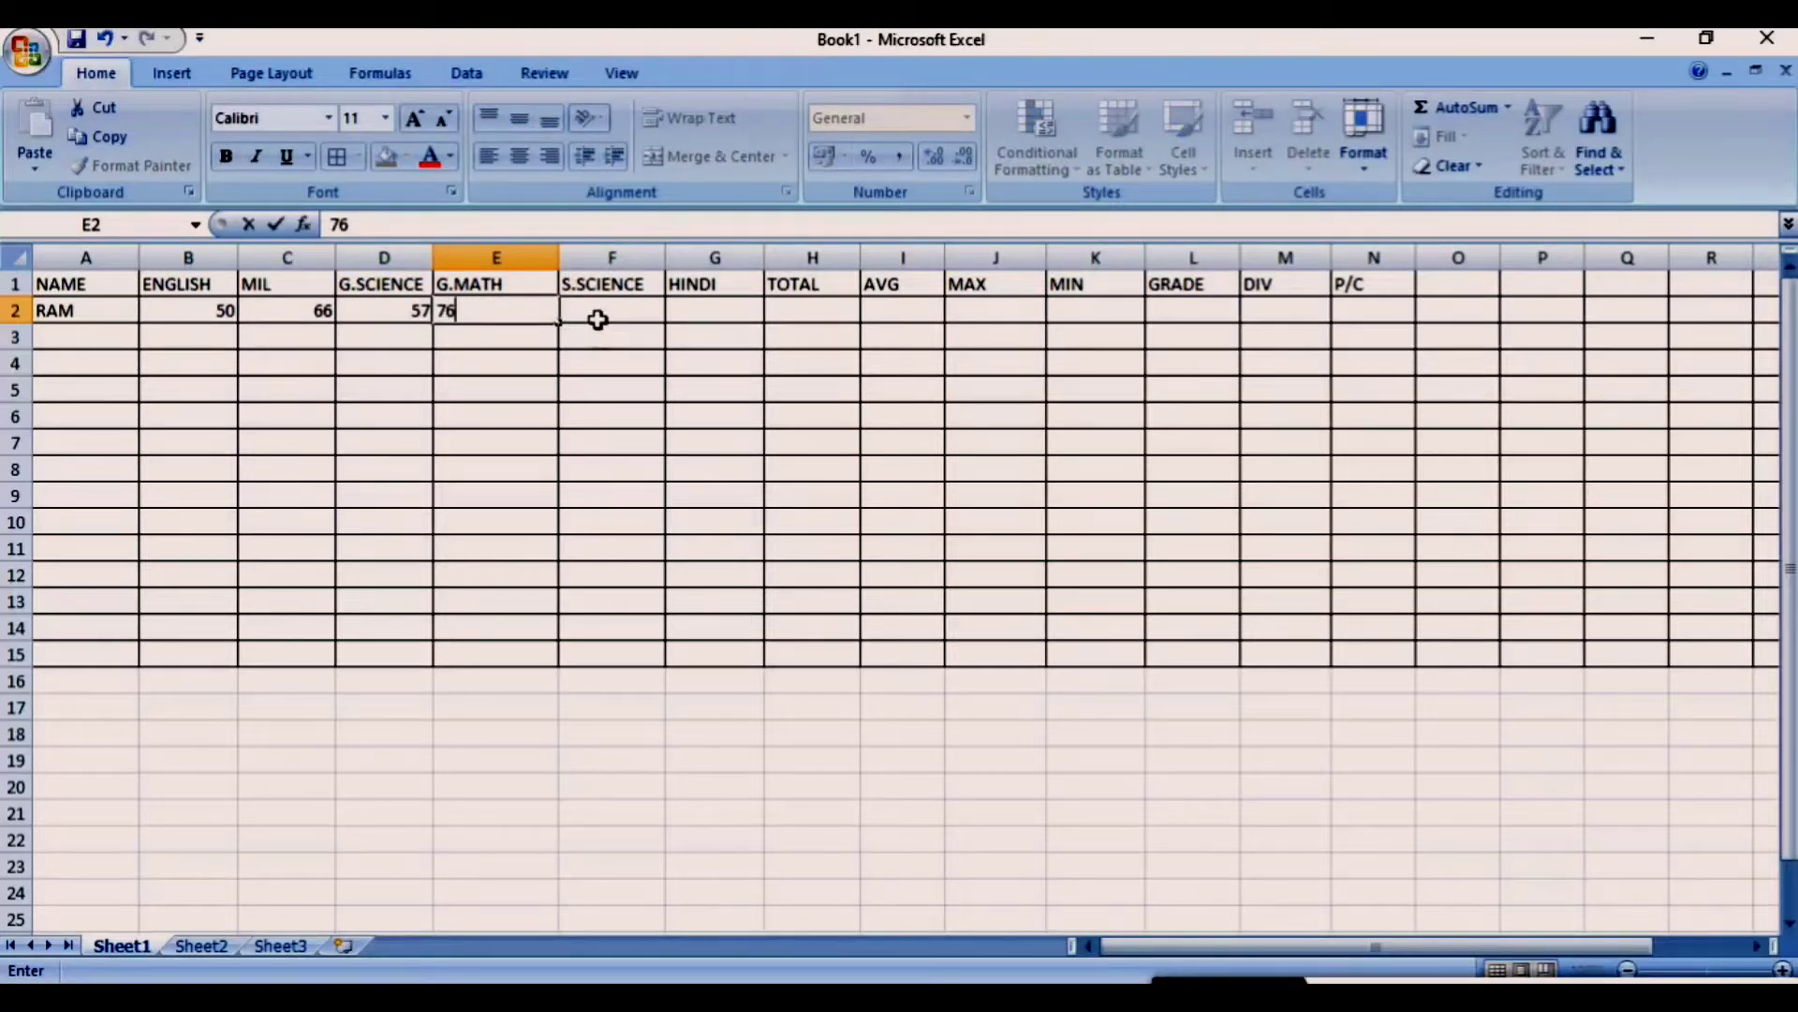
click(598, 318)
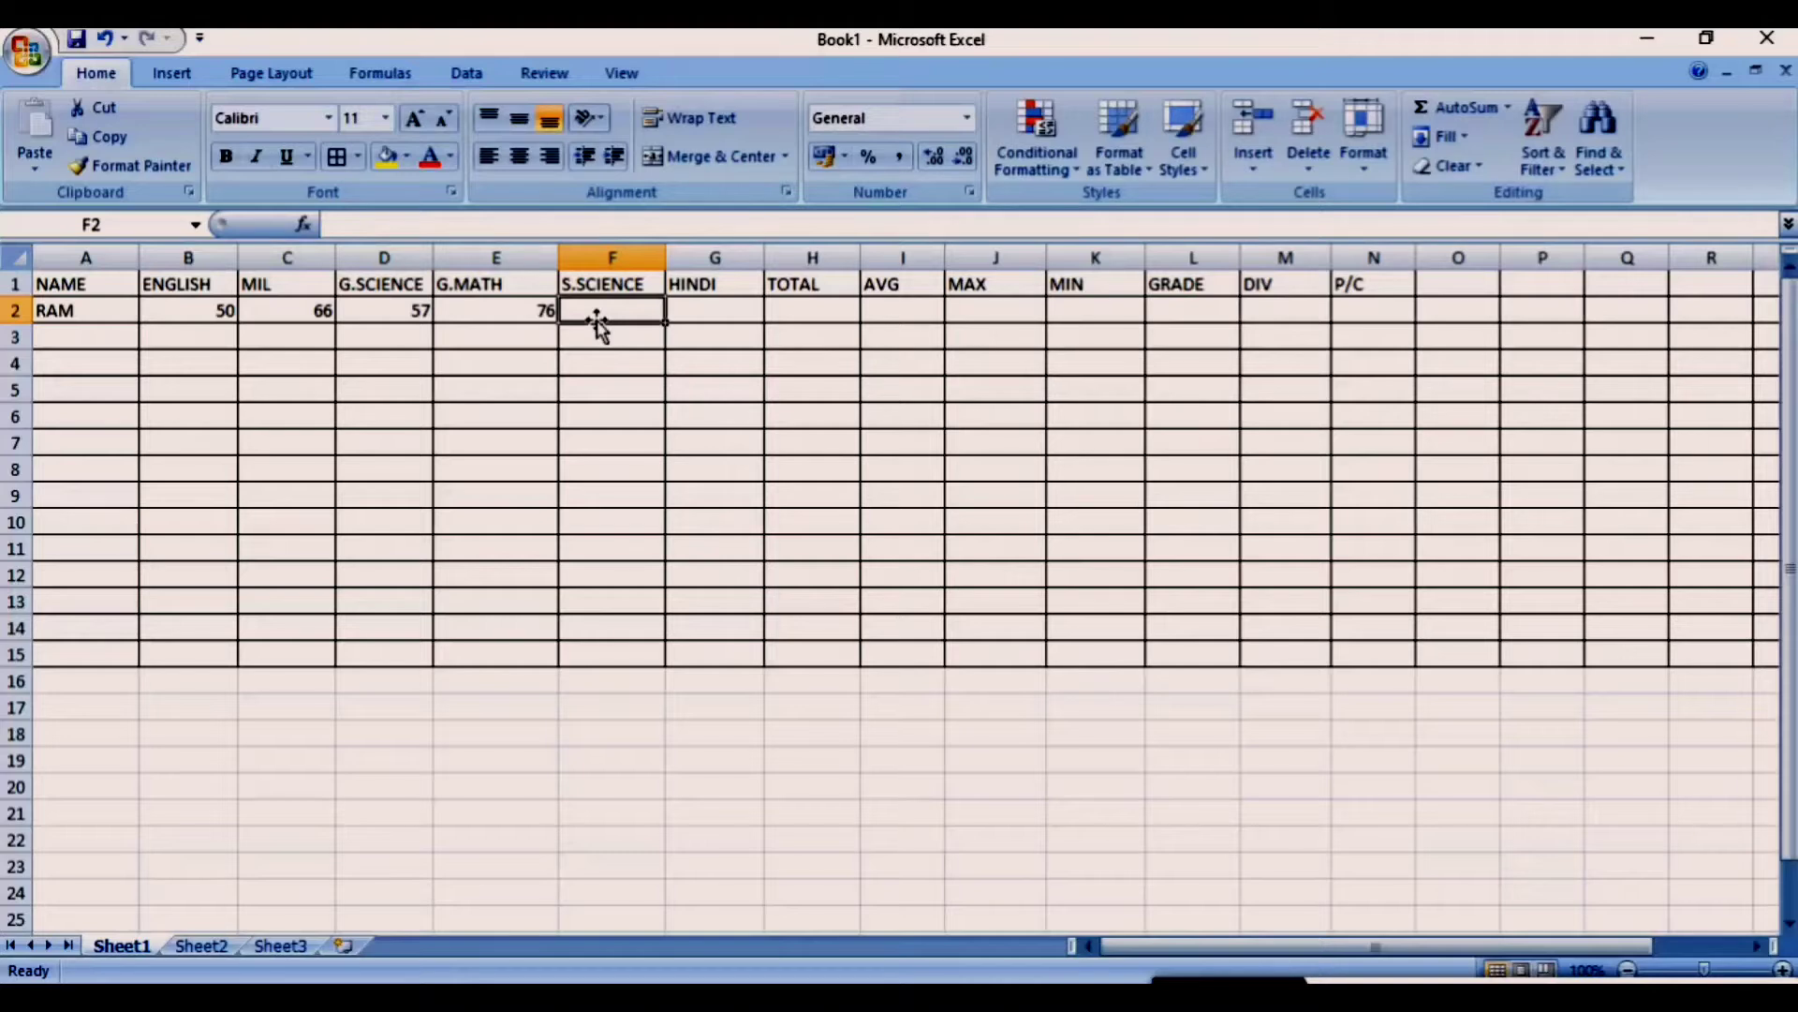
text(54)
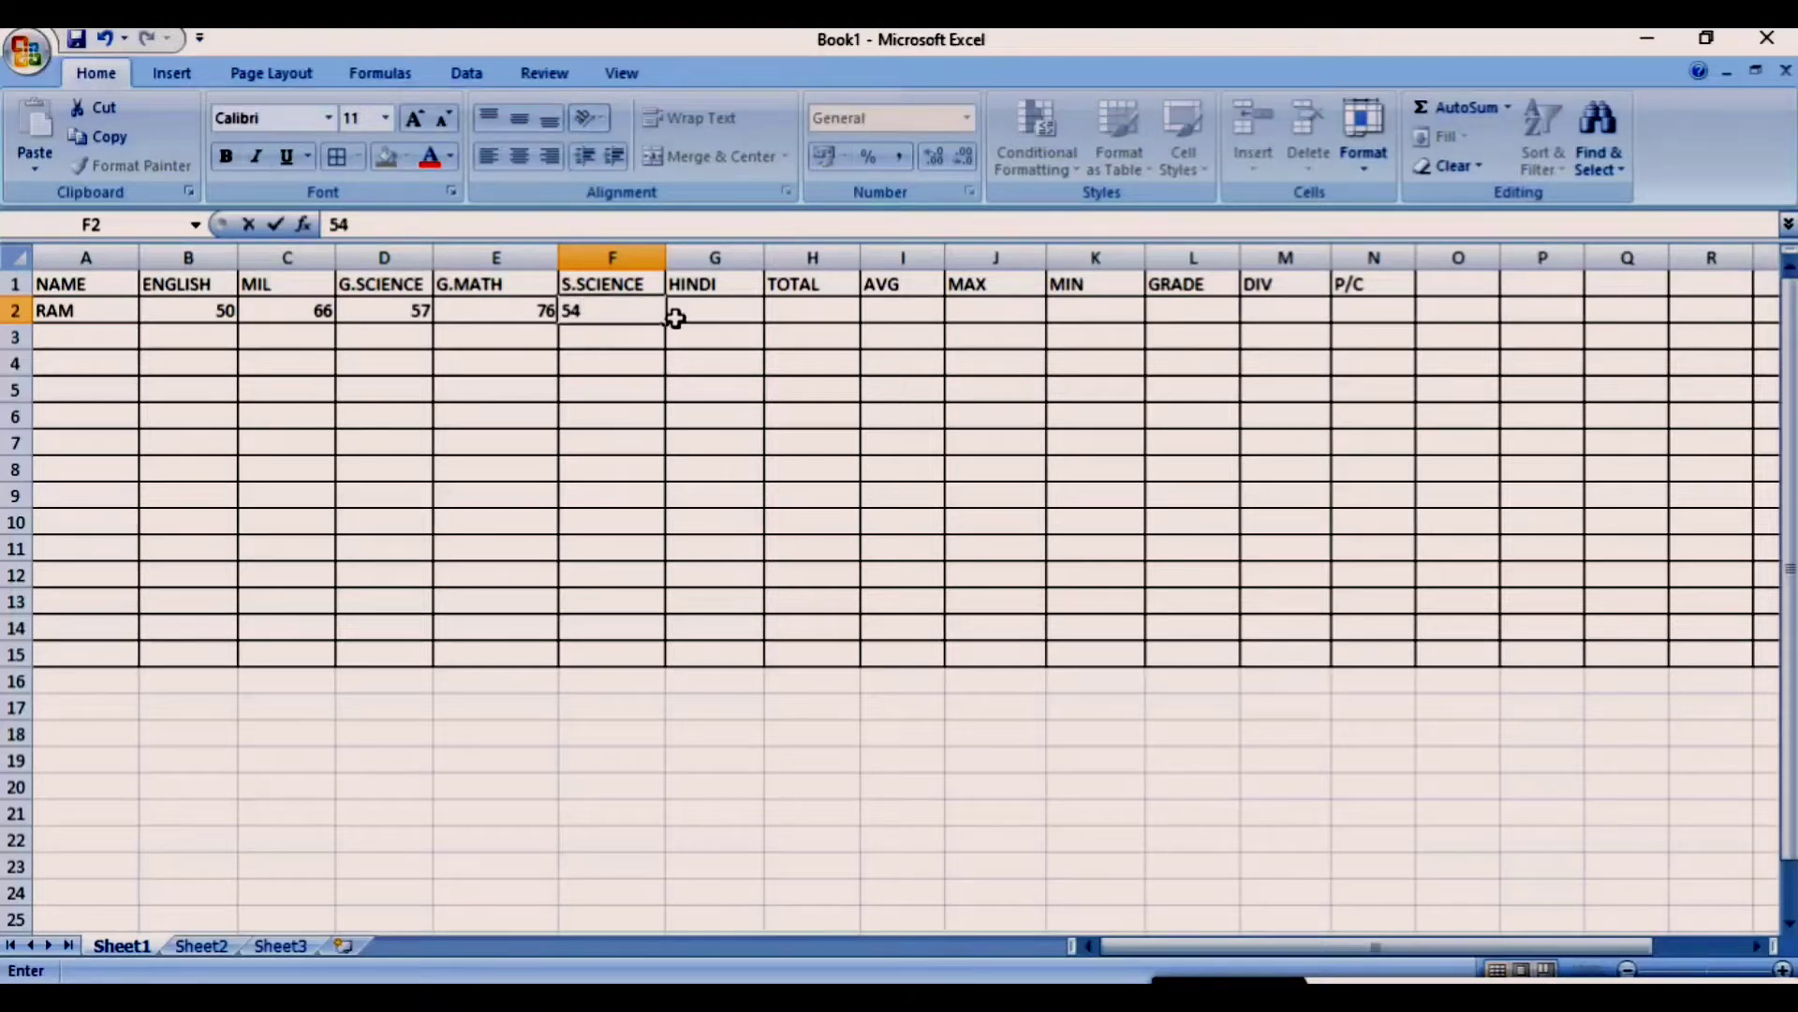
click(699, 306)
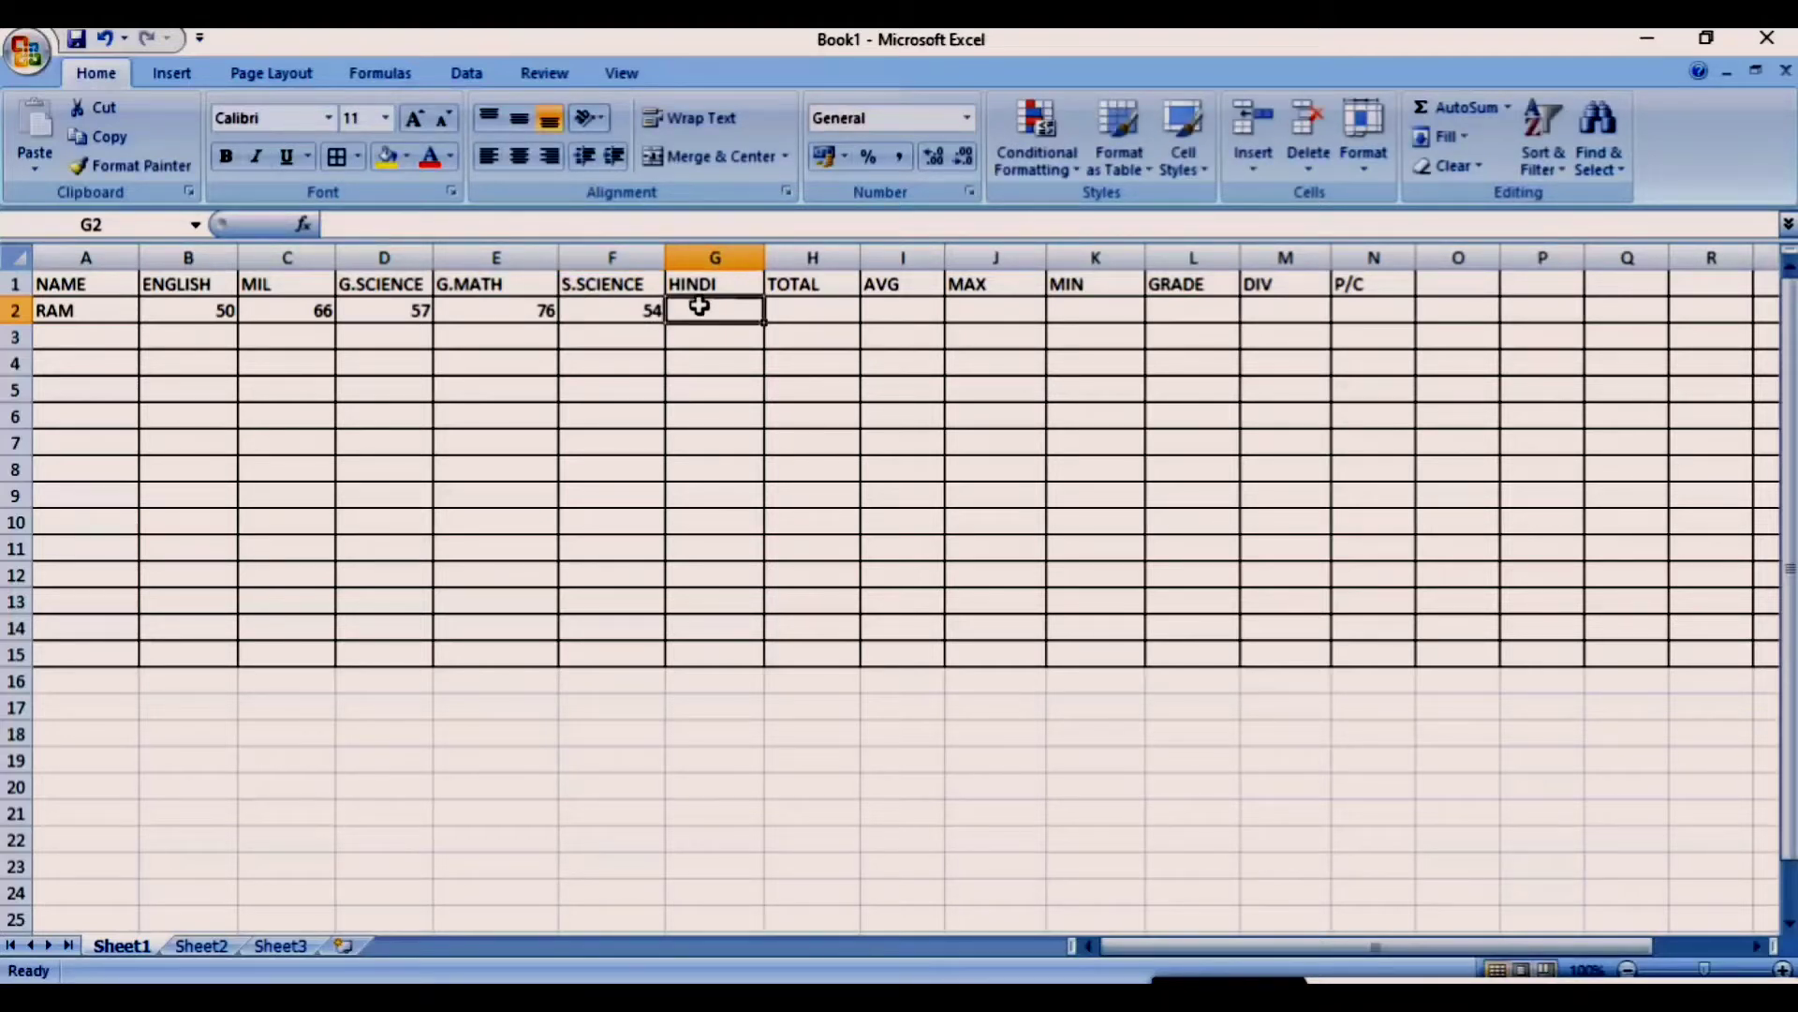
text(55)
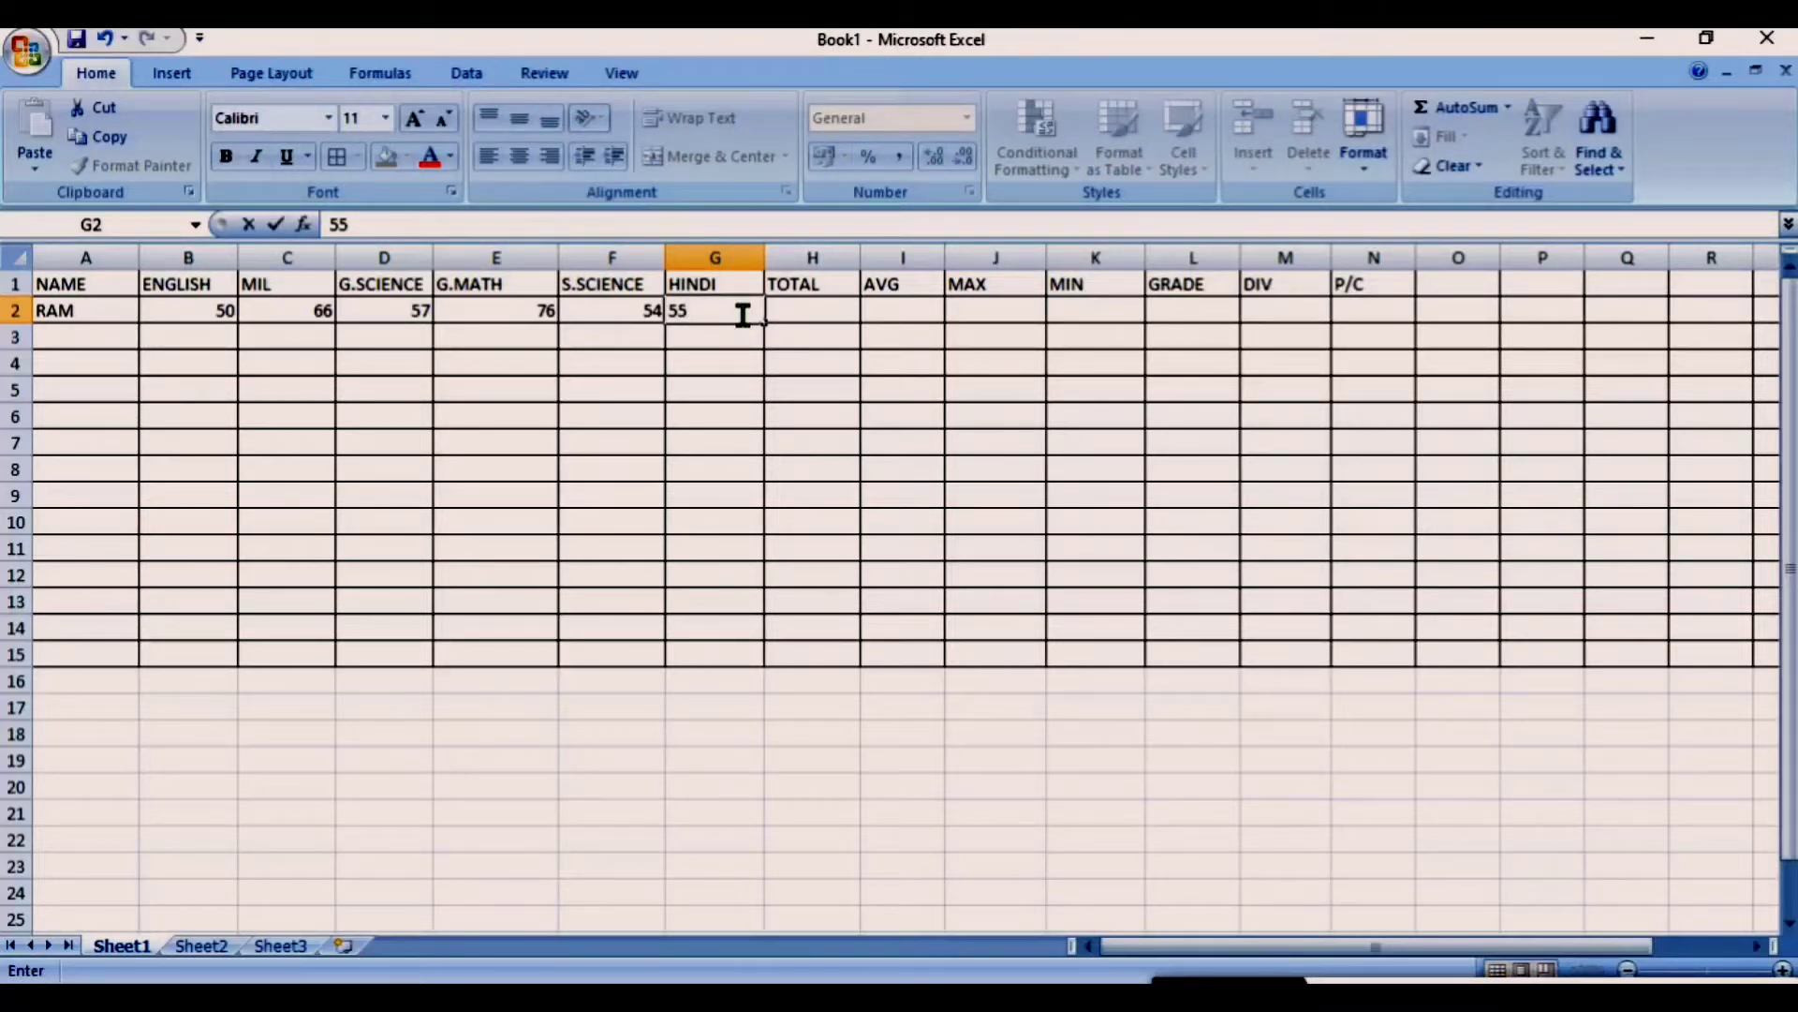
- Calculate the first student's TOTAL in cell H2 with the formula =SUM(B2:G2)
click(801, 313)
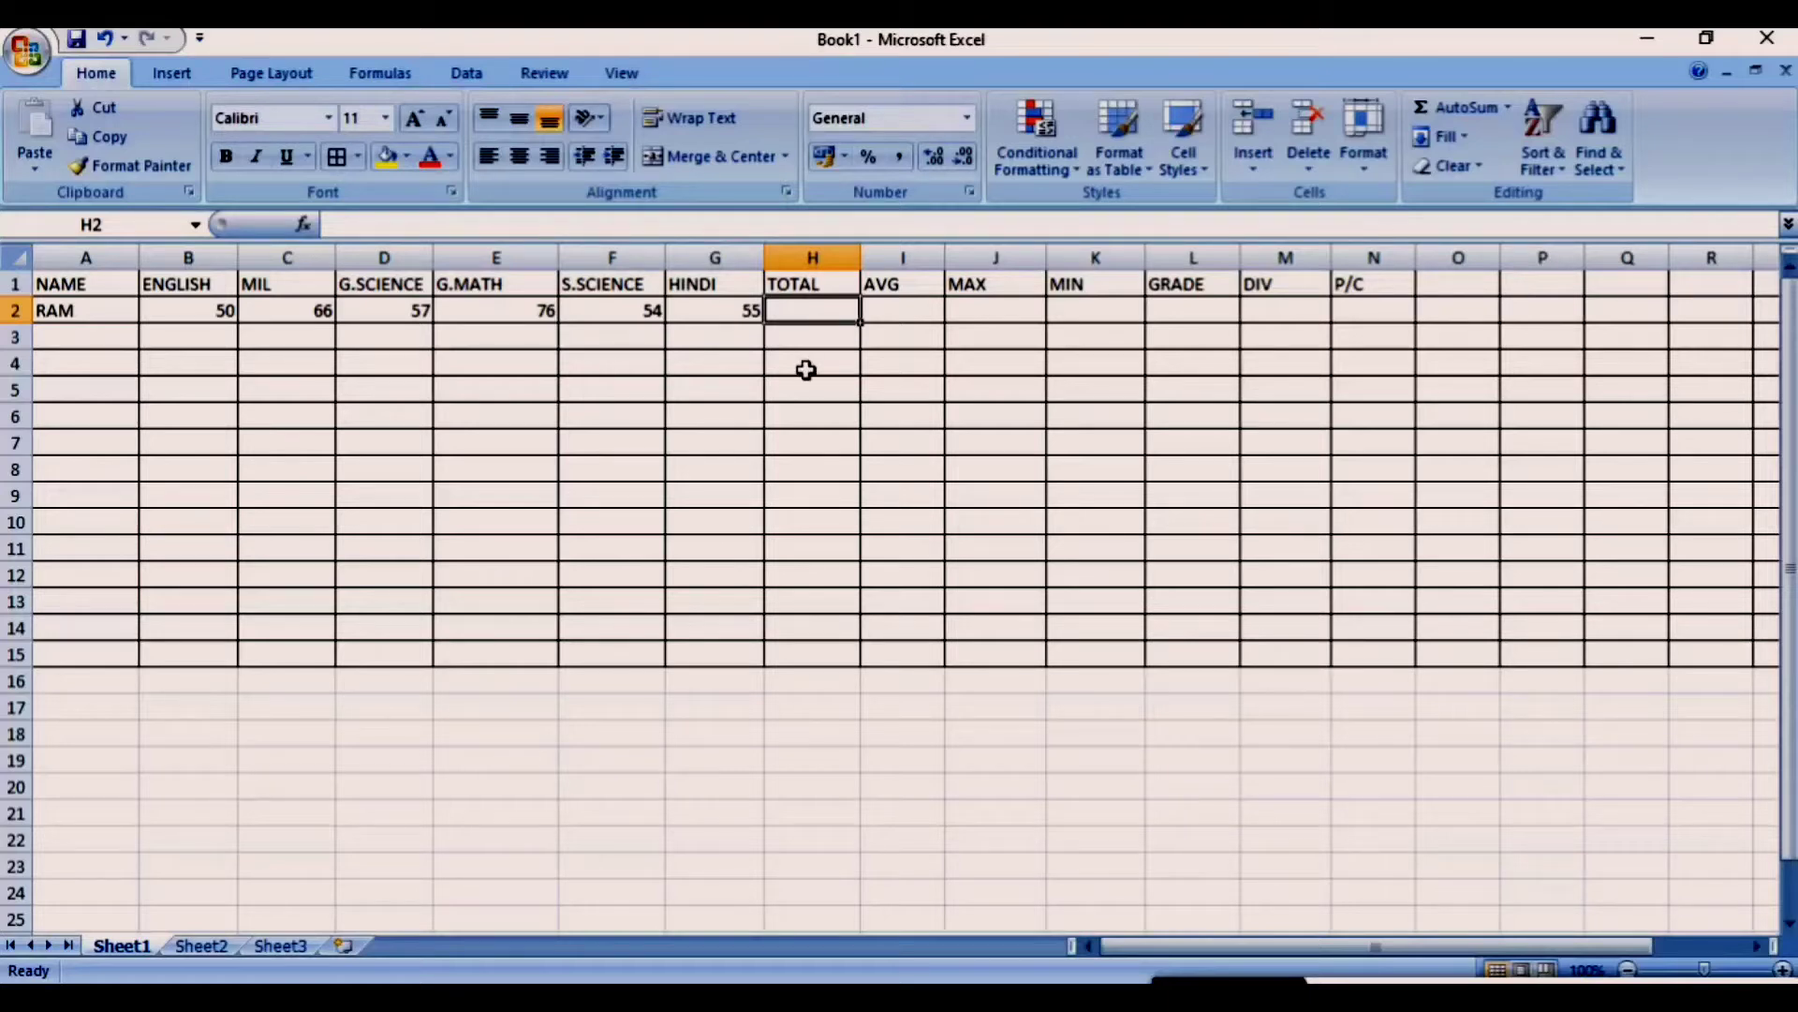
text(=)
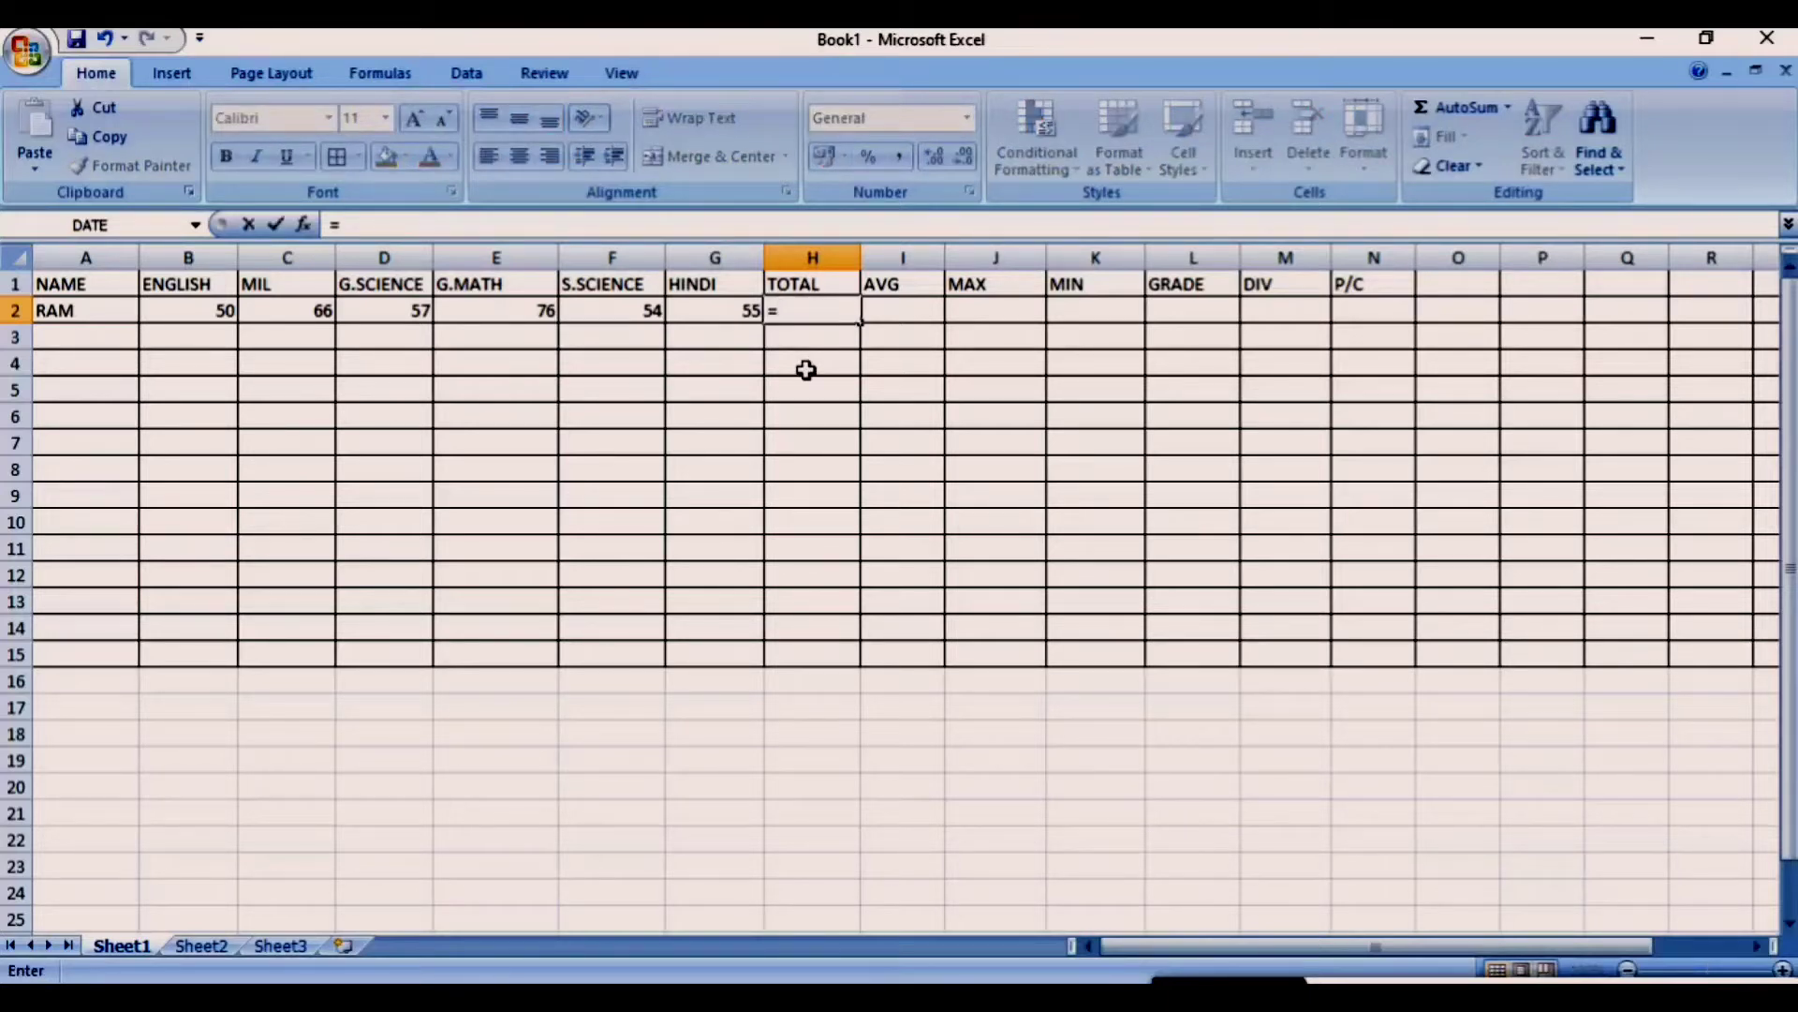
text(S)
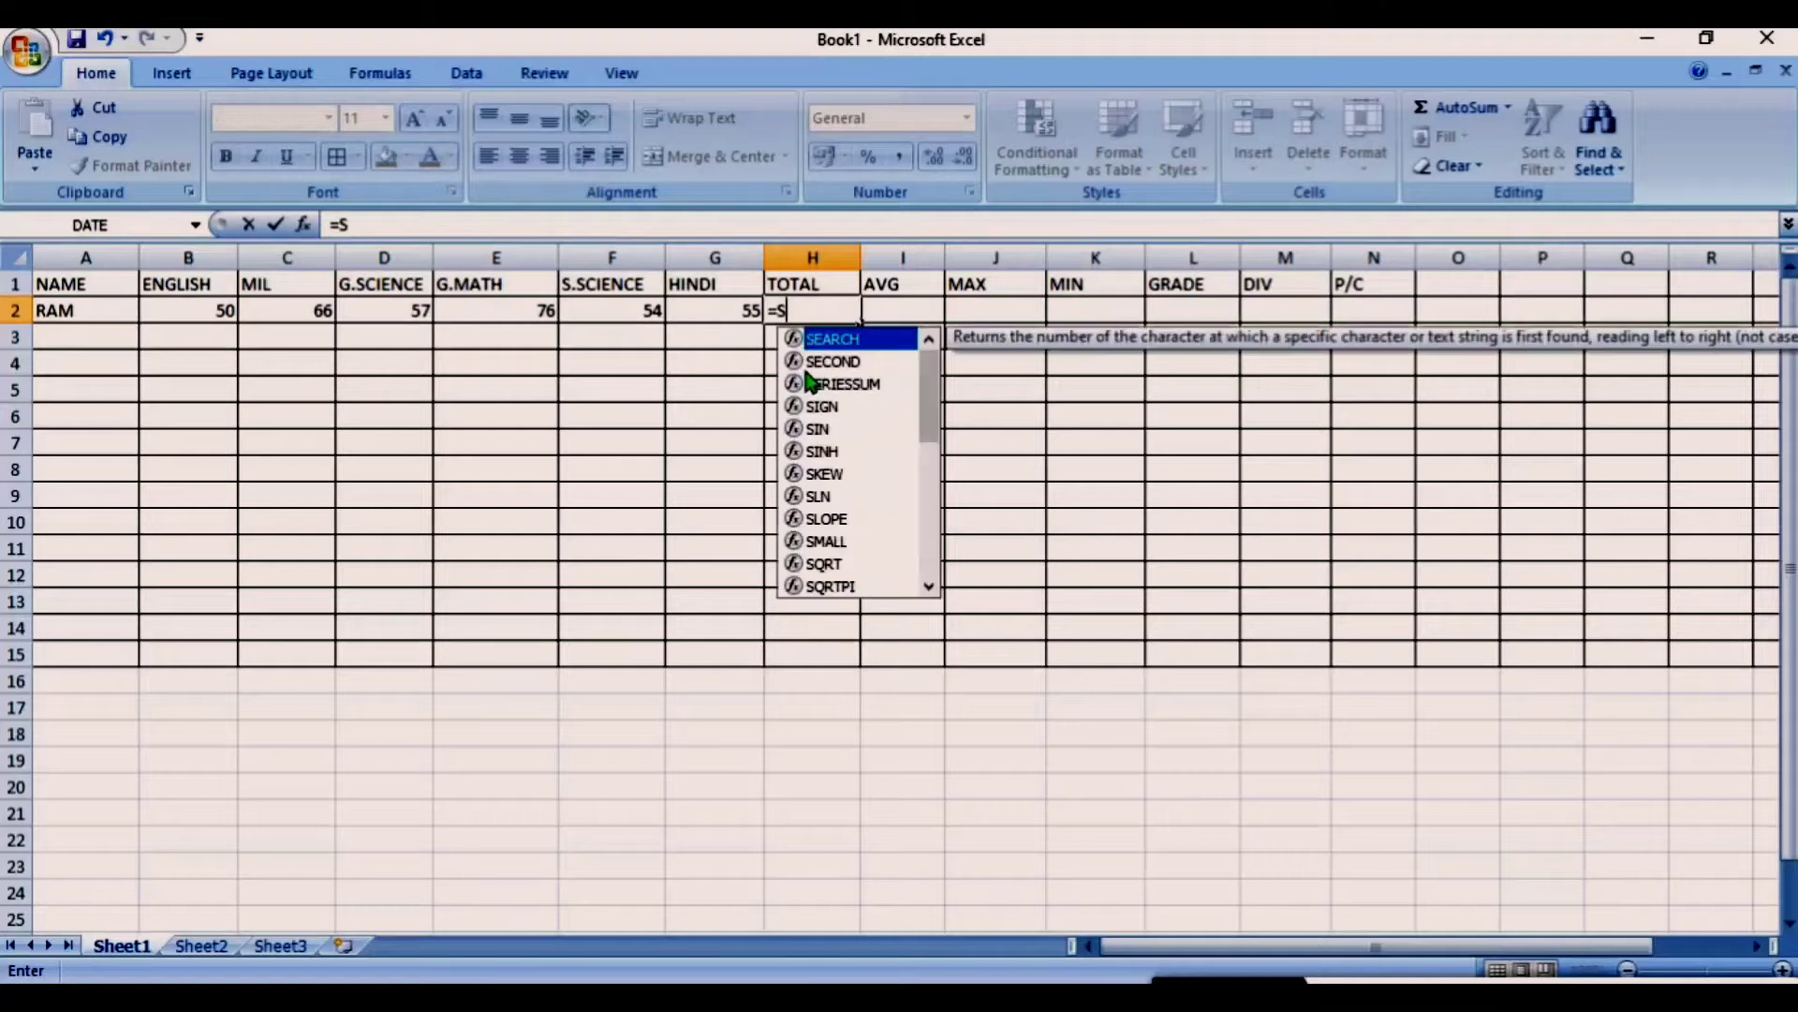
text(UM)
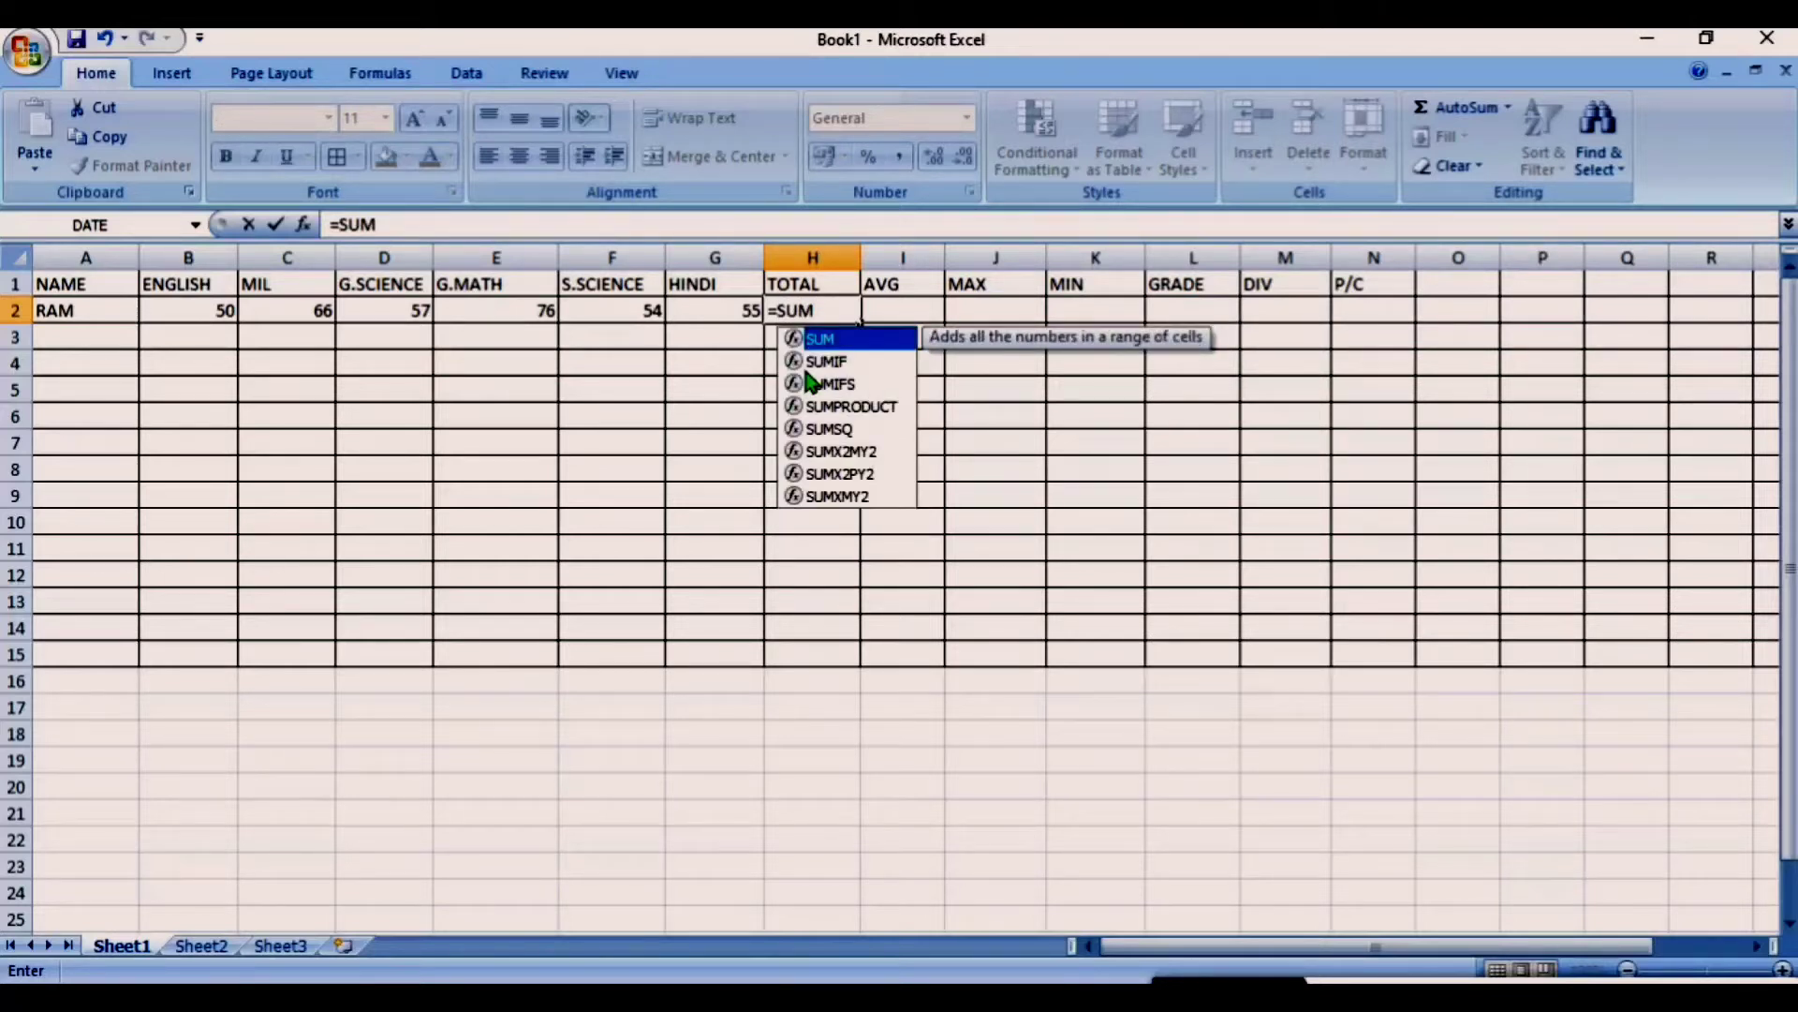
text(()
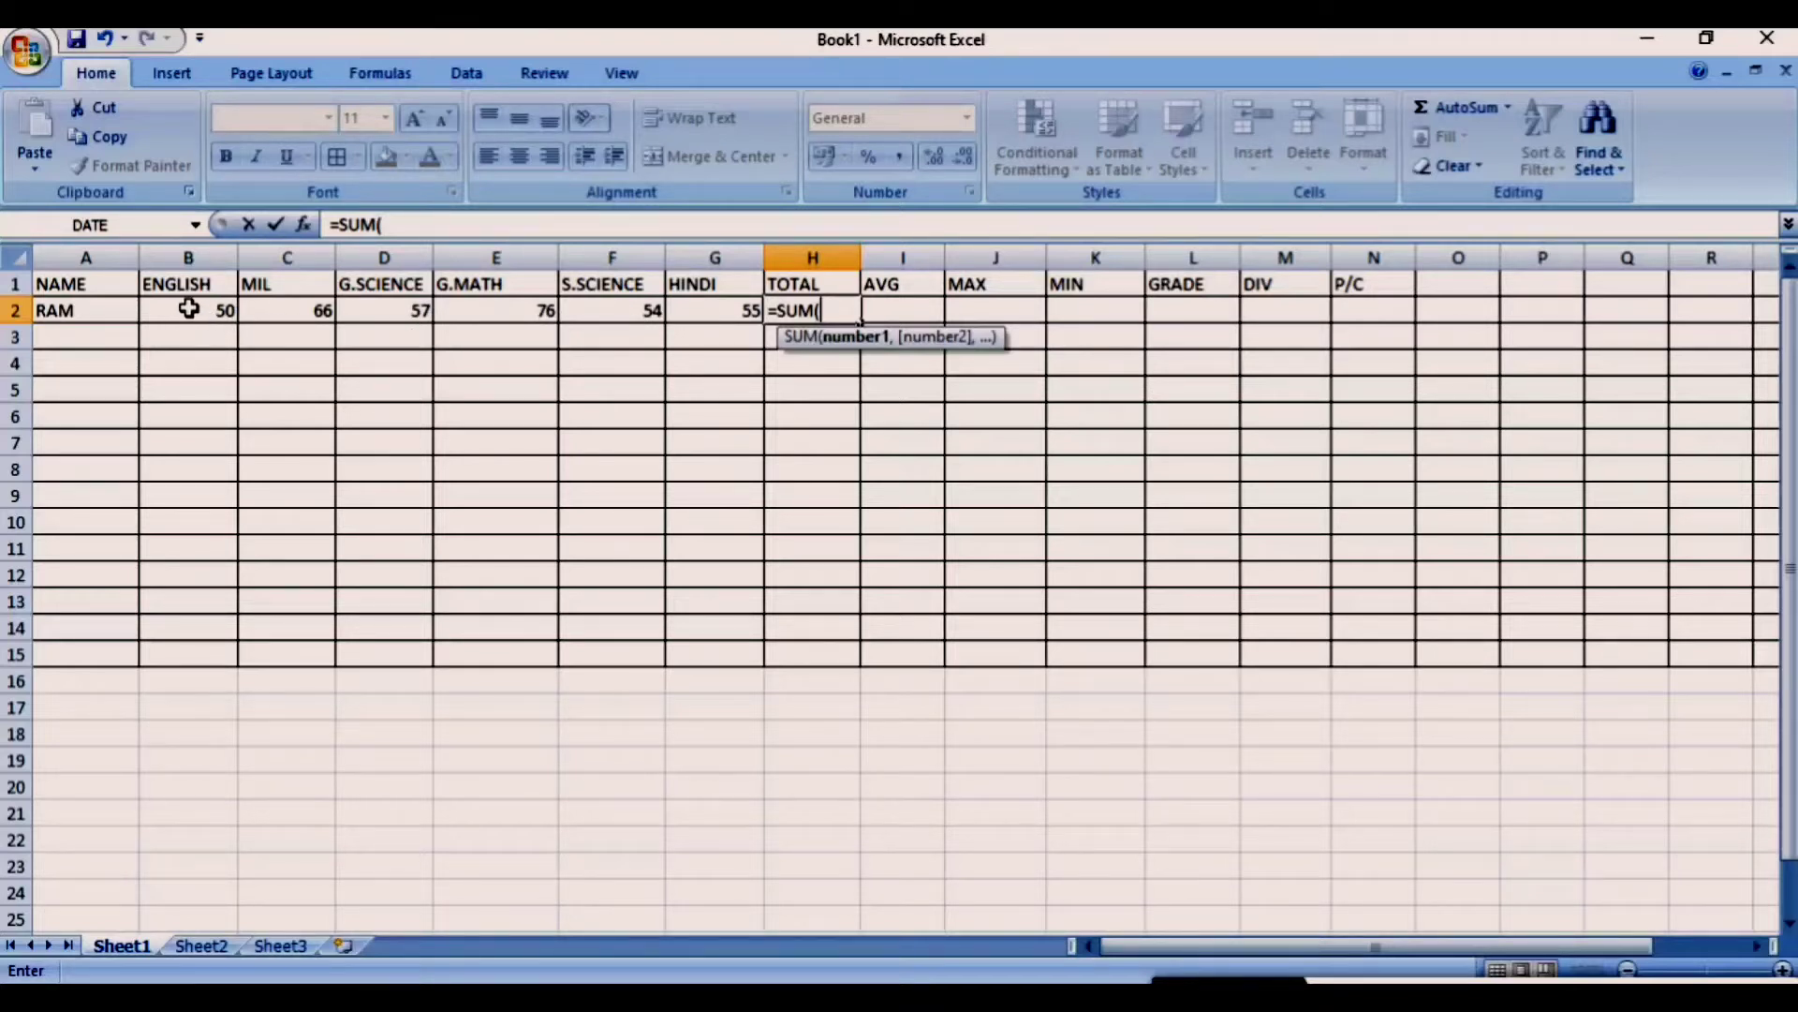
drag(192, 309, 714, 314)
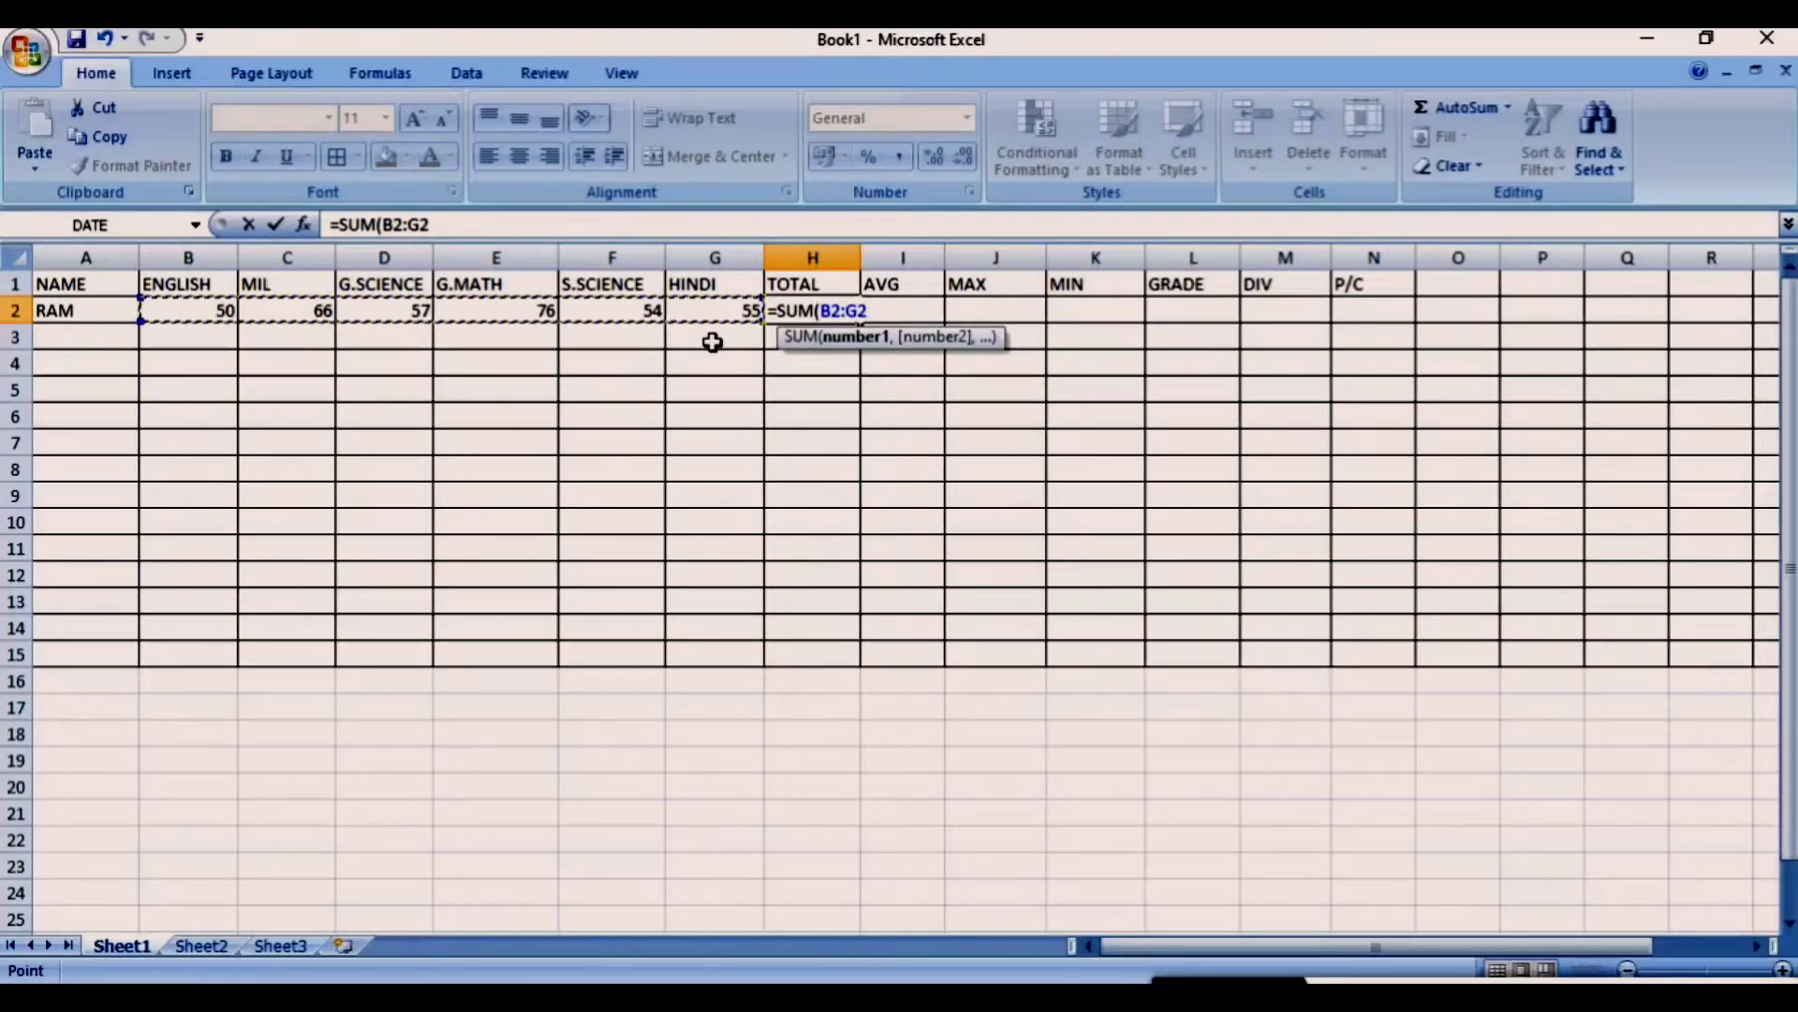
text())
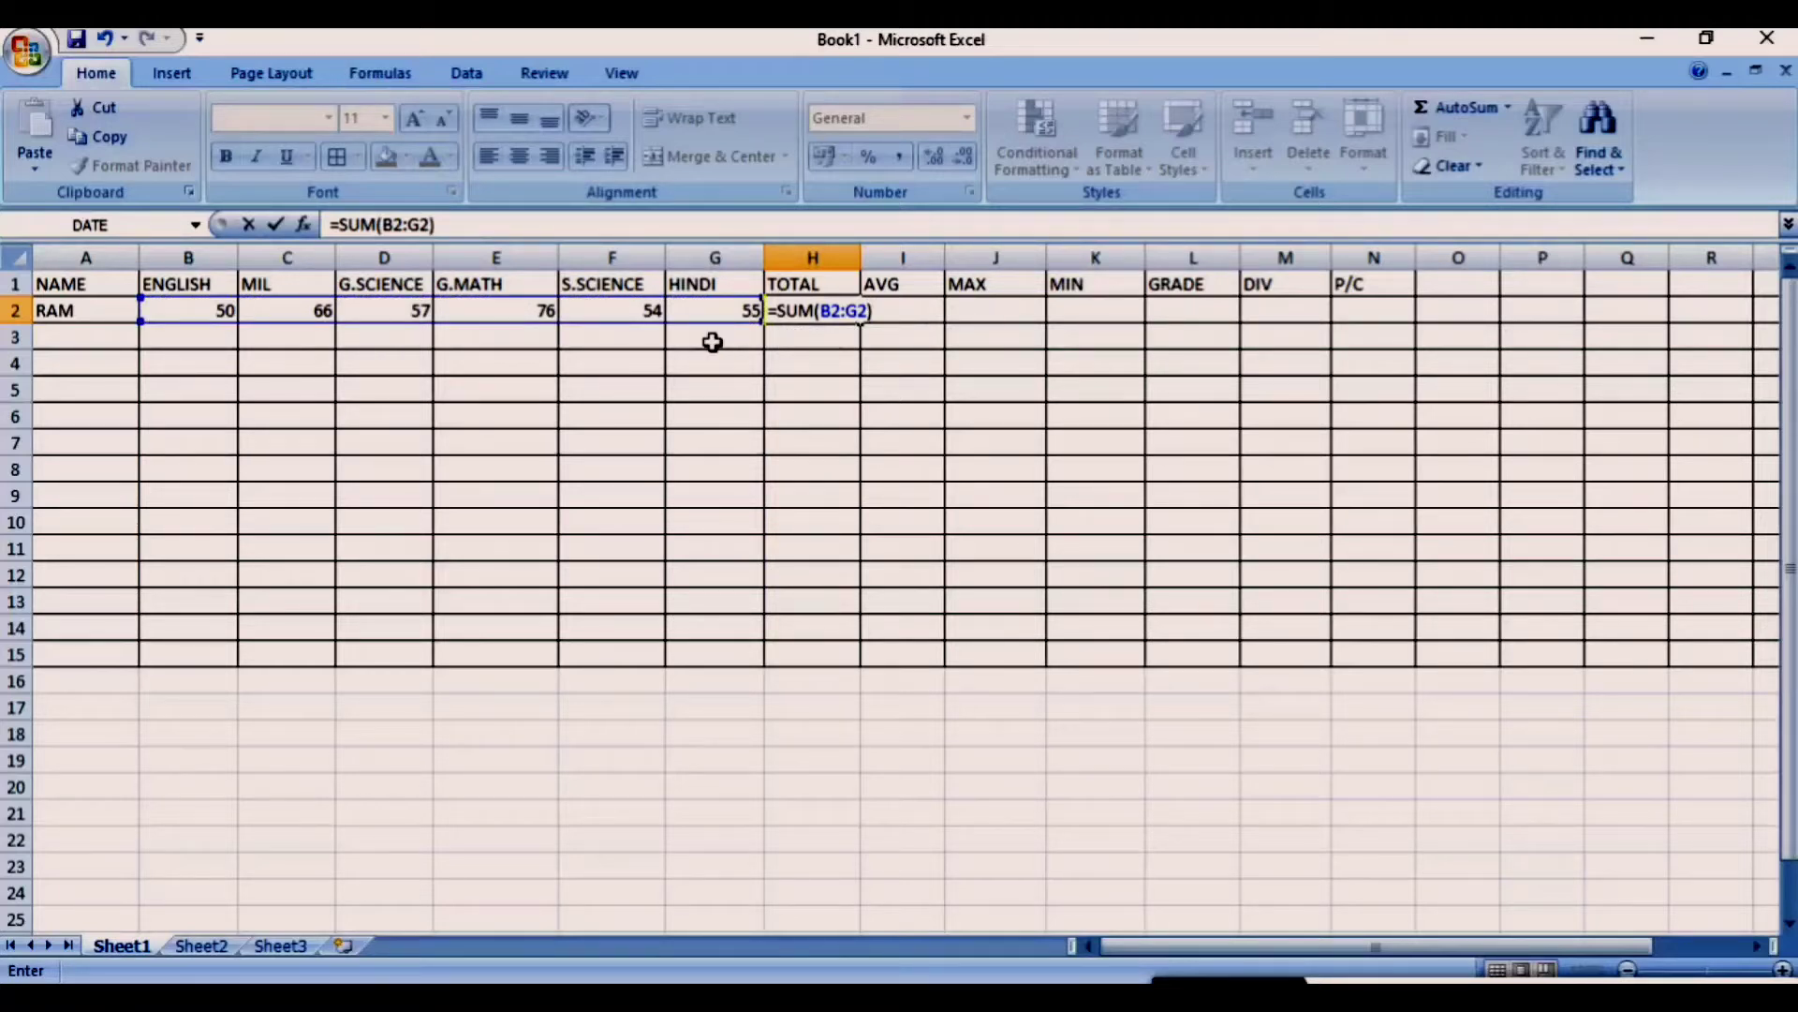
key(Return)
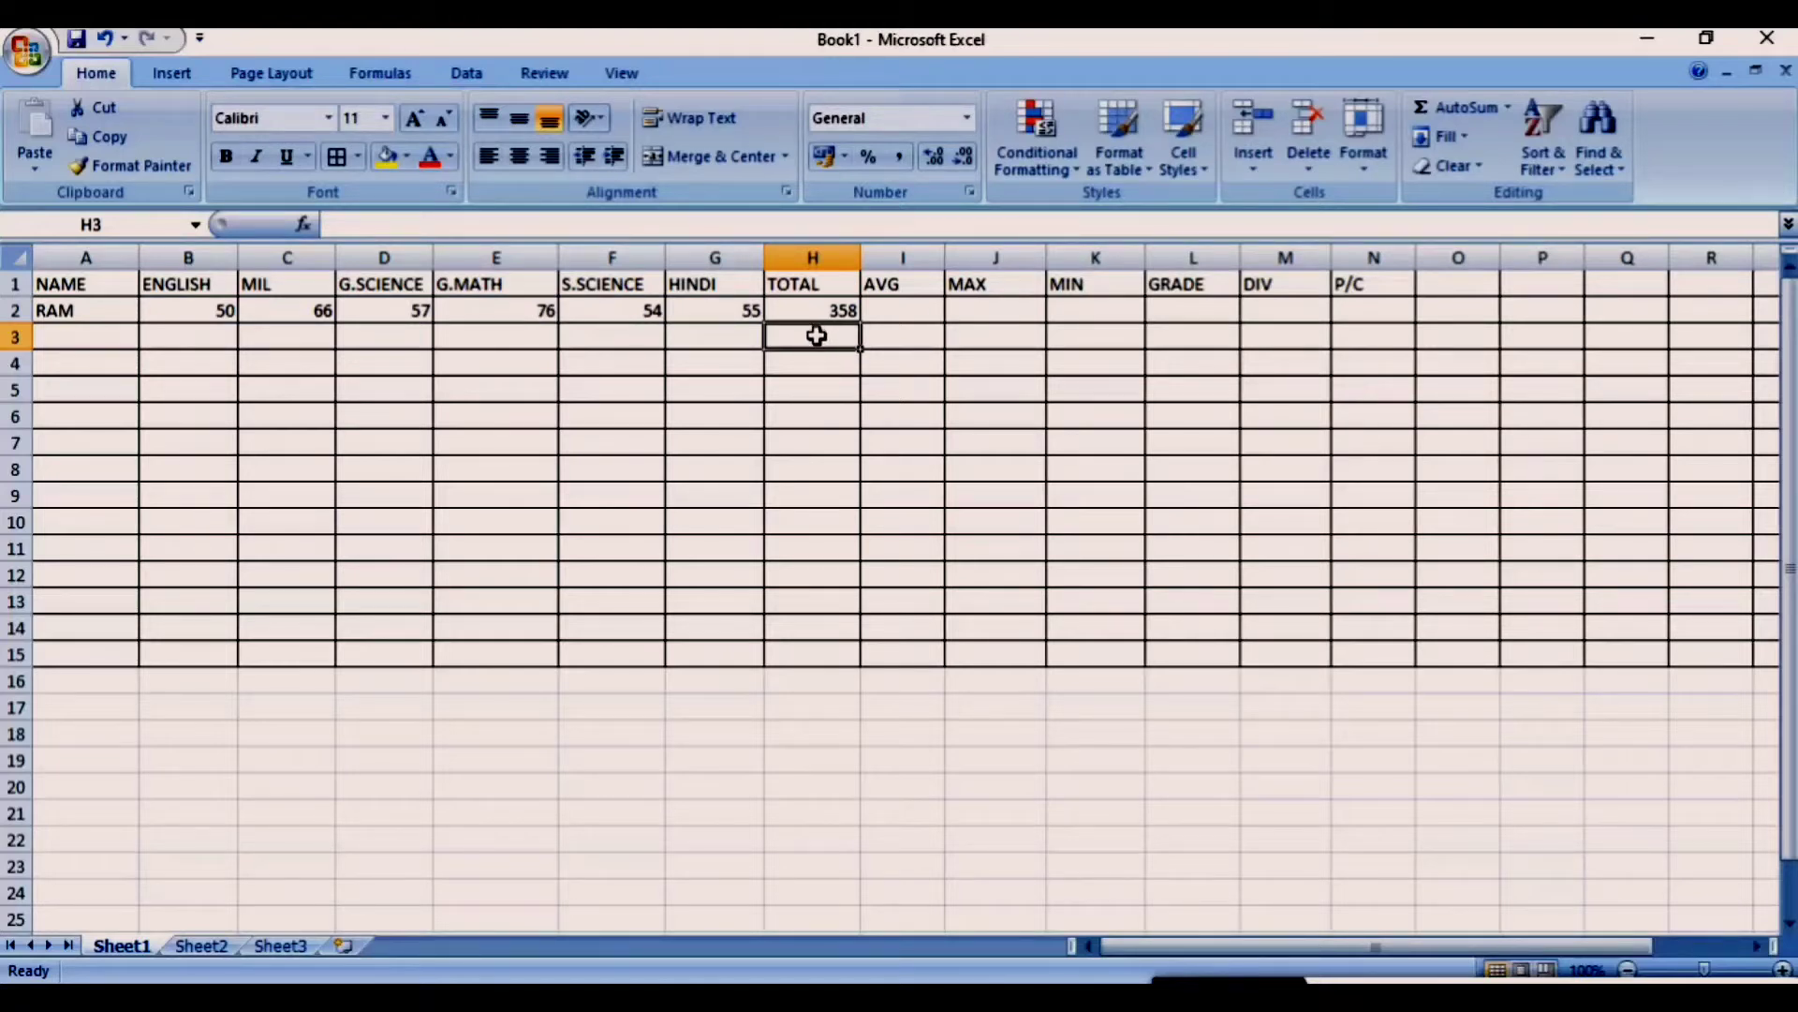
- Enter =AVG(B2:G2) in the first student's AVG cell I2 and accept the proposed correction to =AVERAGE(B2:G2)
click(897, 310)
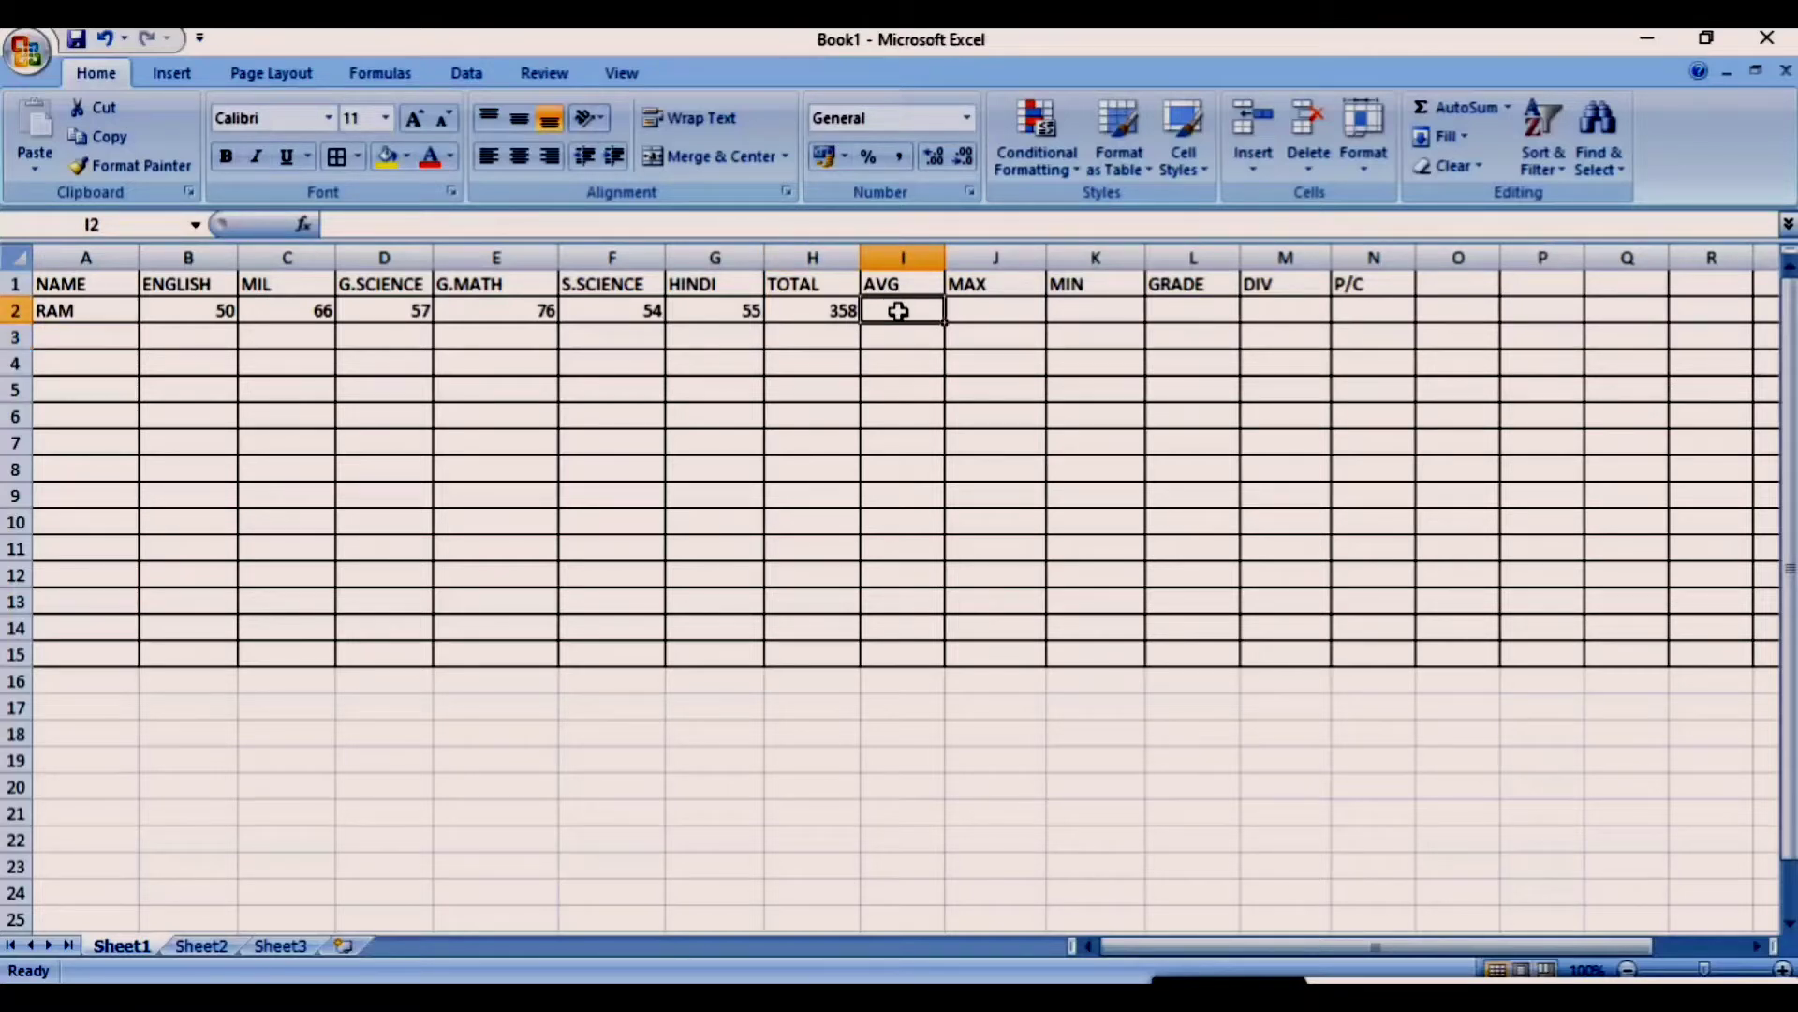
text(=)
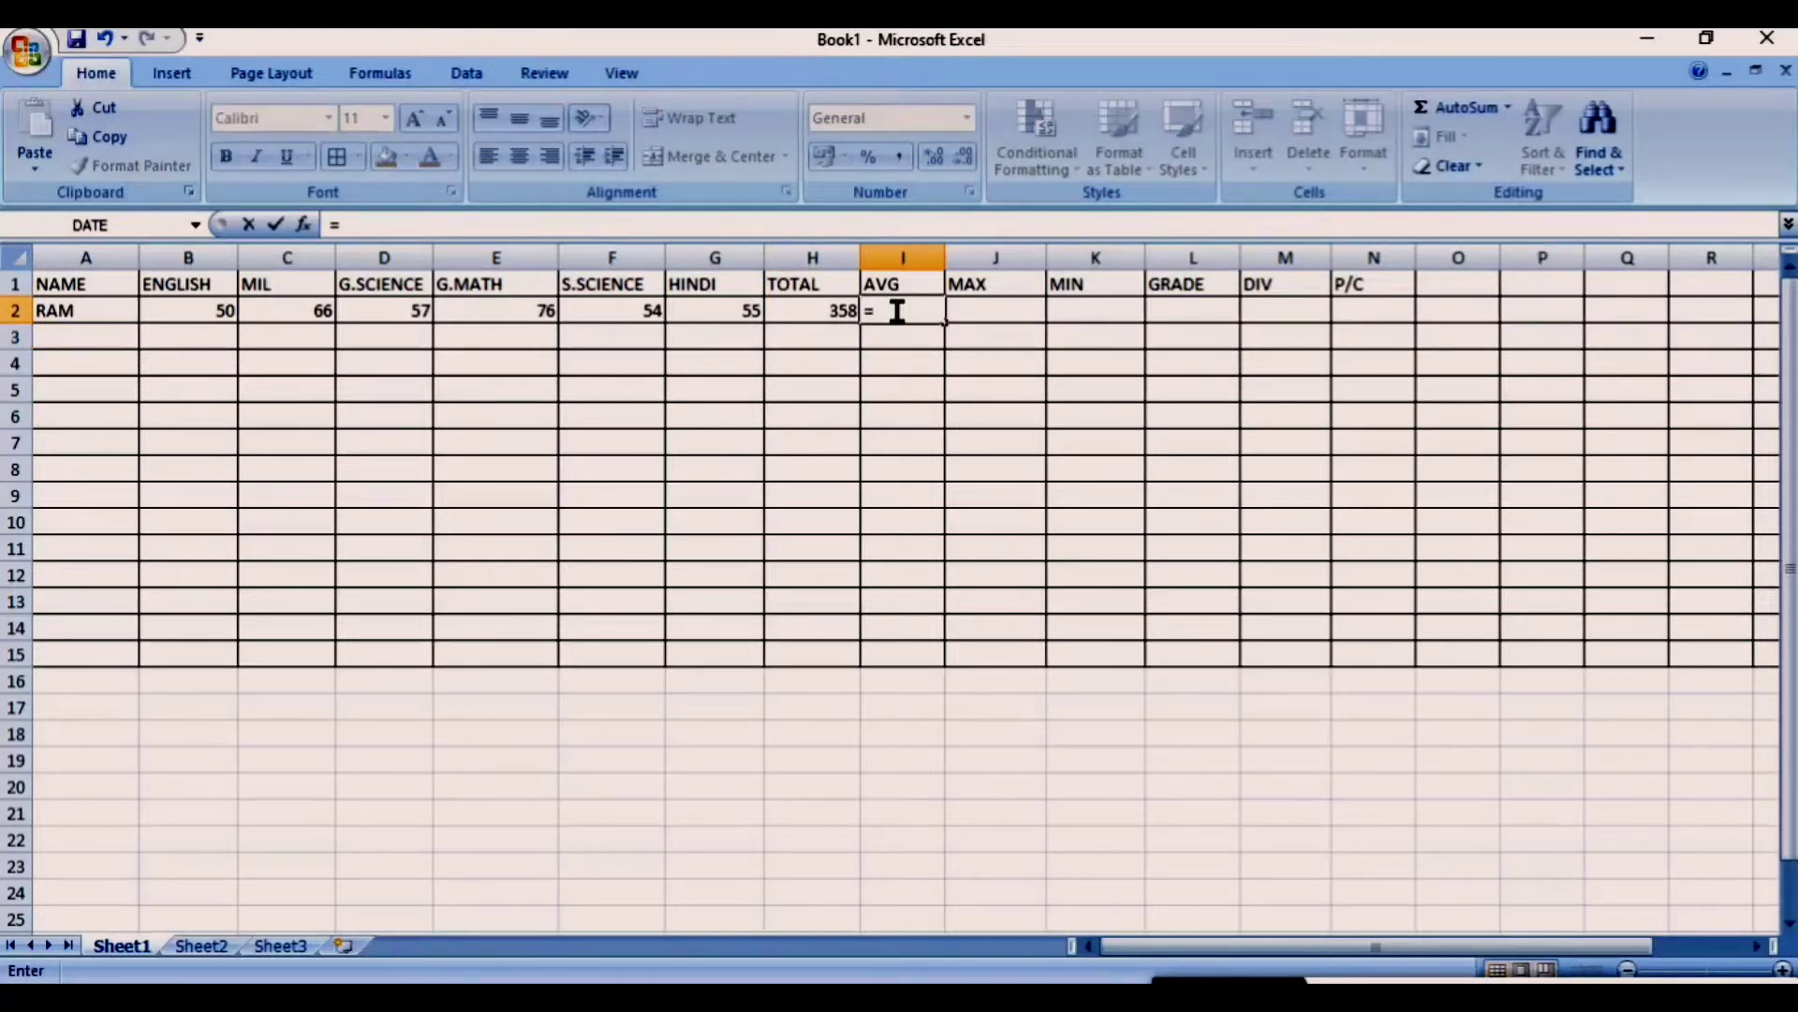
text(AVG()
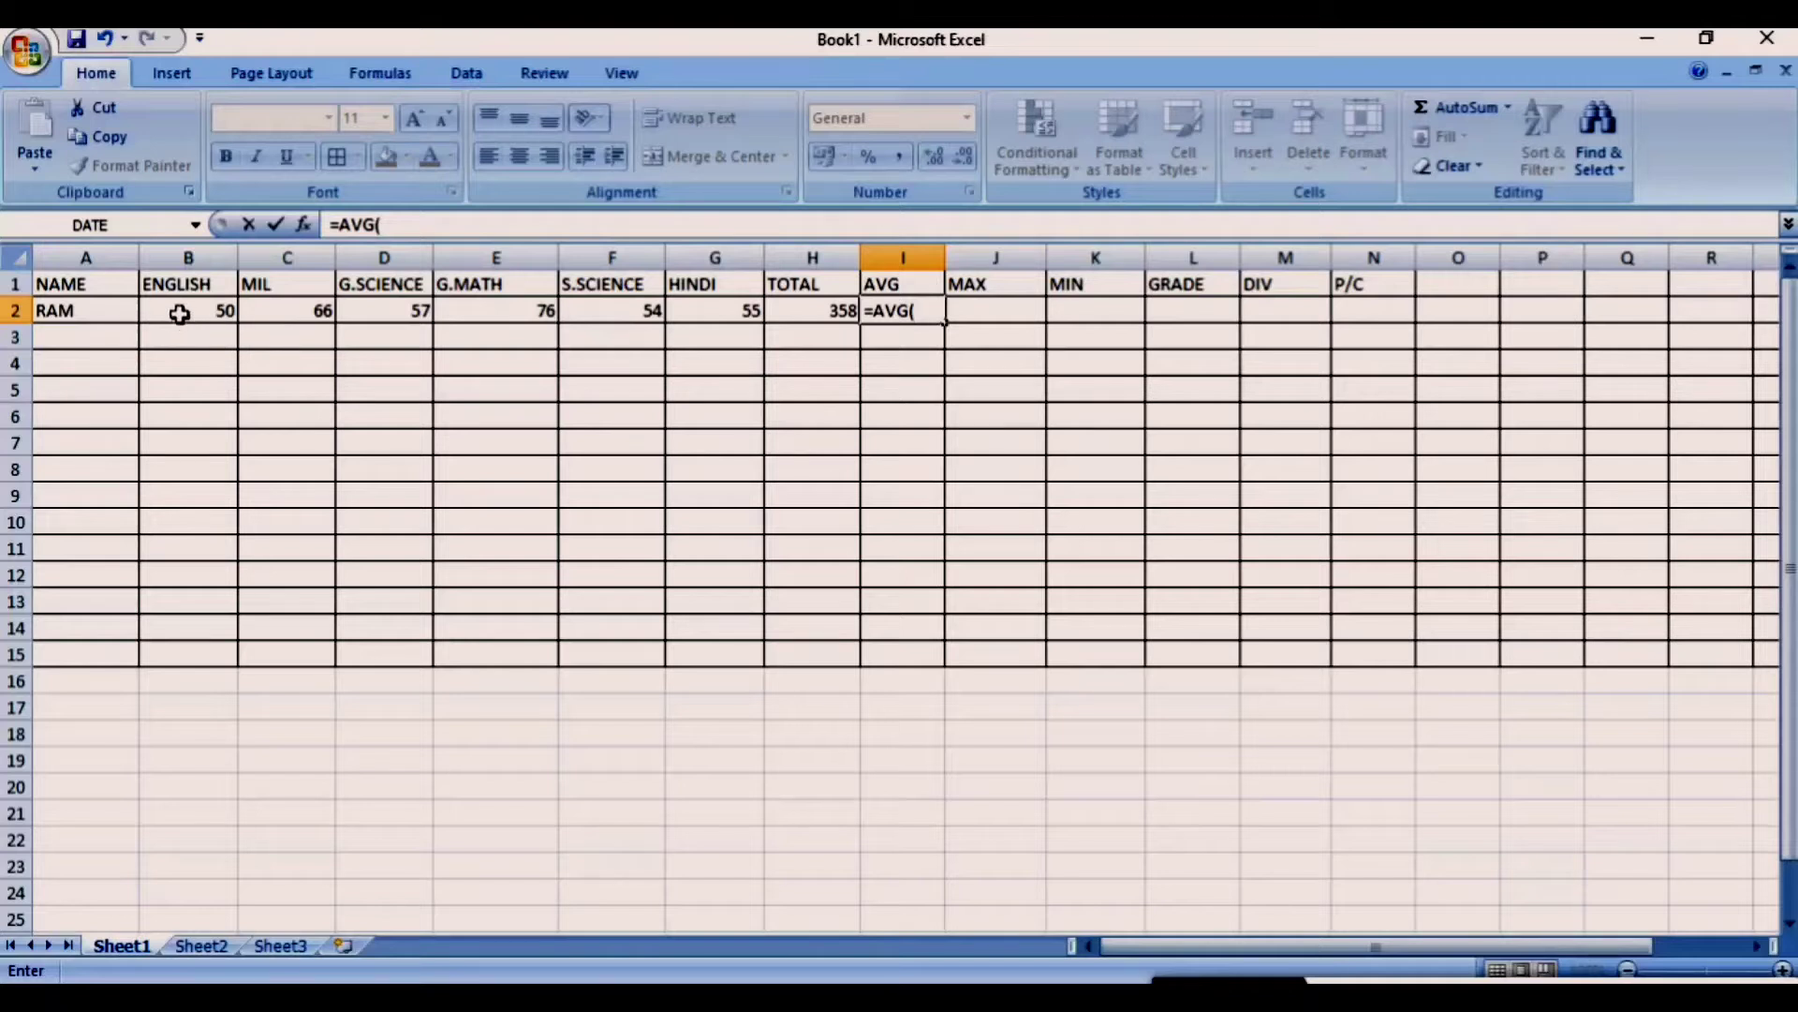
drag(180, 315, 690, 328)
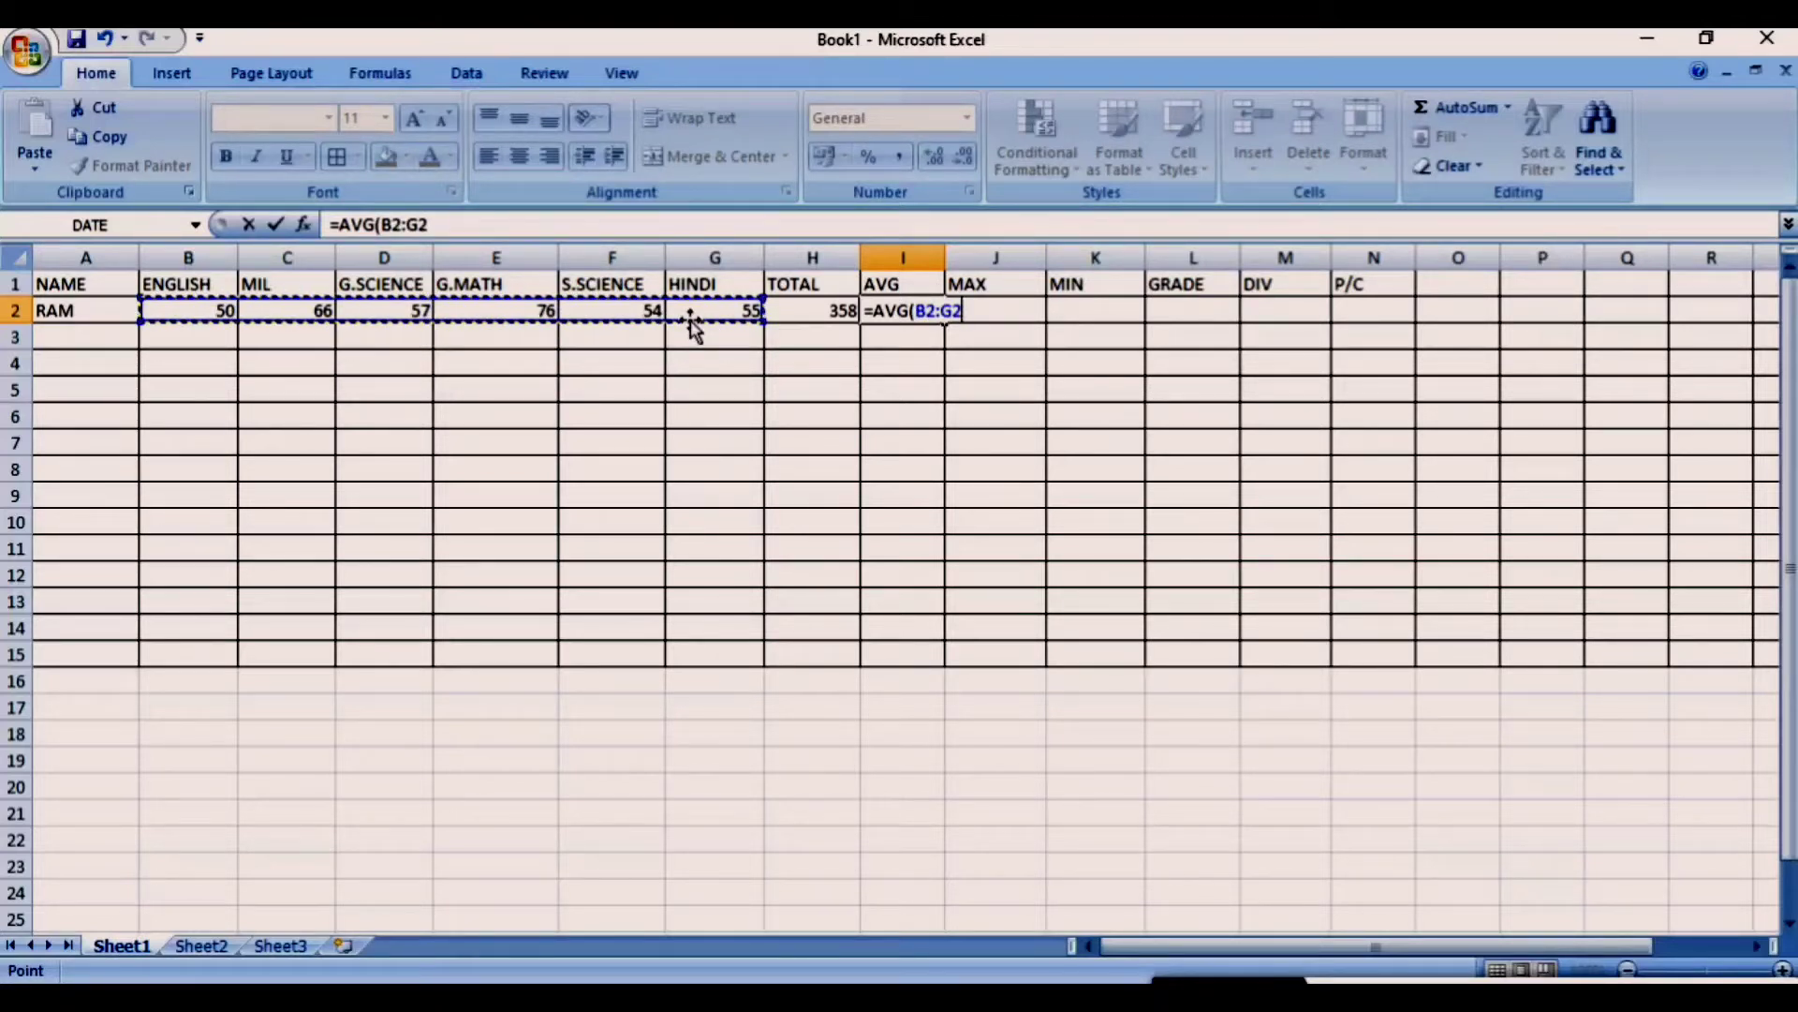
text())
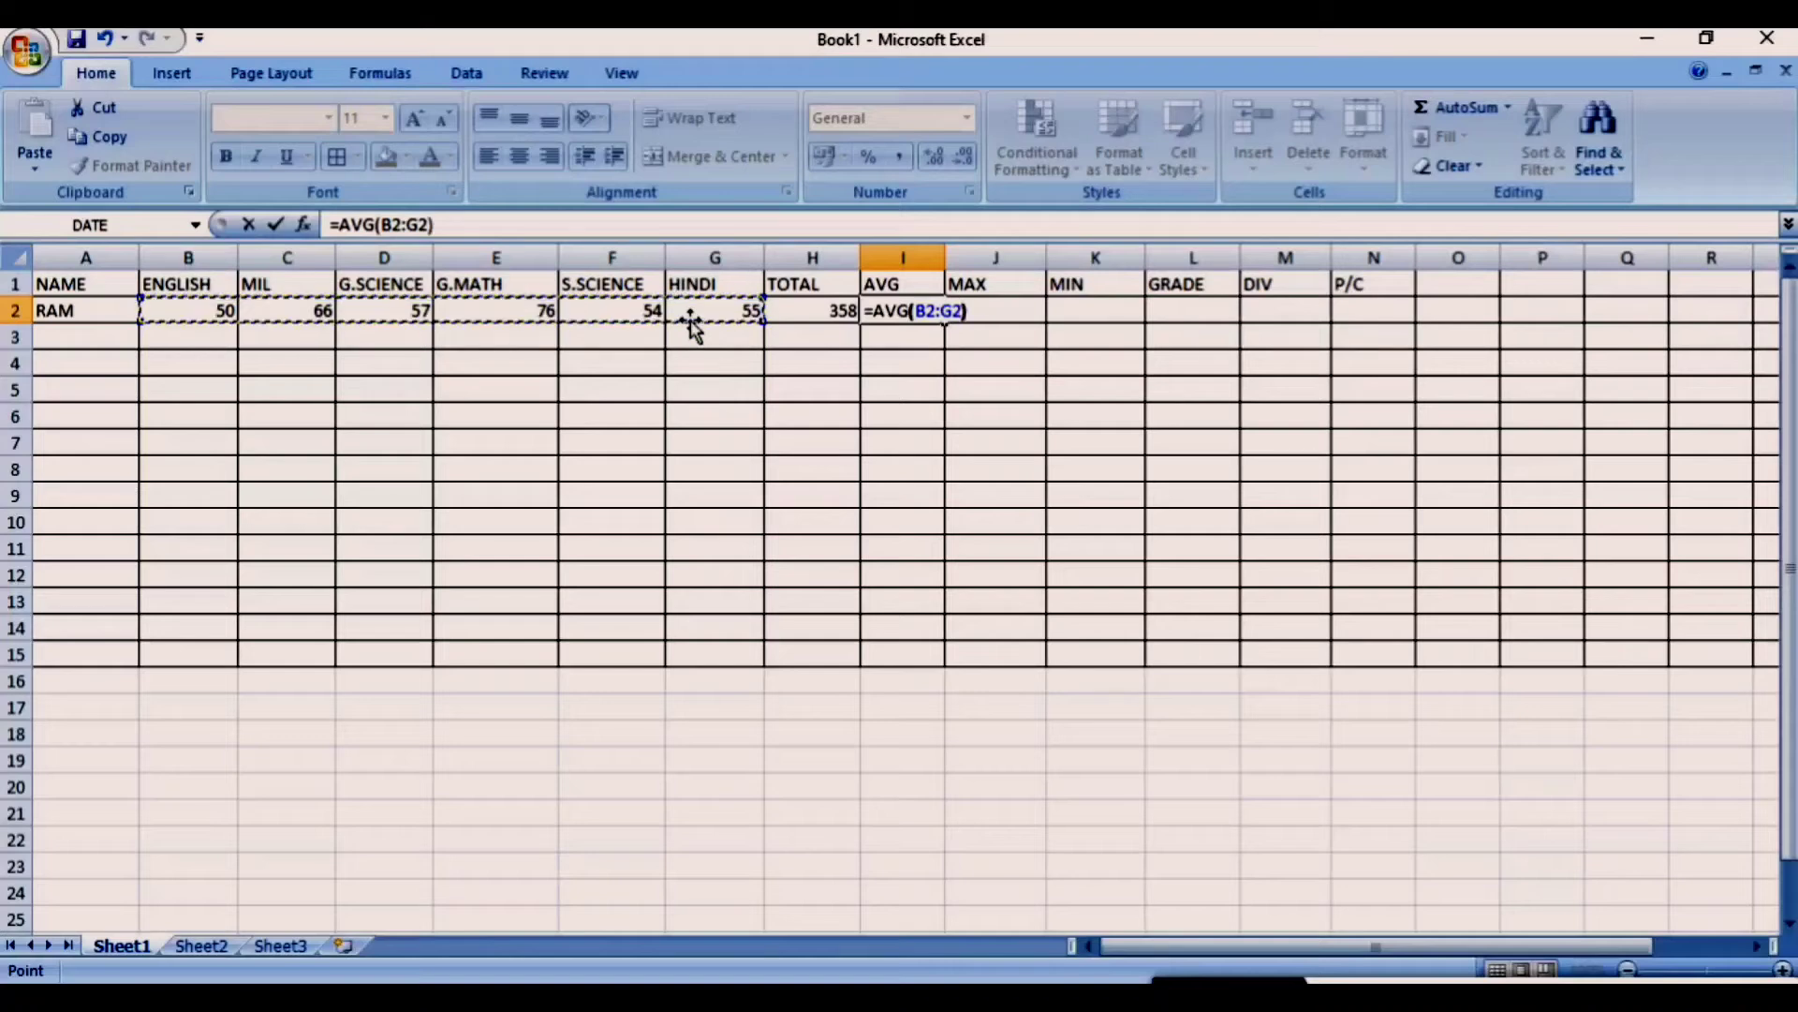
key(Return)
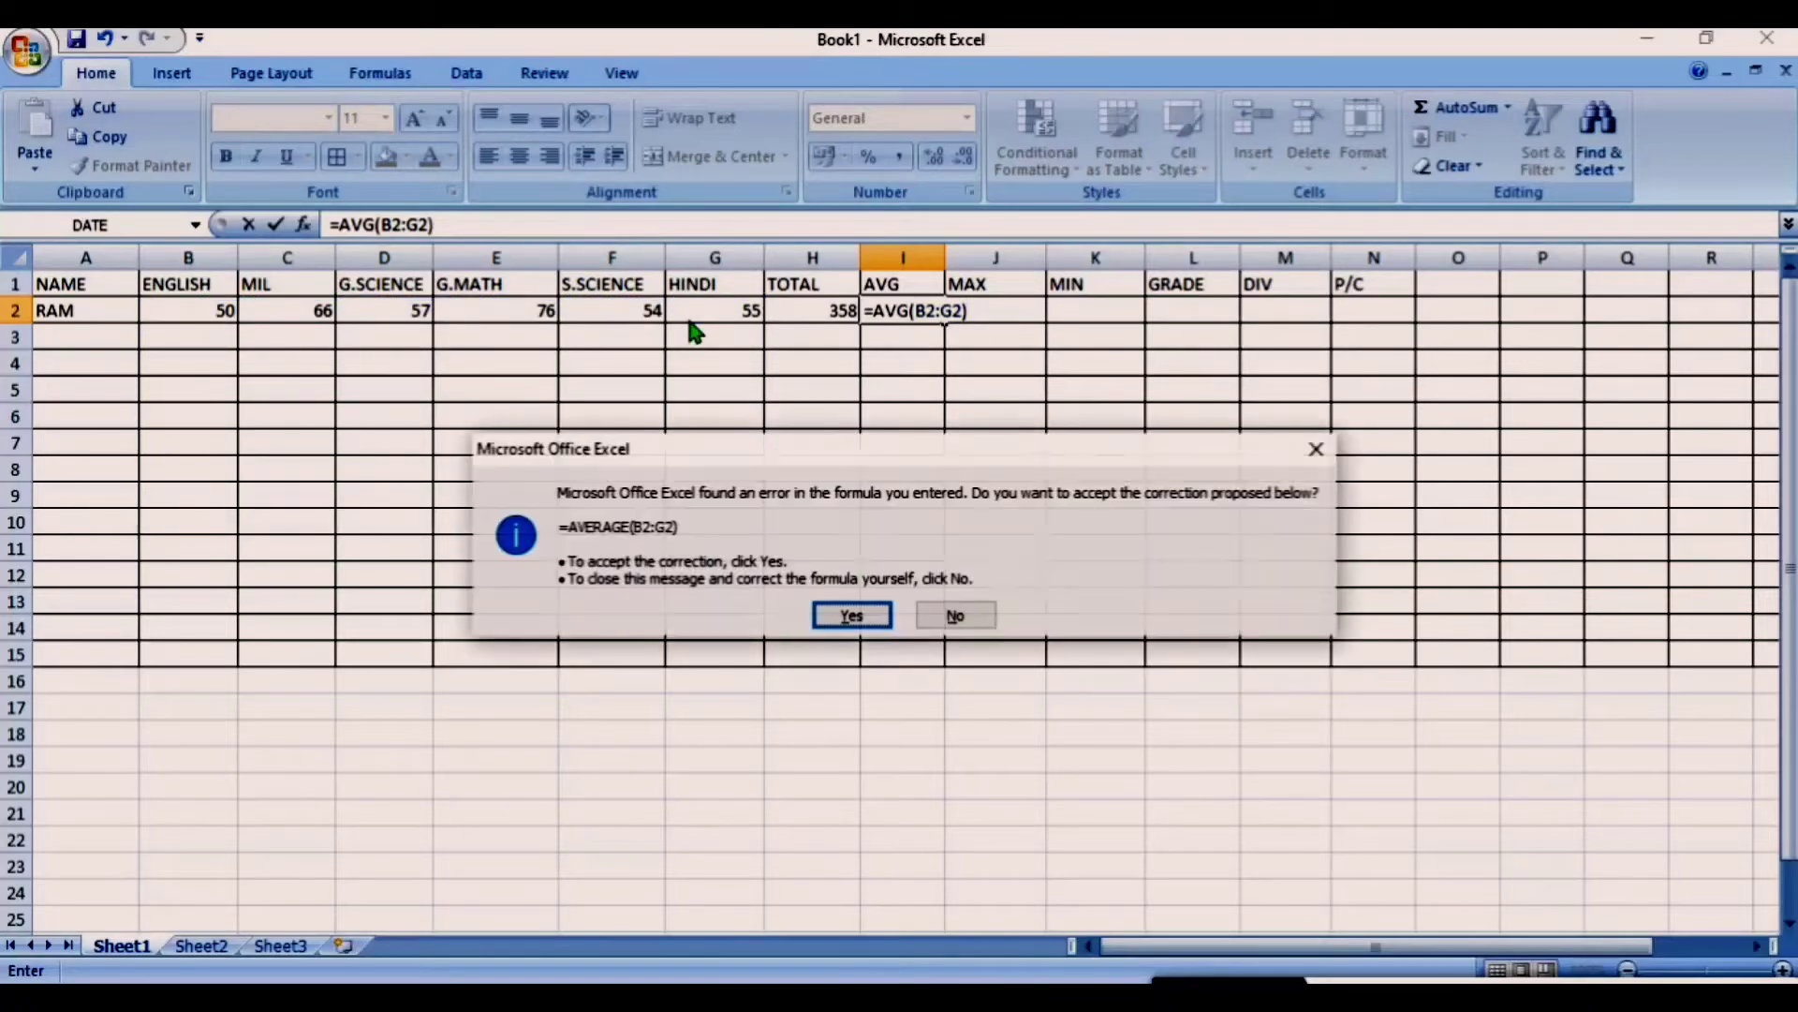
key(Return)
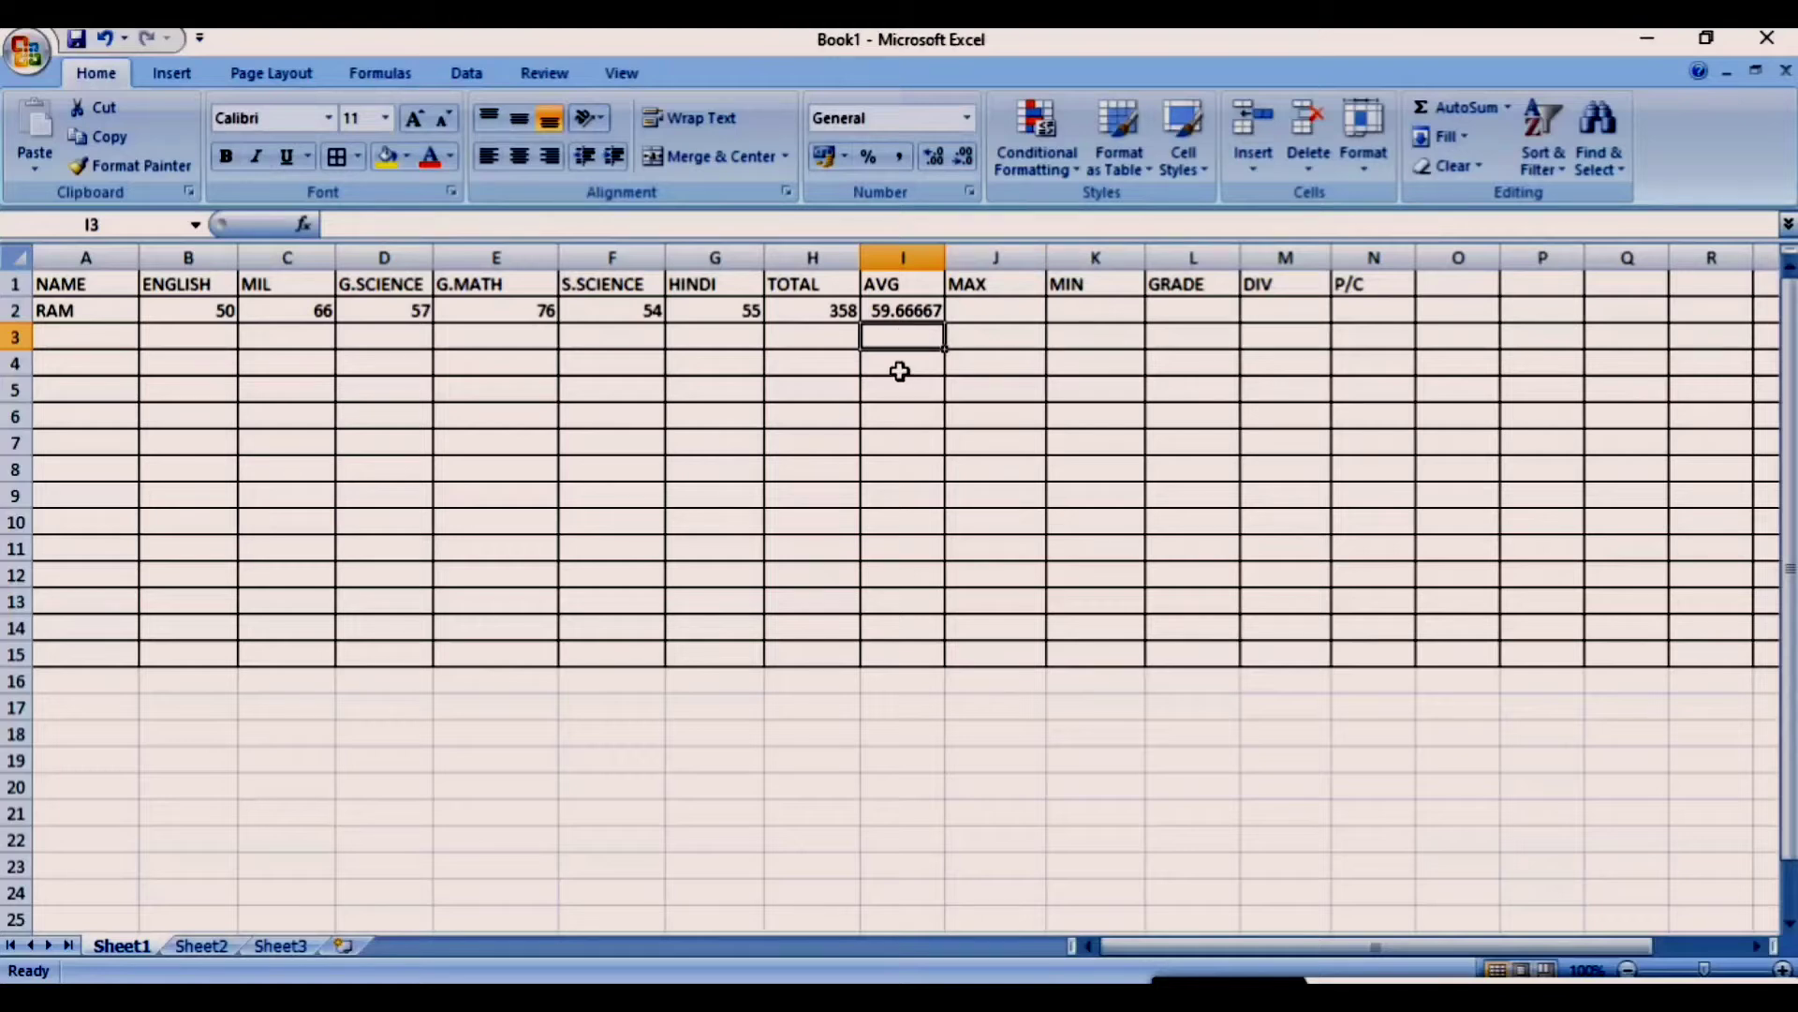
- Find the first student's highest mark in the MAX cell J2 with the formula =MAX(B2:G2)
click(994, 308)
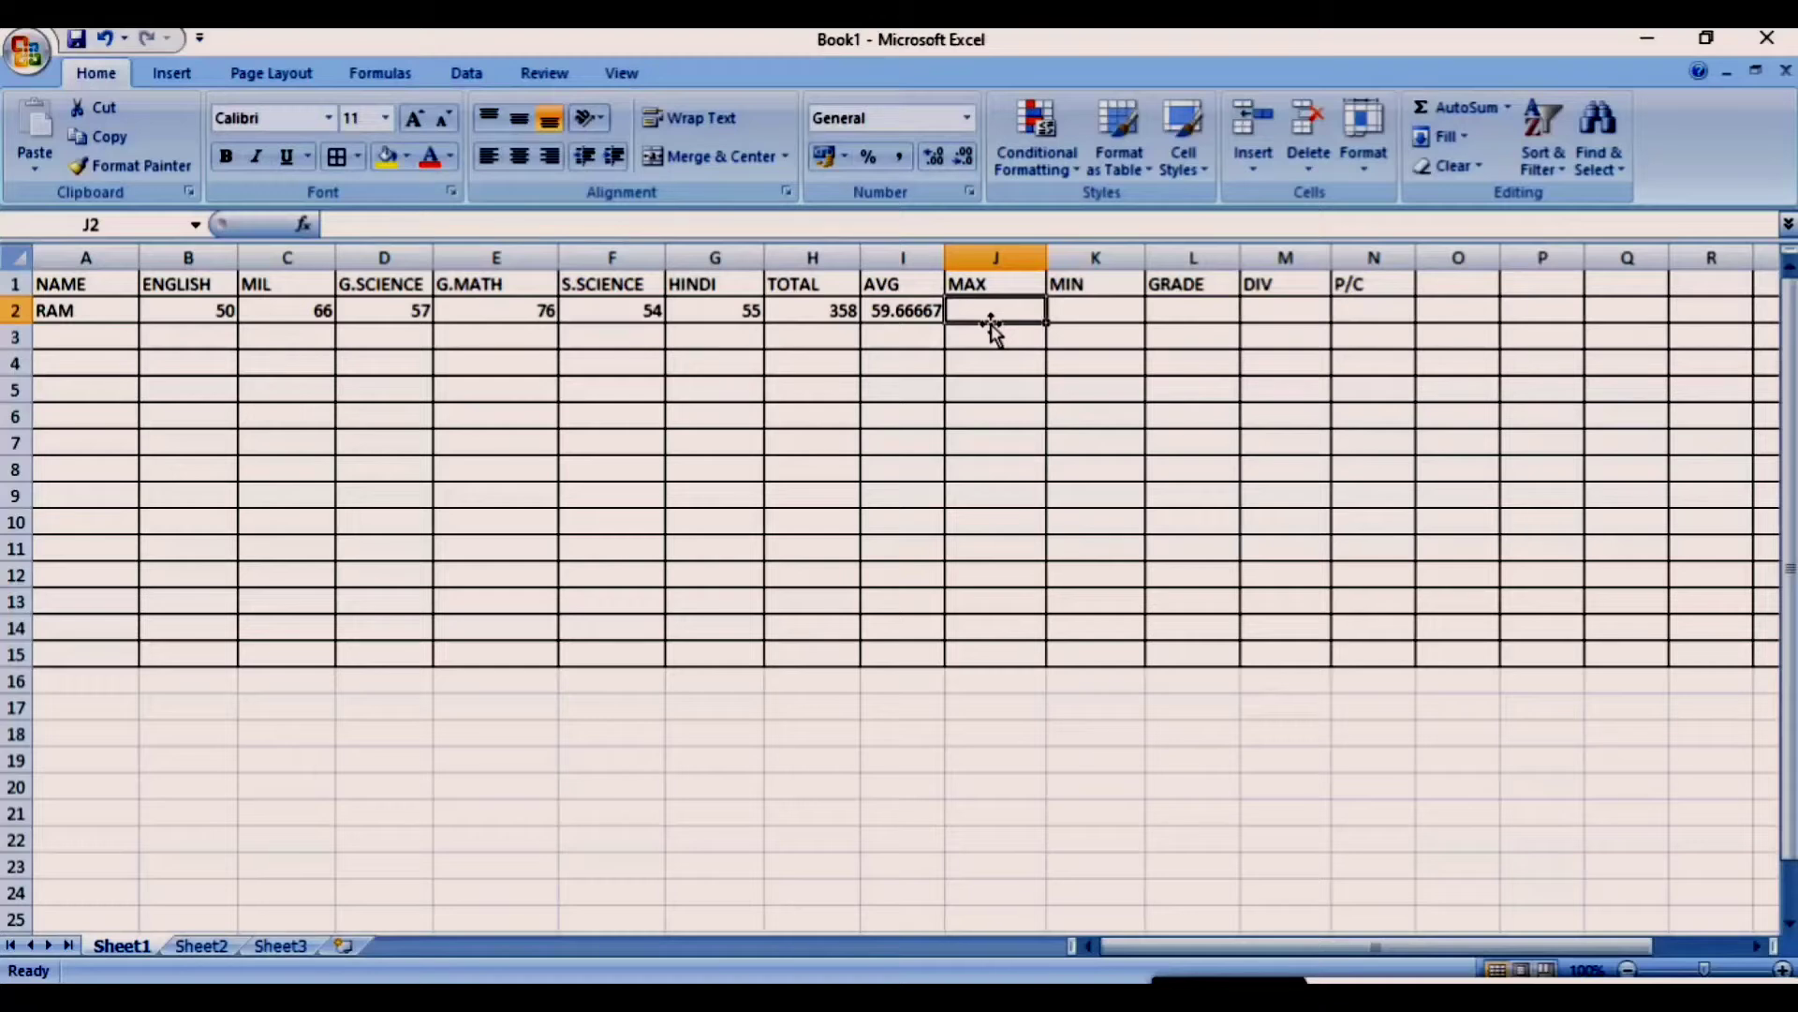
text(=)
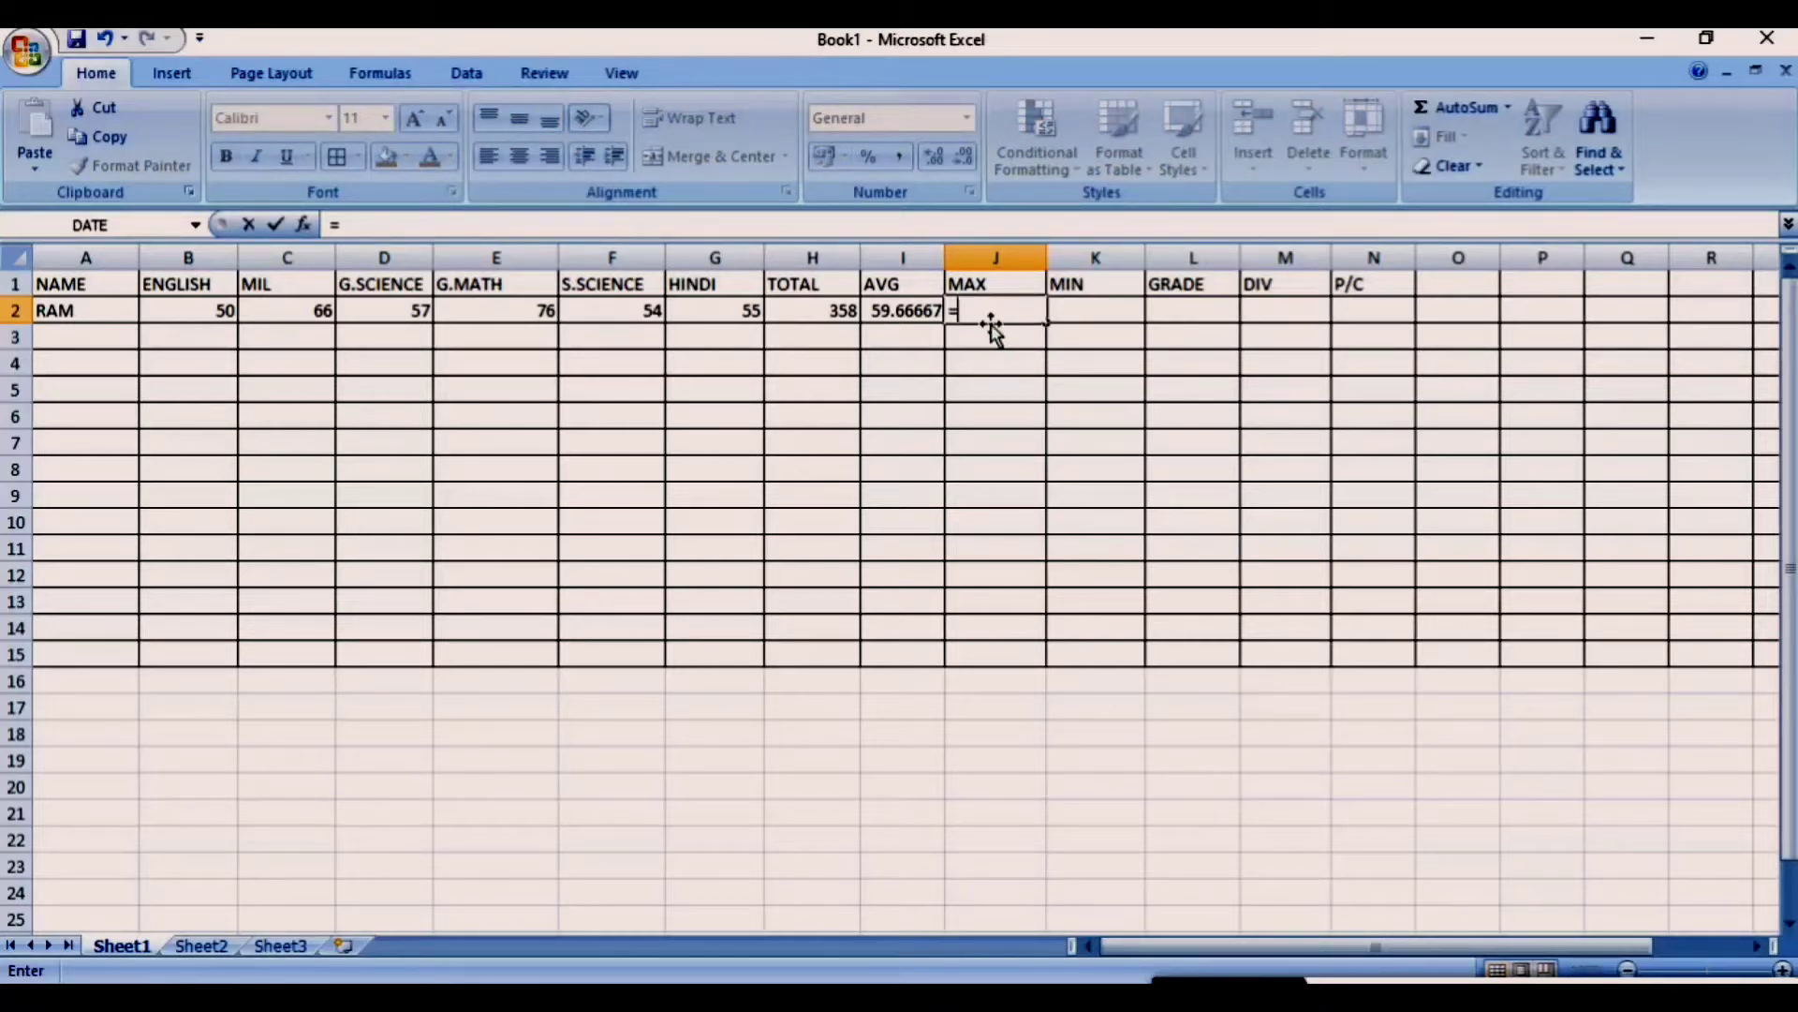
text(MAX)
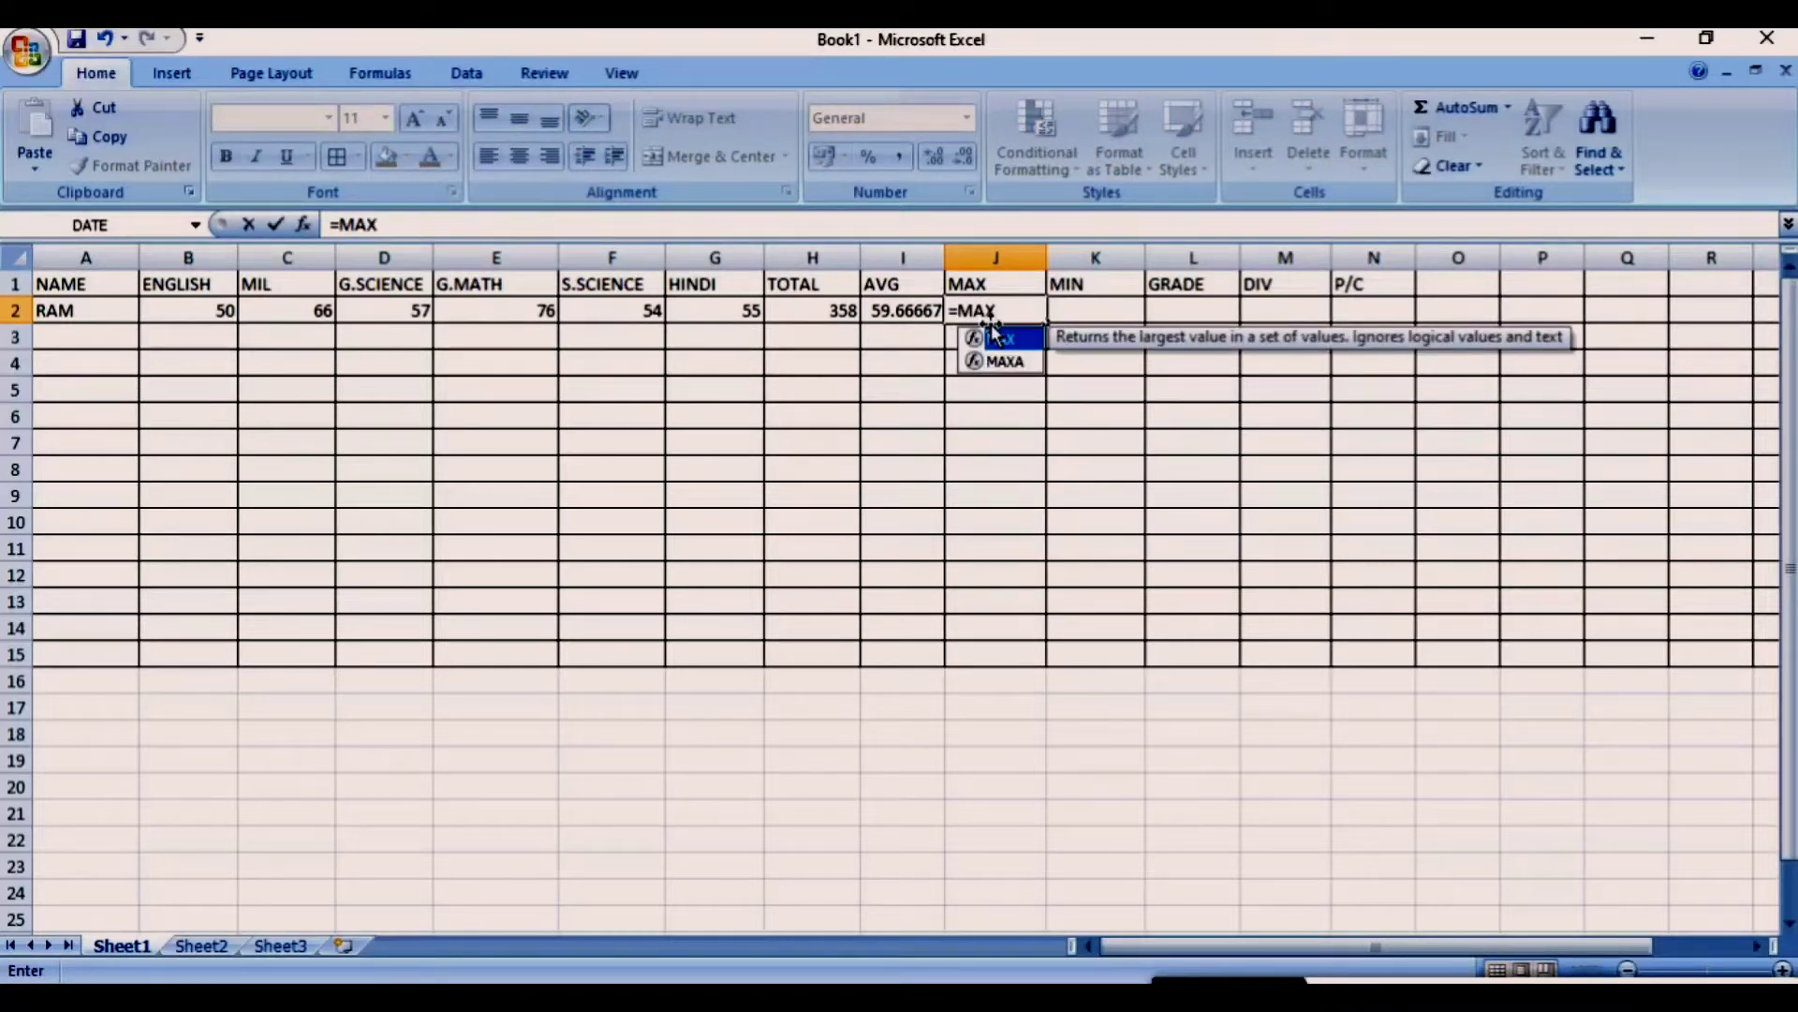
double_click(995, 335)
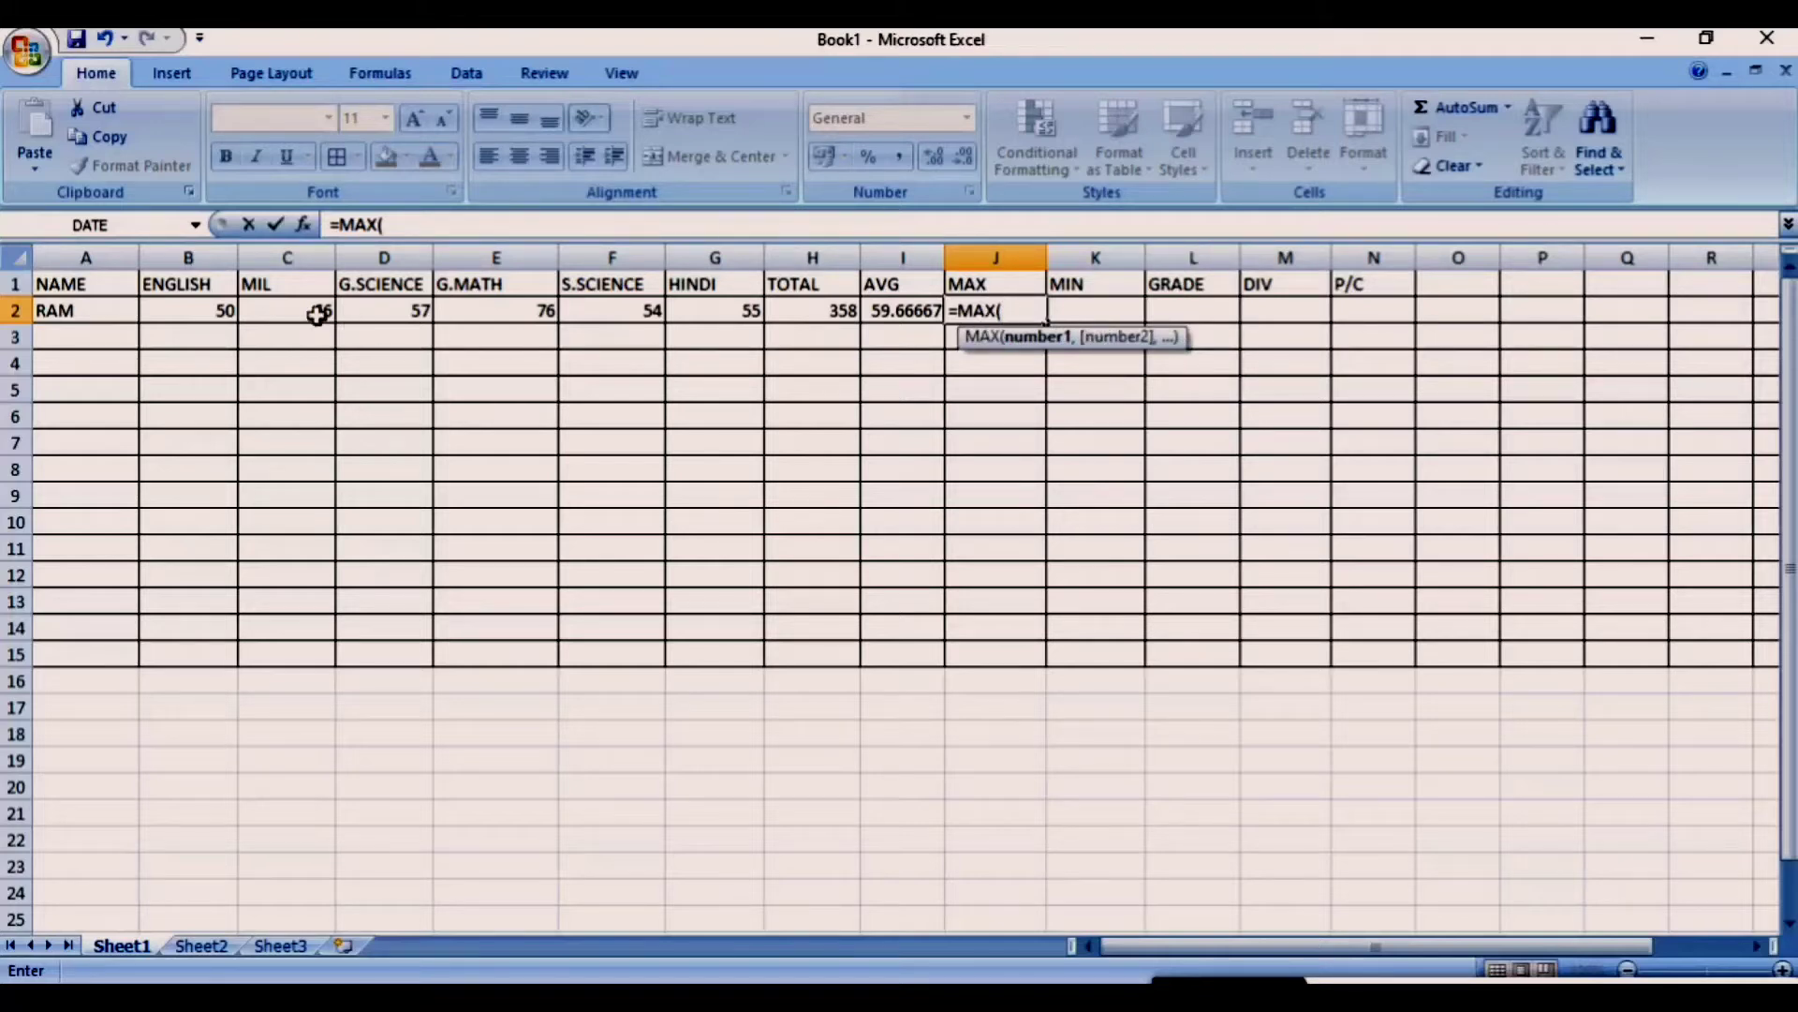
drag(187, 309, 735, 321)
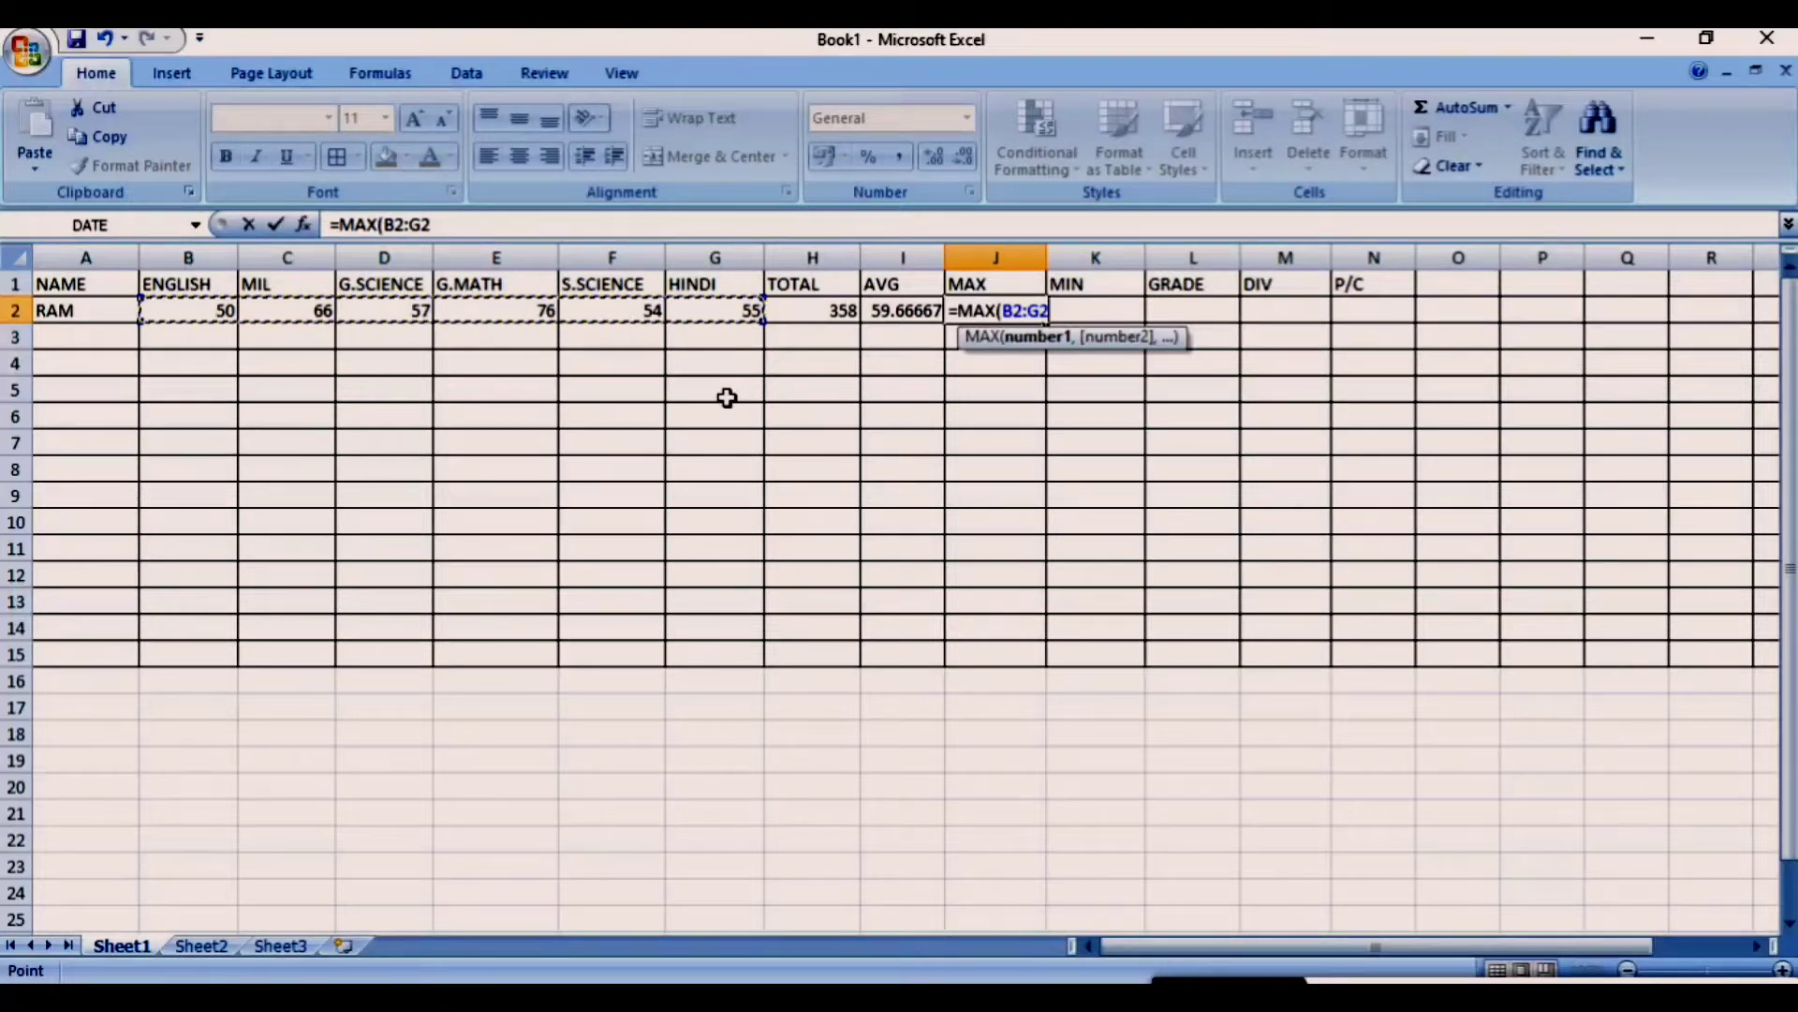
text())
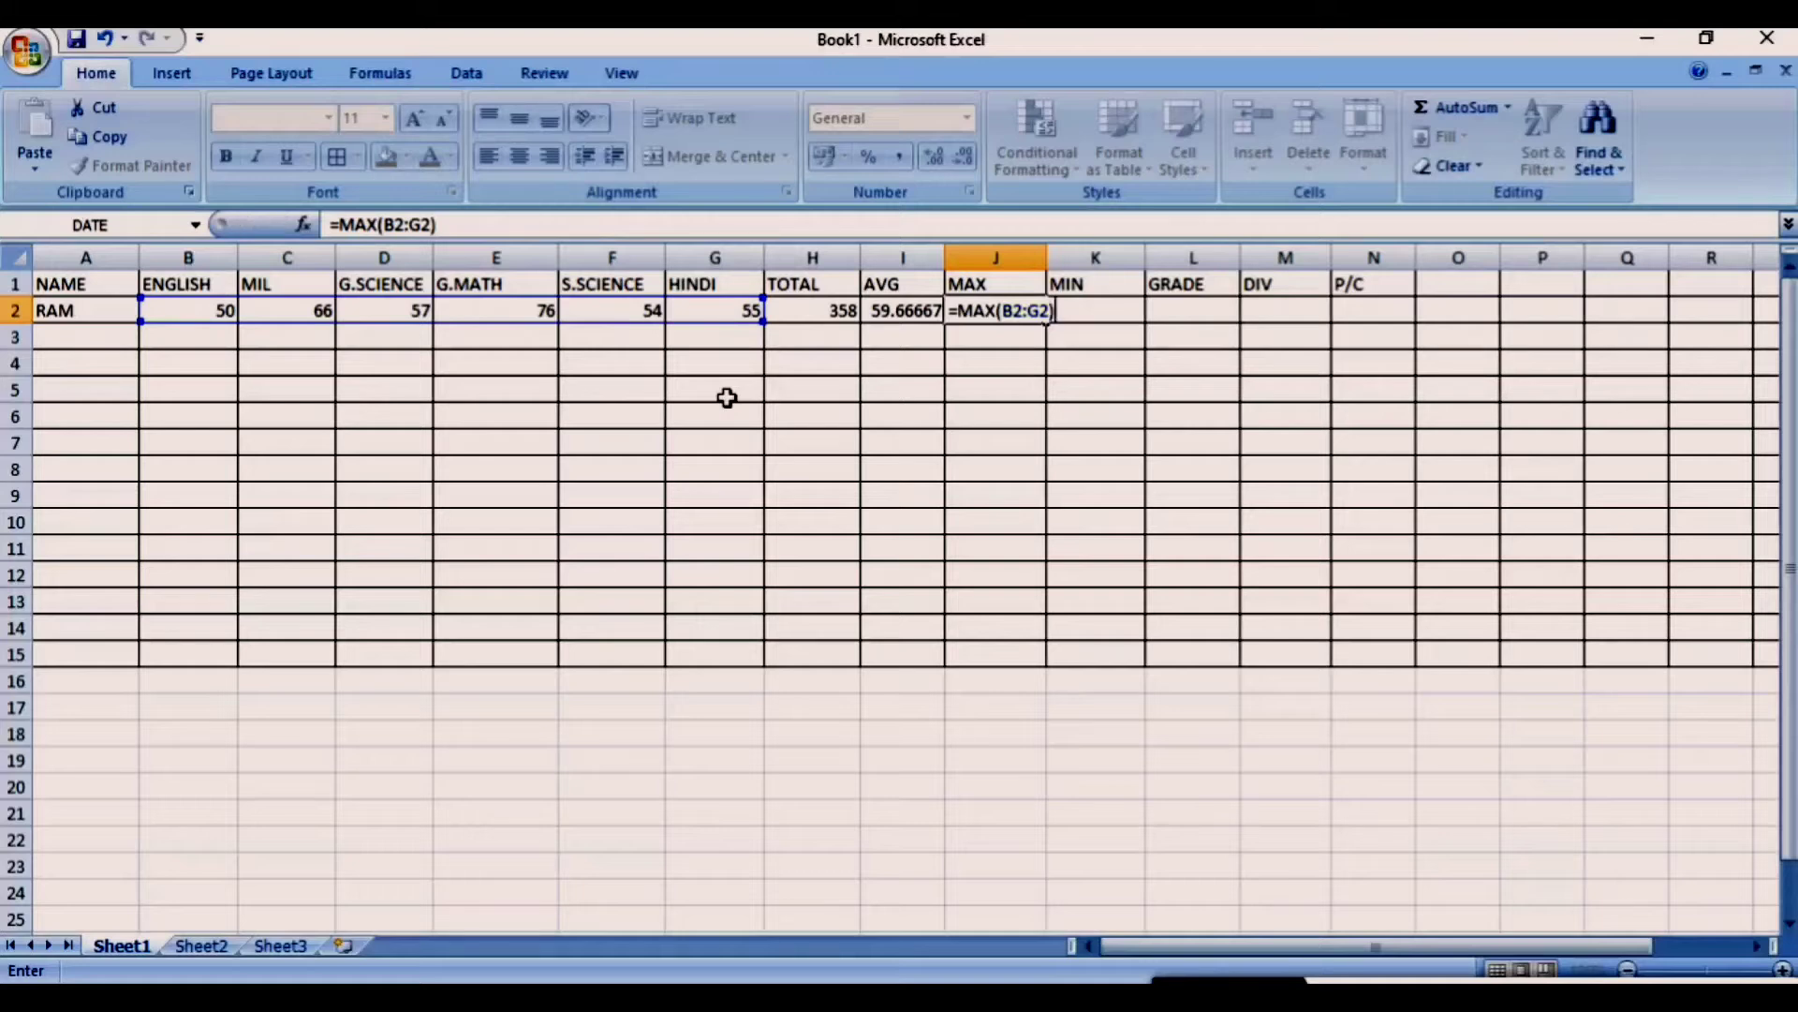
key(Return)
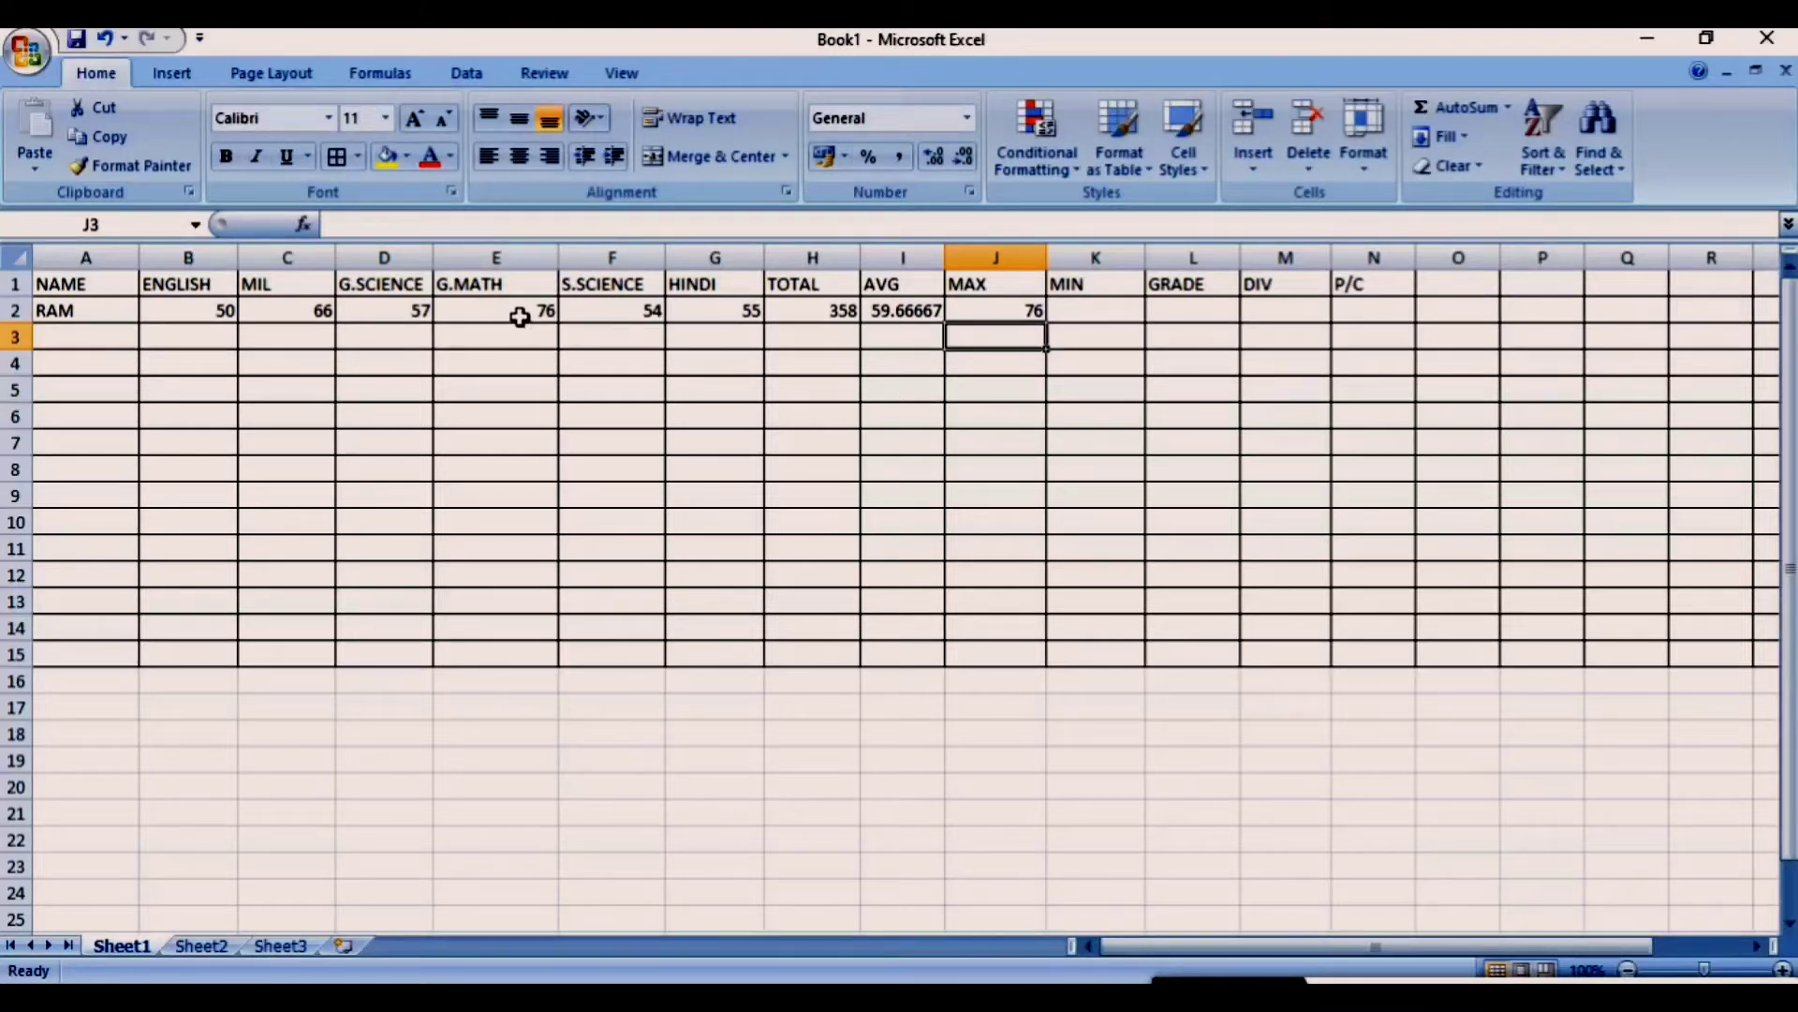
- Find the first student's lowest mark in the MIN cell K2 with the formula =MIN(B2:G2)
click(1101, 309)
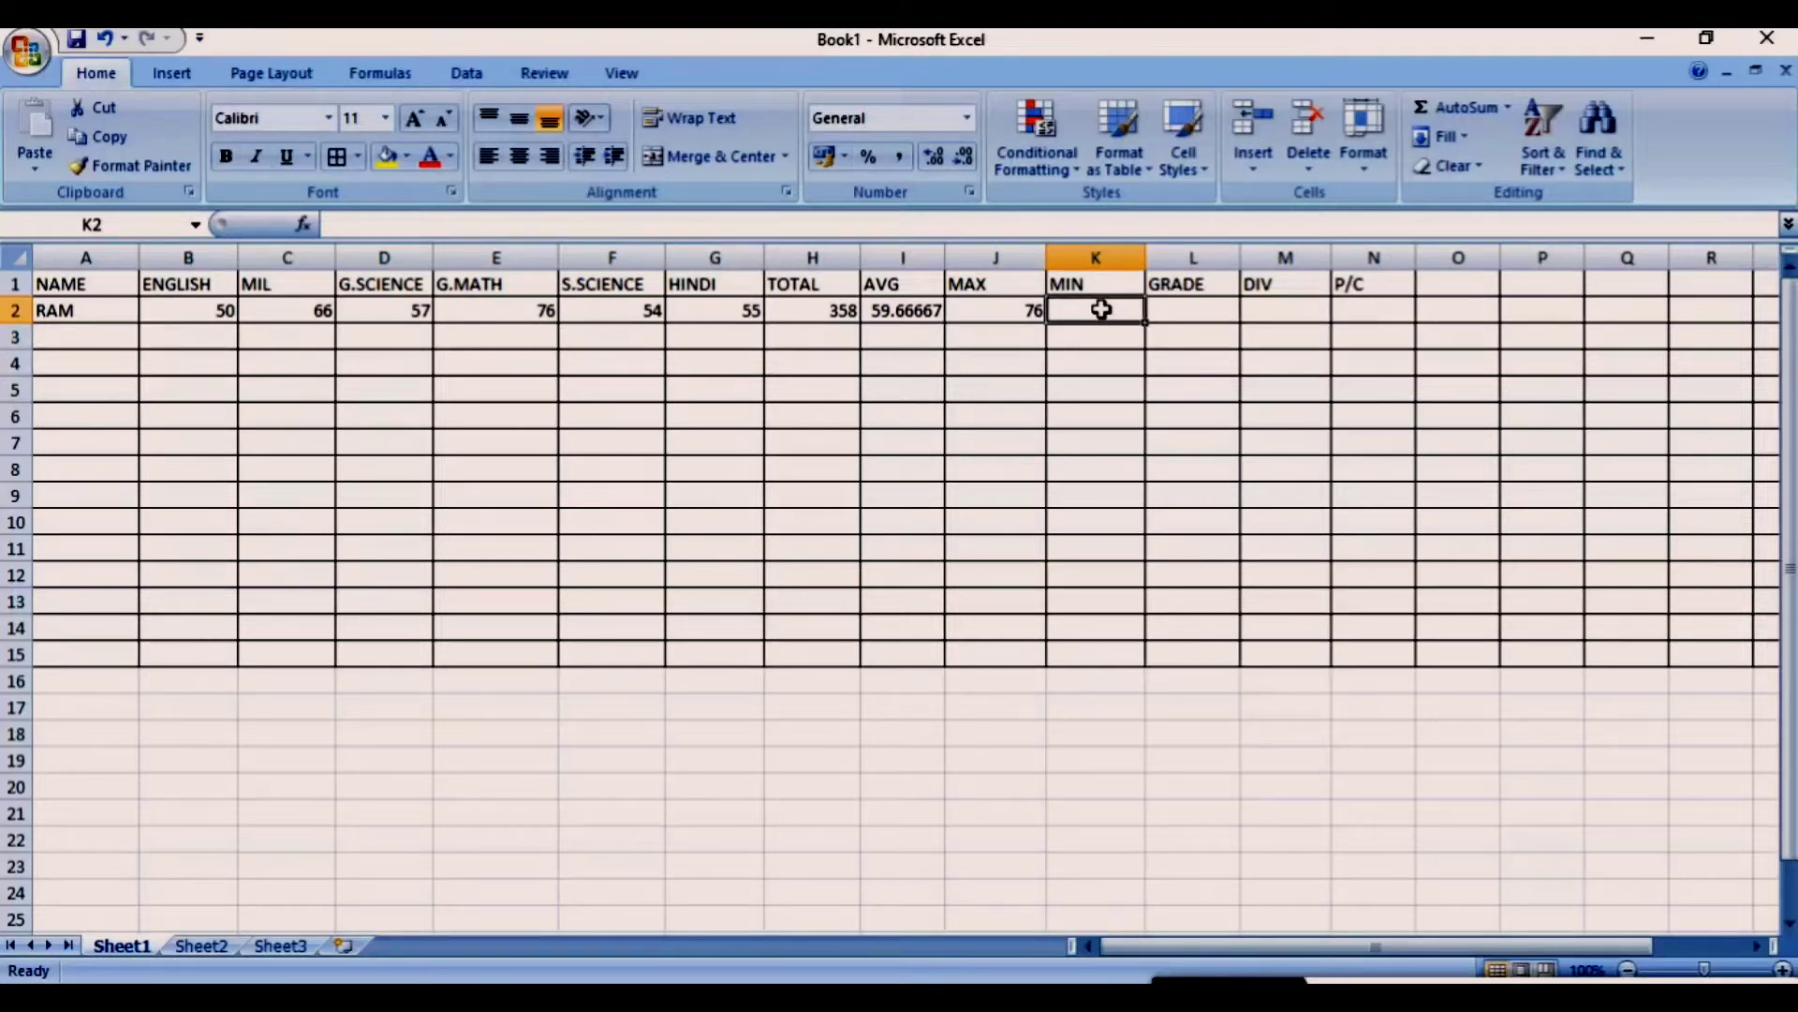
text(=MIN)
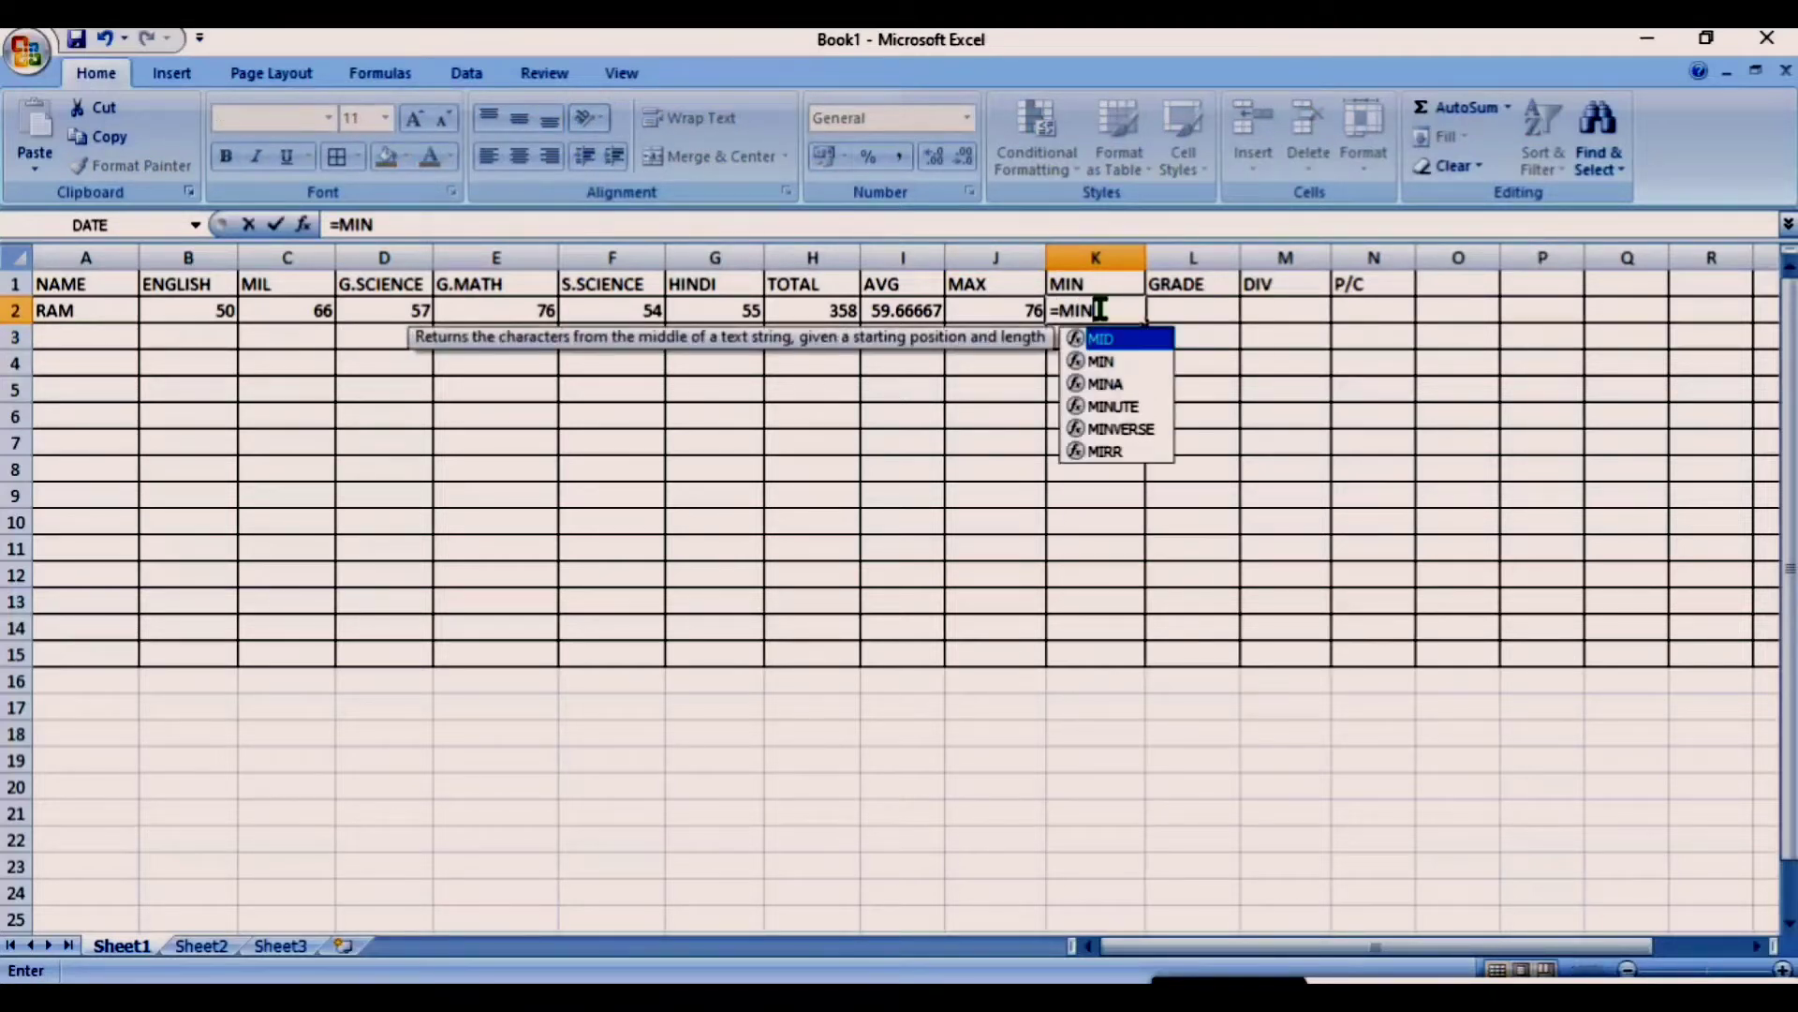
text(()
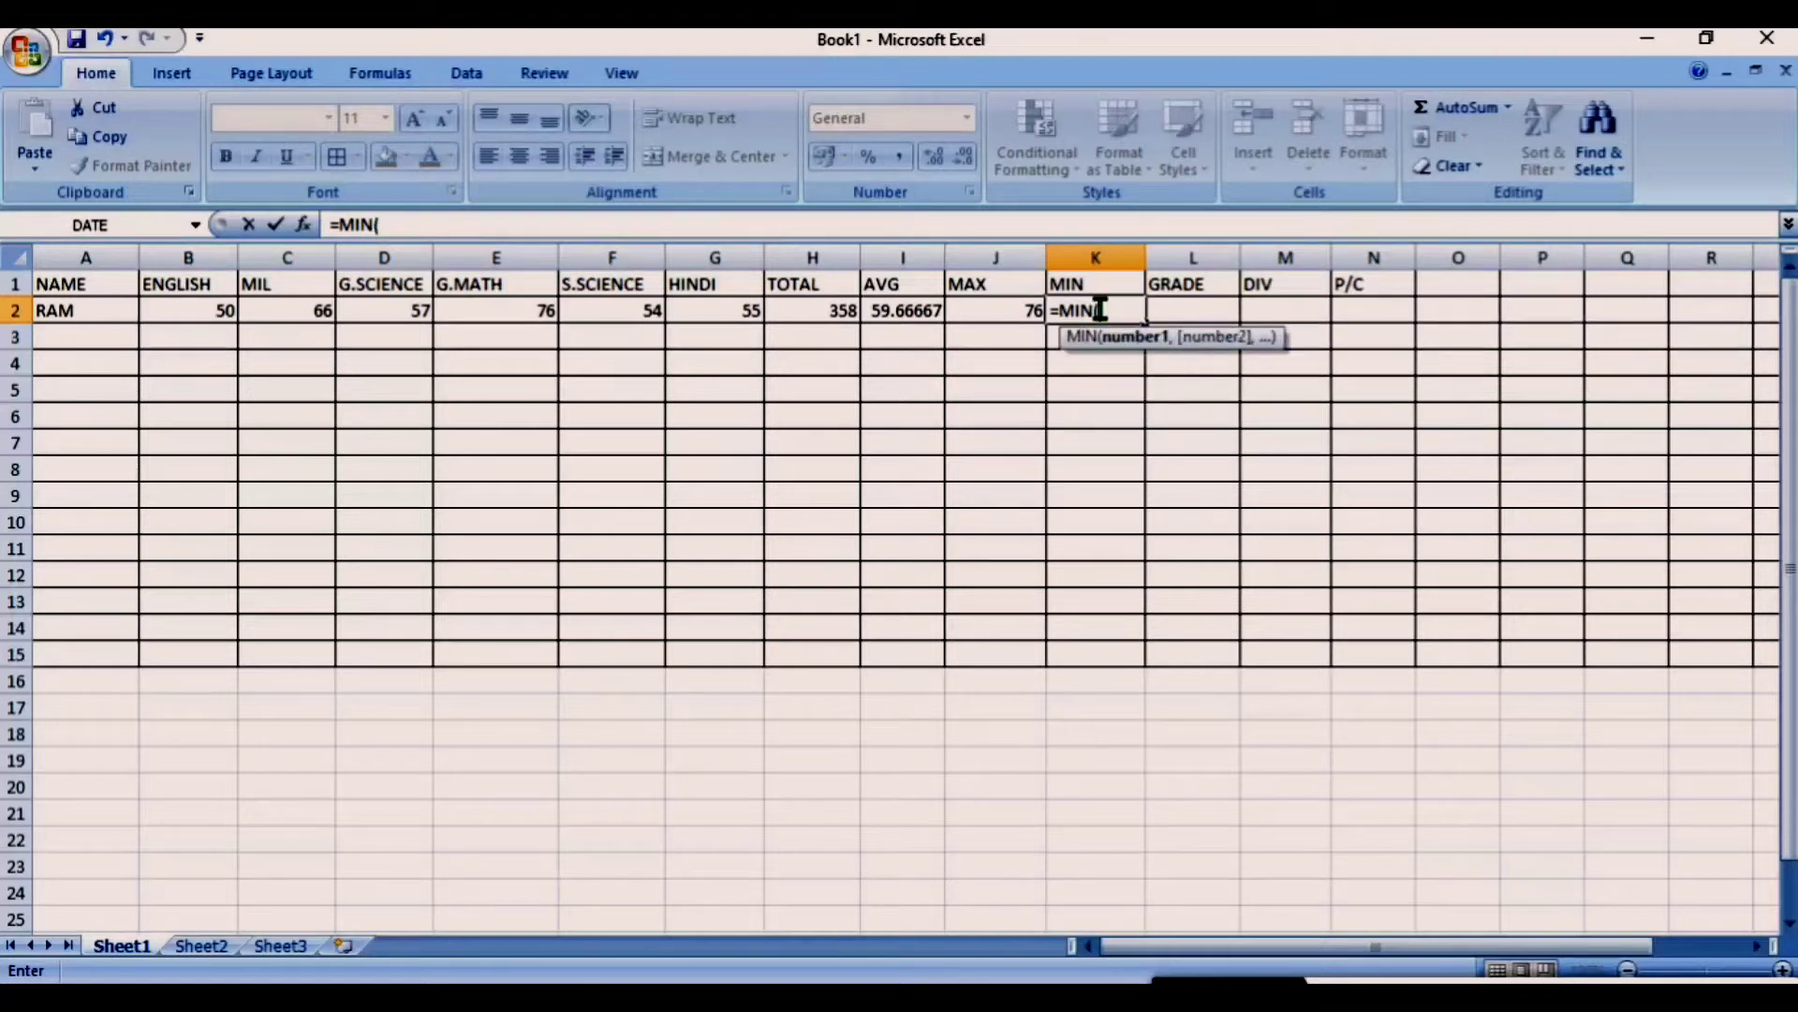
drag(187, 309, 734, 324)
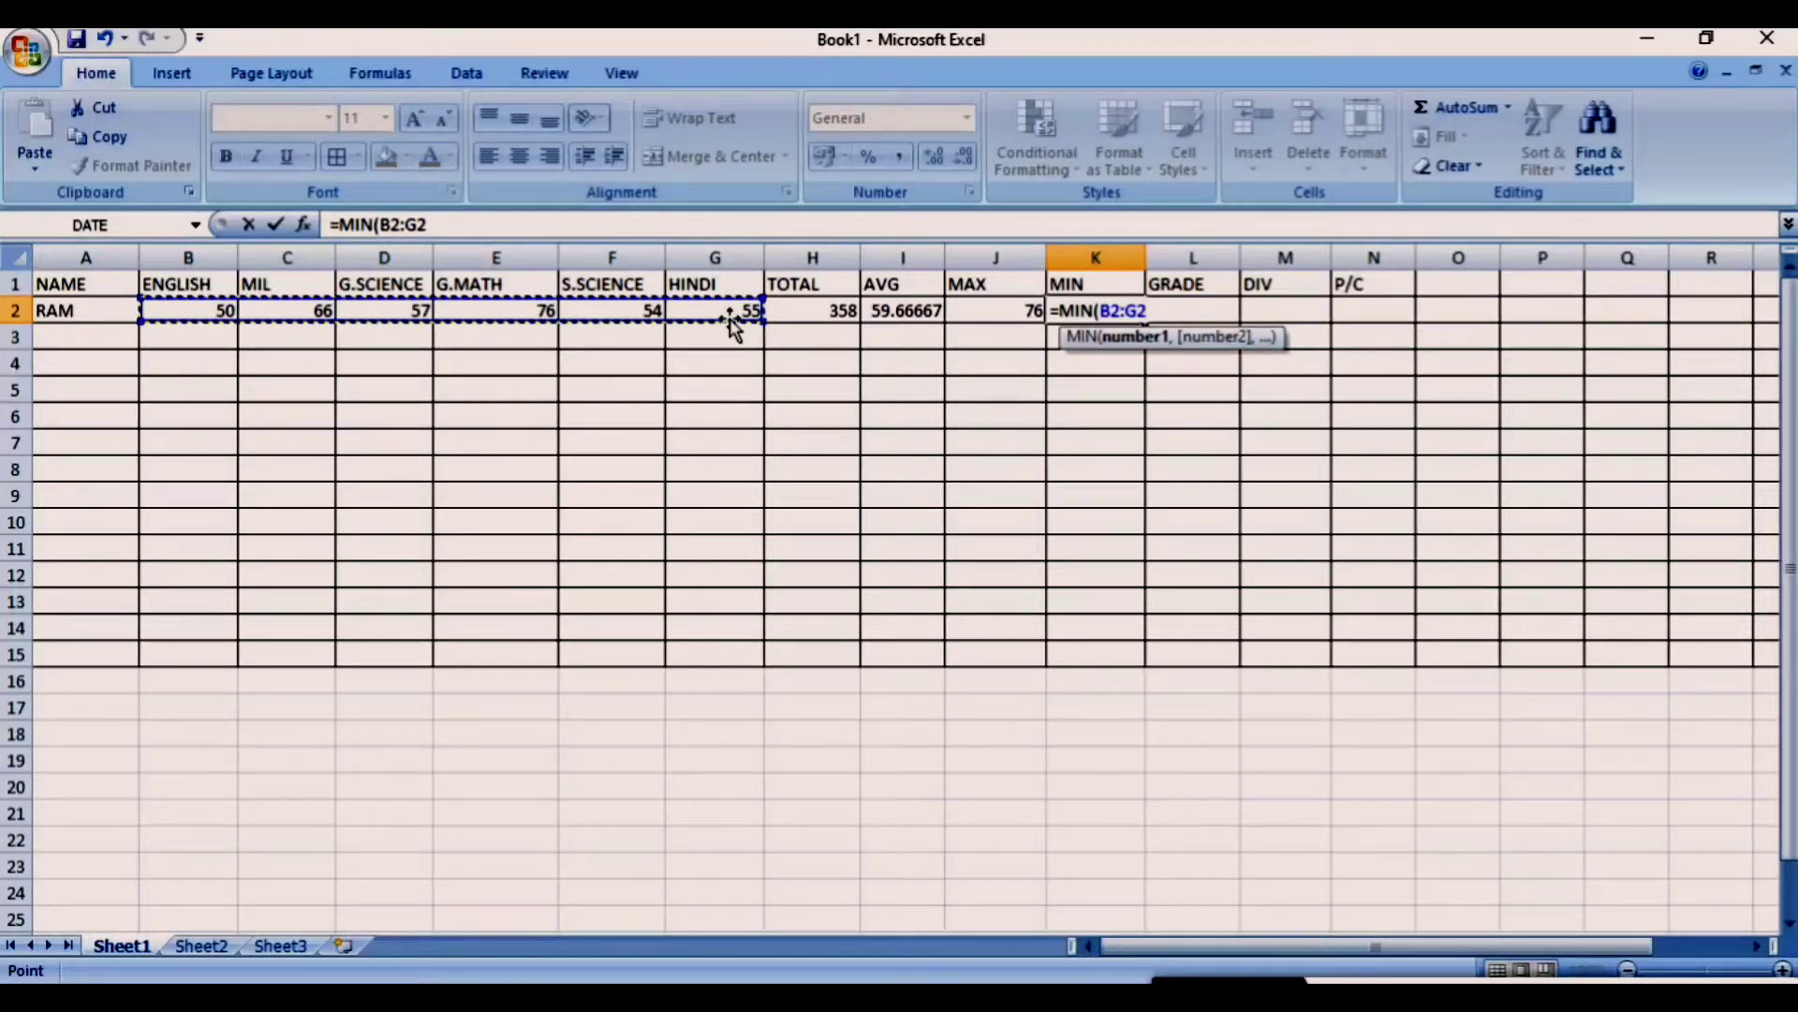
text())
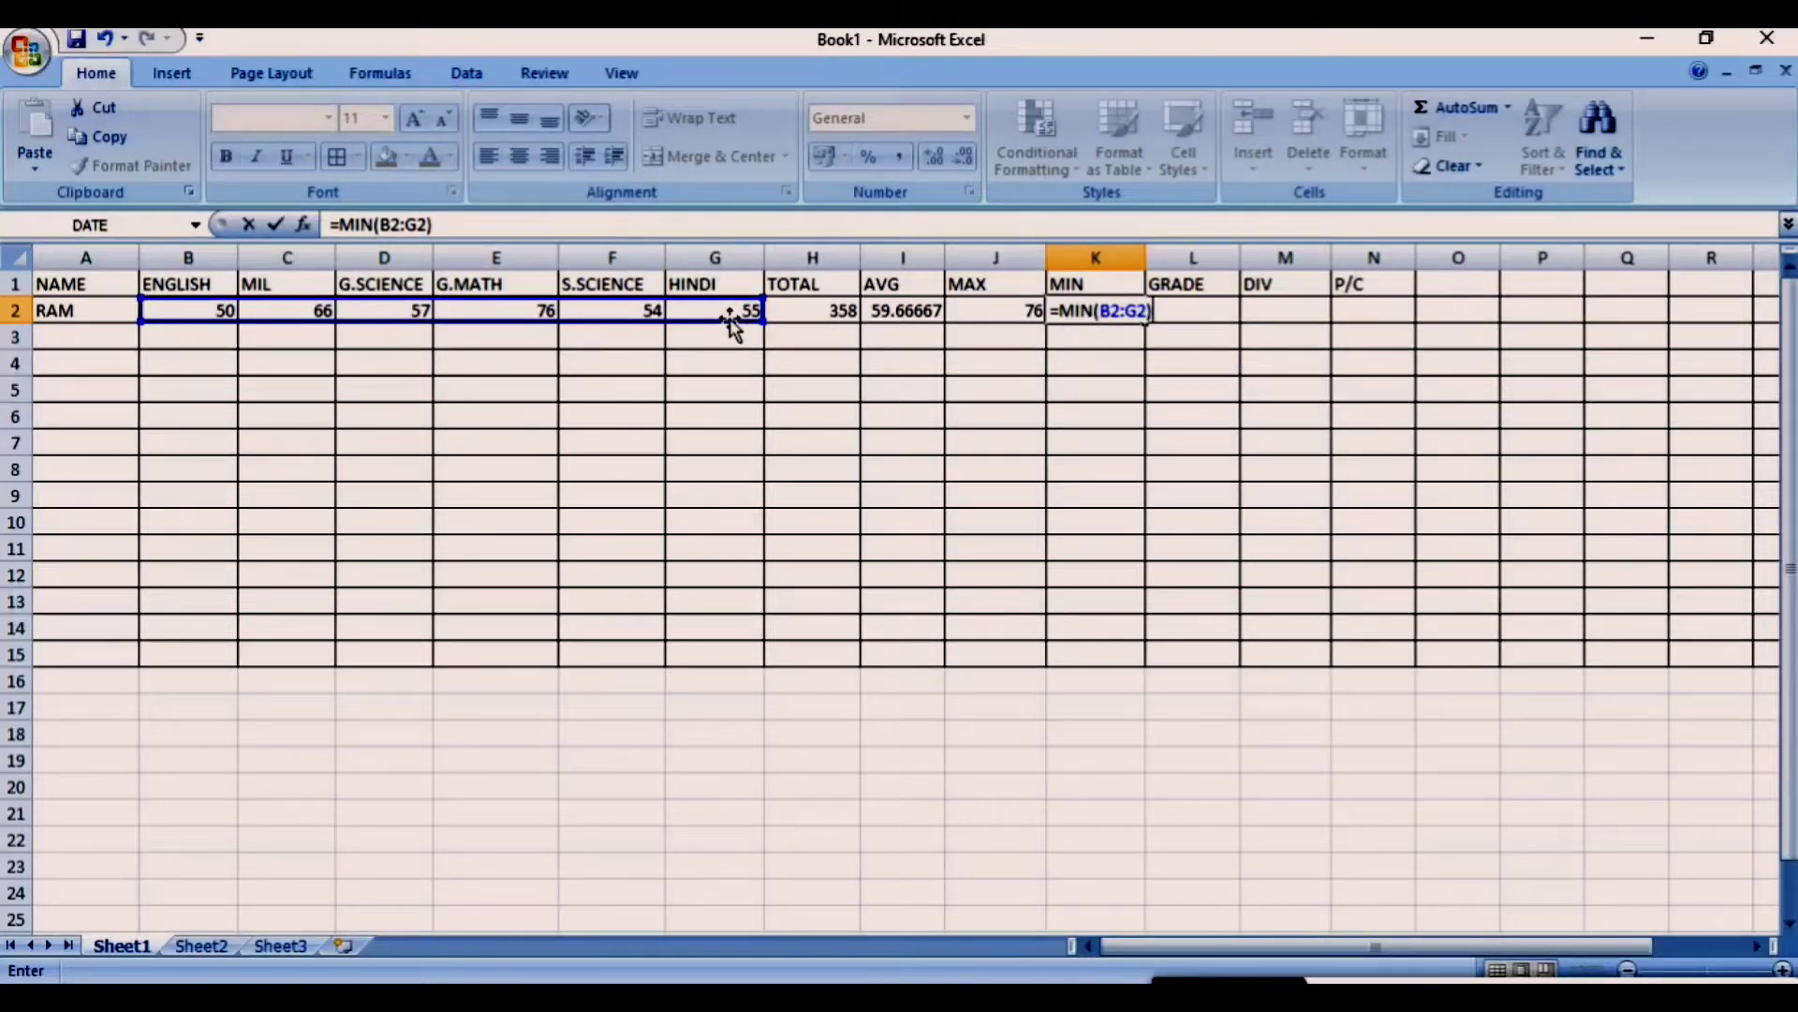
key(Return)
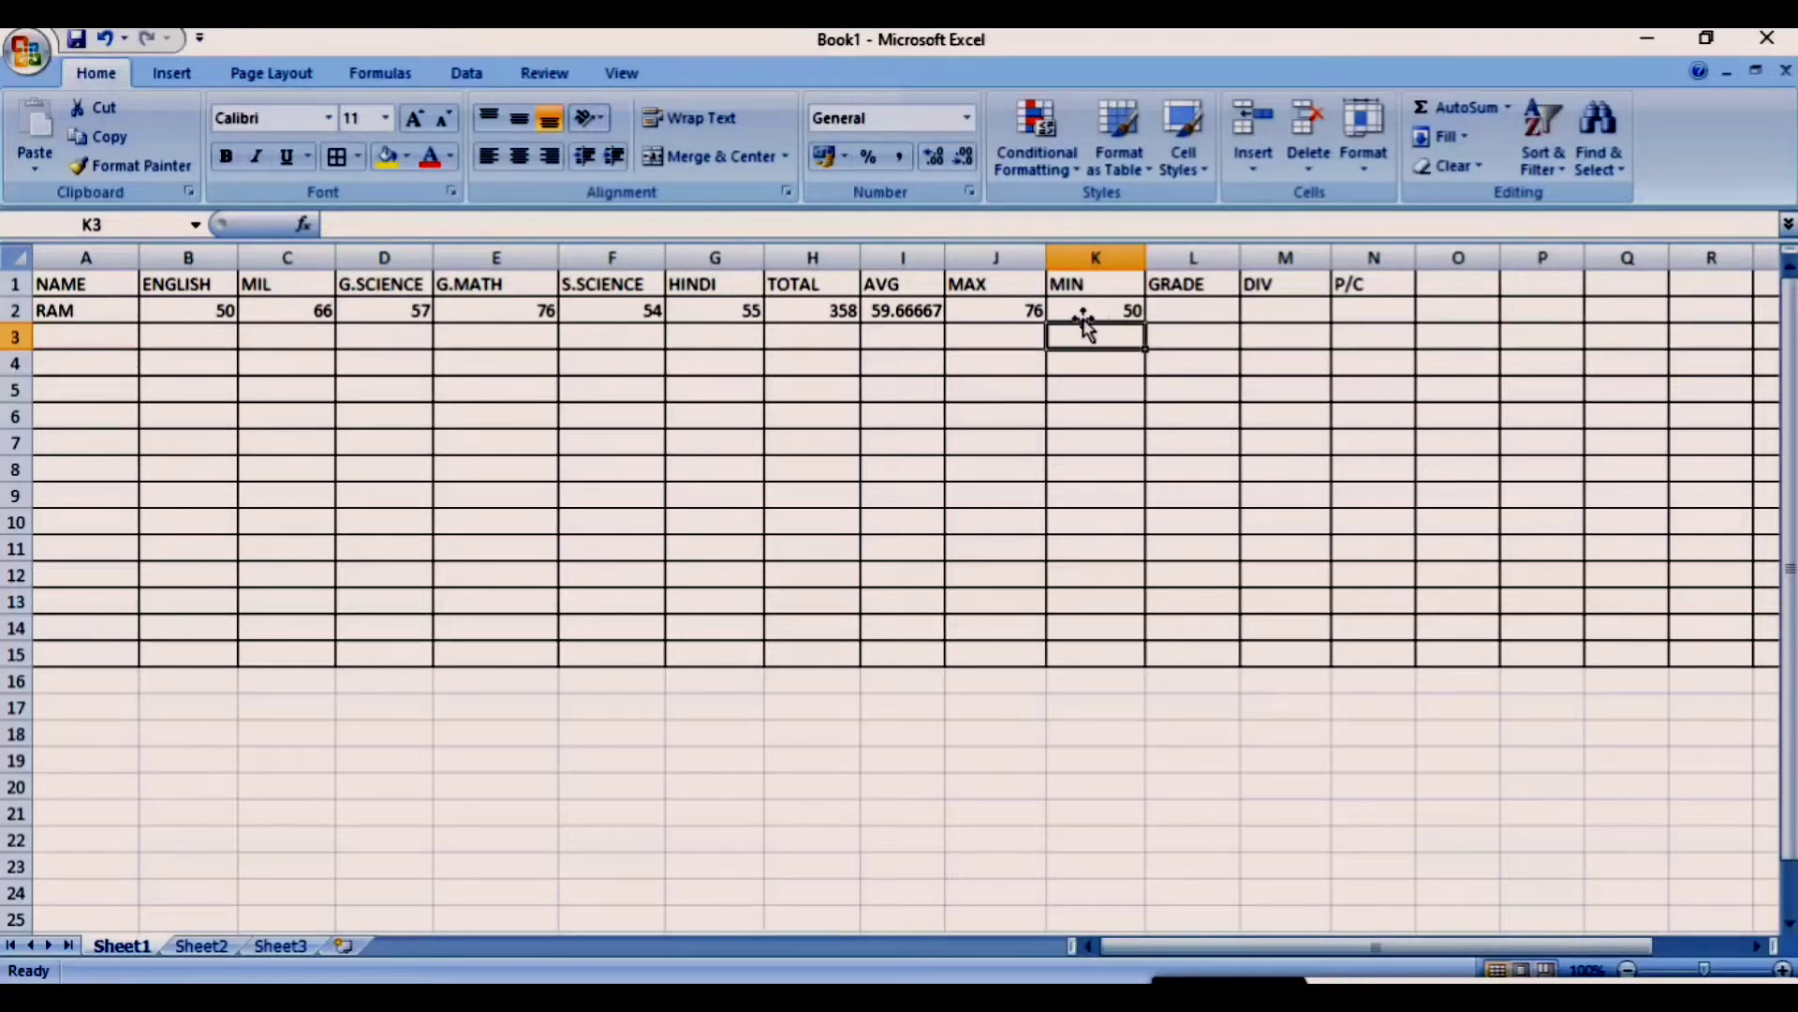
- Begin a nested IF formula in the GRADE cell L2 that returns "A+++" when the average I2>=95
click(1173, 310)
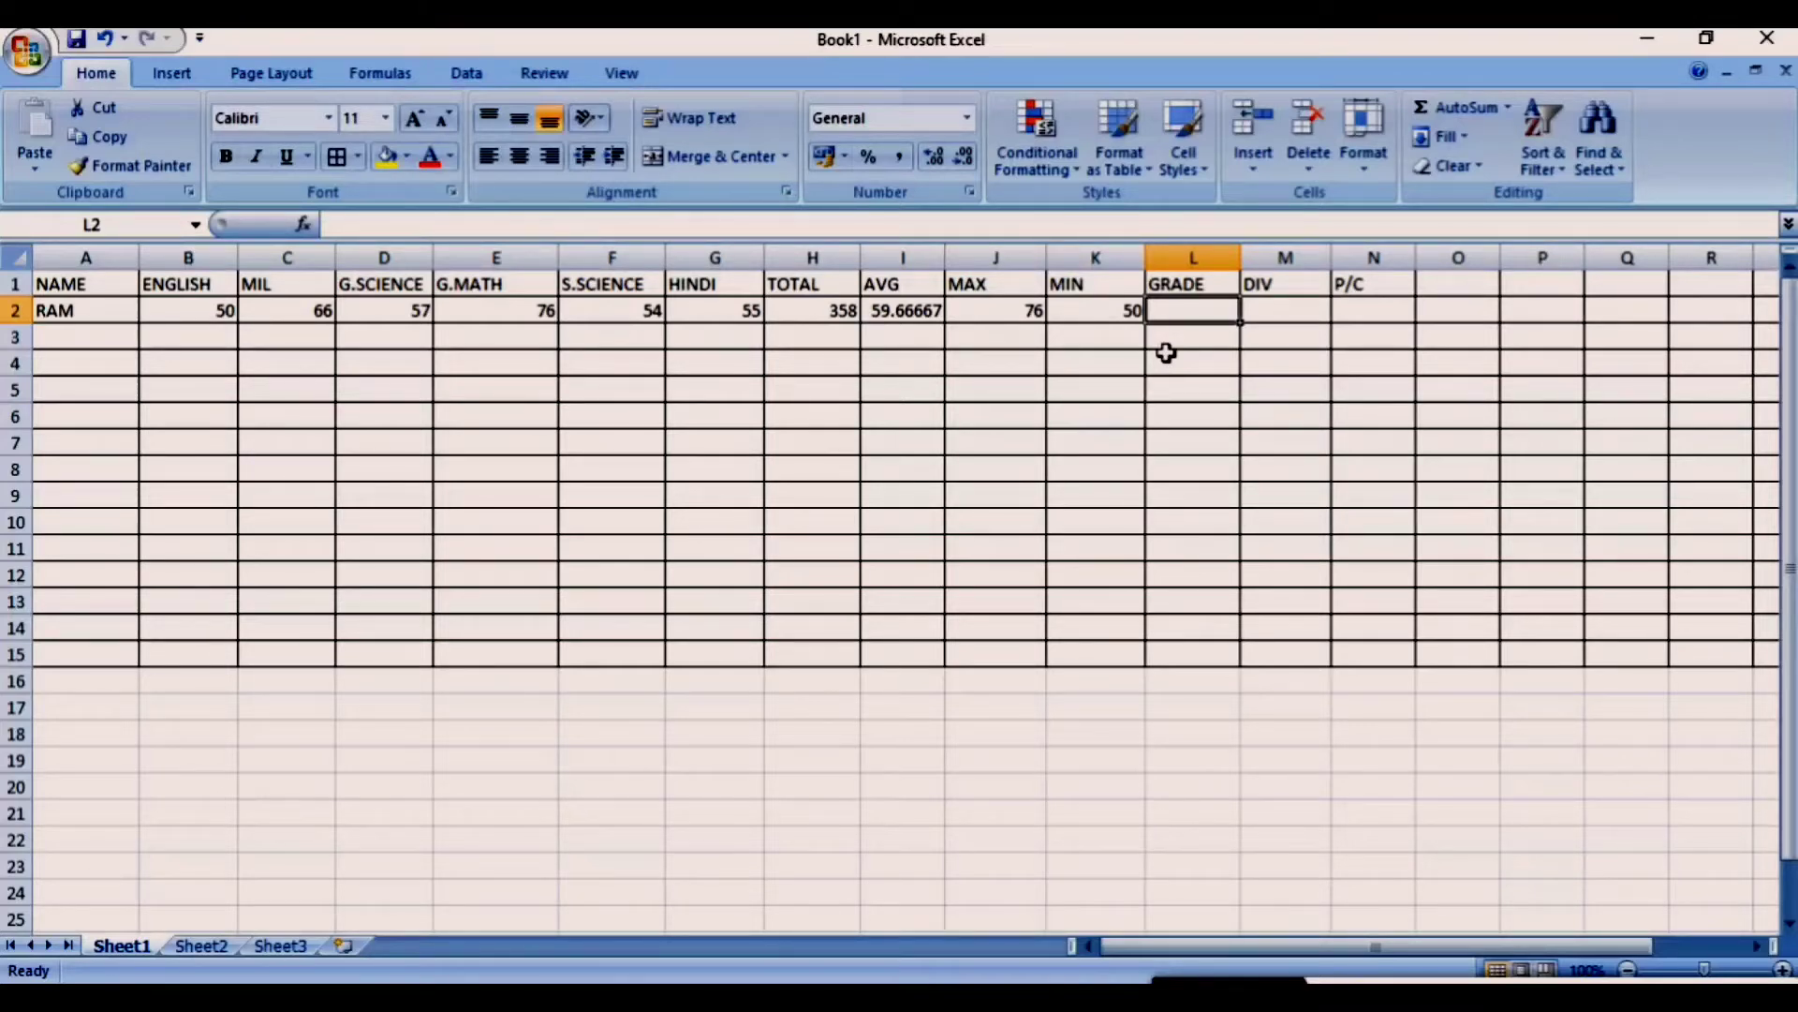
text(=)
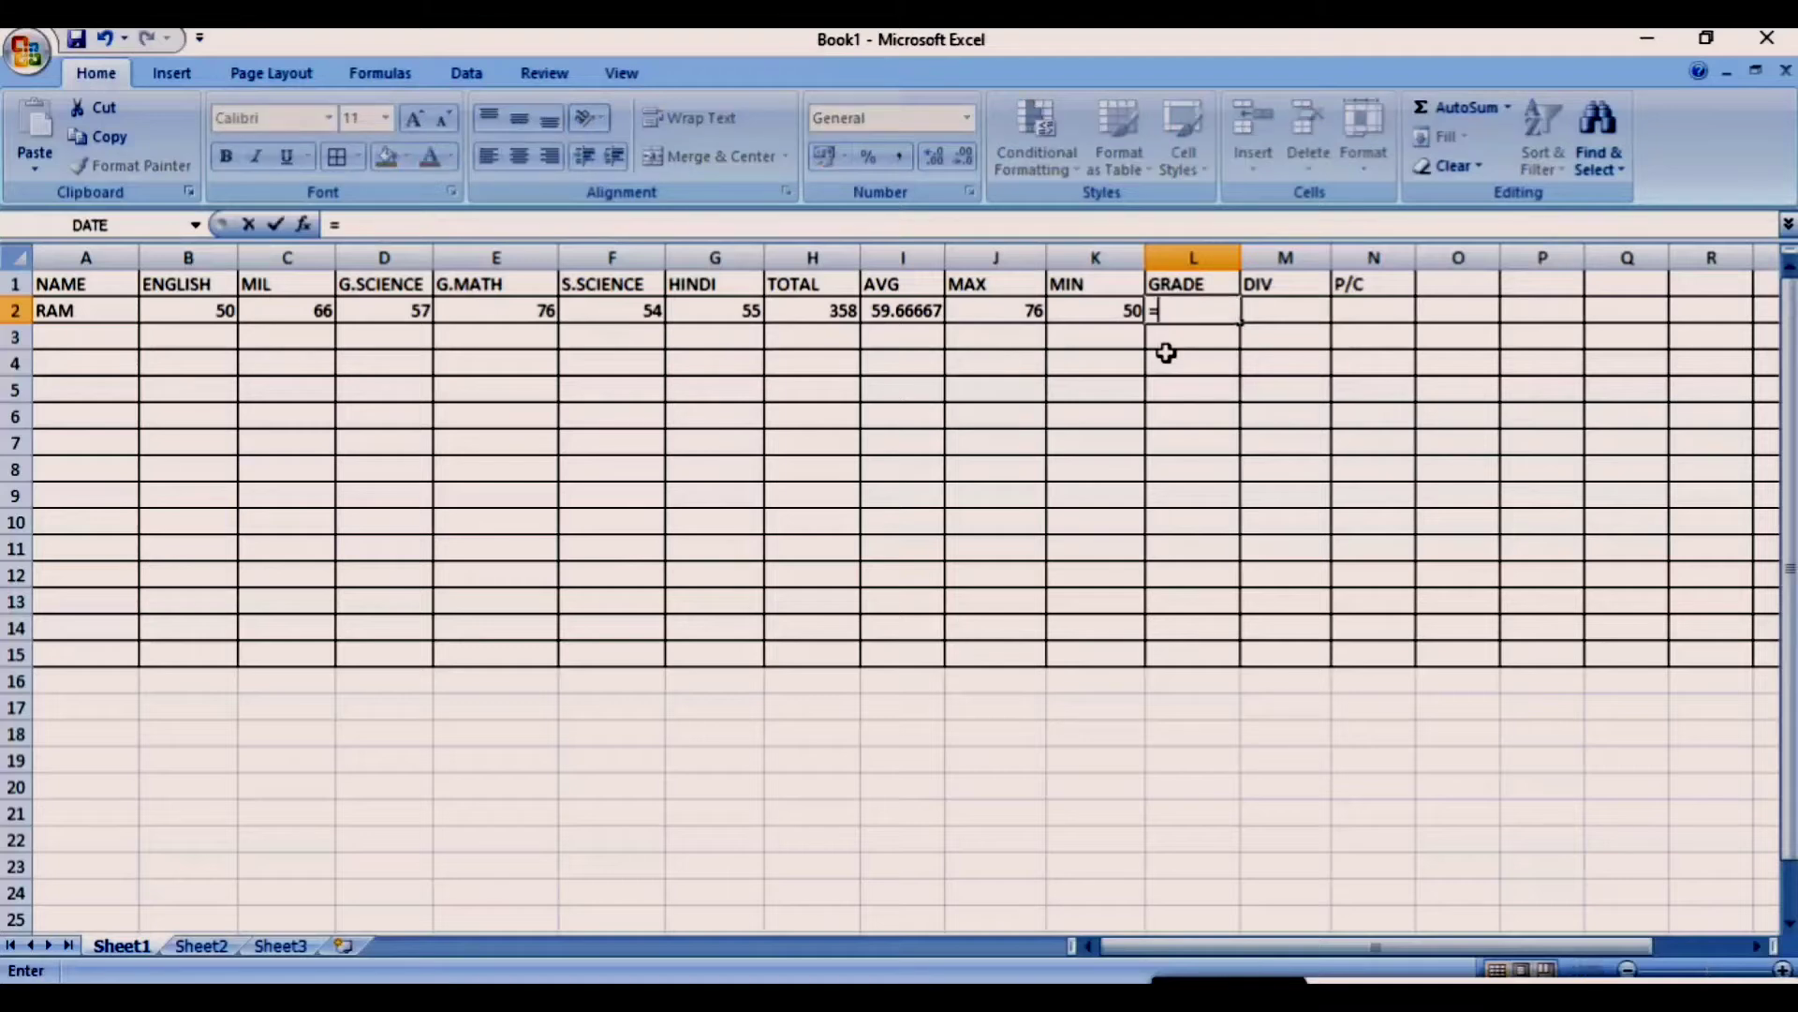
text(IF()
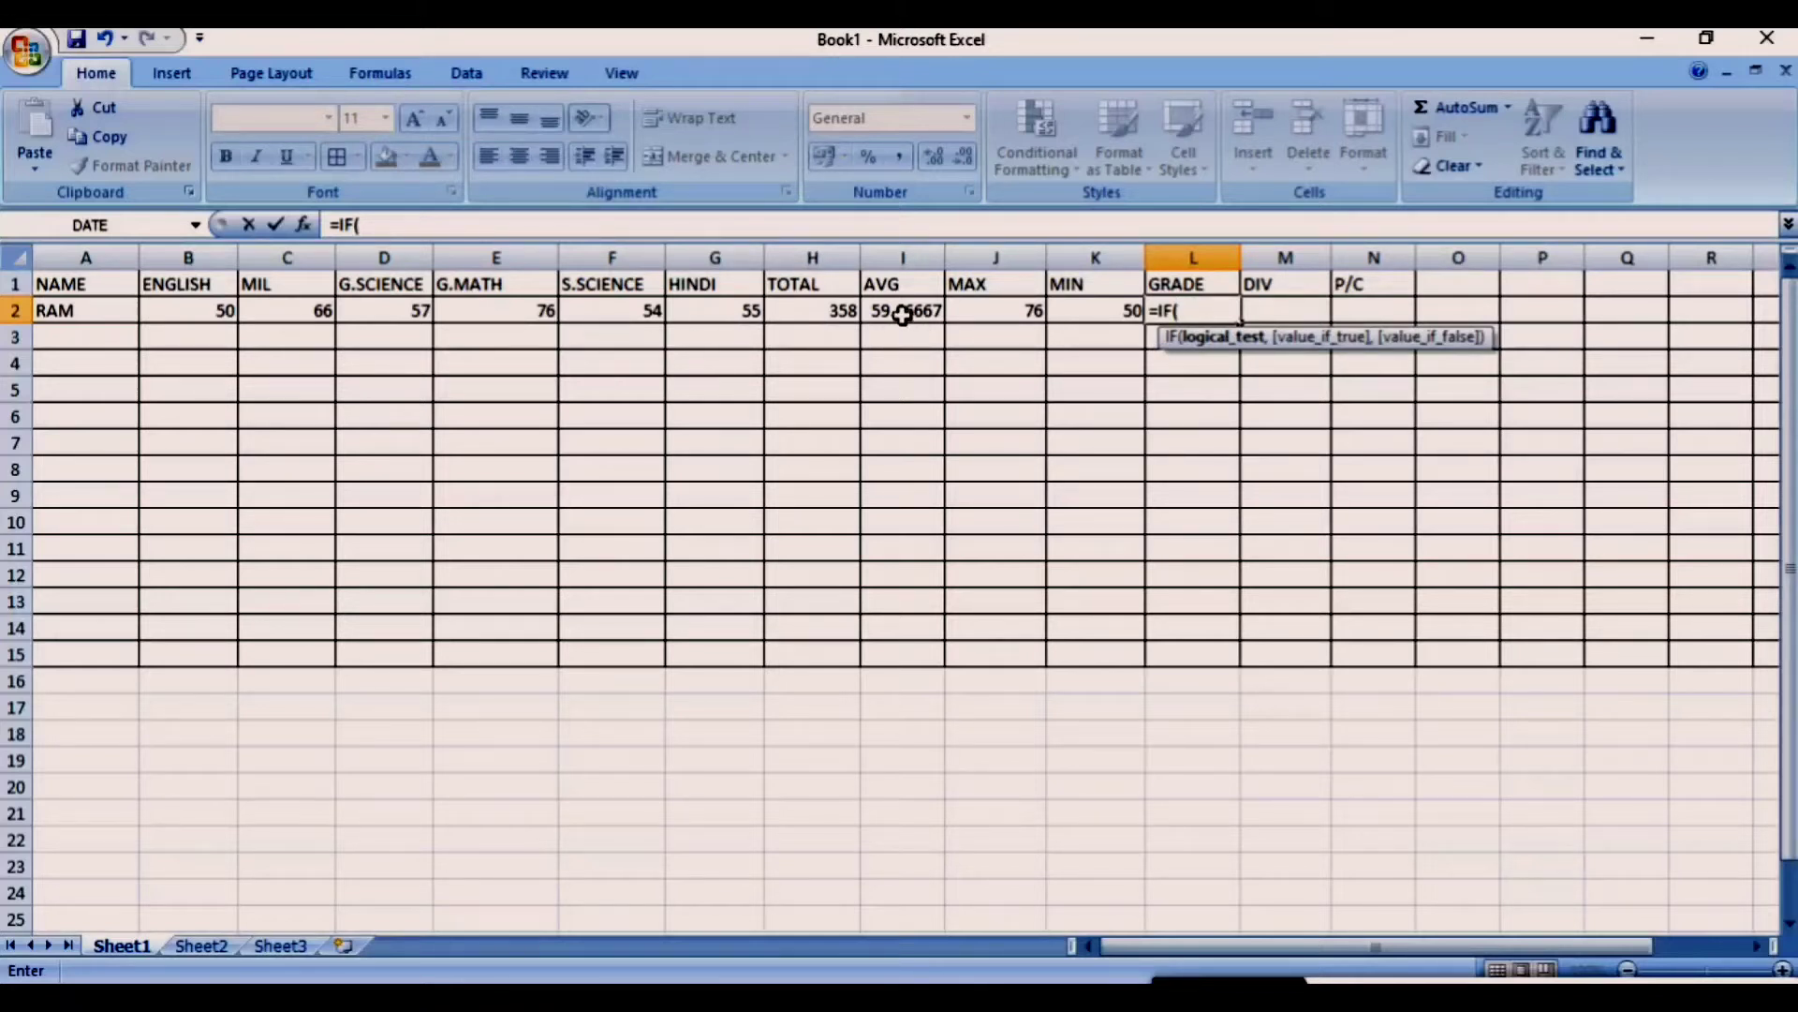
click(902, 313)
text(>=)
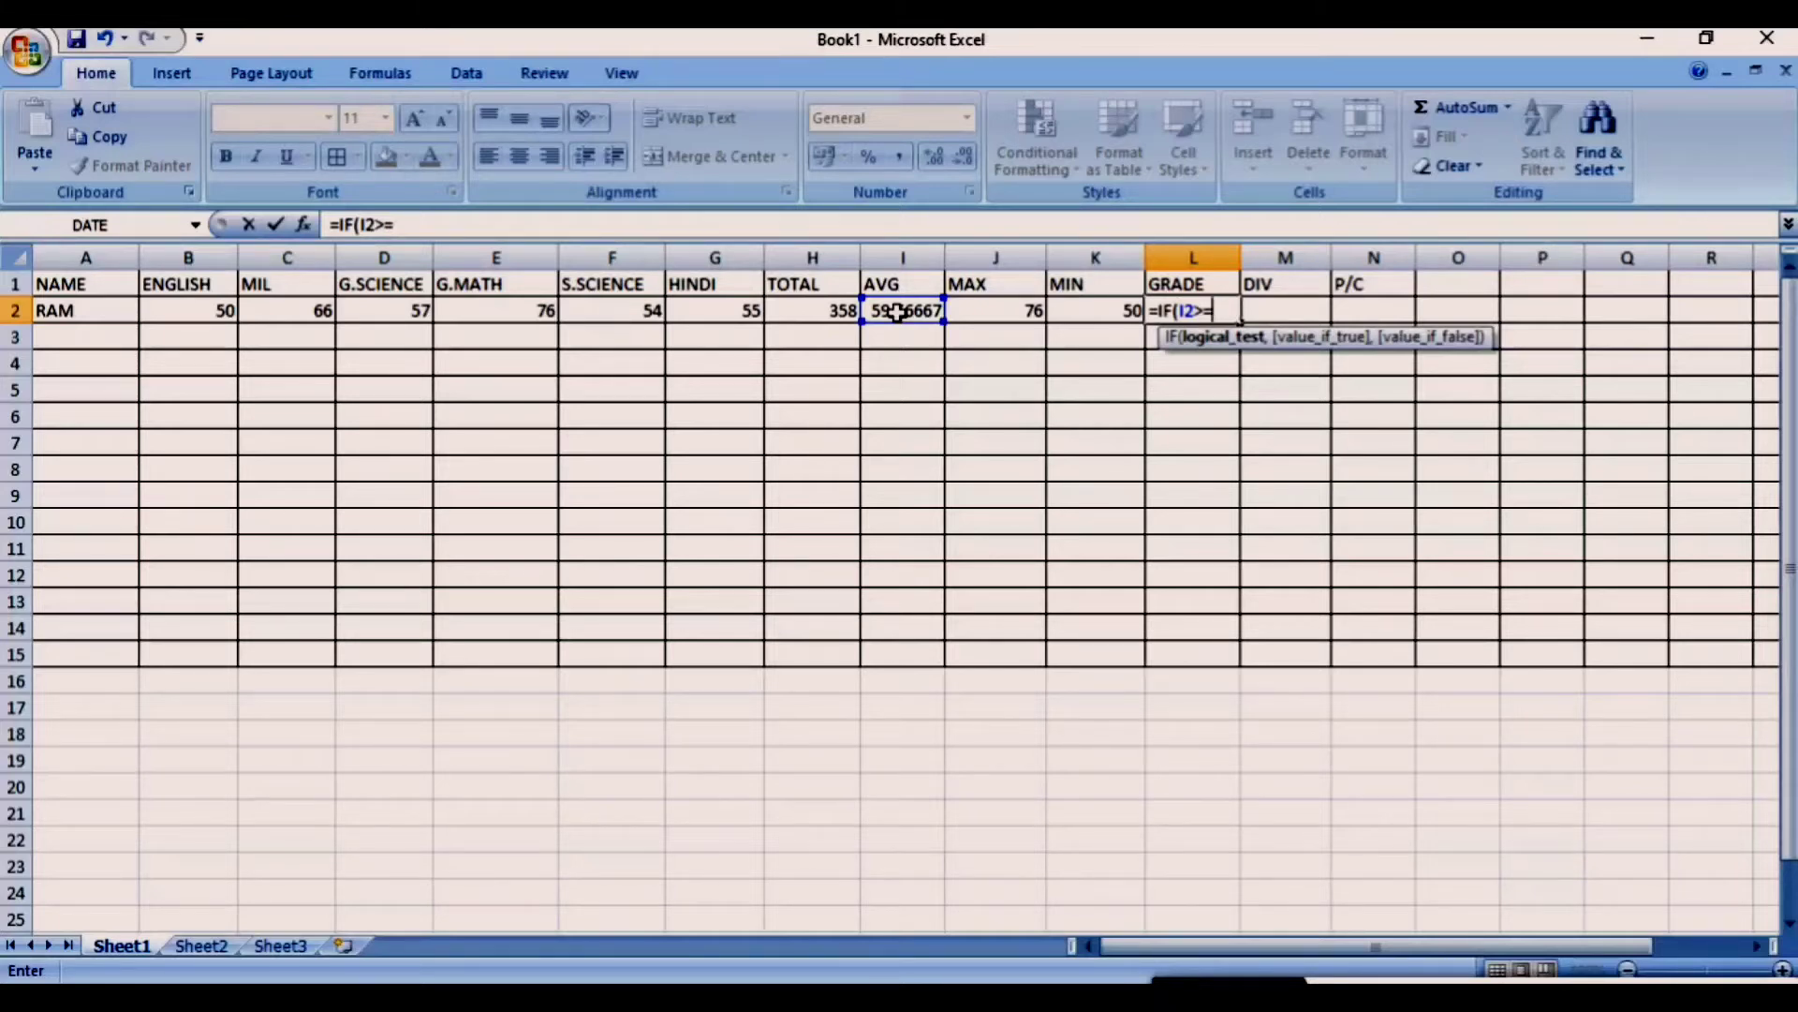
text(95,)
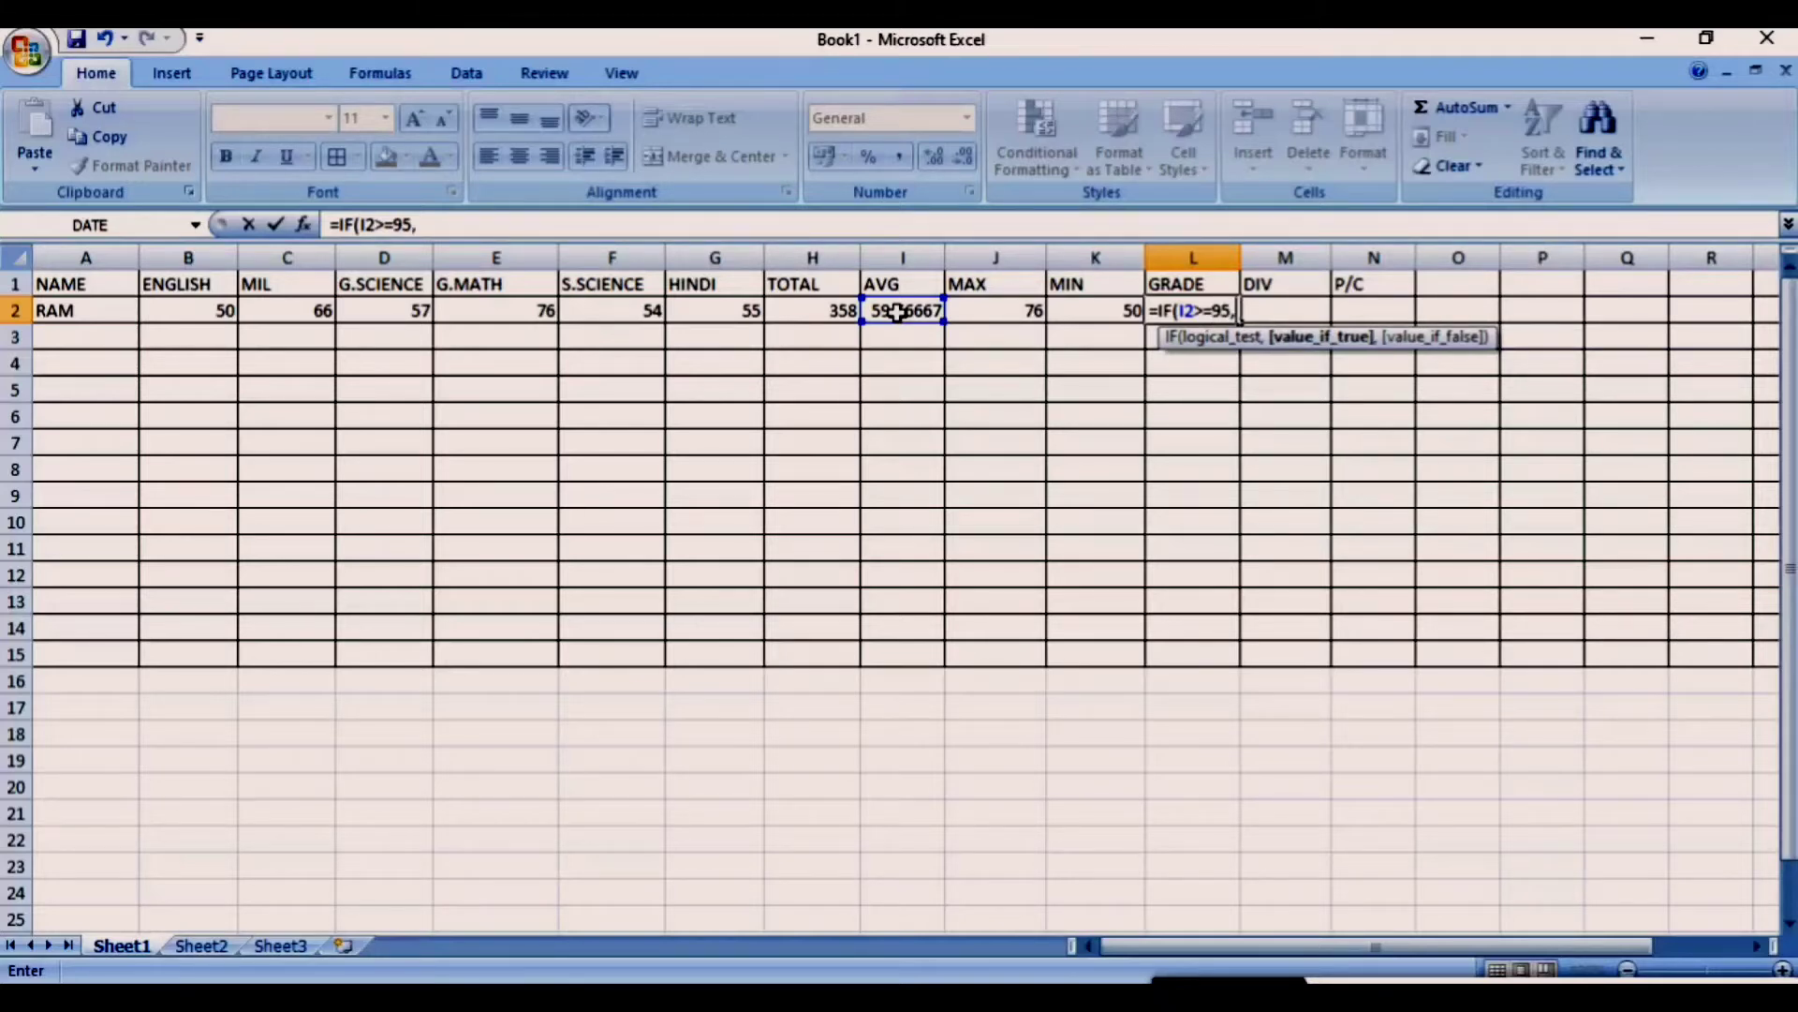
text("A+++)
text(",)
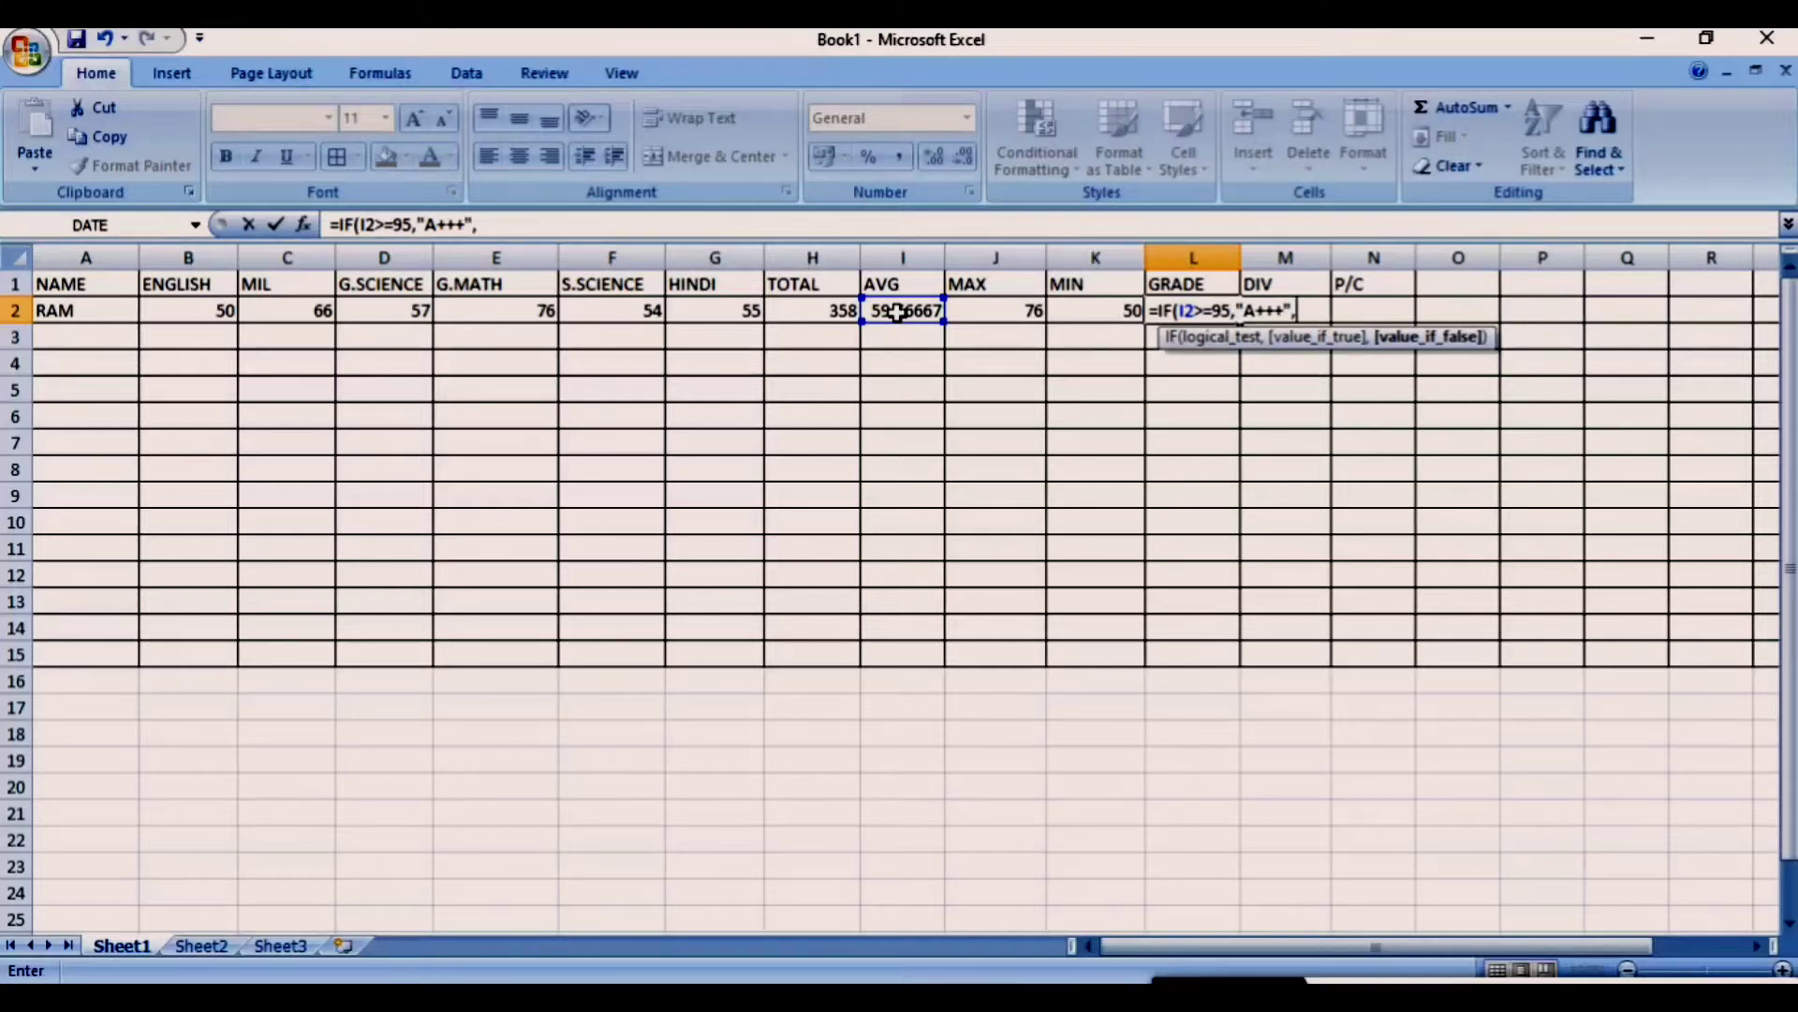
- Extend the GRADE formula with a nested IF that returns "A++" when I2>=85
text(IF)
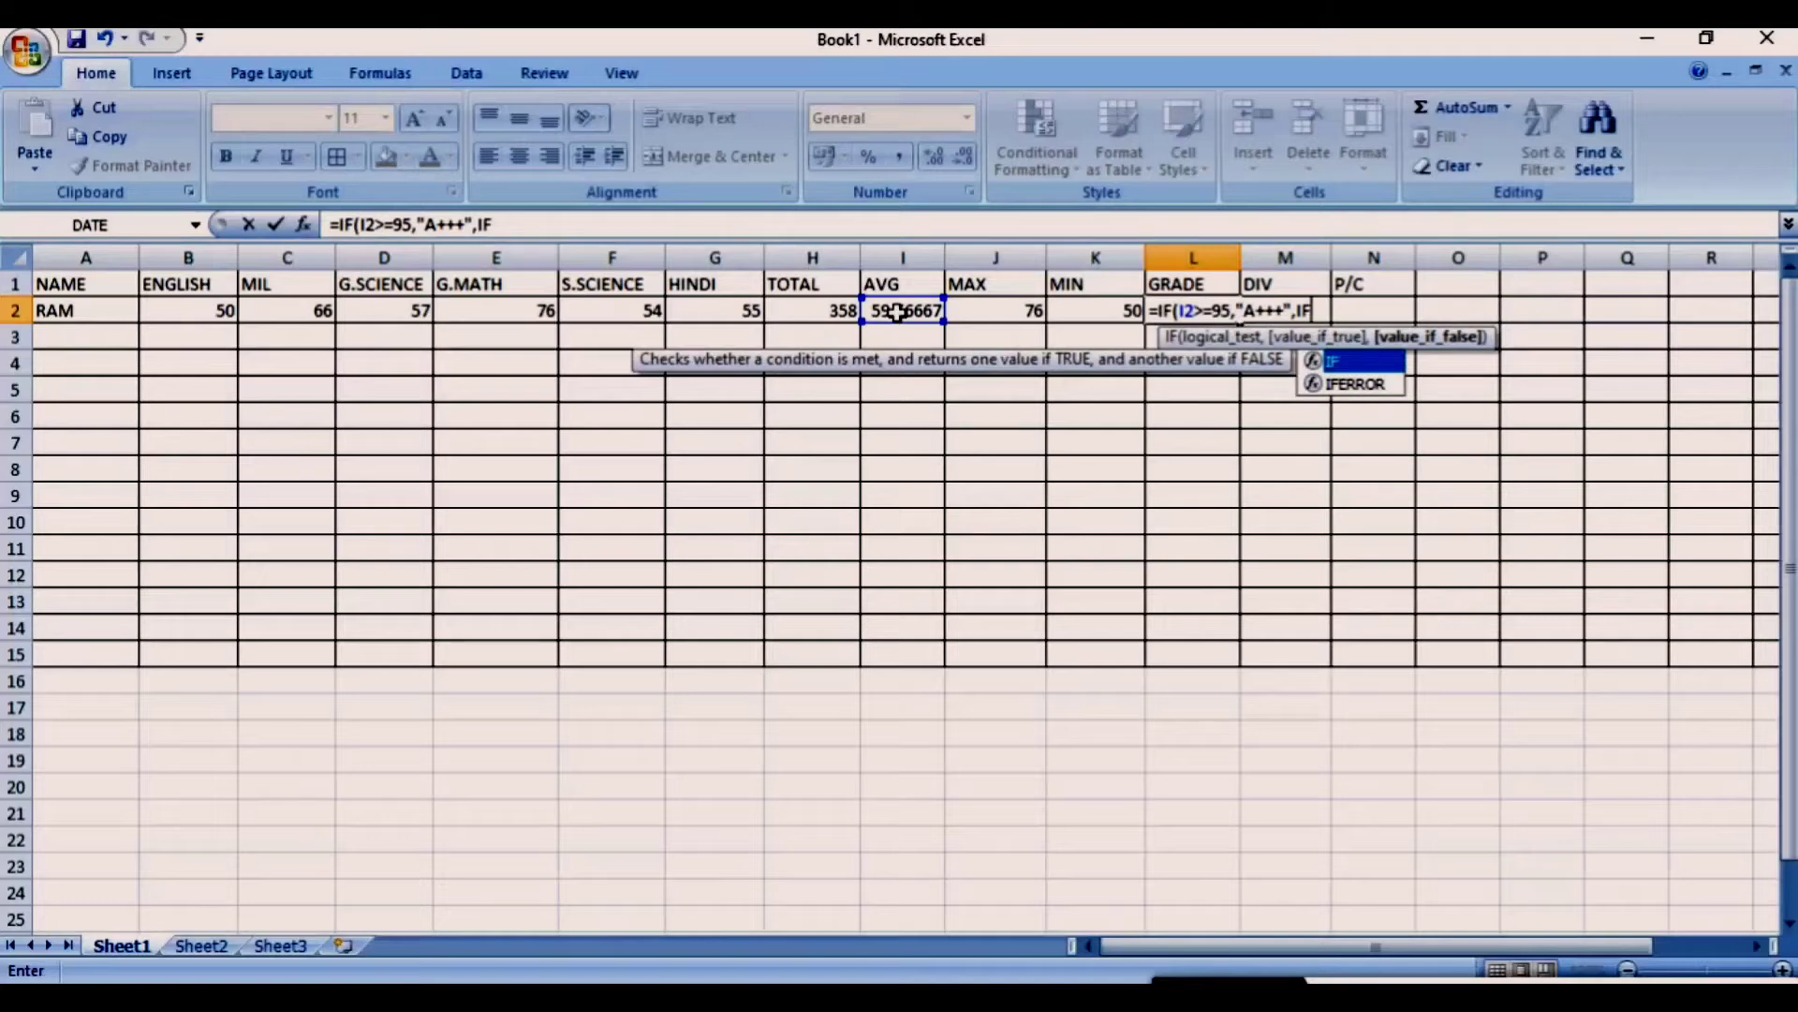
text(()
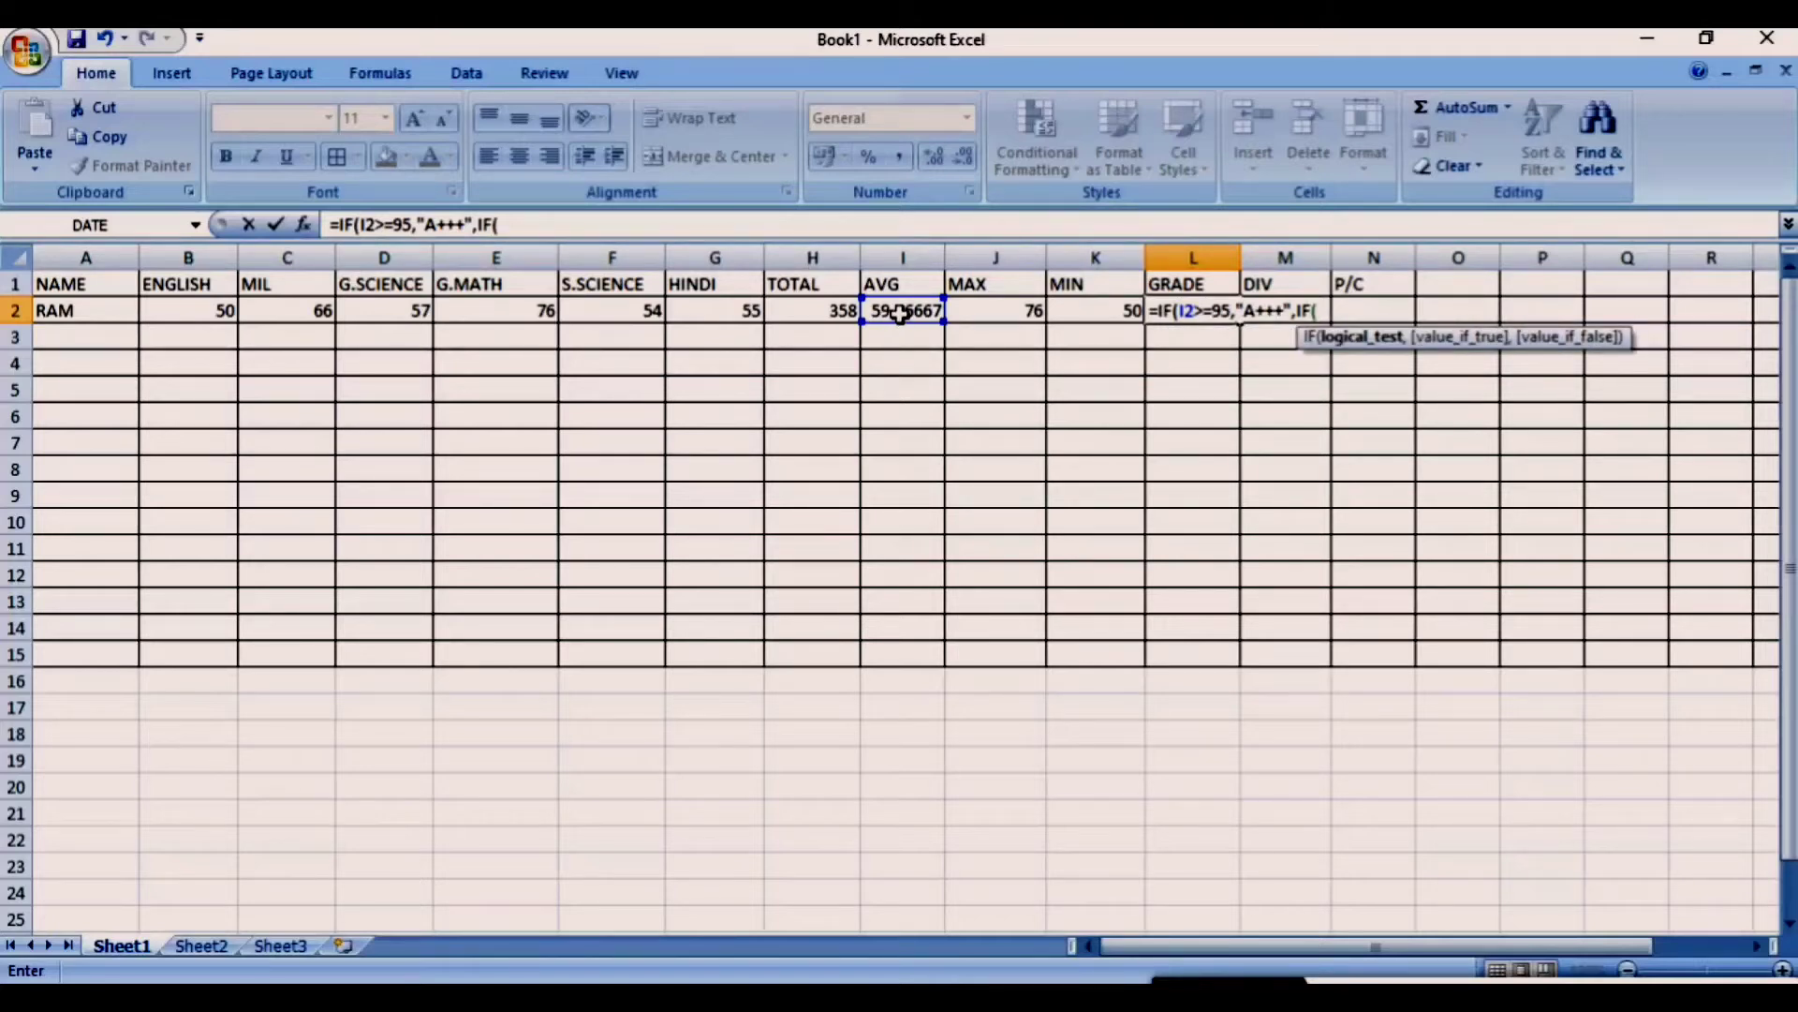
click(890, 315)
text(>=85,")
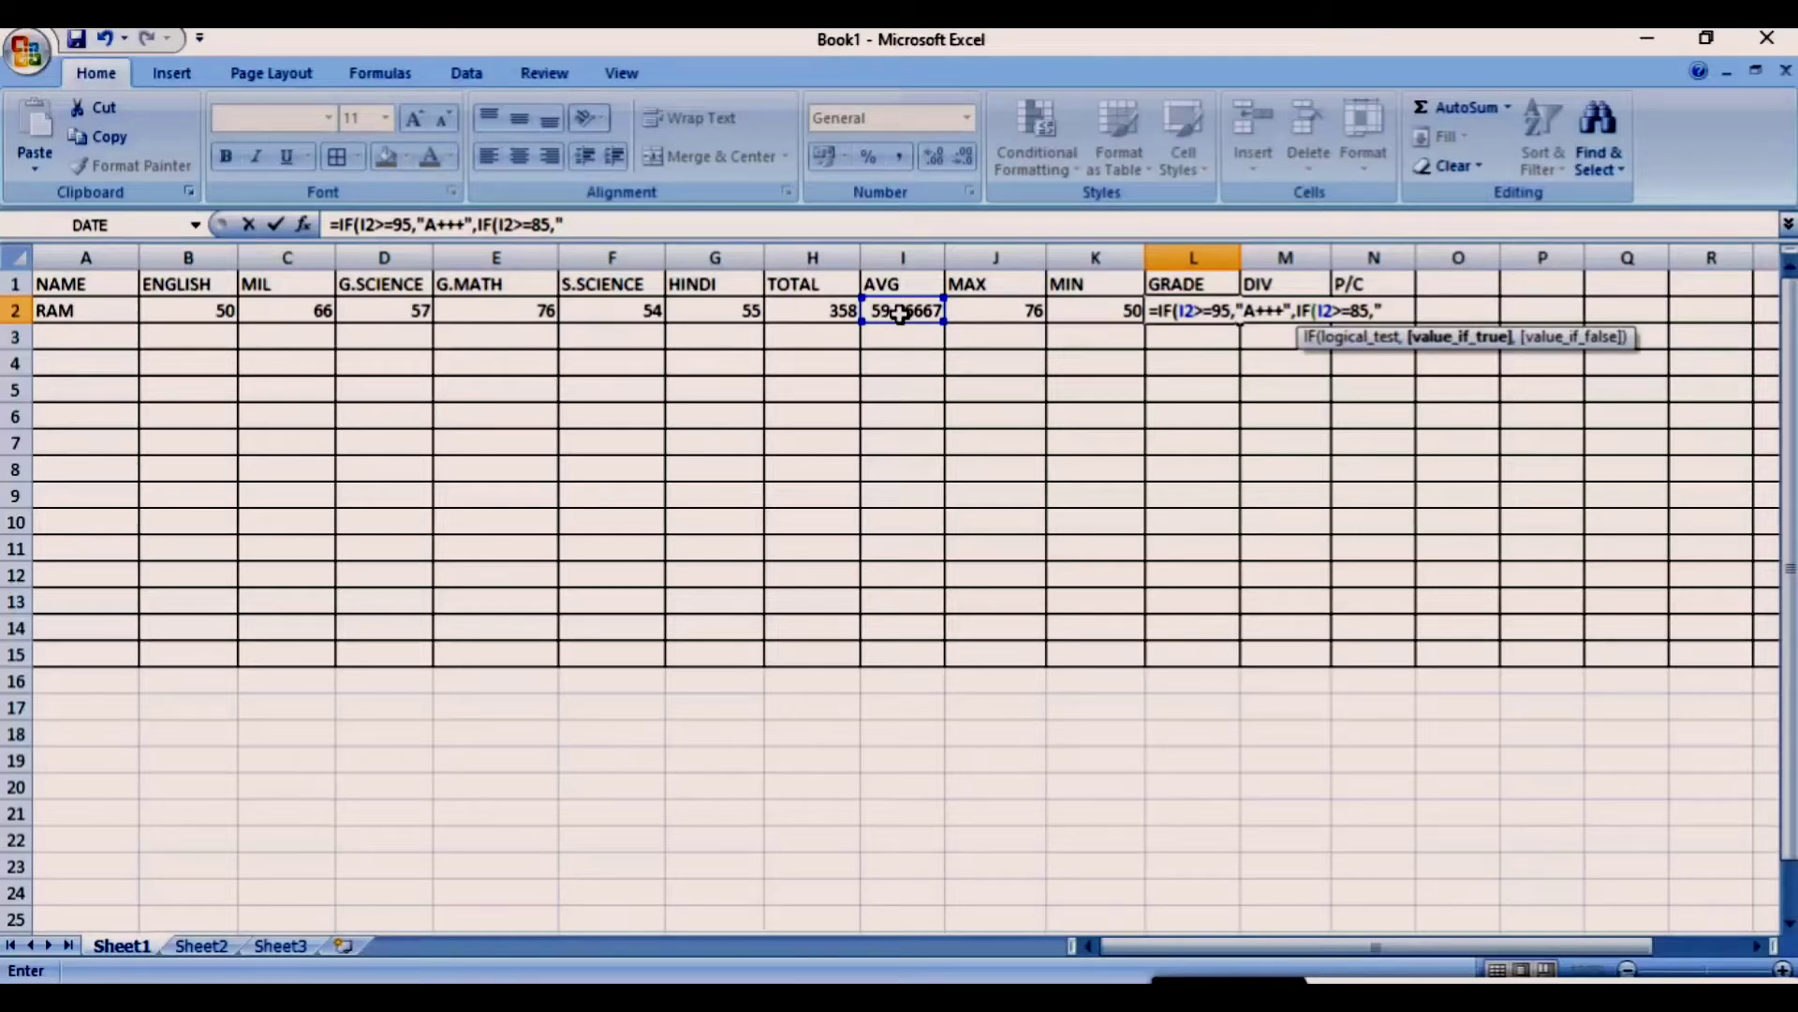
text(A++",)
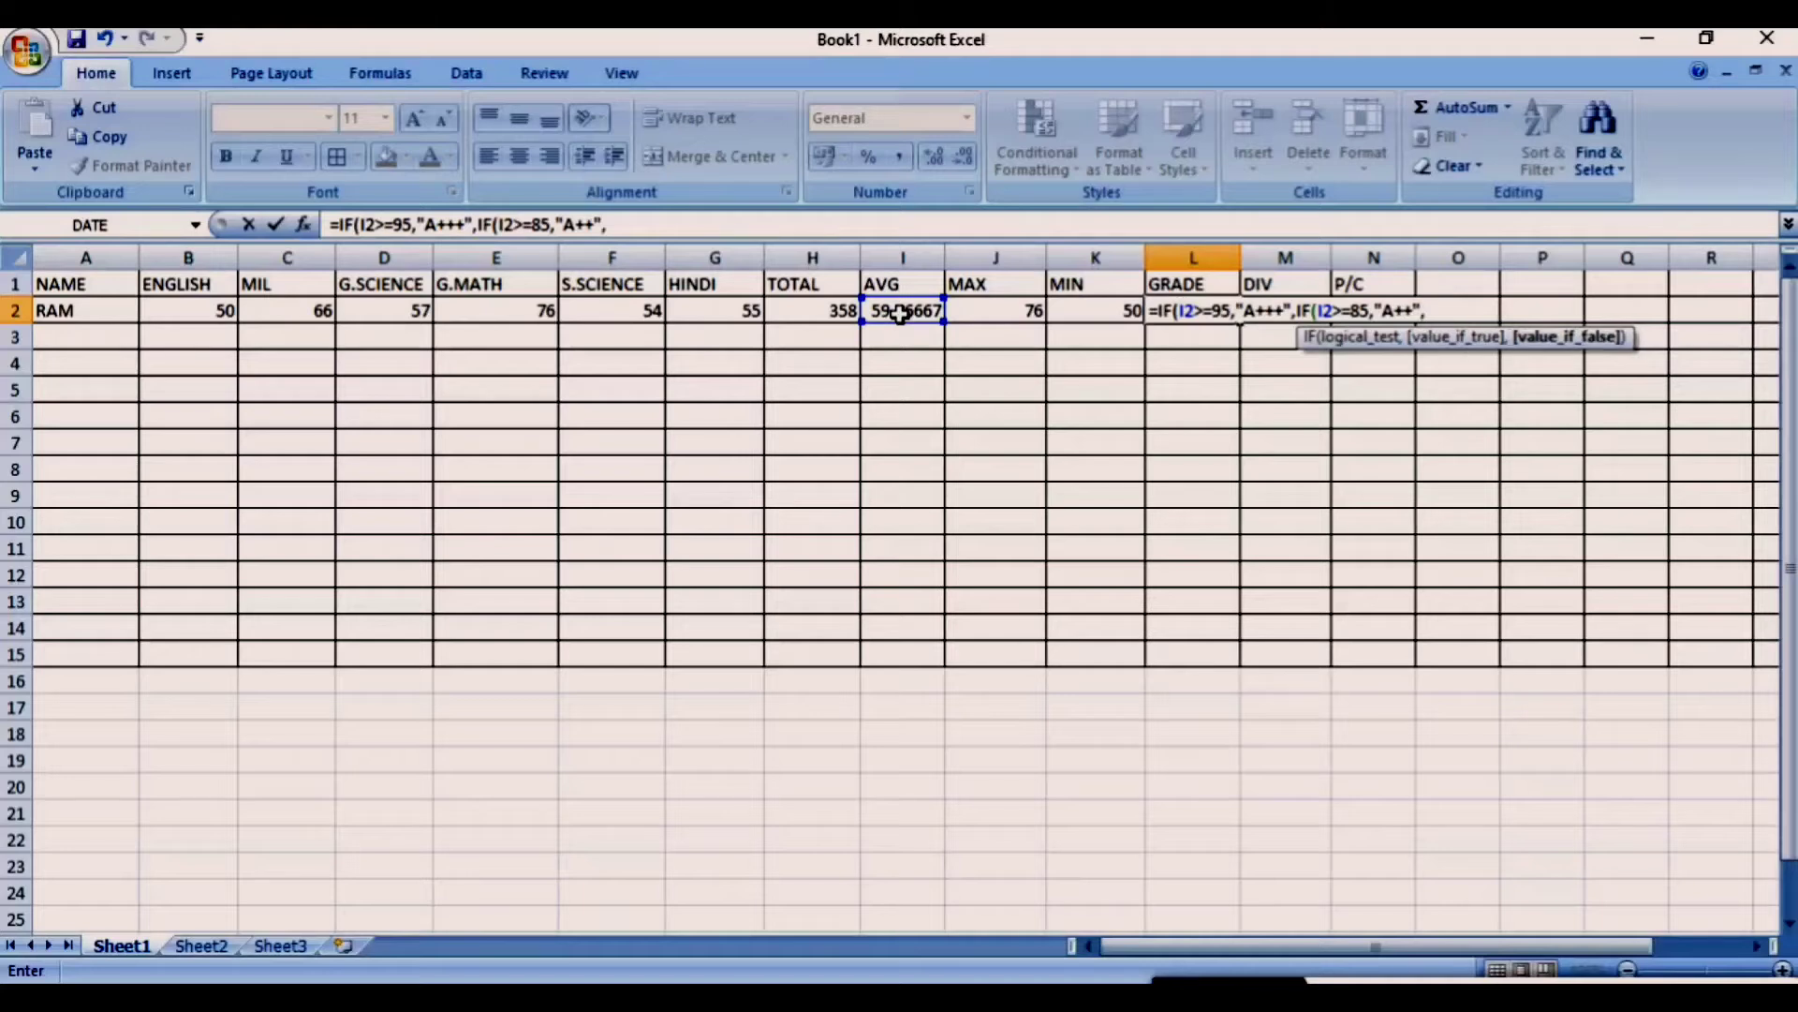
- Add a nested IF to the GRADE formula that returns "A+" when I2>=75
text(IF)
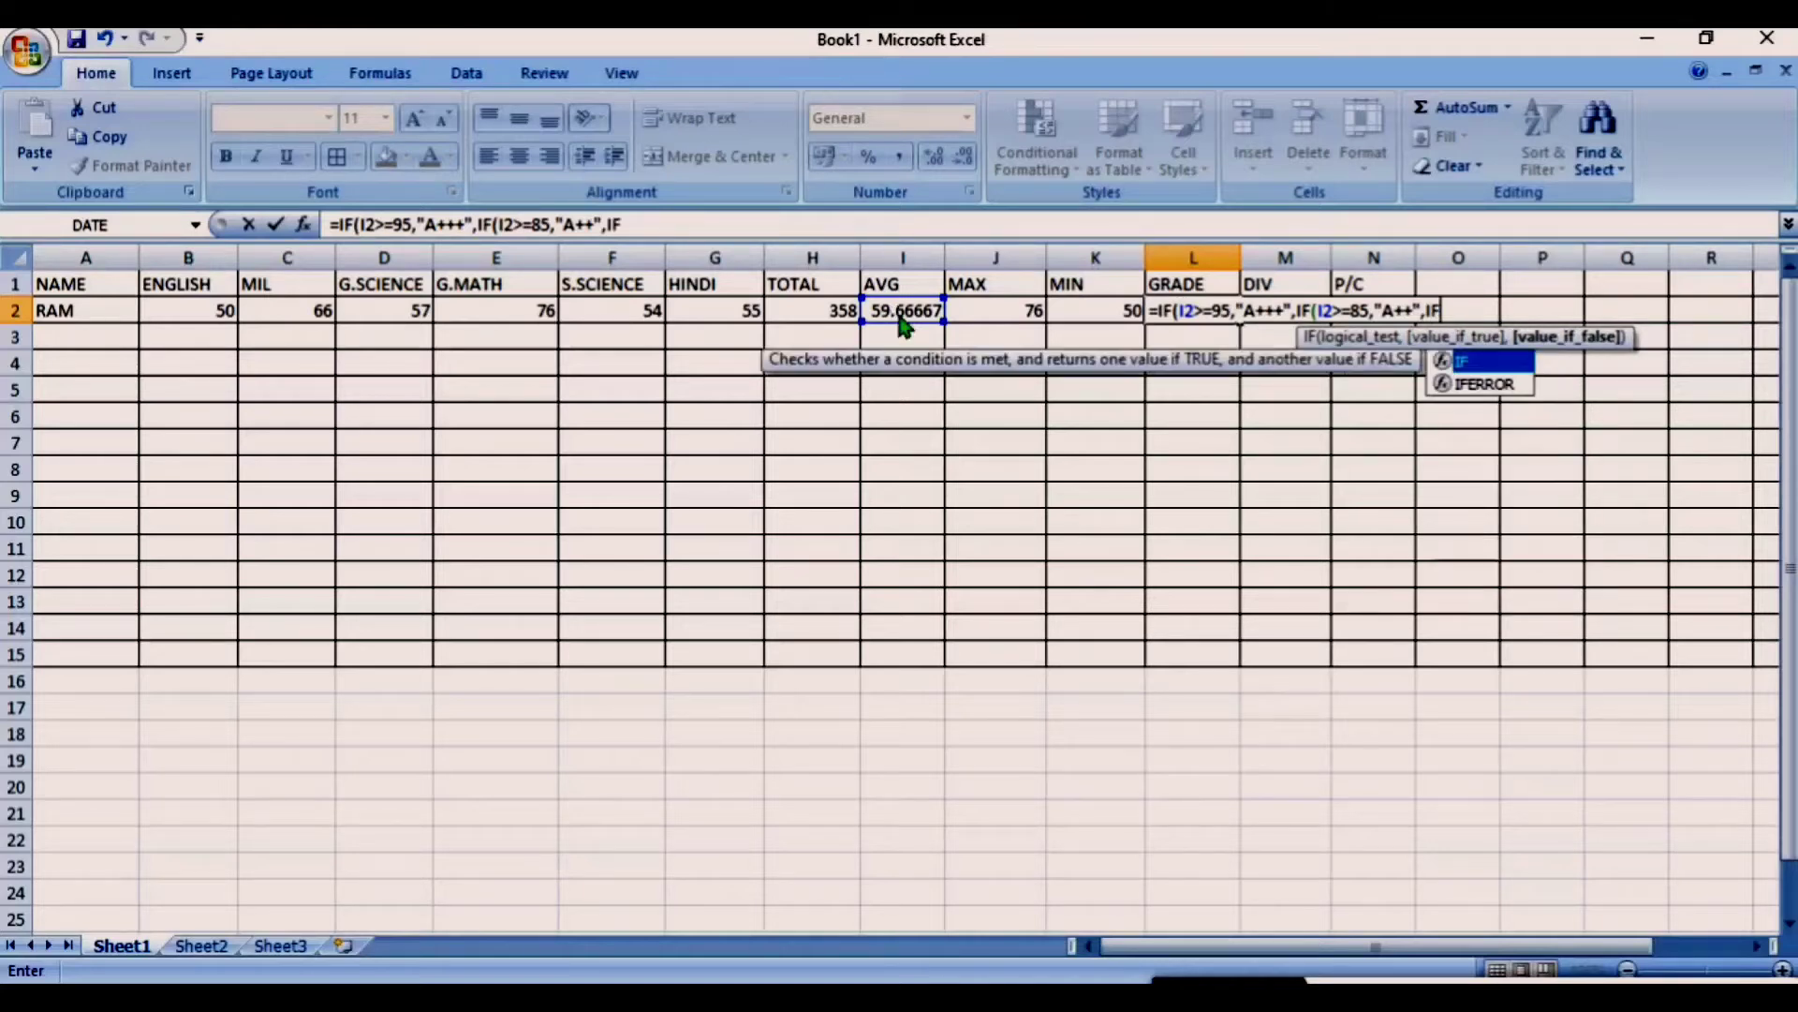
text(()
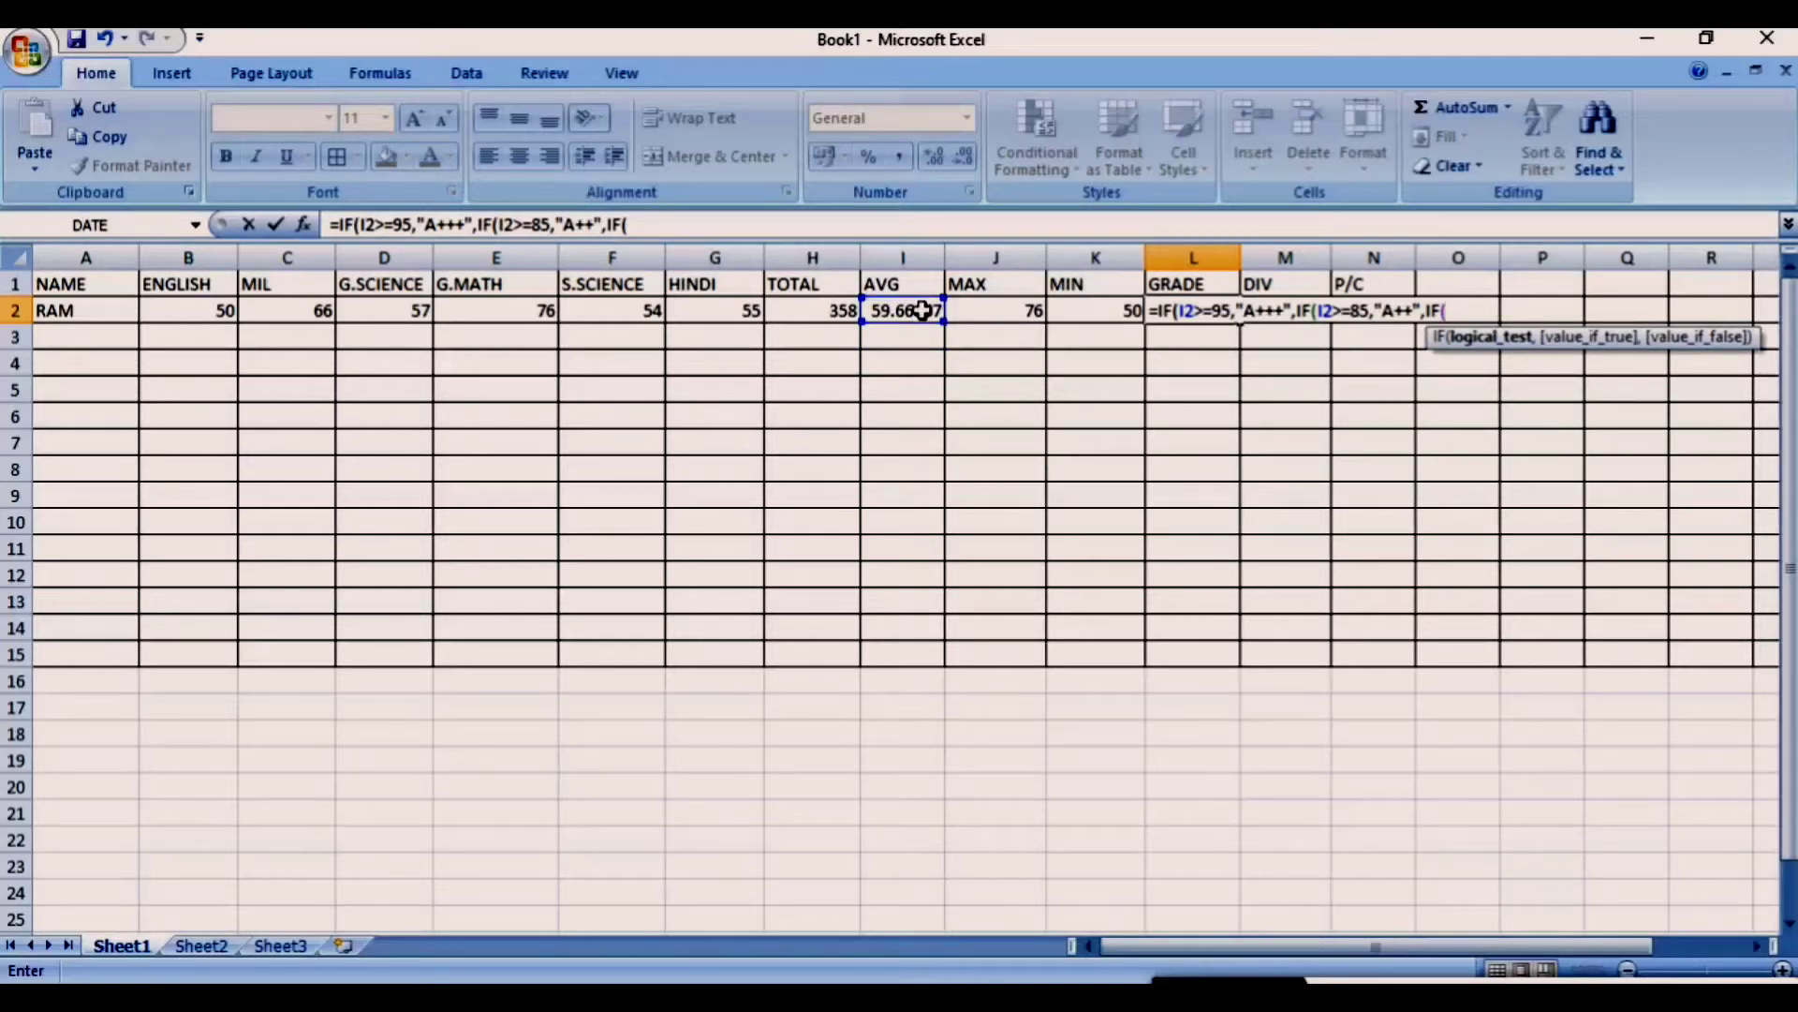
click(913, 312)
text(>=)
text(75)
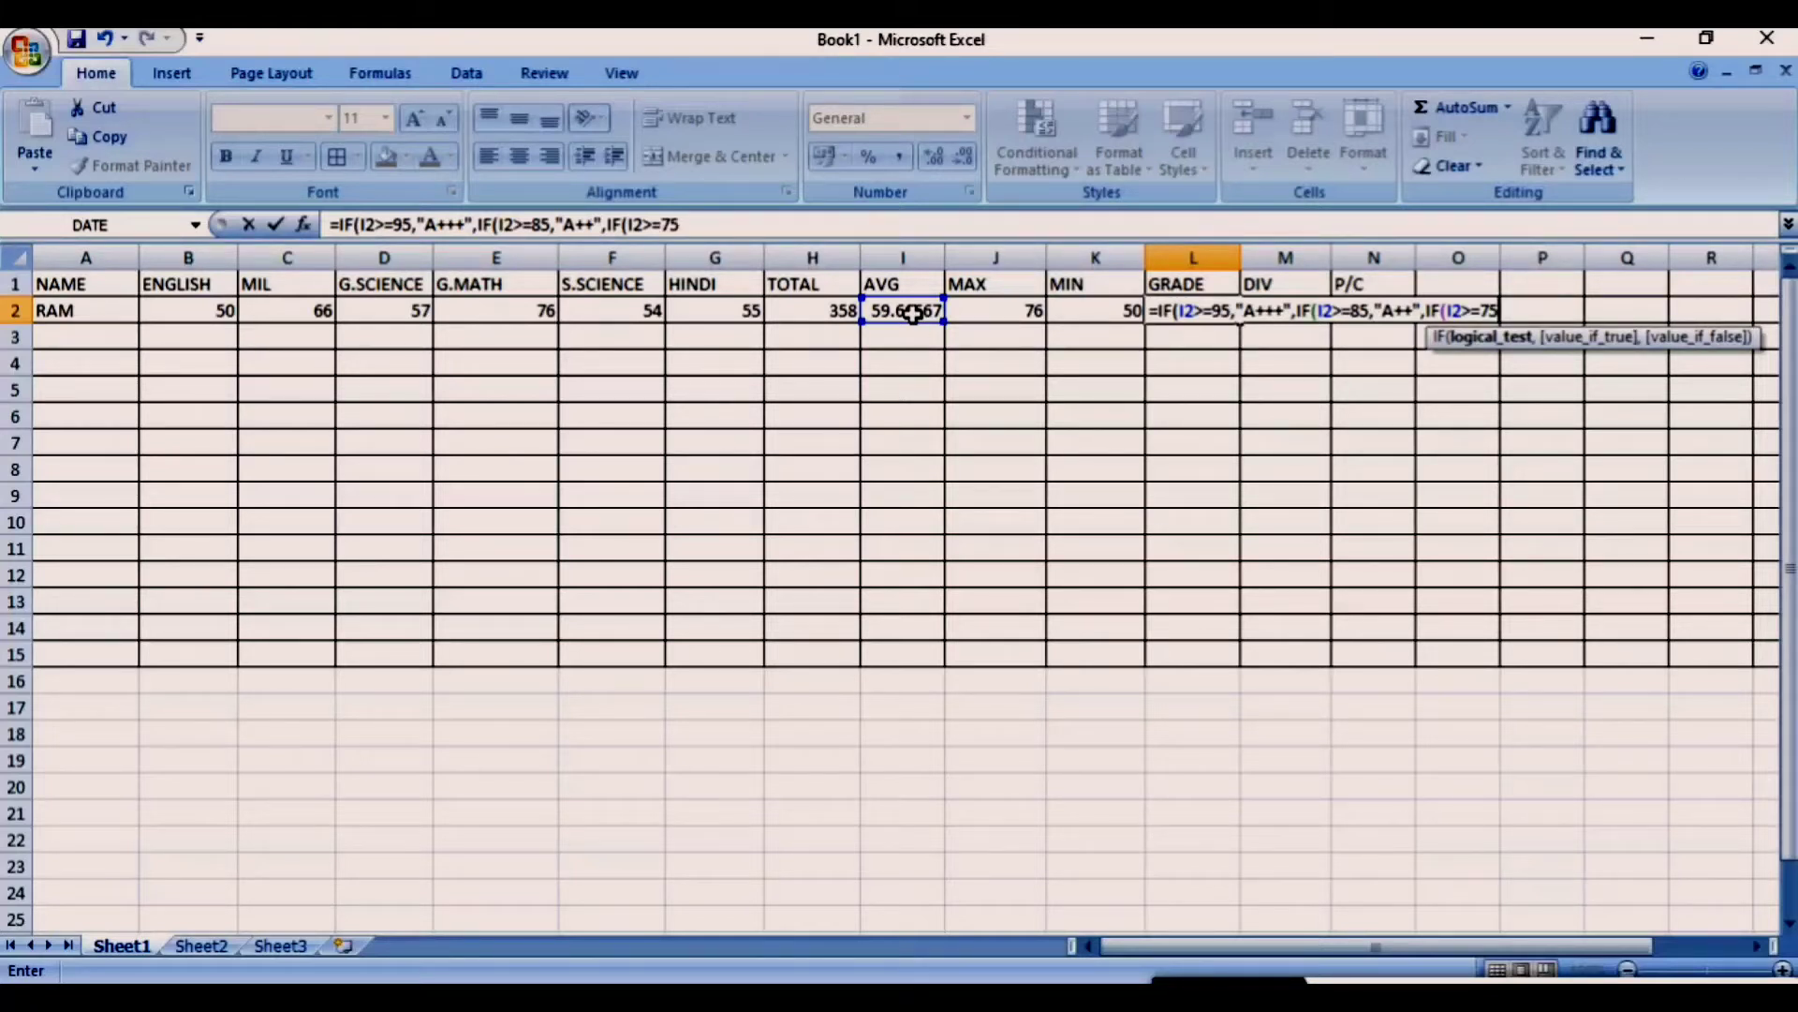
text(,")
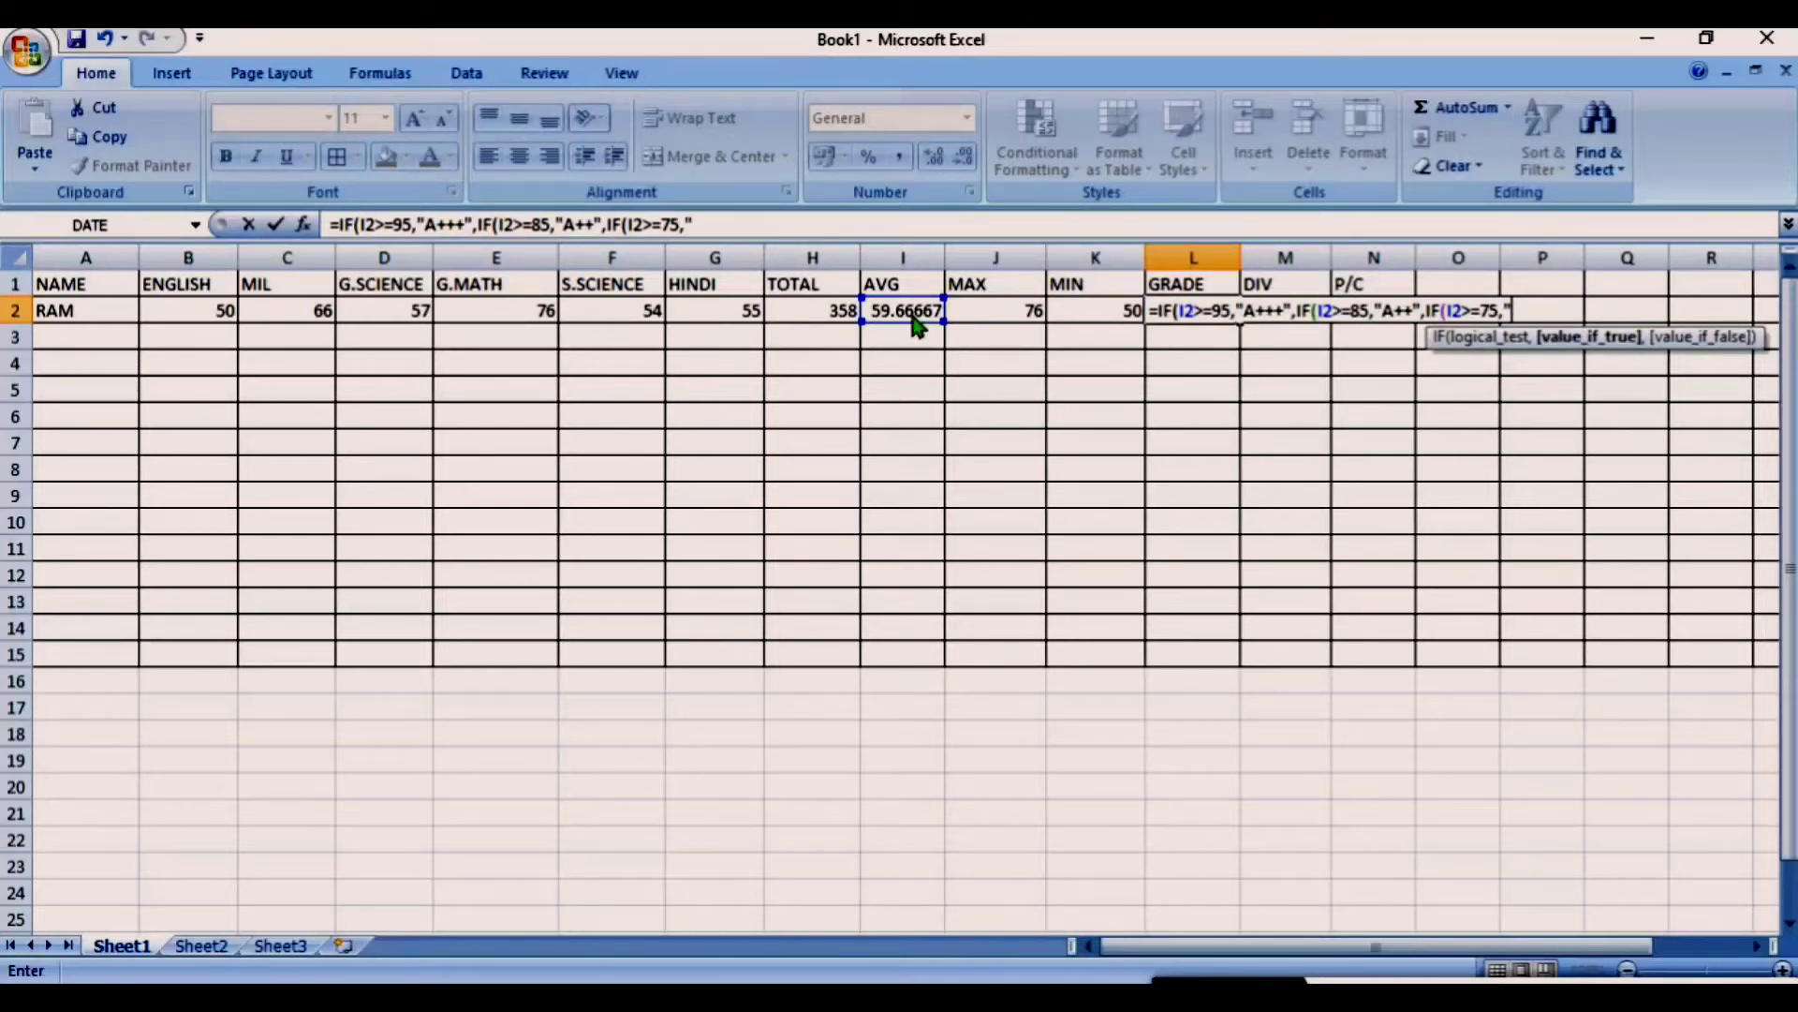
text(A)
text(+",IF)
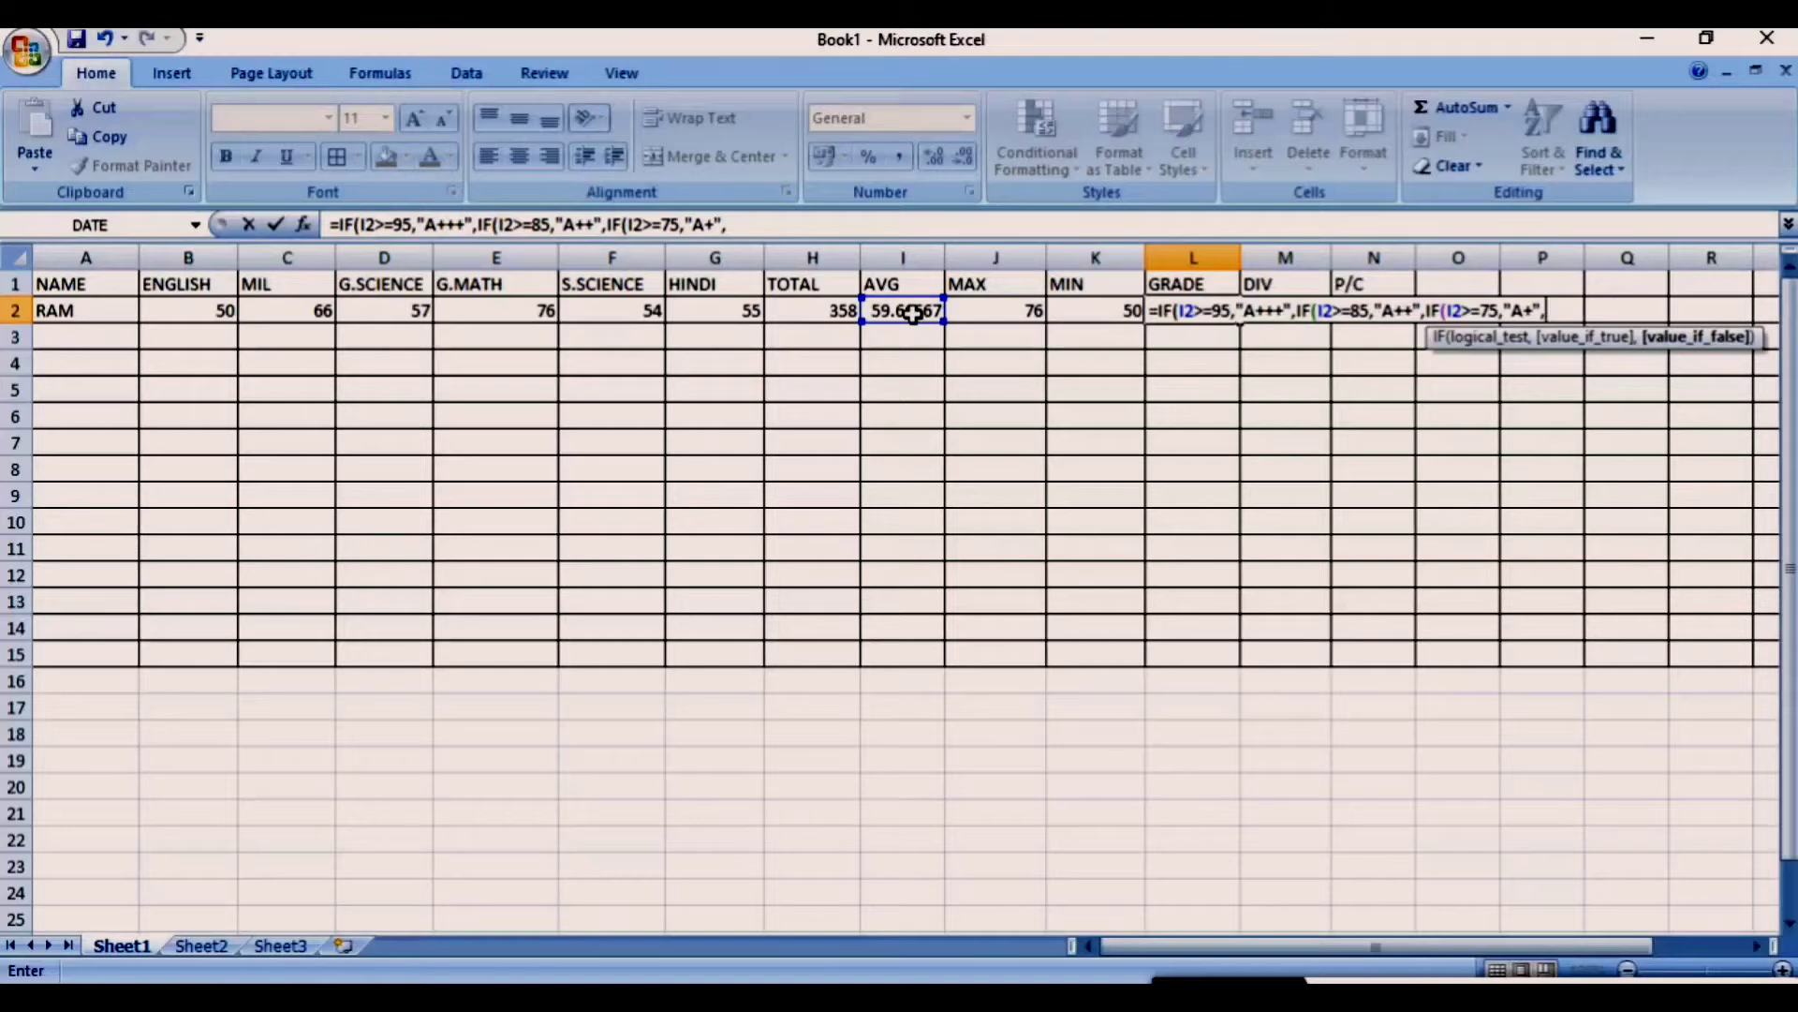
- Continue the GRADE formula with a nested IF condition returning "A" when I2>=60
text(()
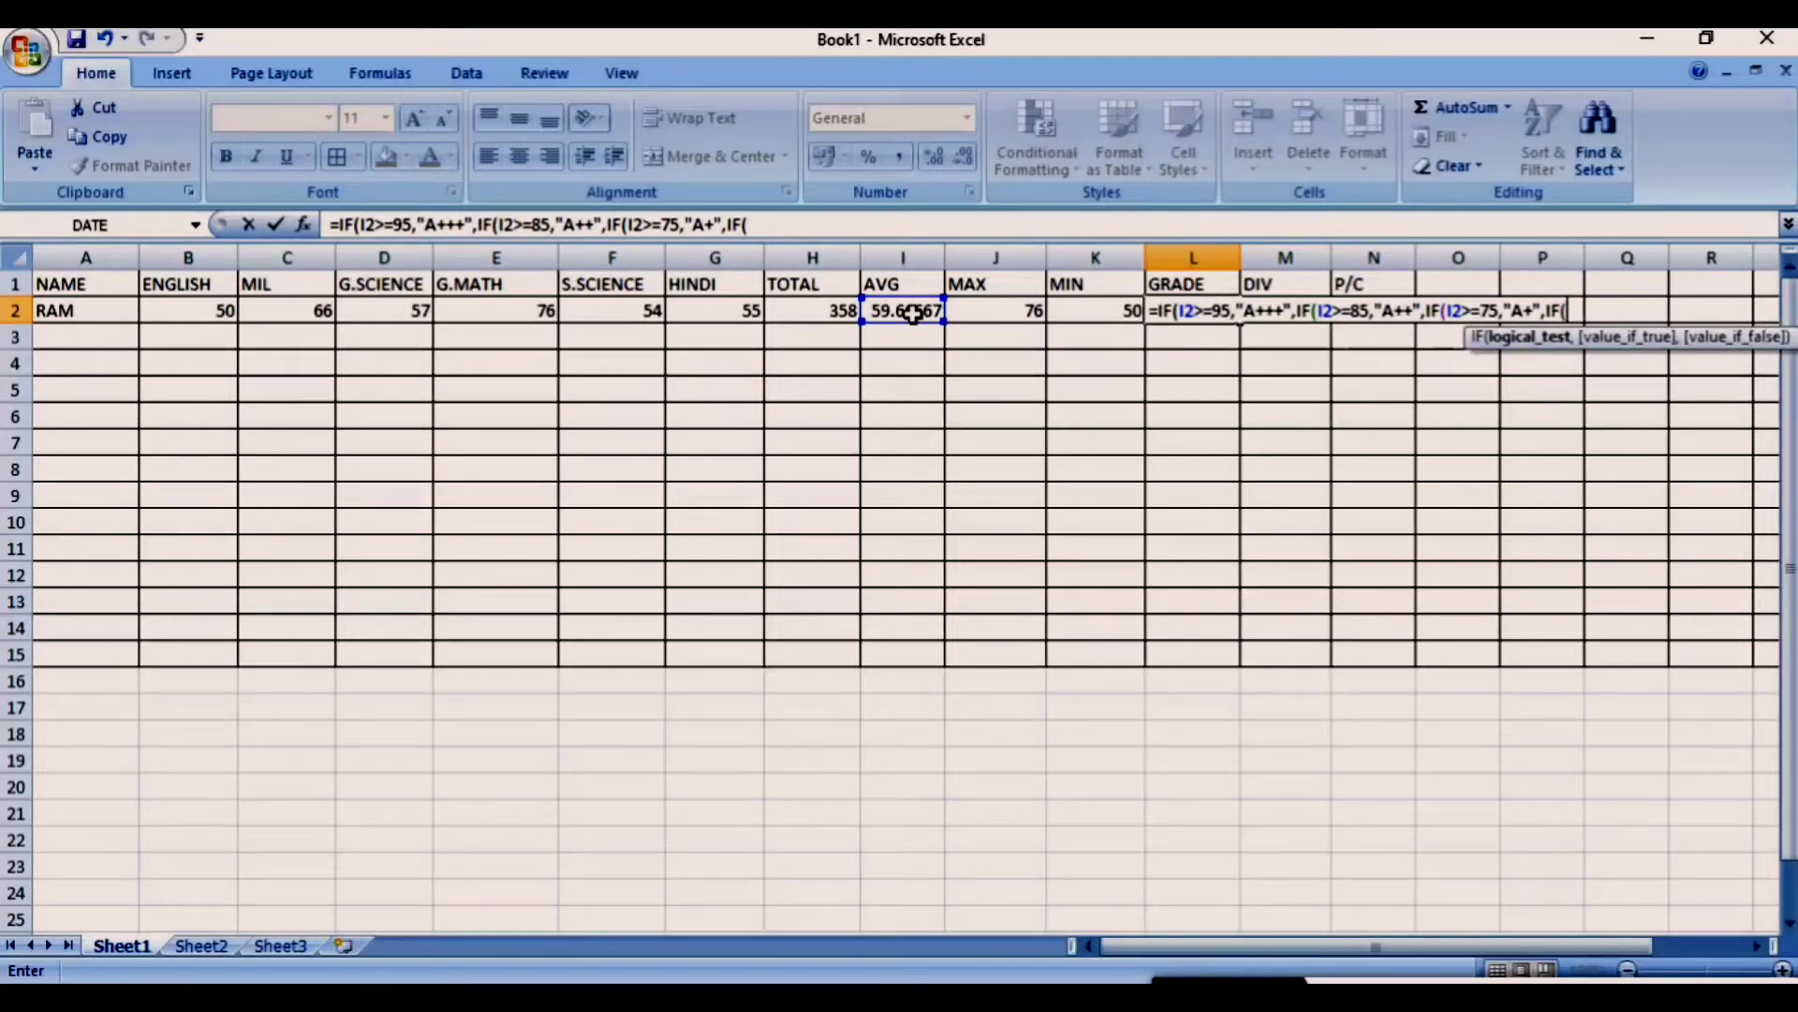
click(911, 316)
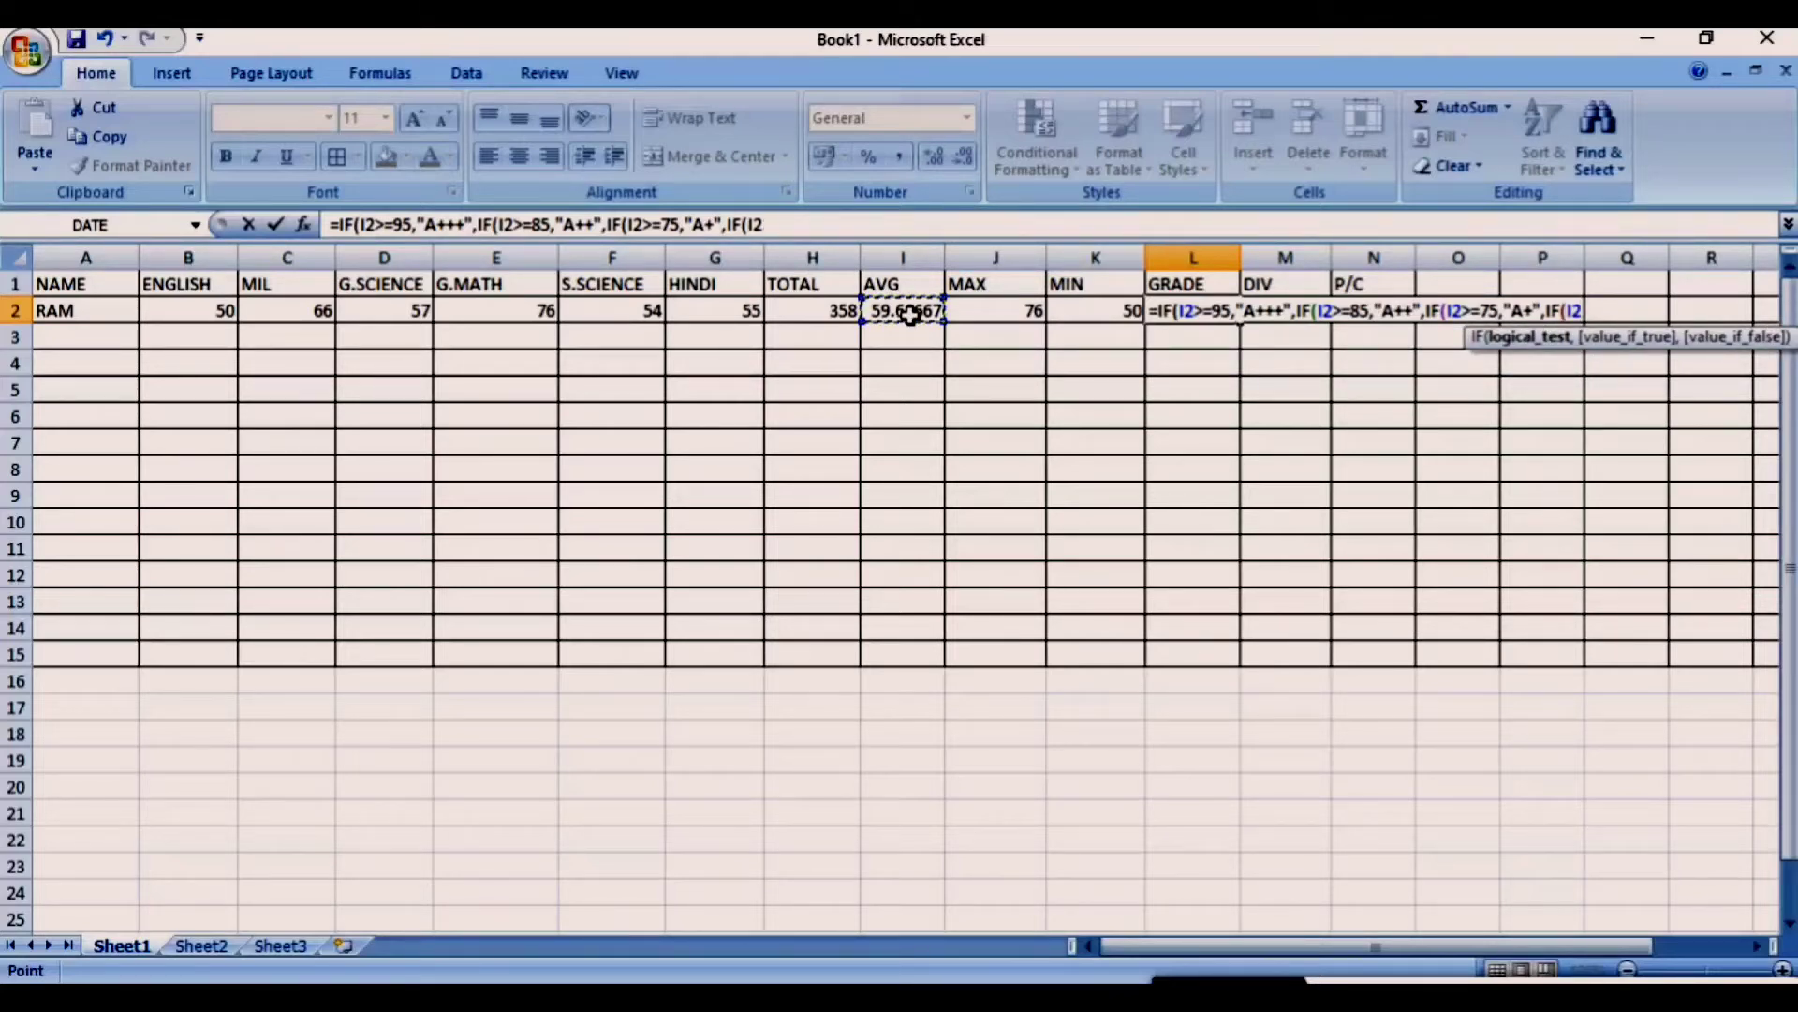
text(>=60)
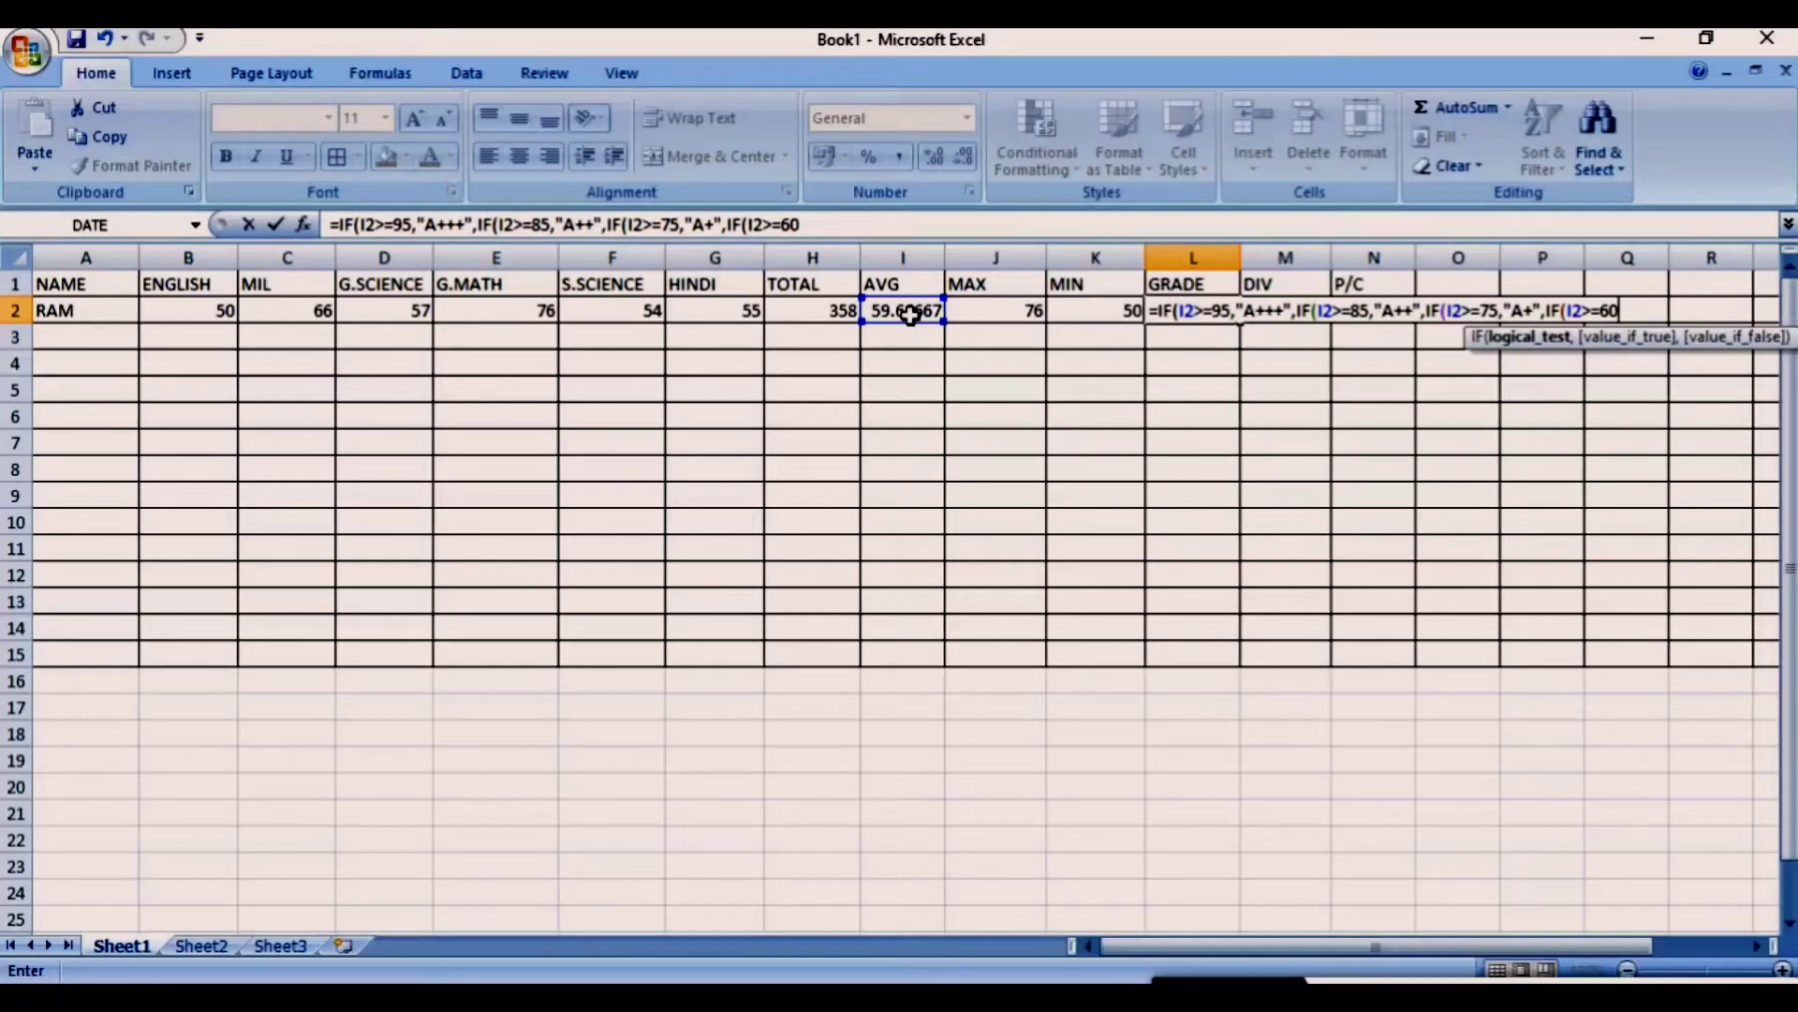
text(,")
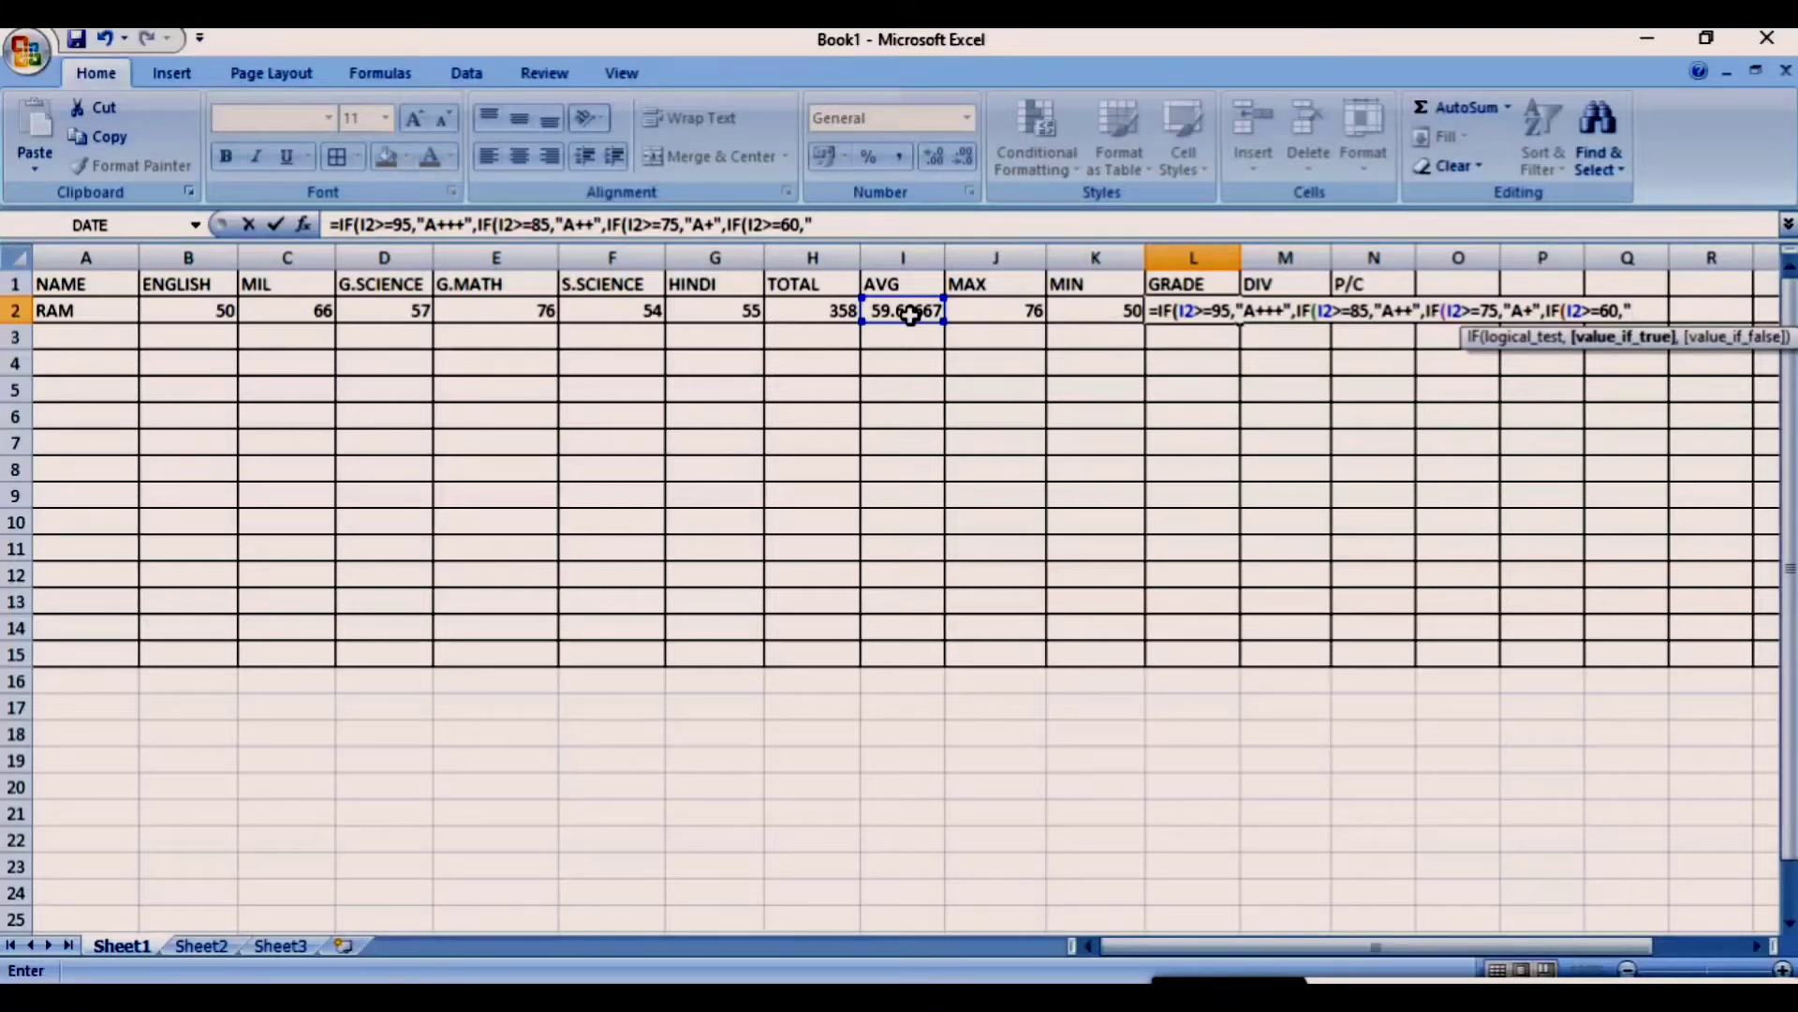
text(A",)
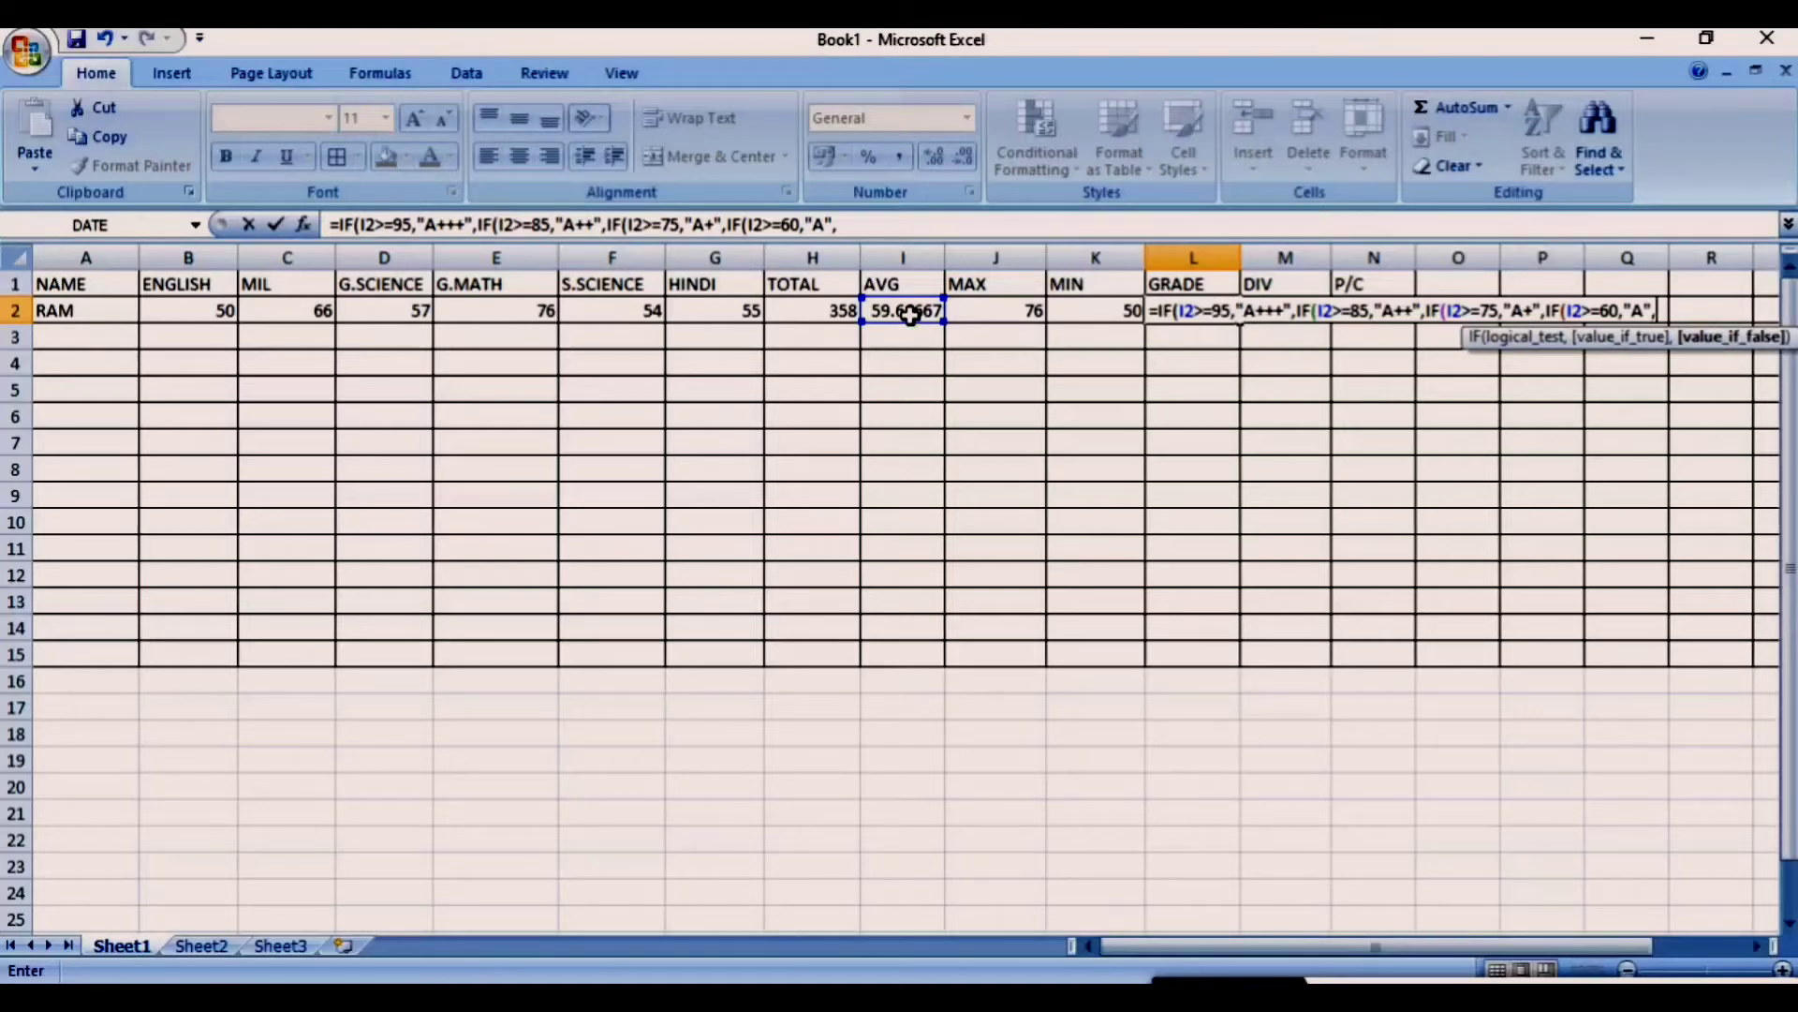
- Add a further nested IF to the GRADE formula that returns "B" when I2>=45
text(IF)
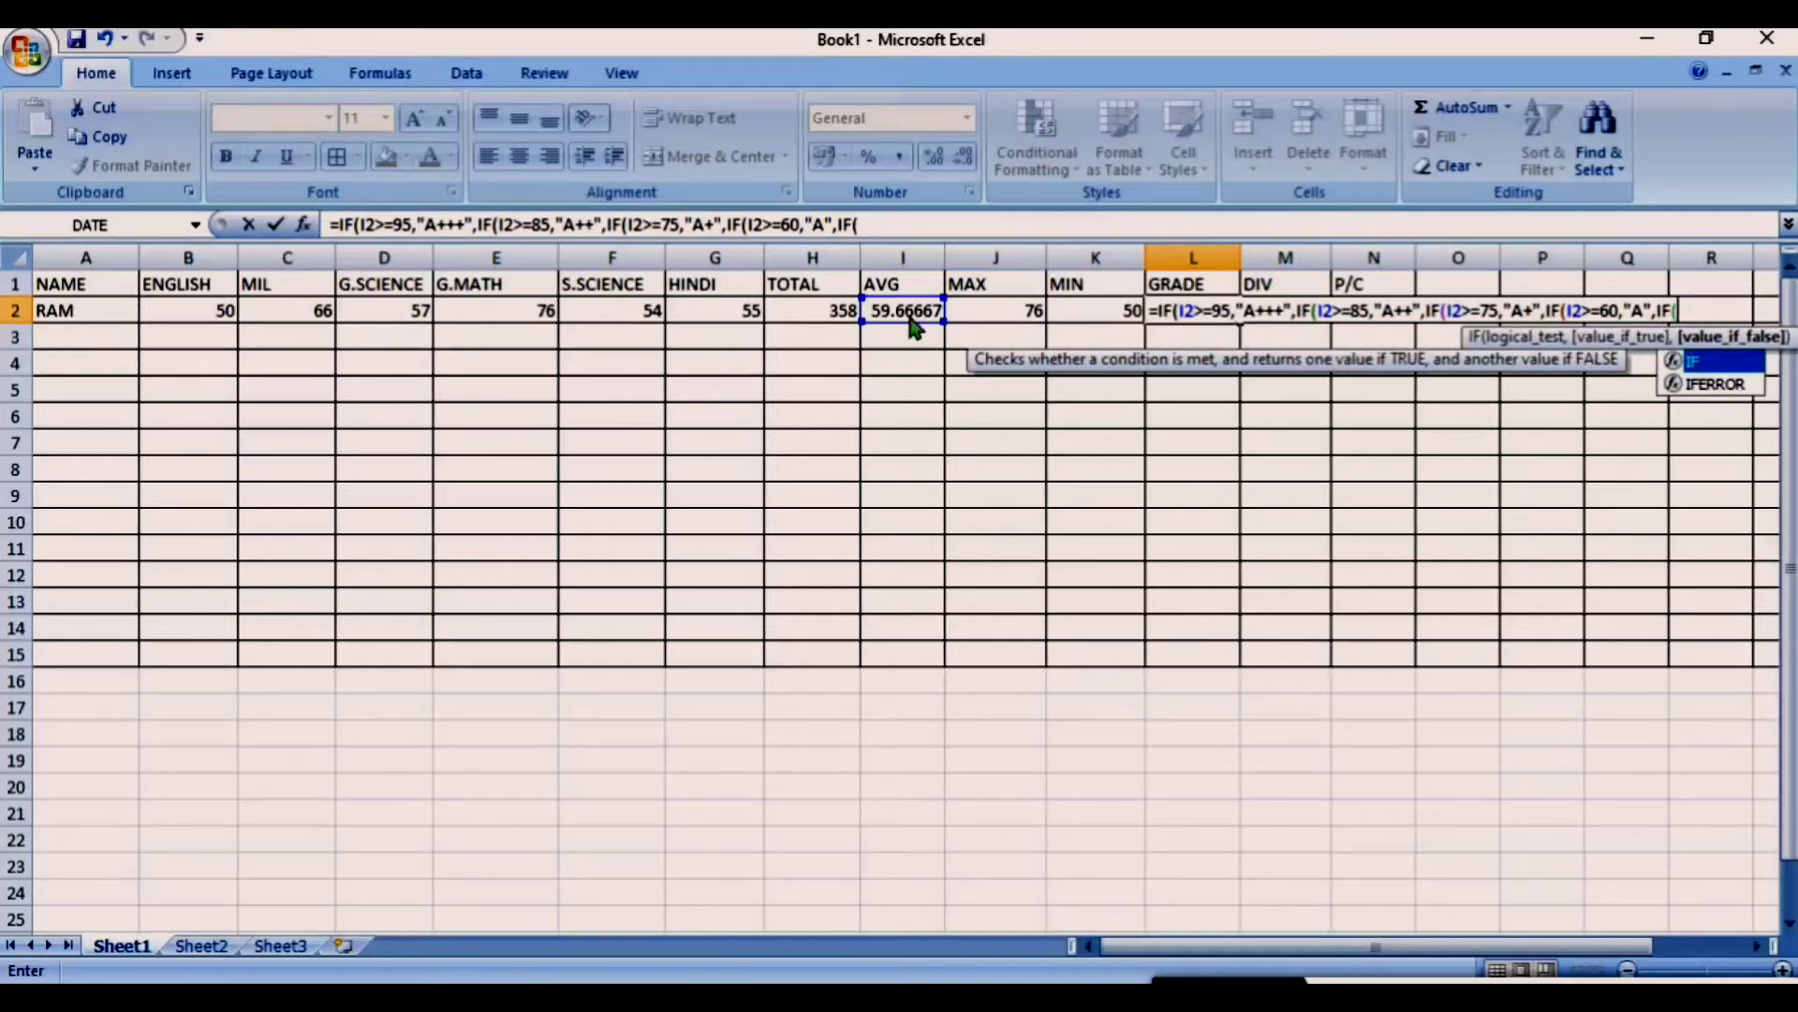
text(()
click(913, 315)
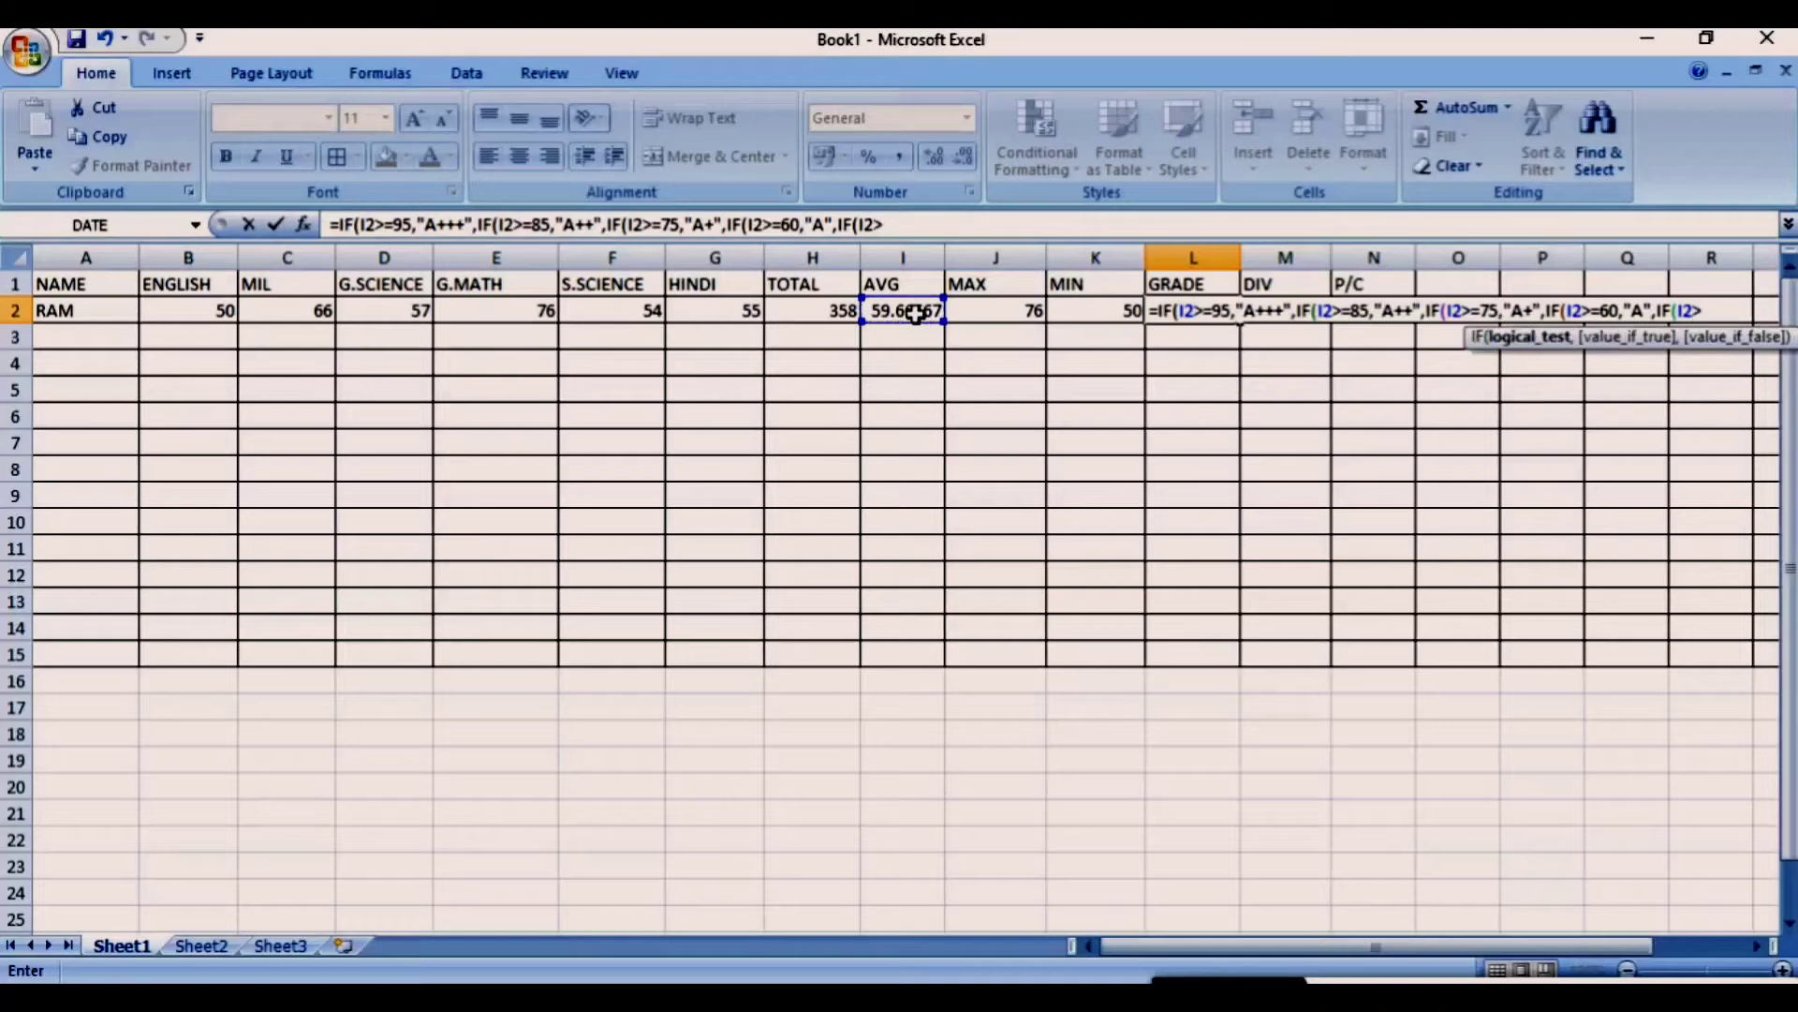
text(>=45,")
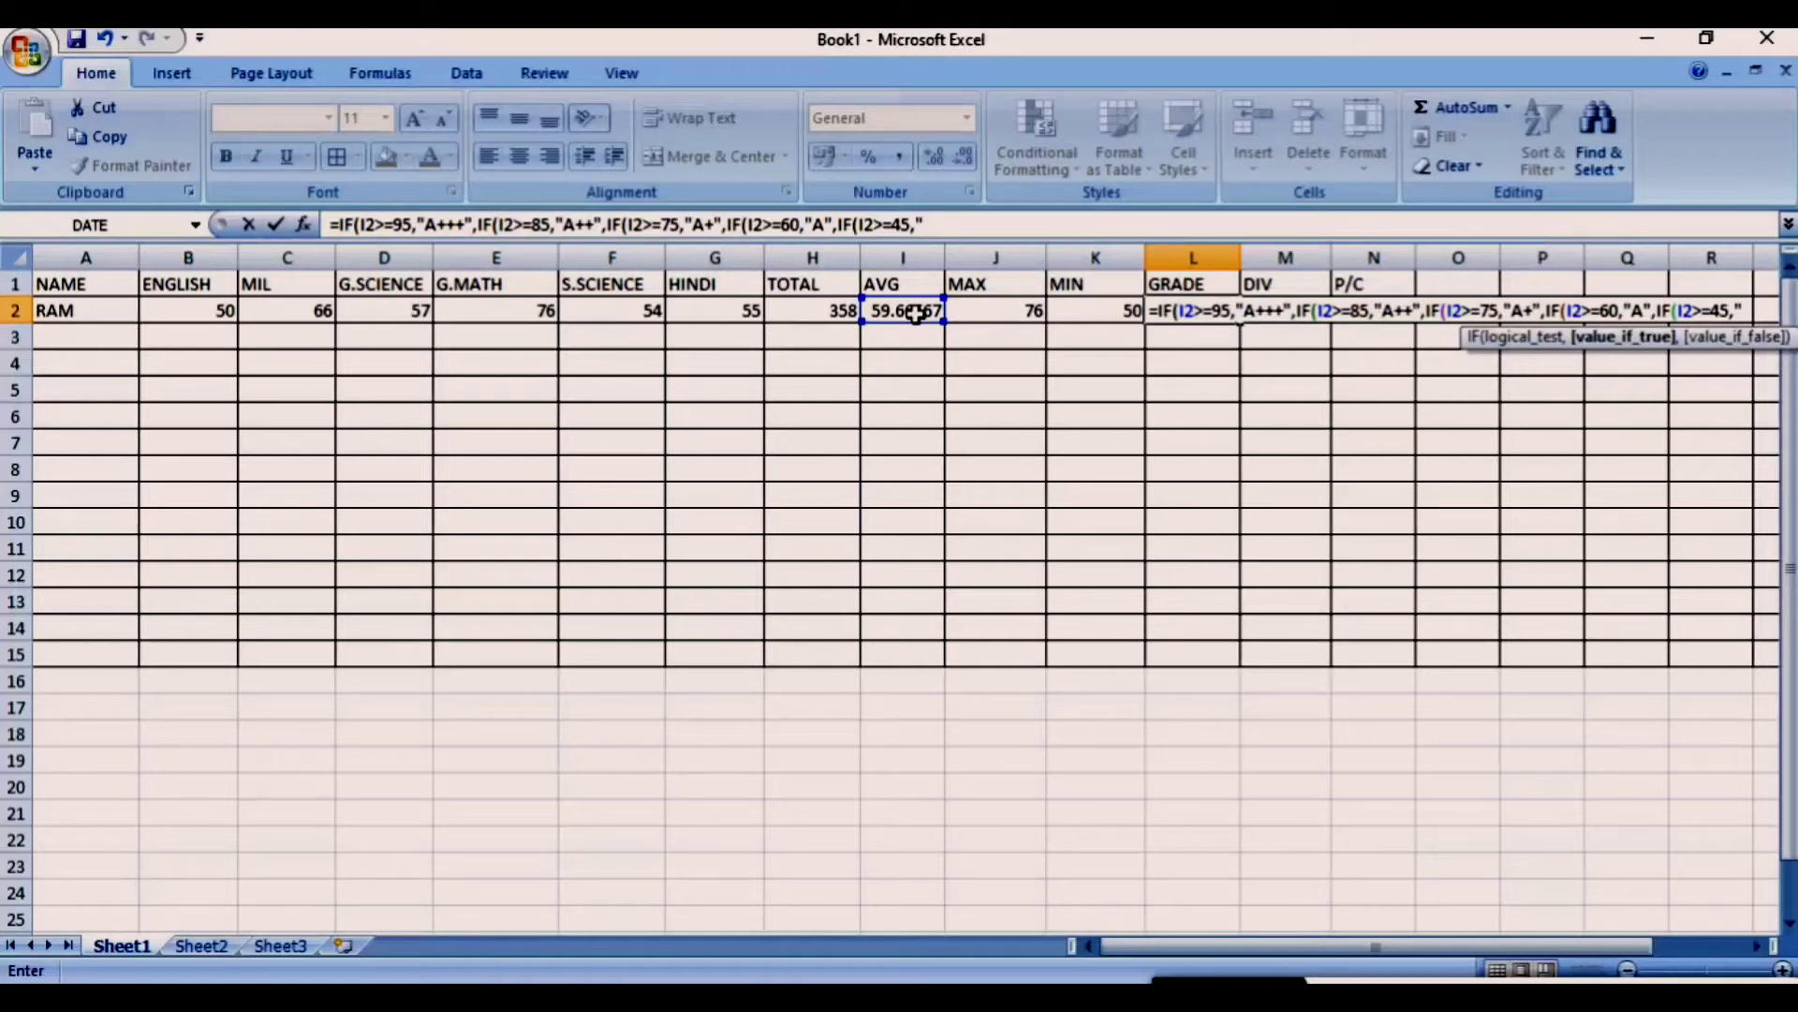
text(B",IF)
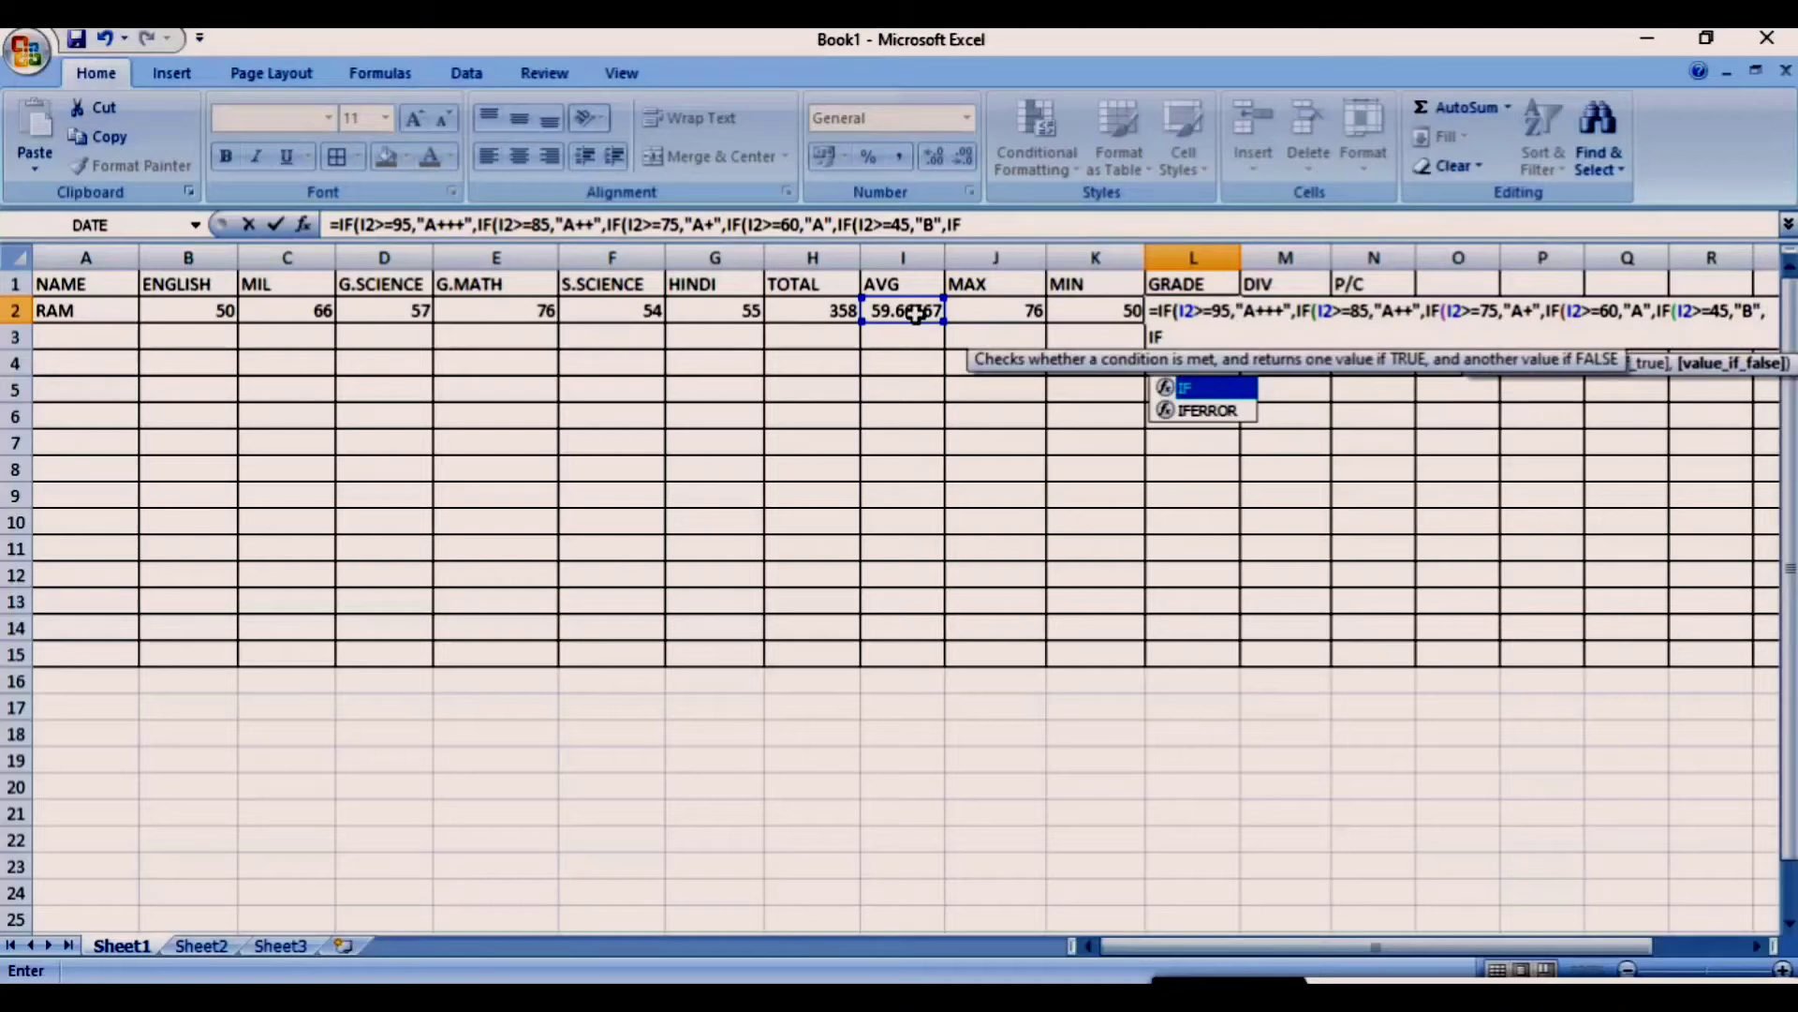
- Add a nested IF to the GRADE formula that returns "C" when I2>=30
text(()
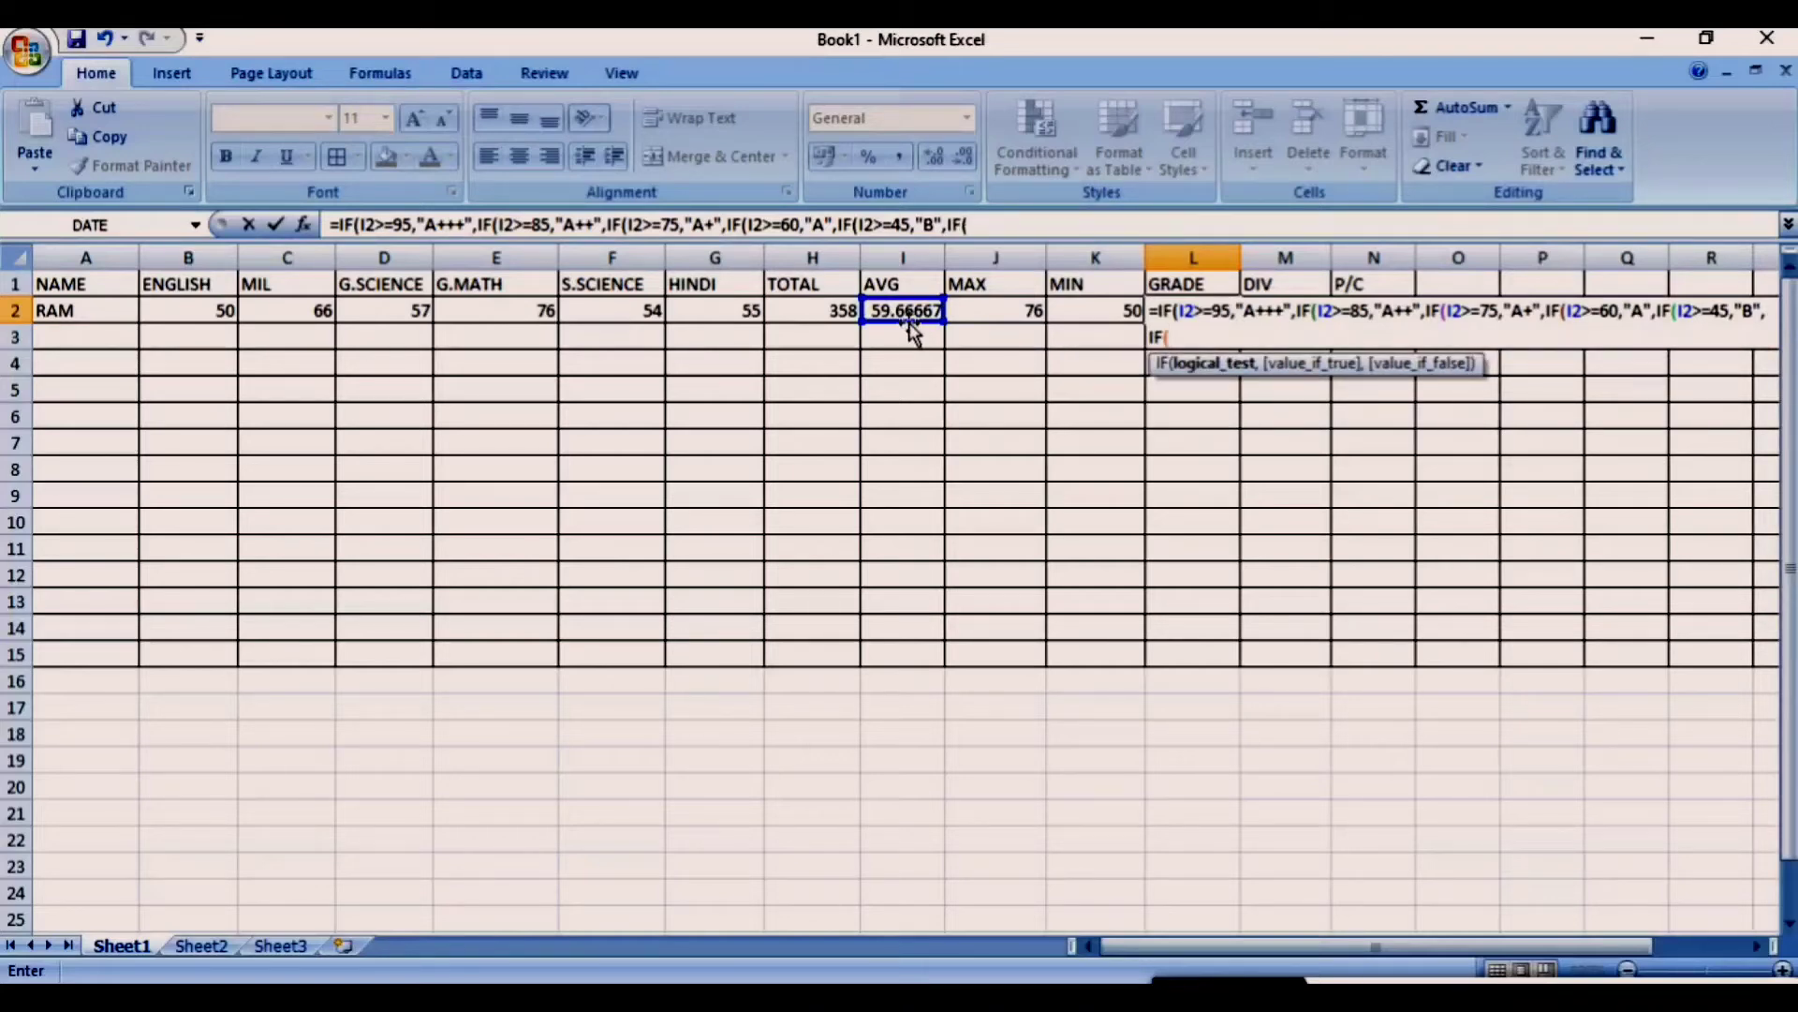
click(902, 315)
text(>=30)
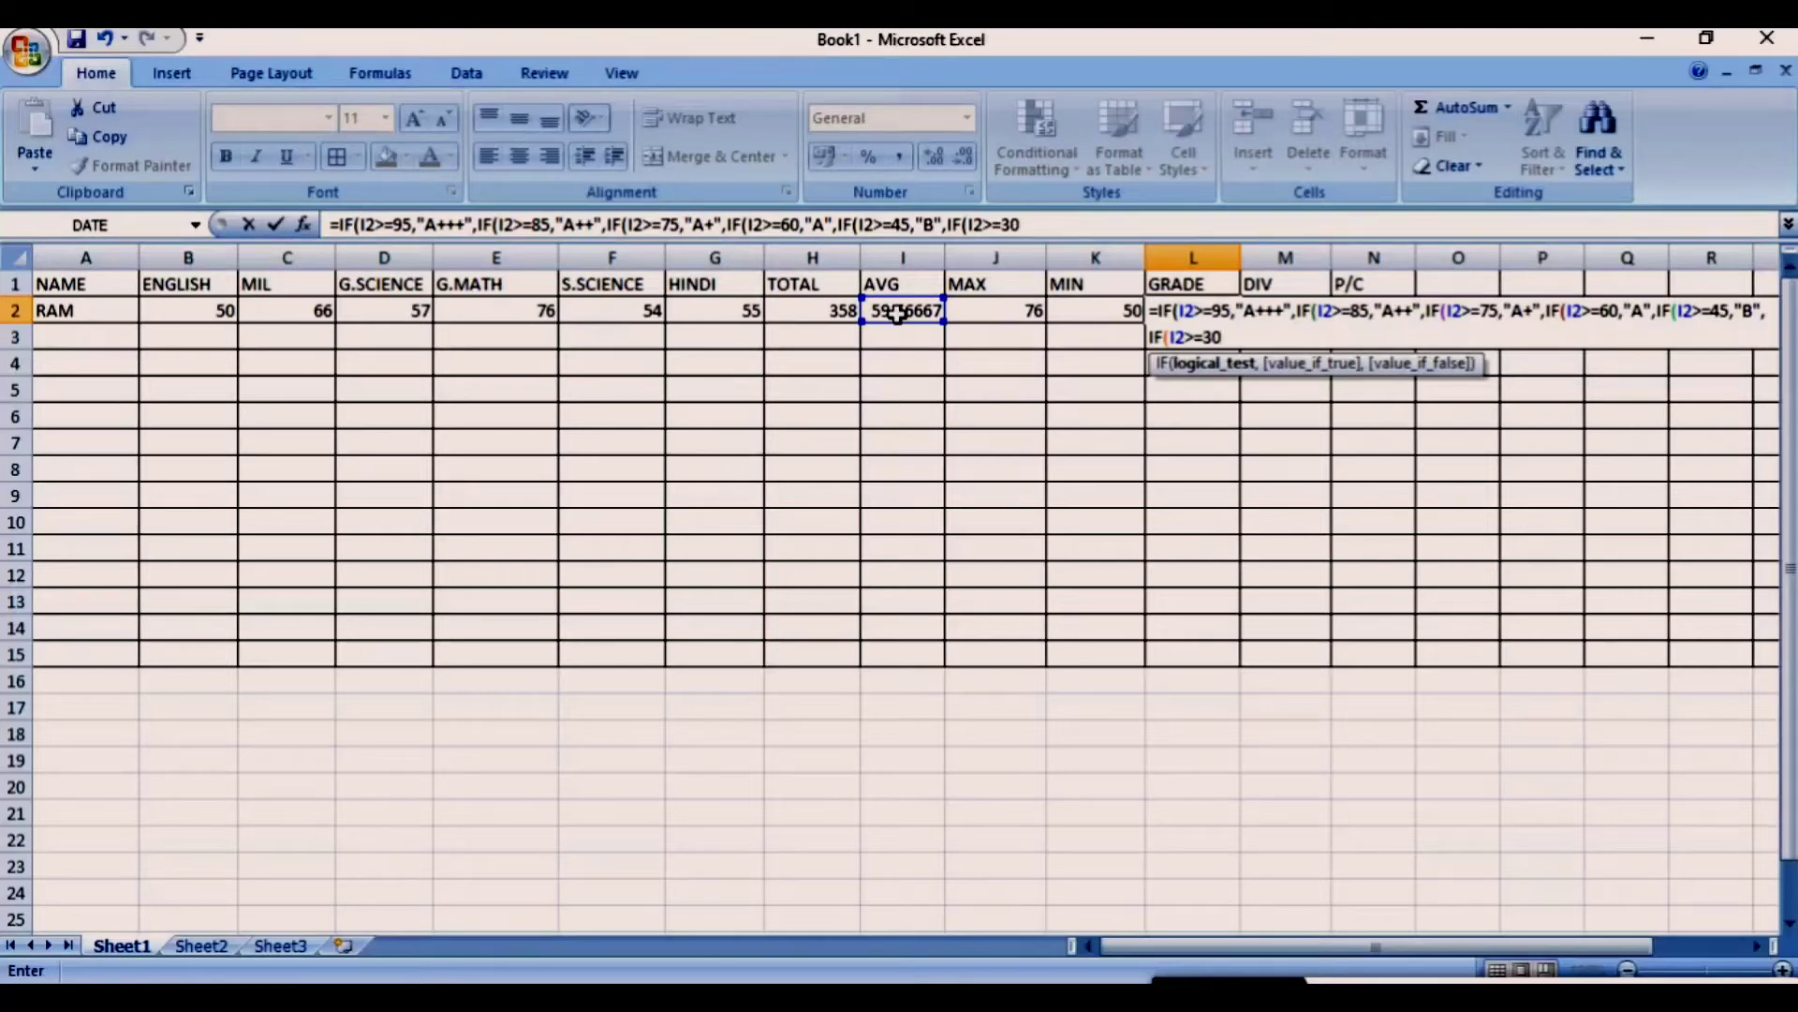
text(,)
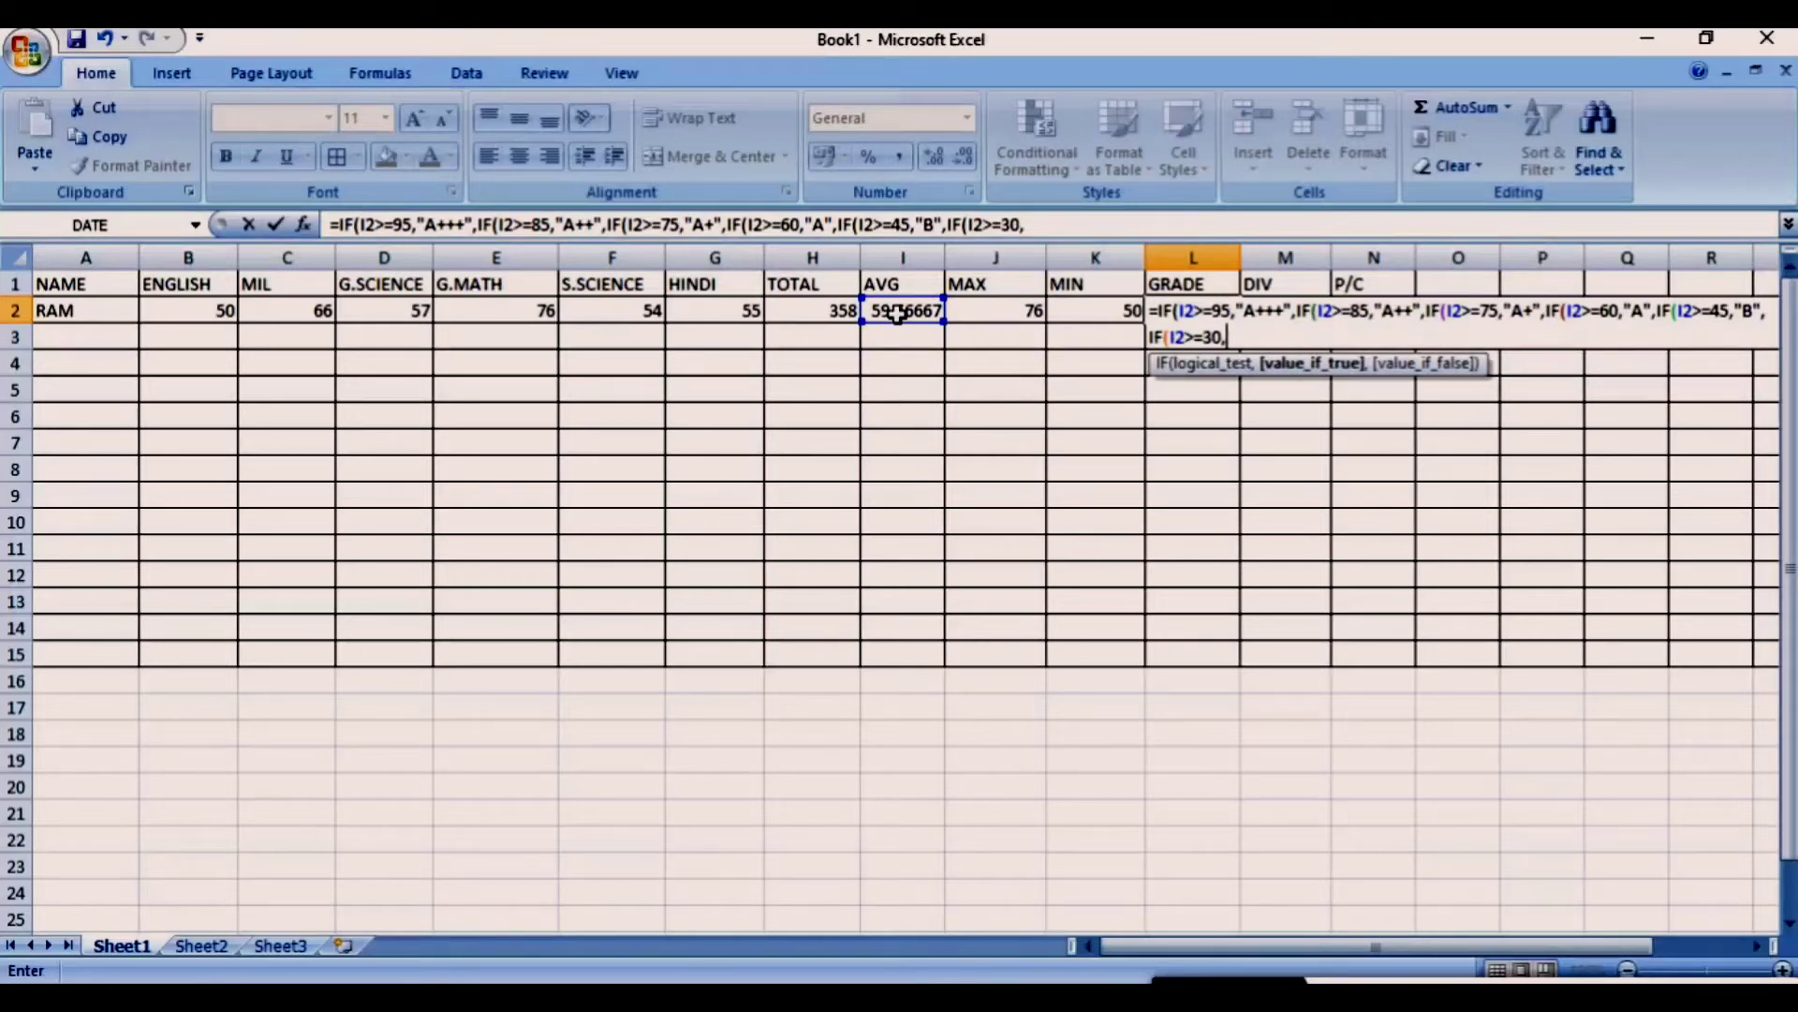
text(")
text(C",)
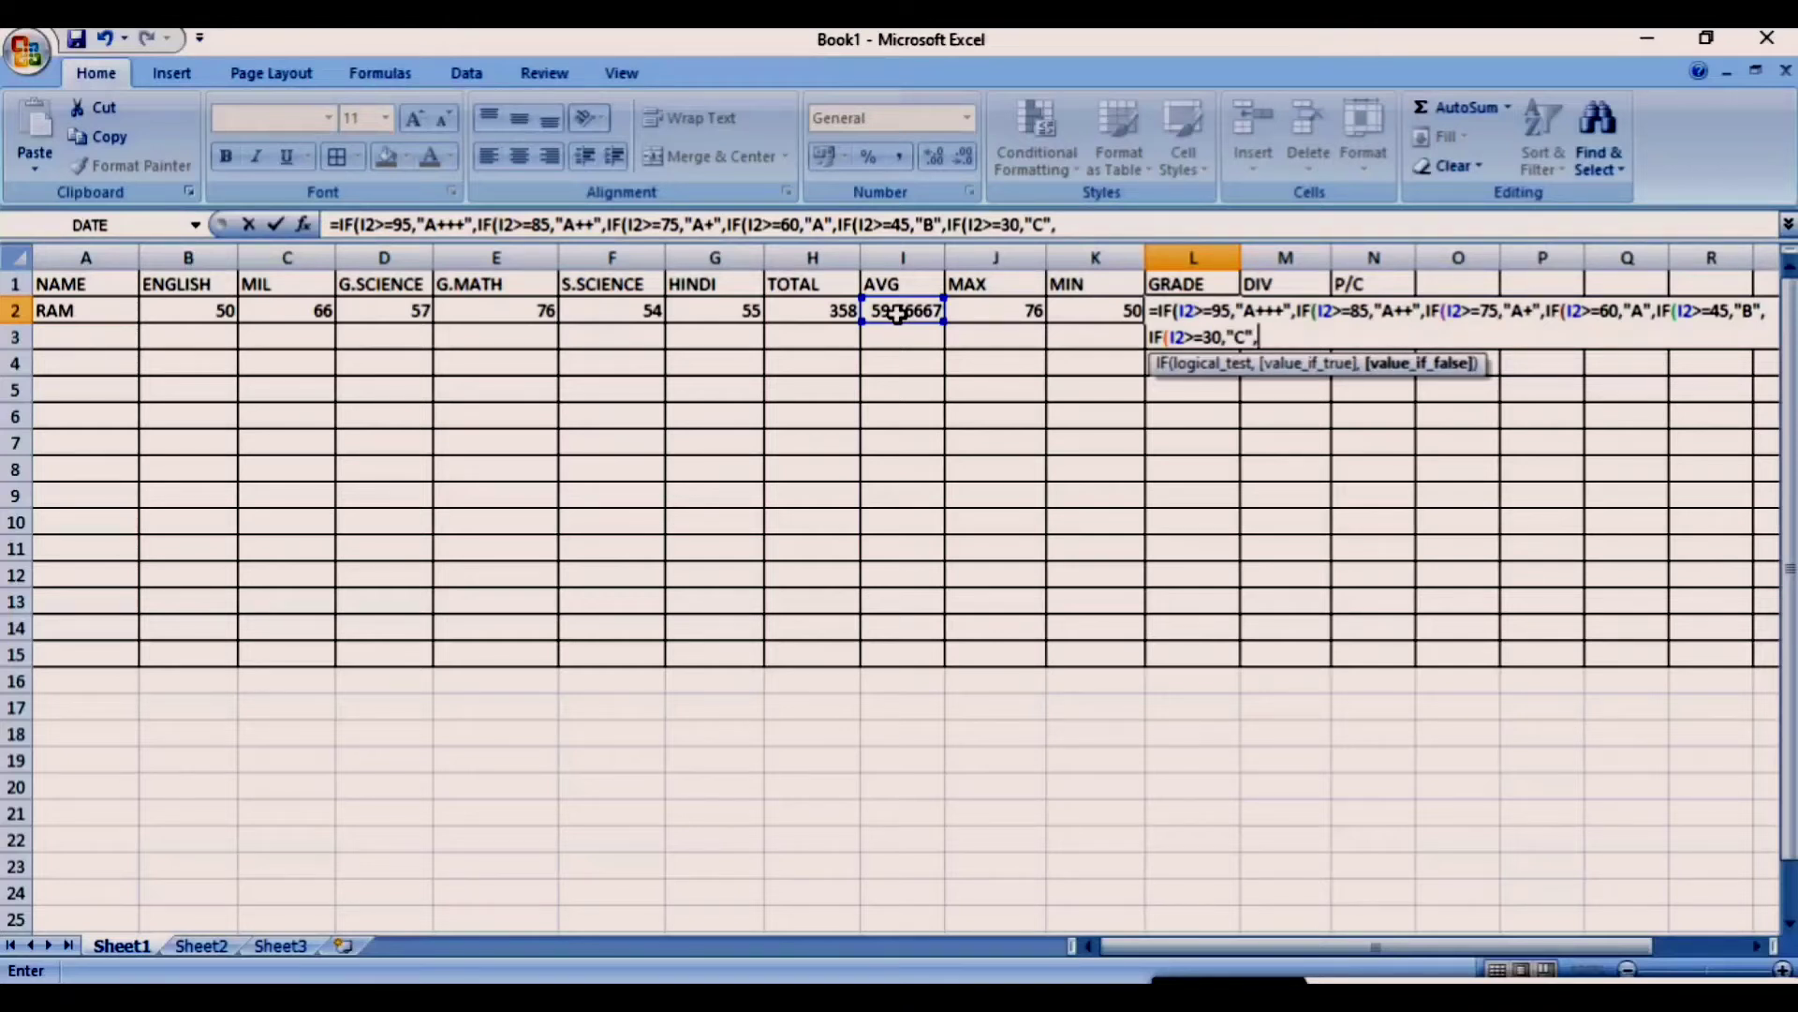
- Finish the GRADE formula with "D" as the fallback result, close all six IF functions and enter it
text(")
text(D)
text())))))
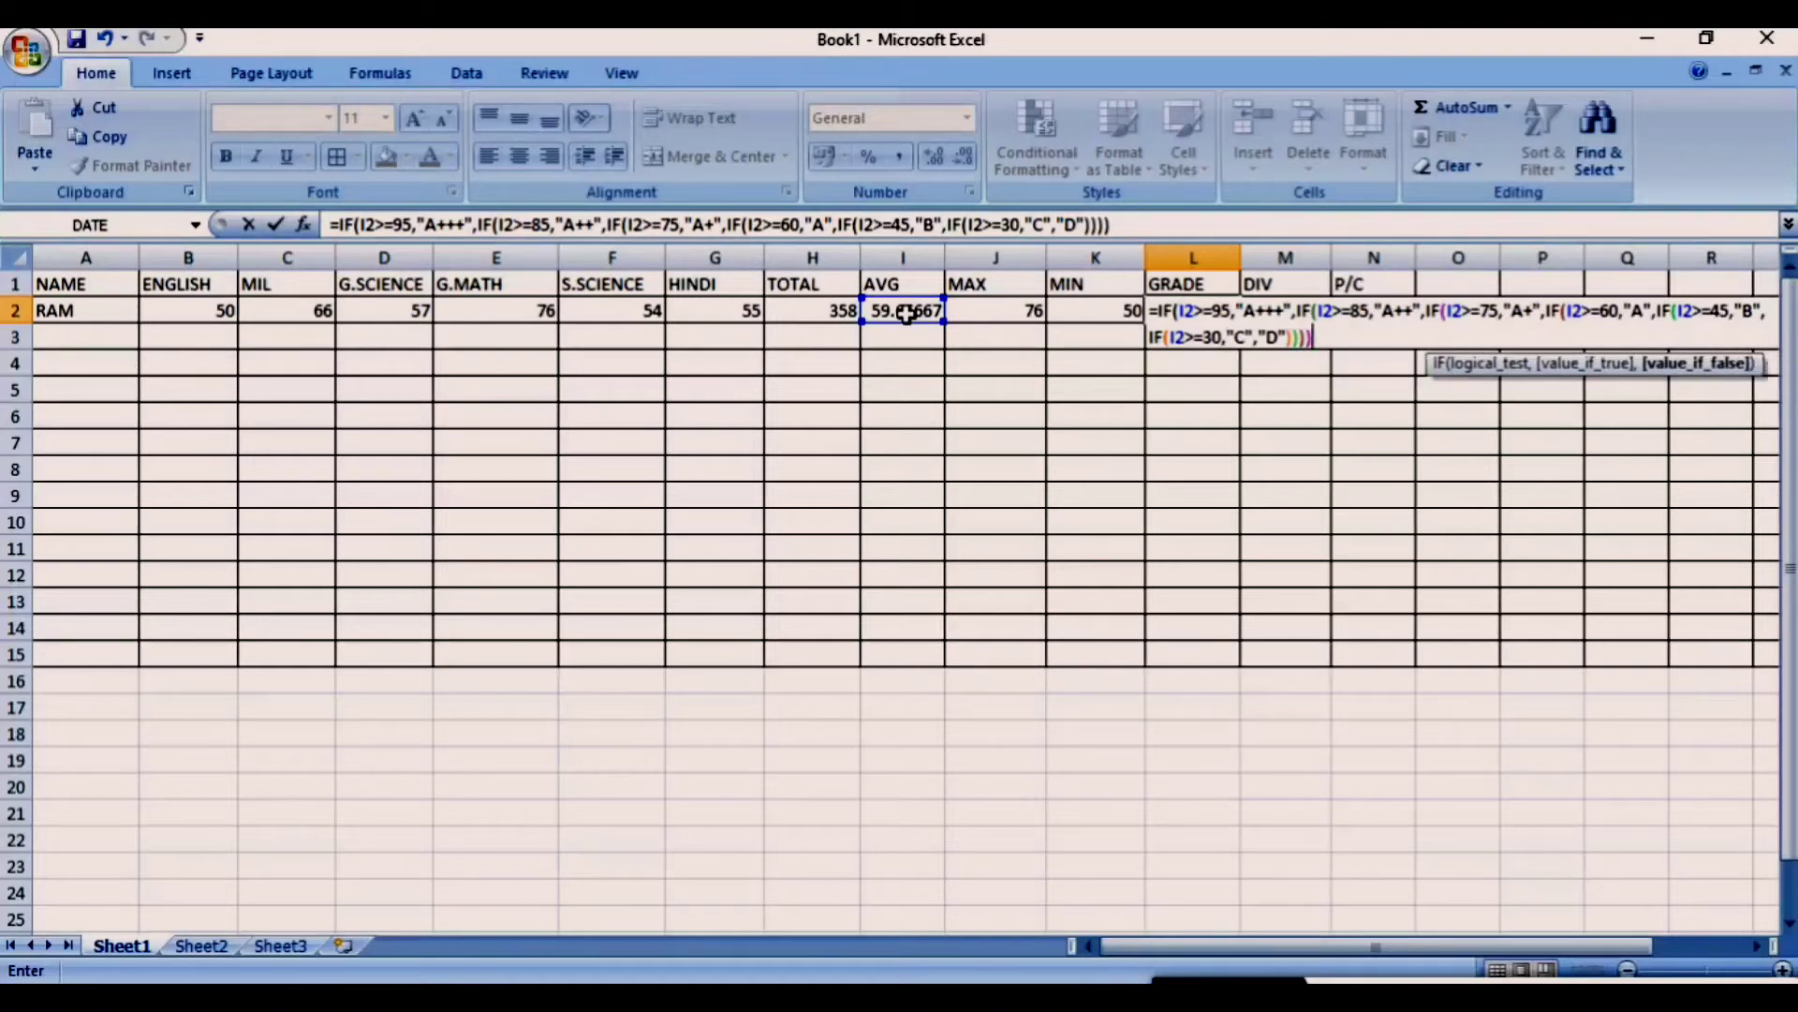
text())
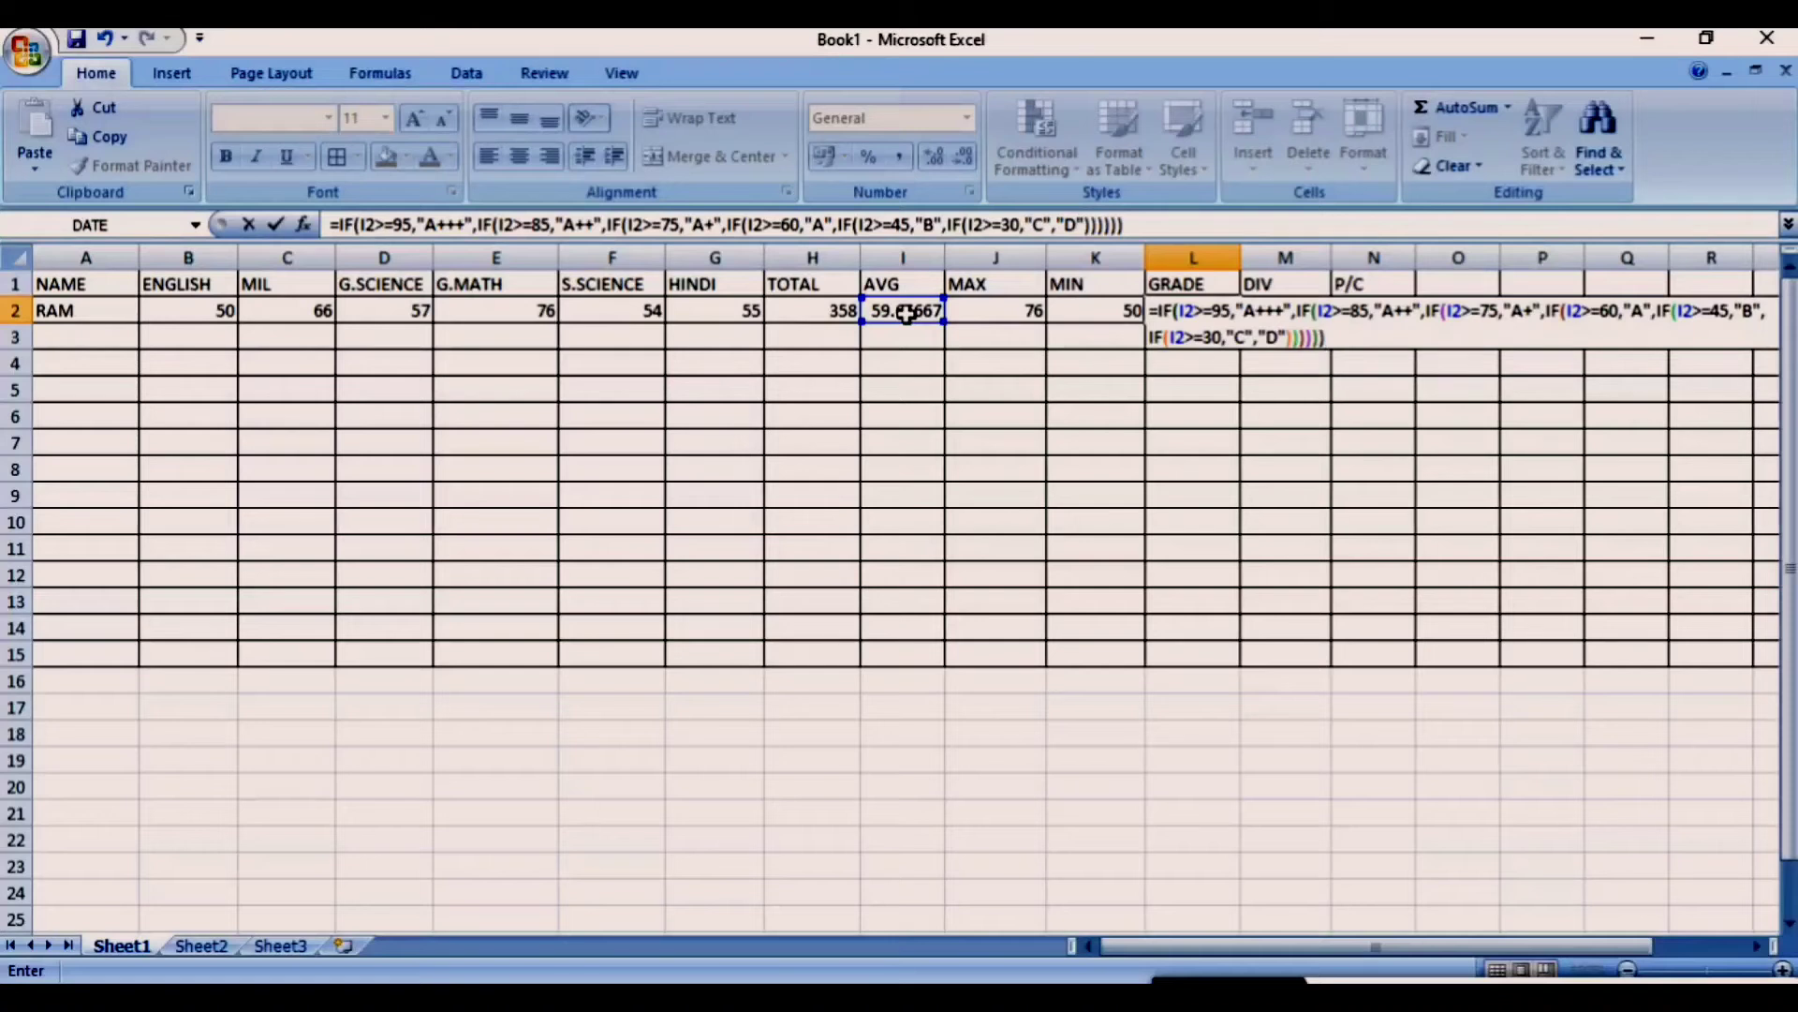
key(Return)
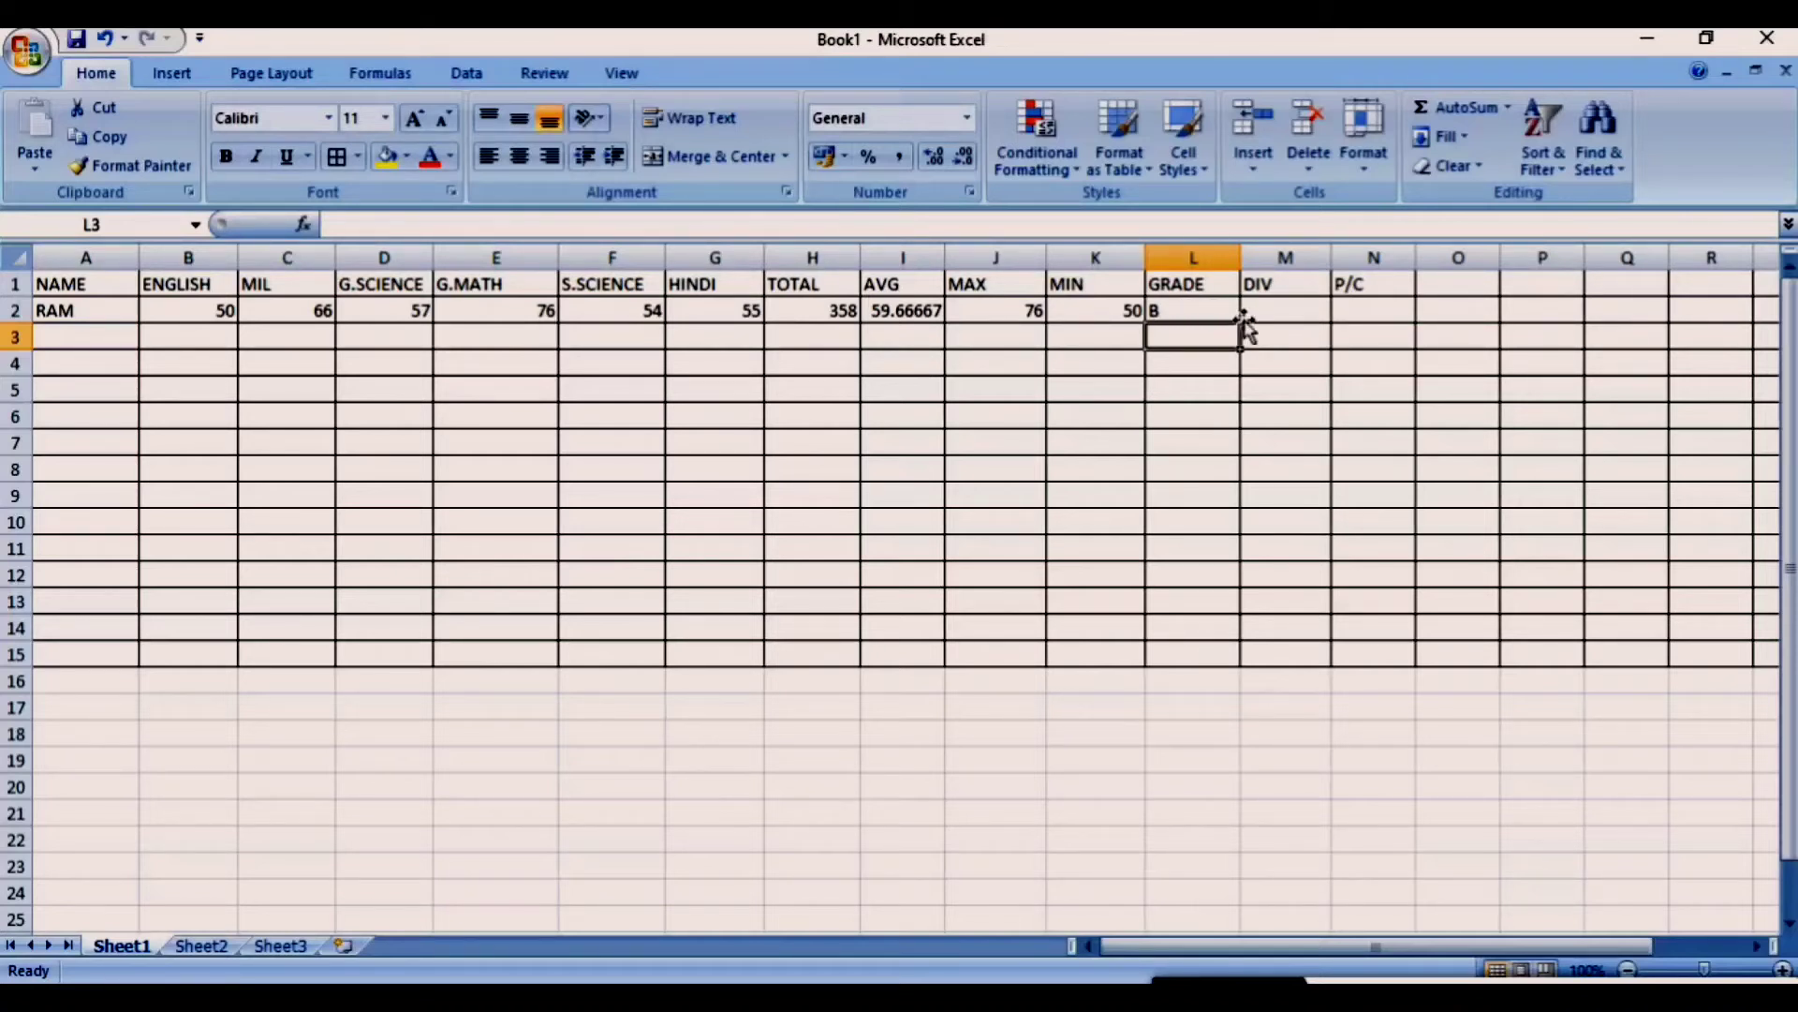
- Start the DIV formula in M2 with an IF that returns "STAND" when I2>=95
click(1284, 310)
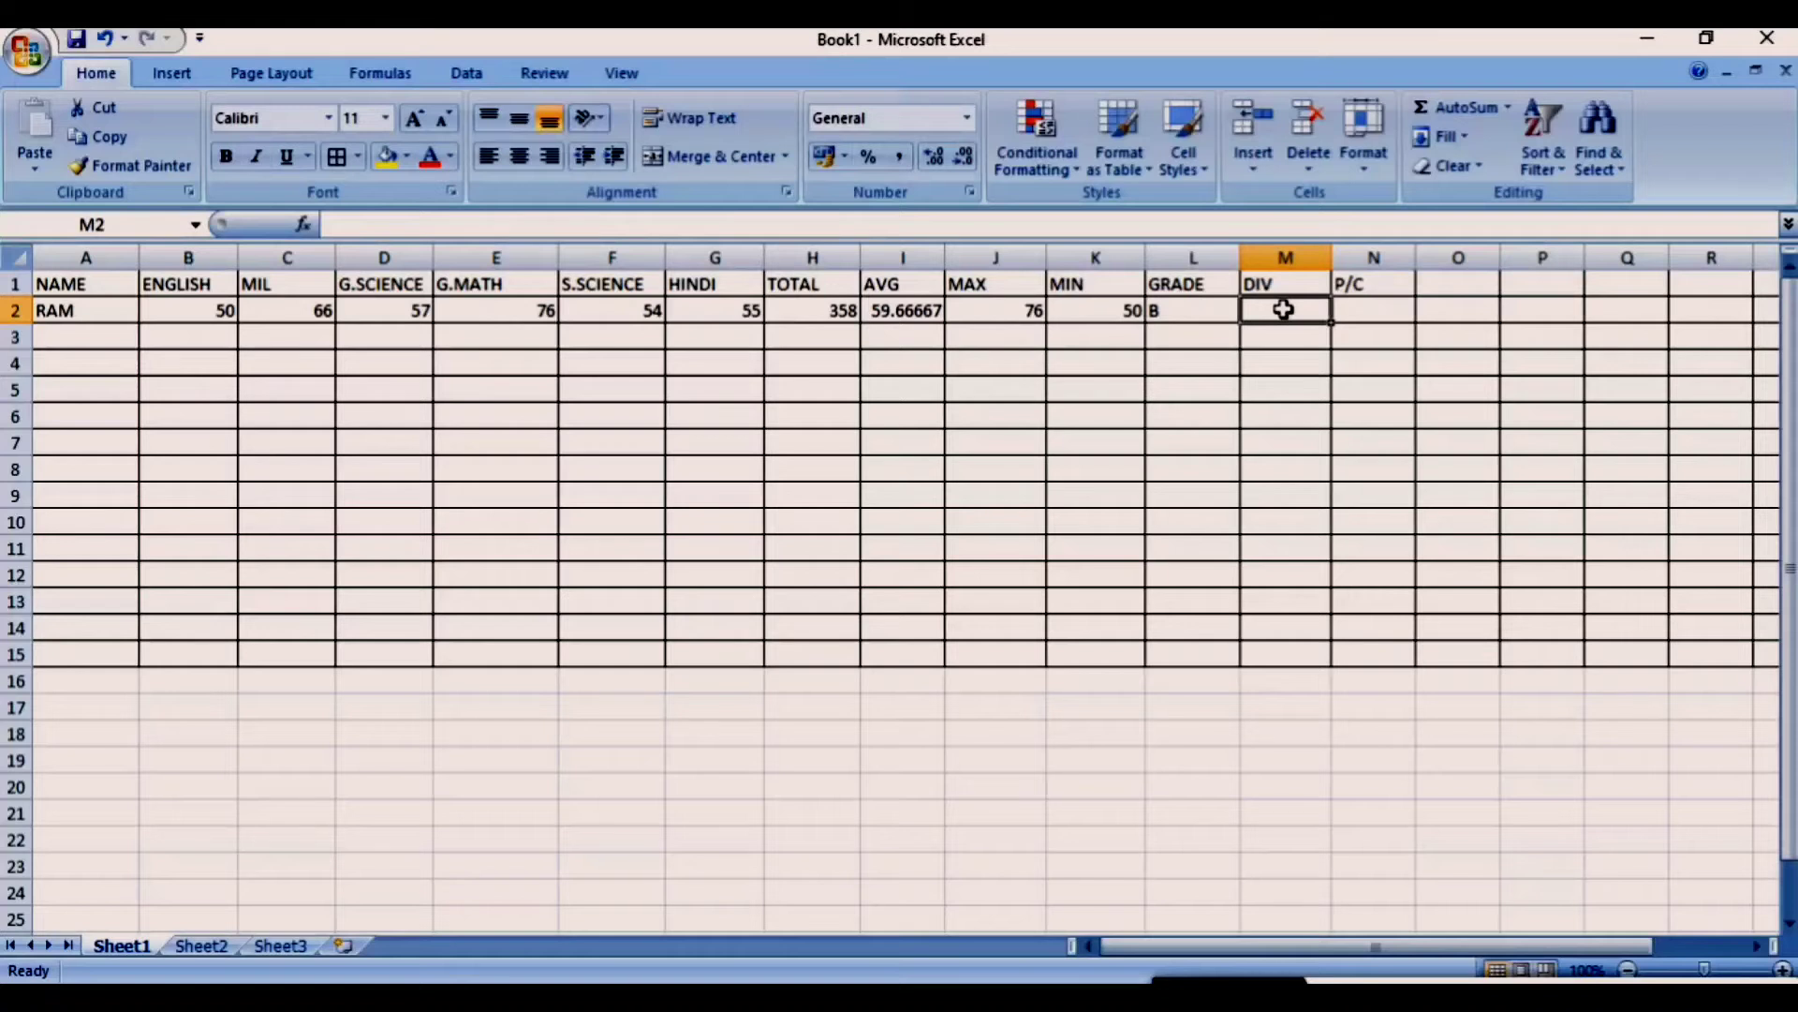
text(=)
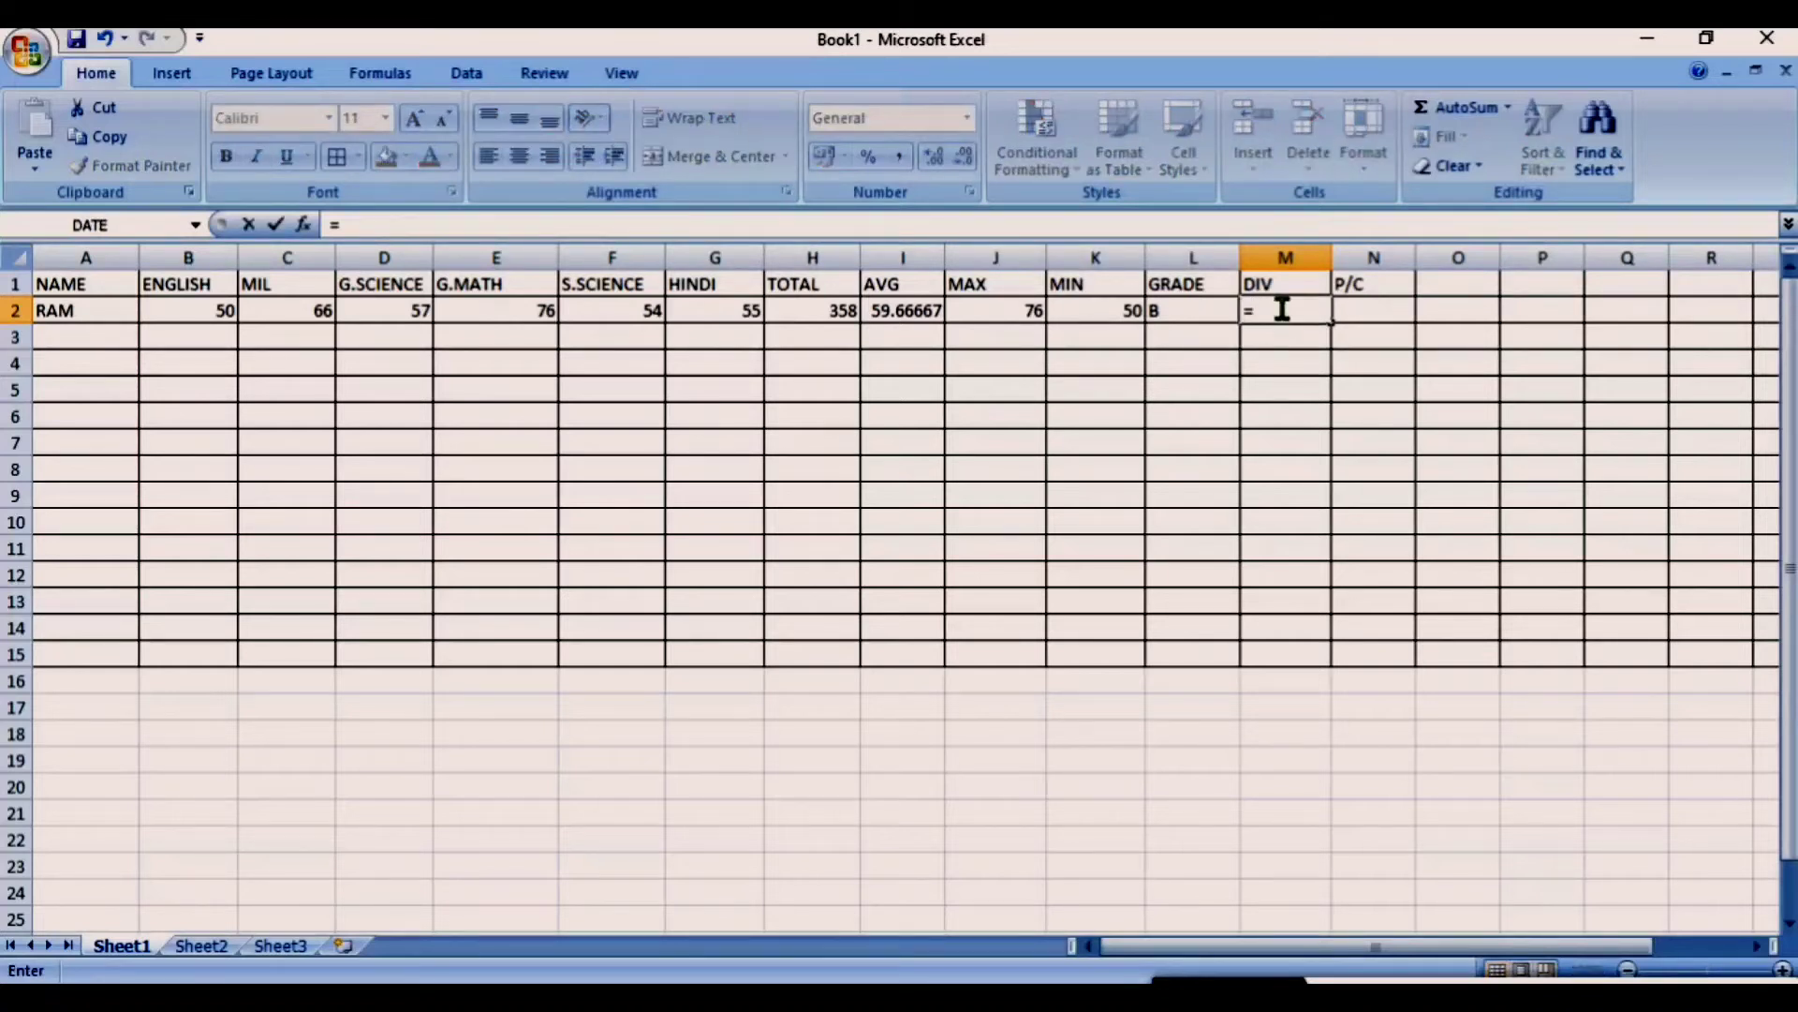
text(IF)
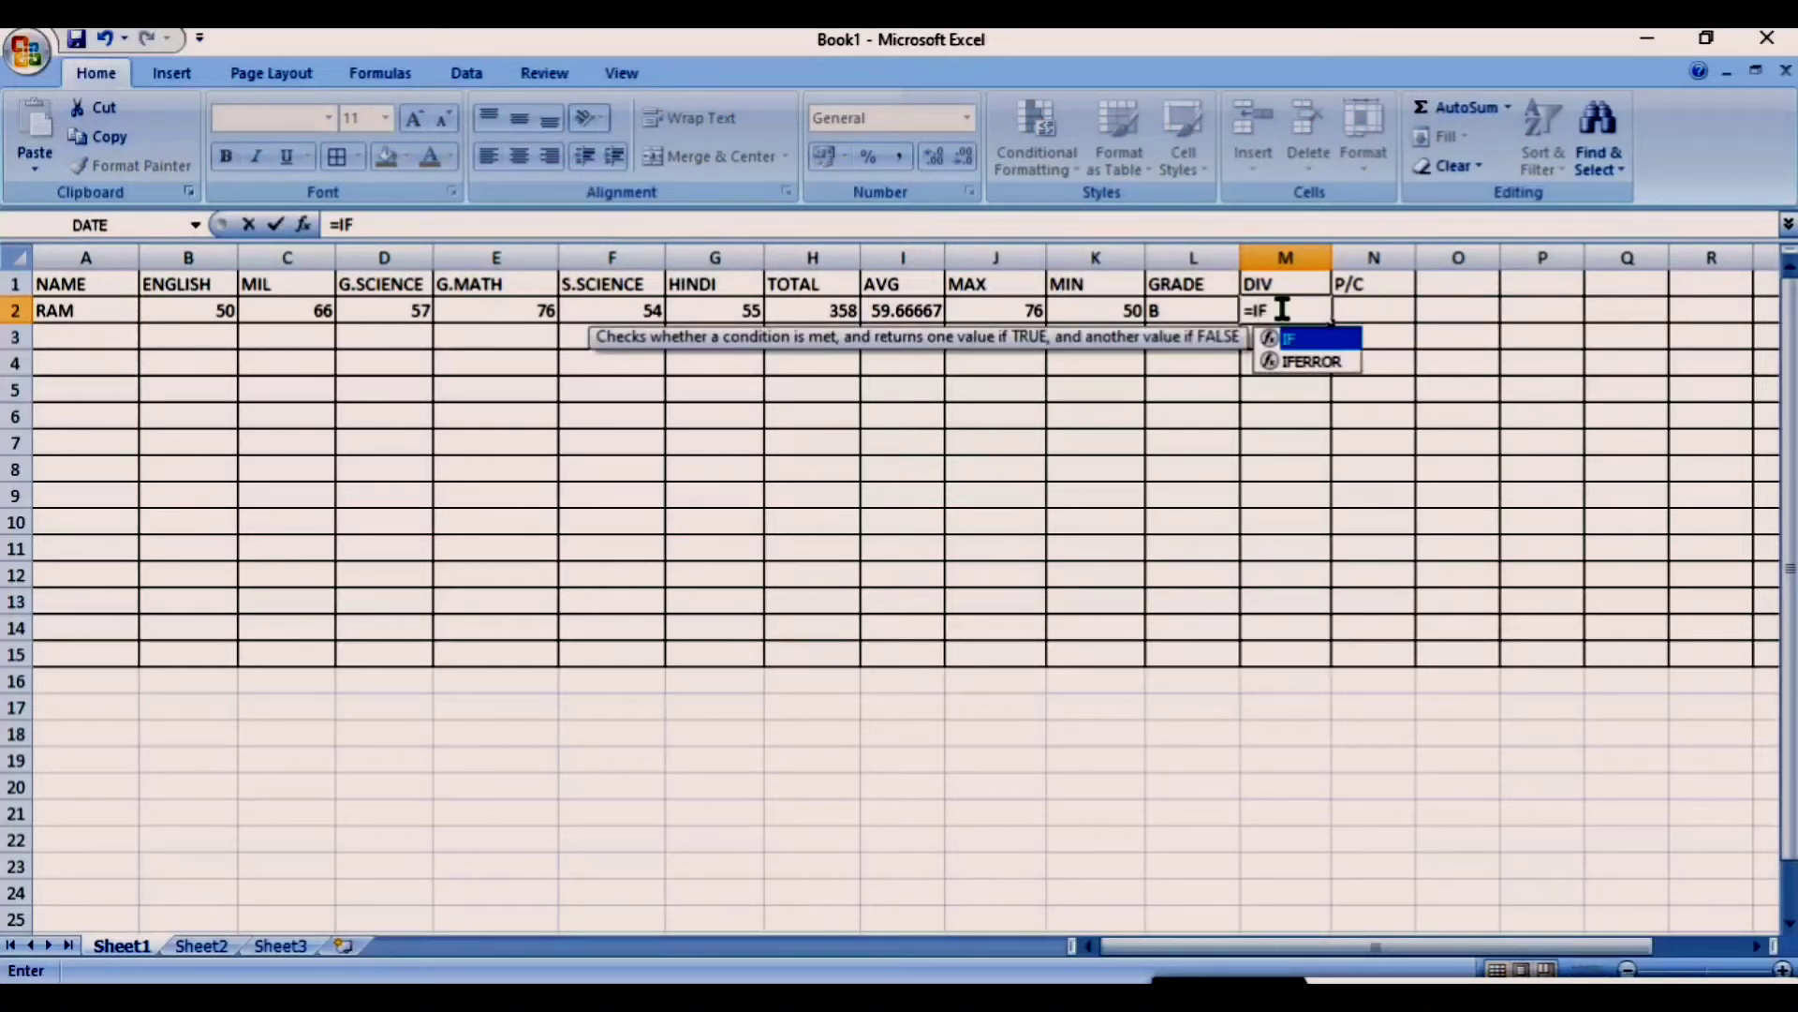
text(()
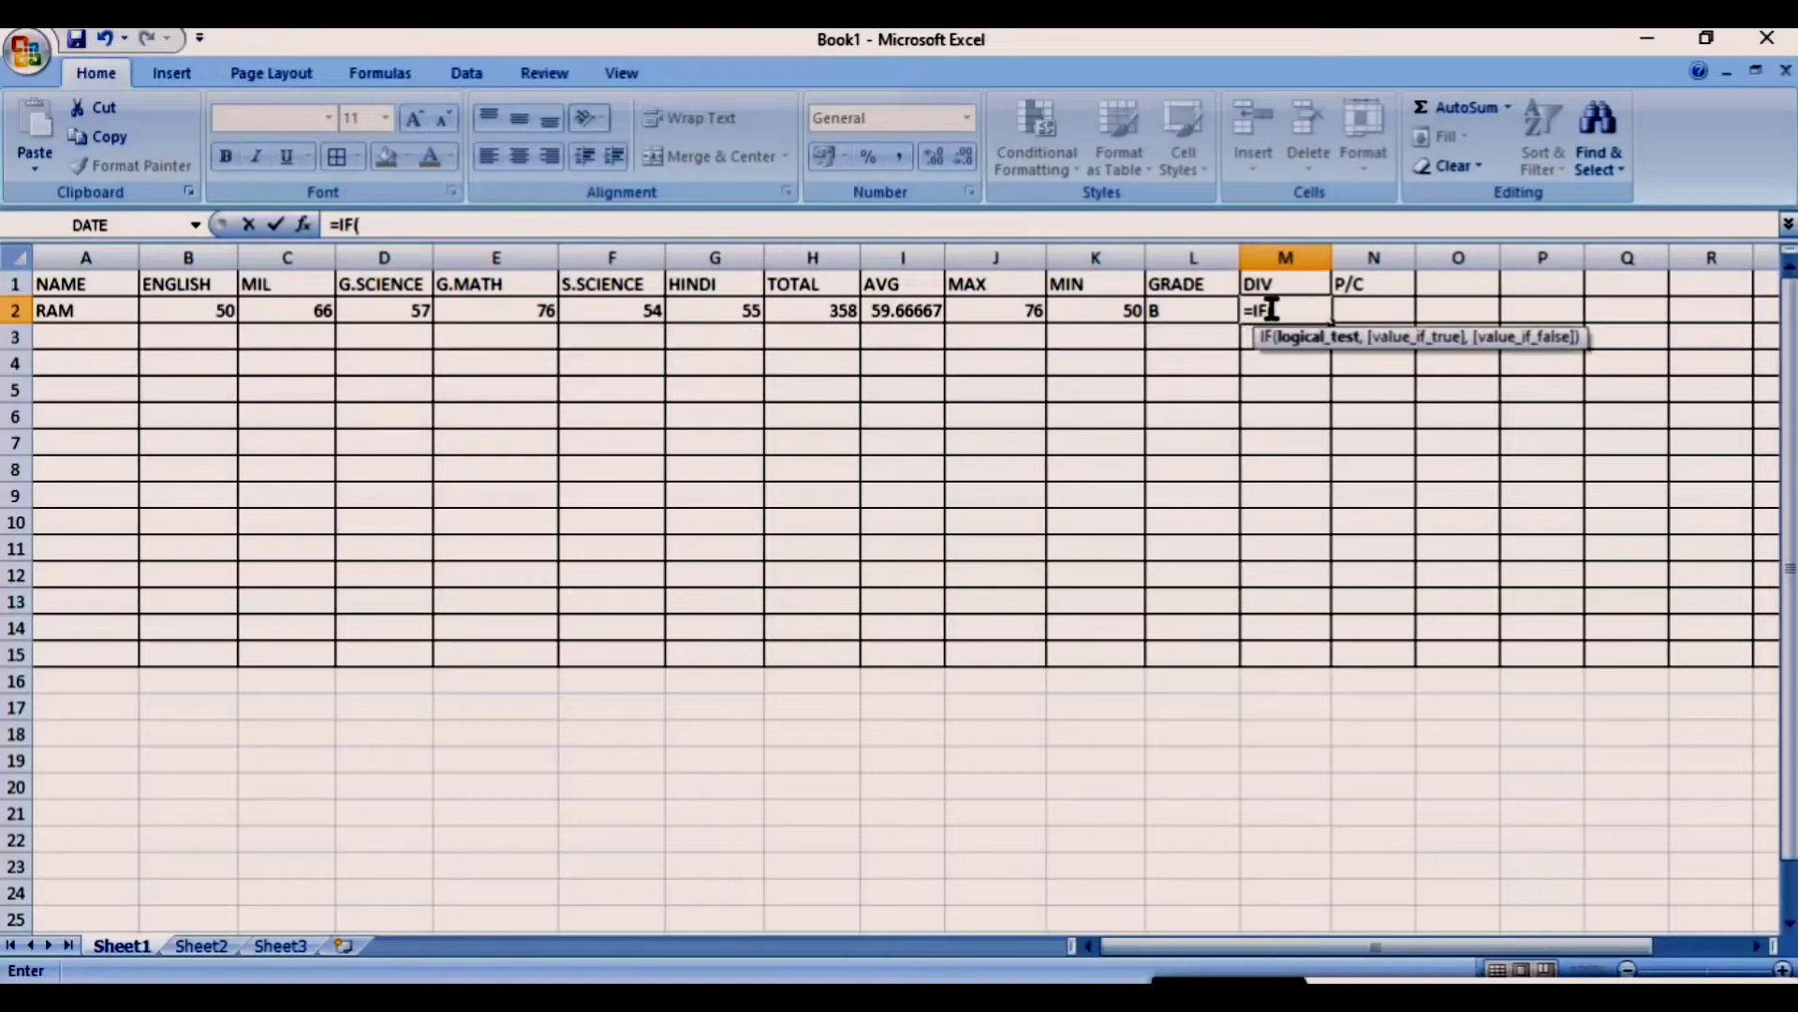
click(908, 312)
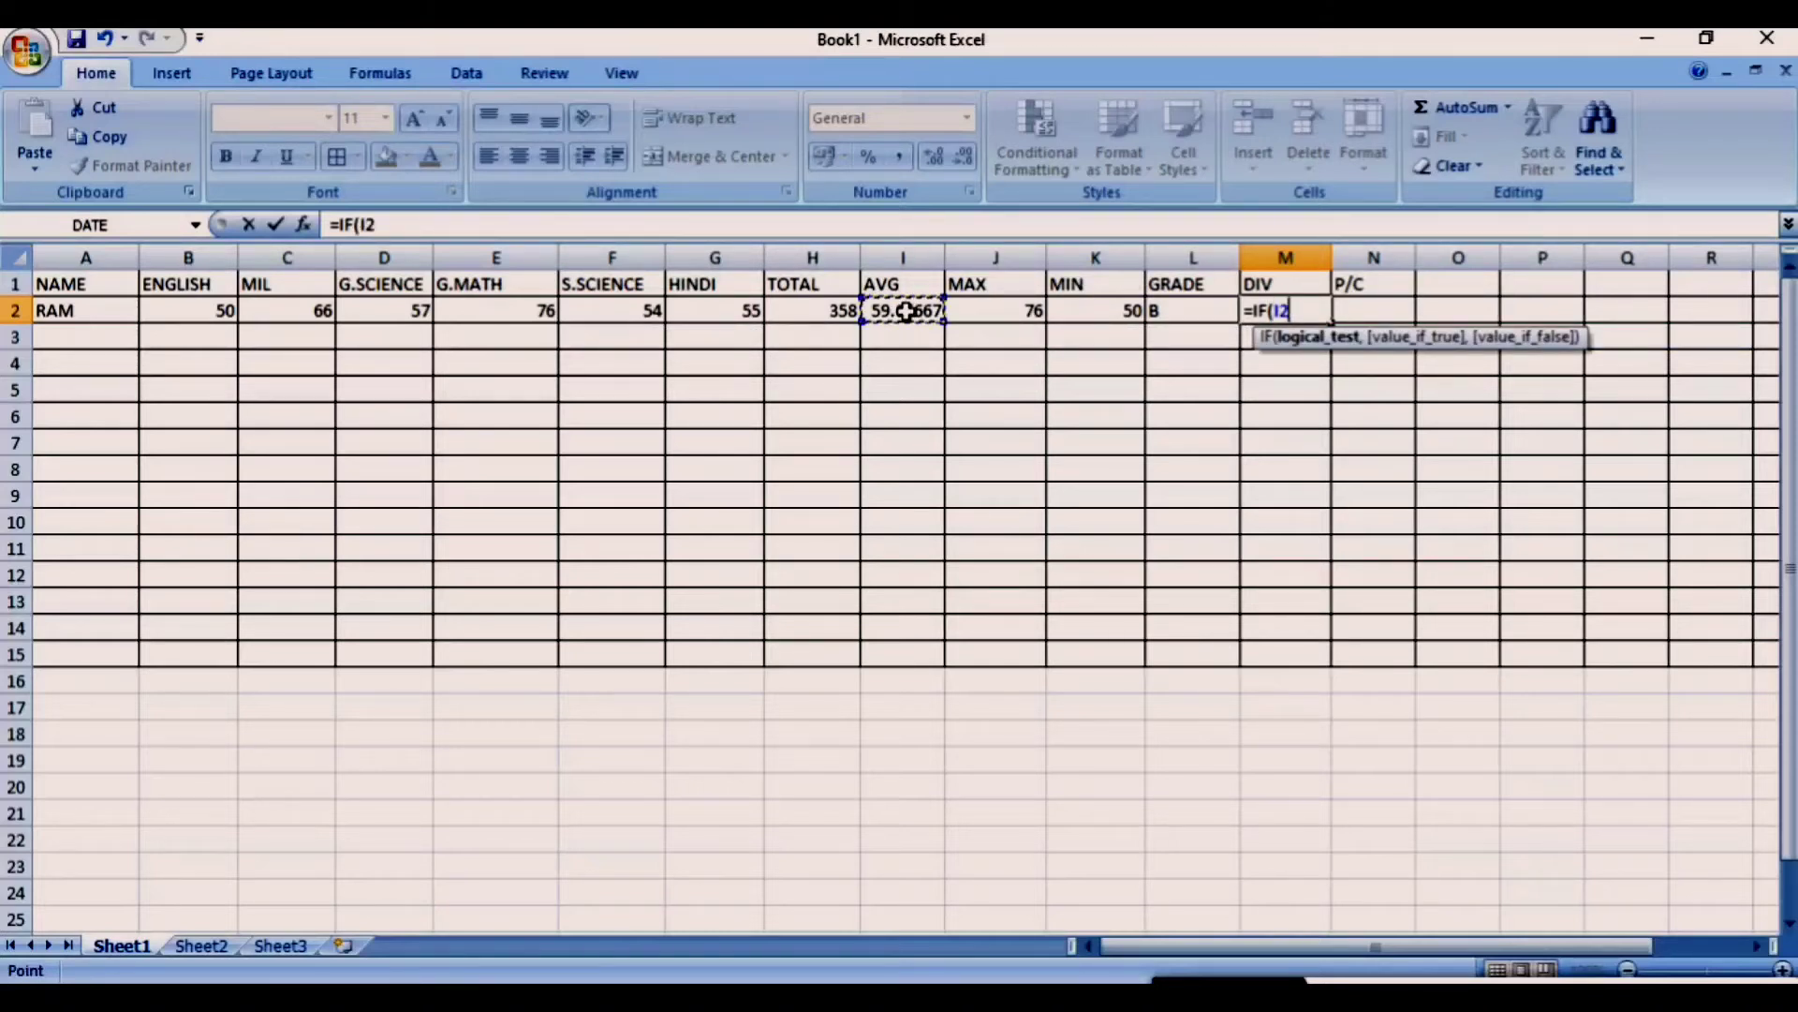
text(>=)
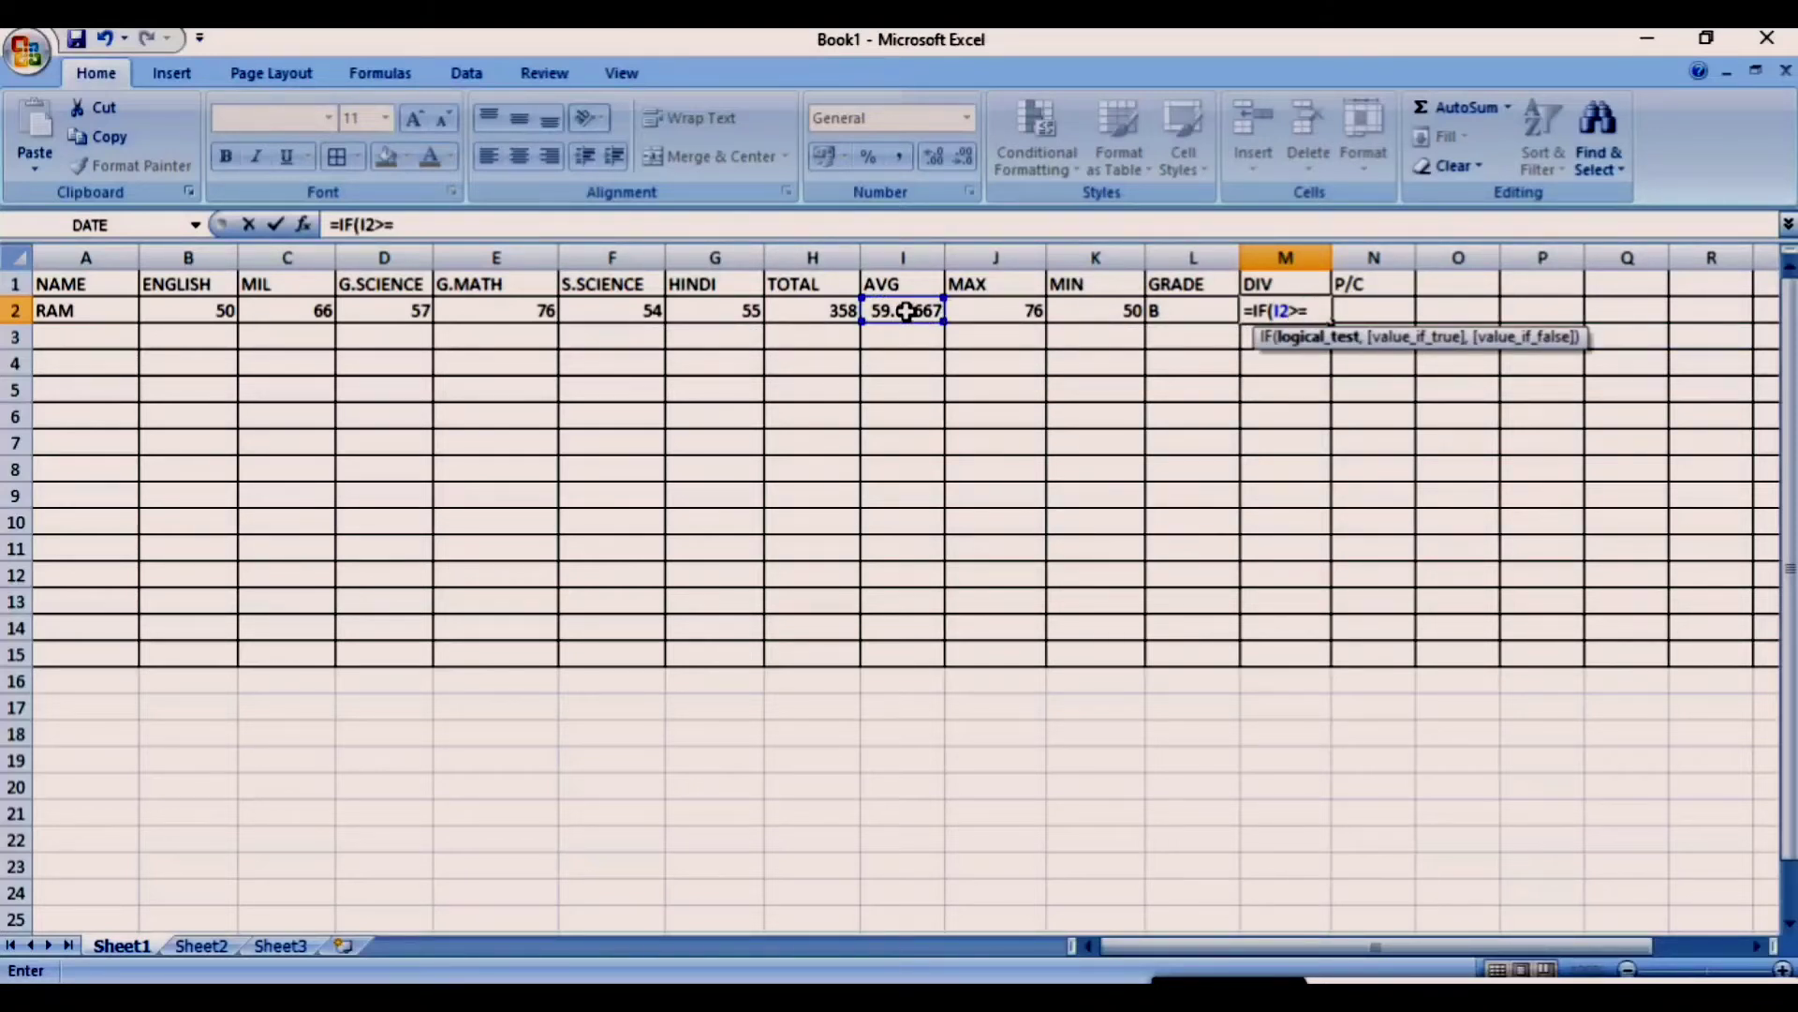
text(9)
key(BackSpace)
text(95,")
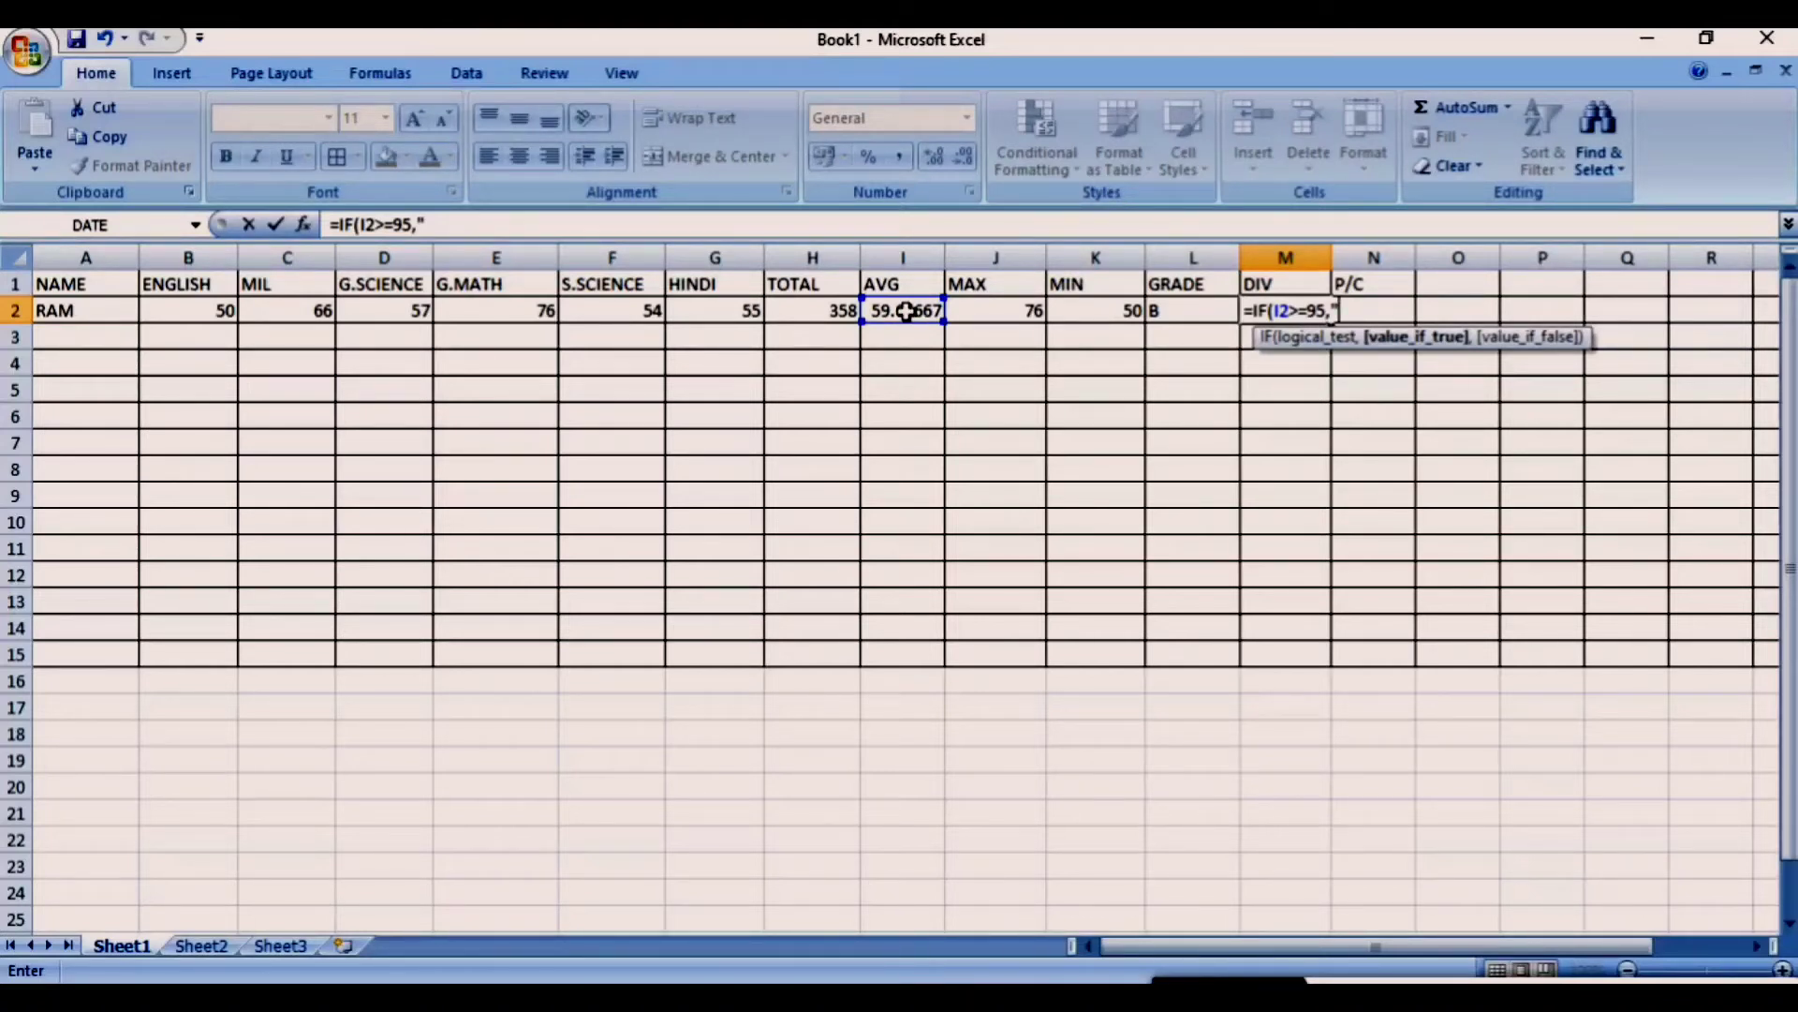
text(STAND)
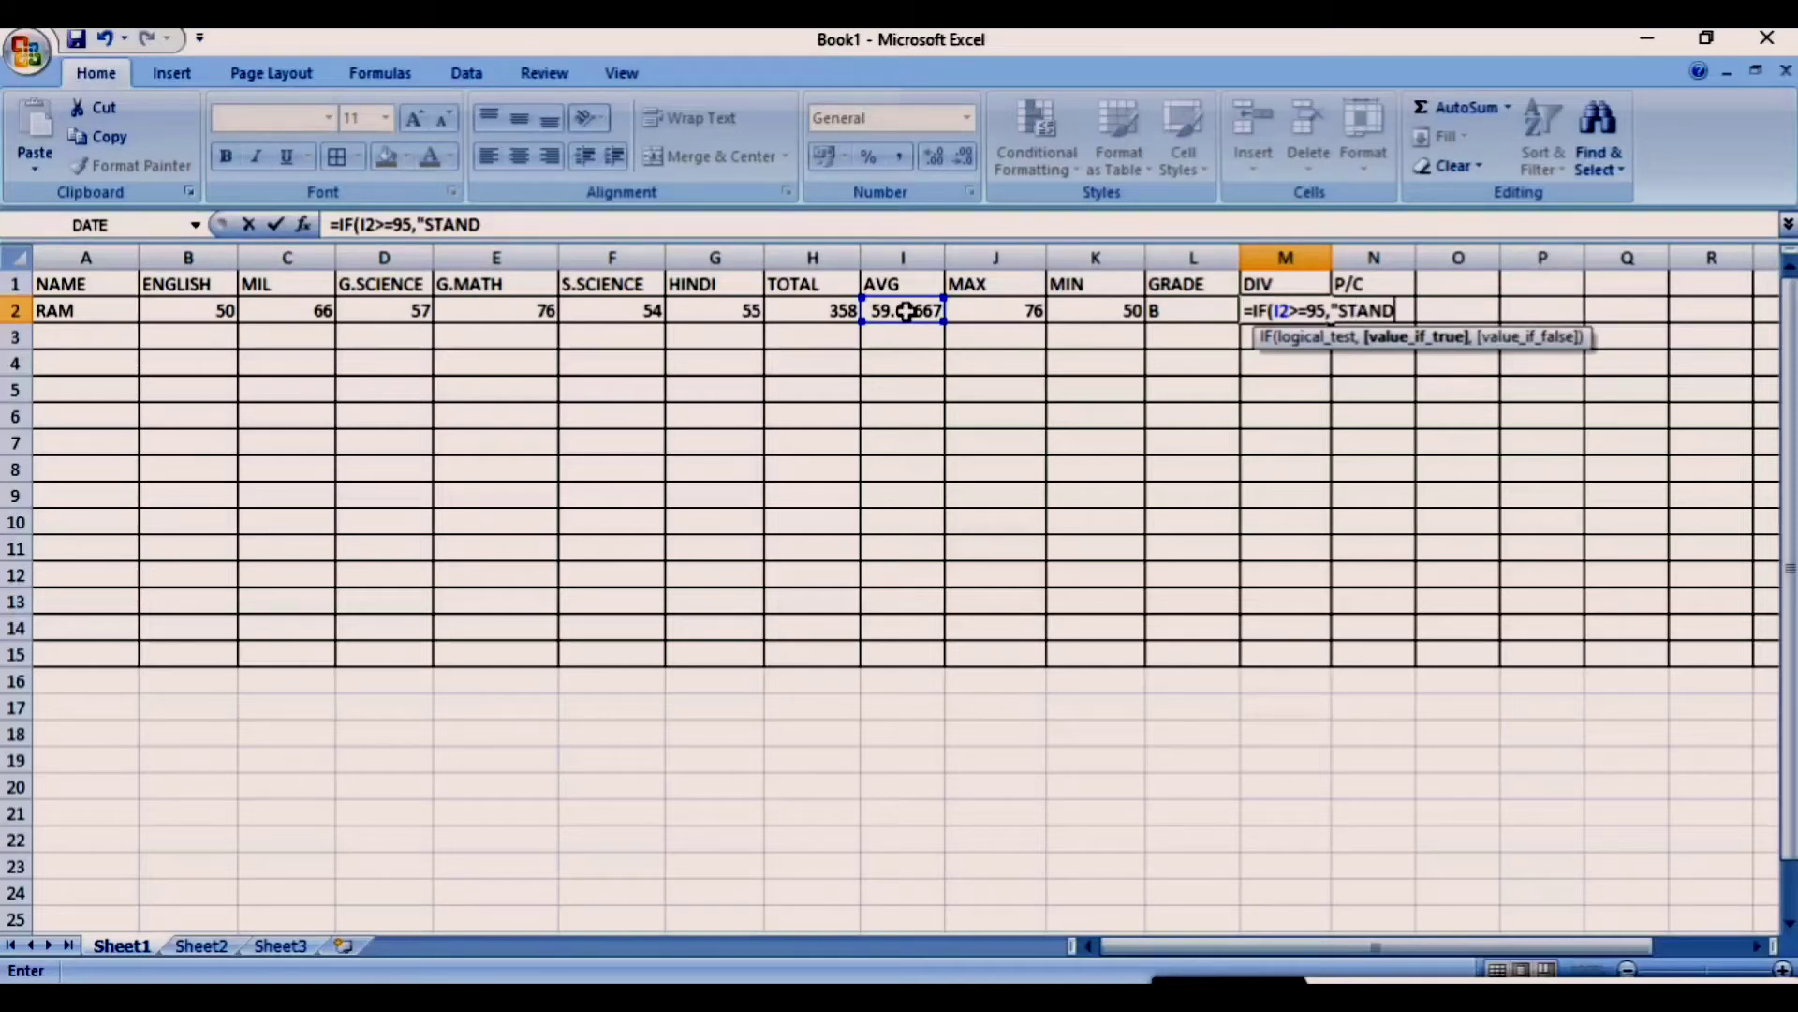
text(",)
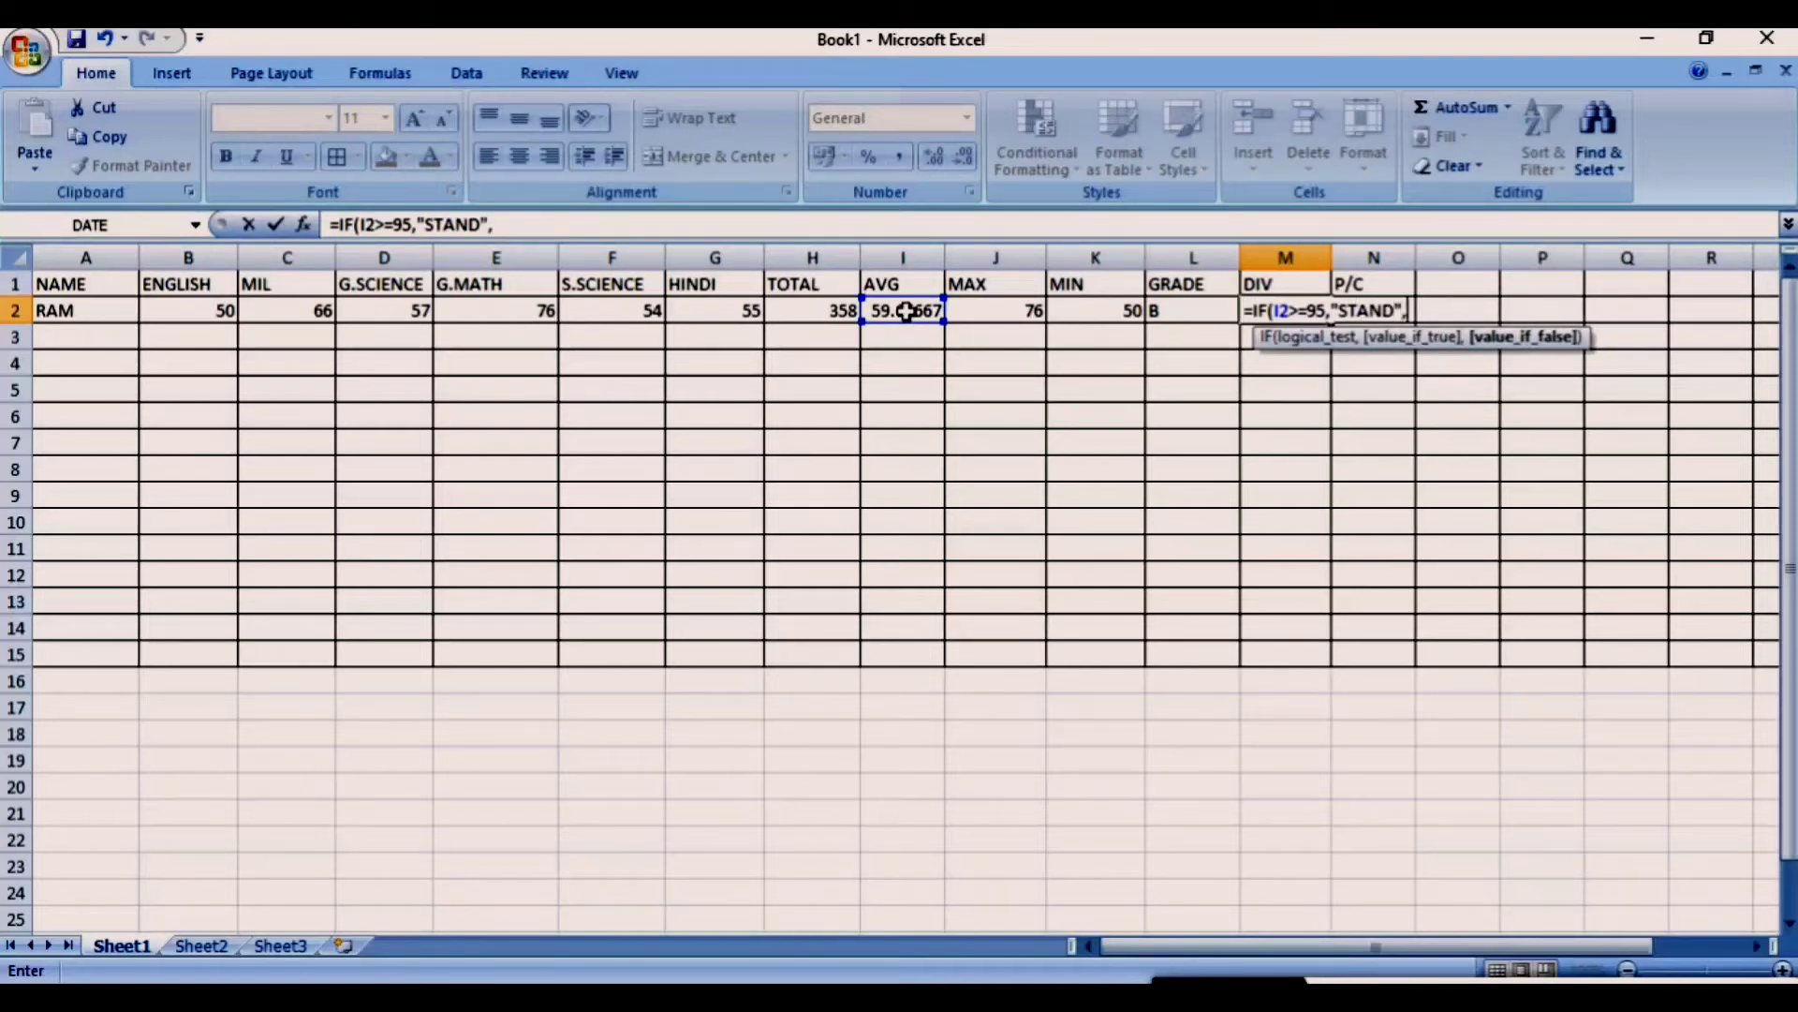
- Add a nested IF to the DIV formula that returns "DIST" when I2>=85
text(IF)
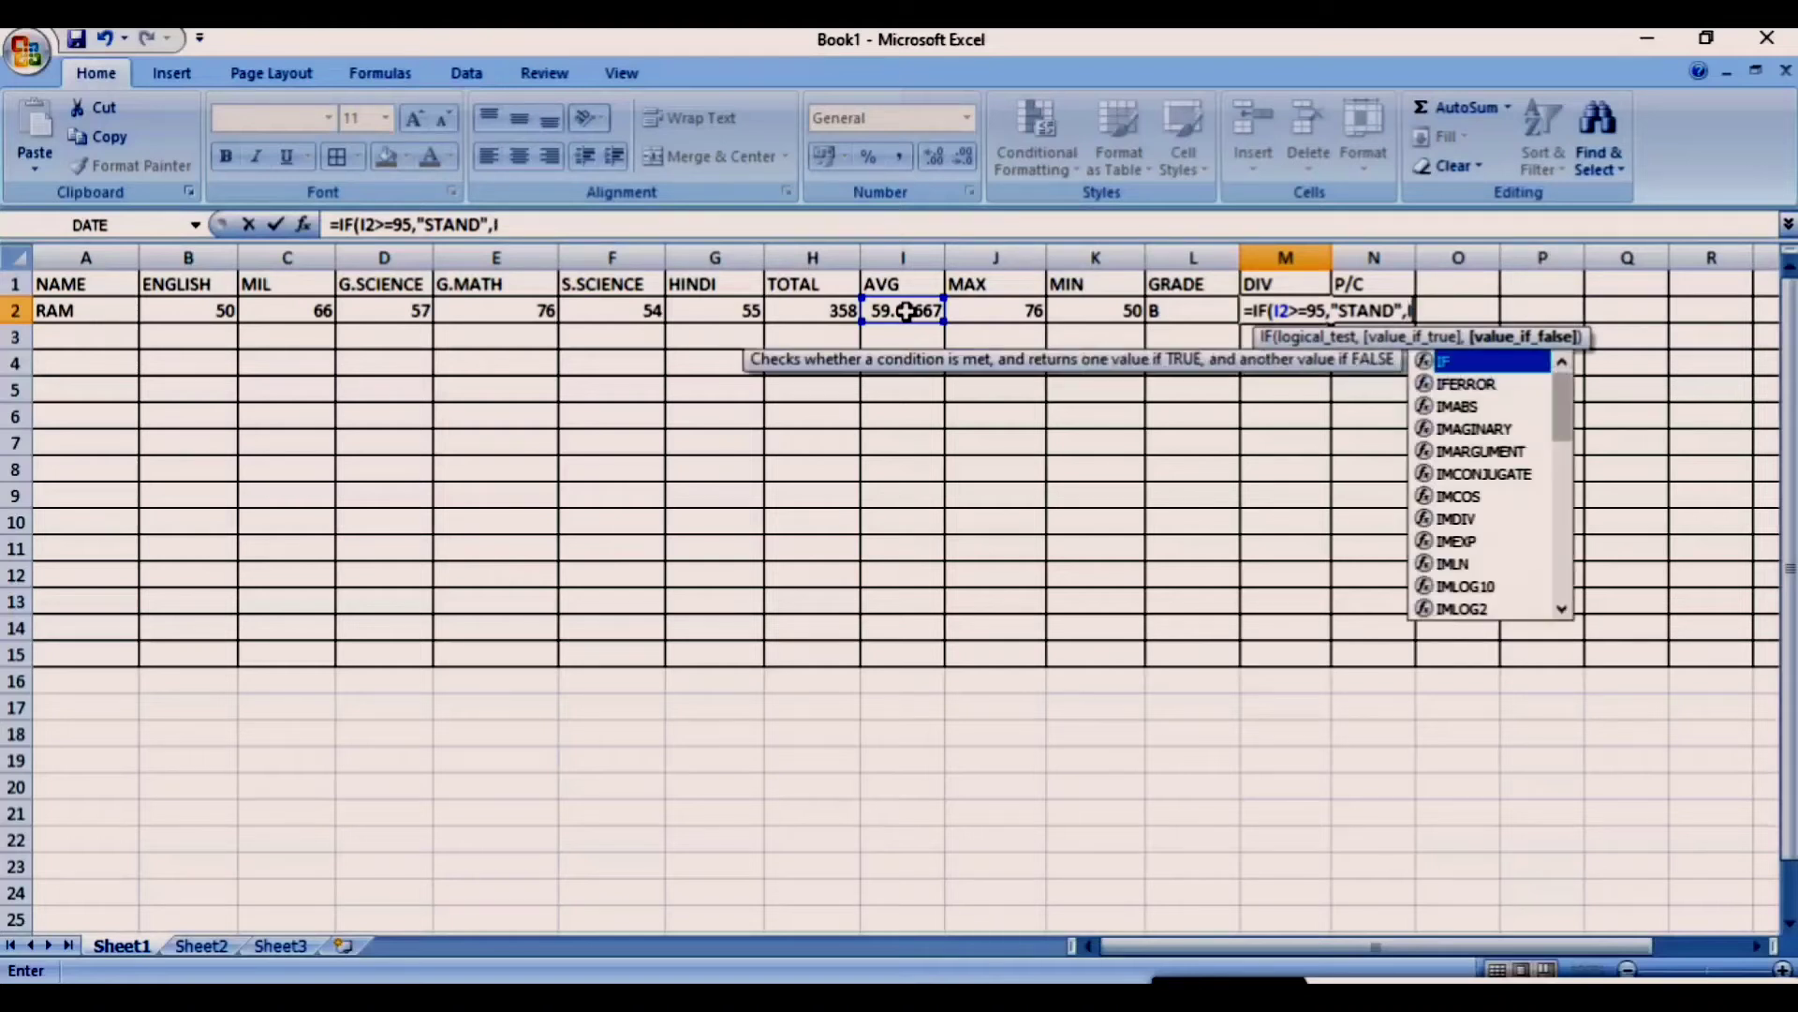
text(()
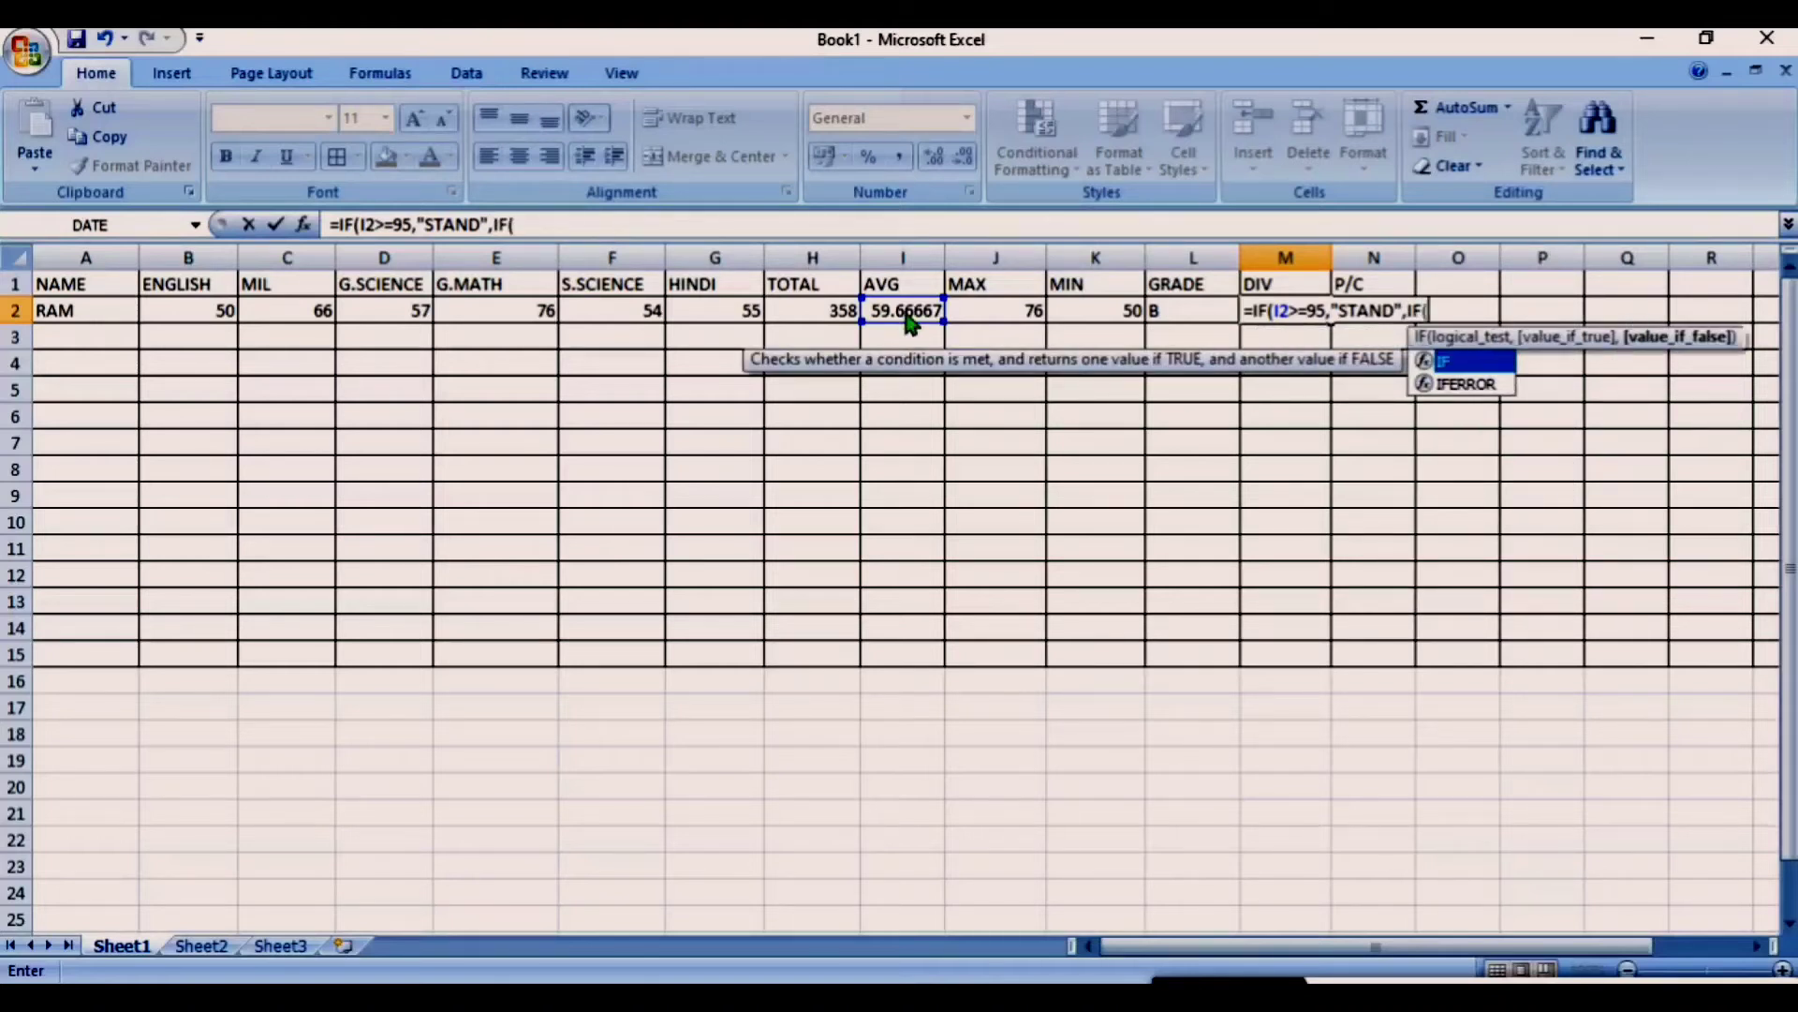
click(908, 312)
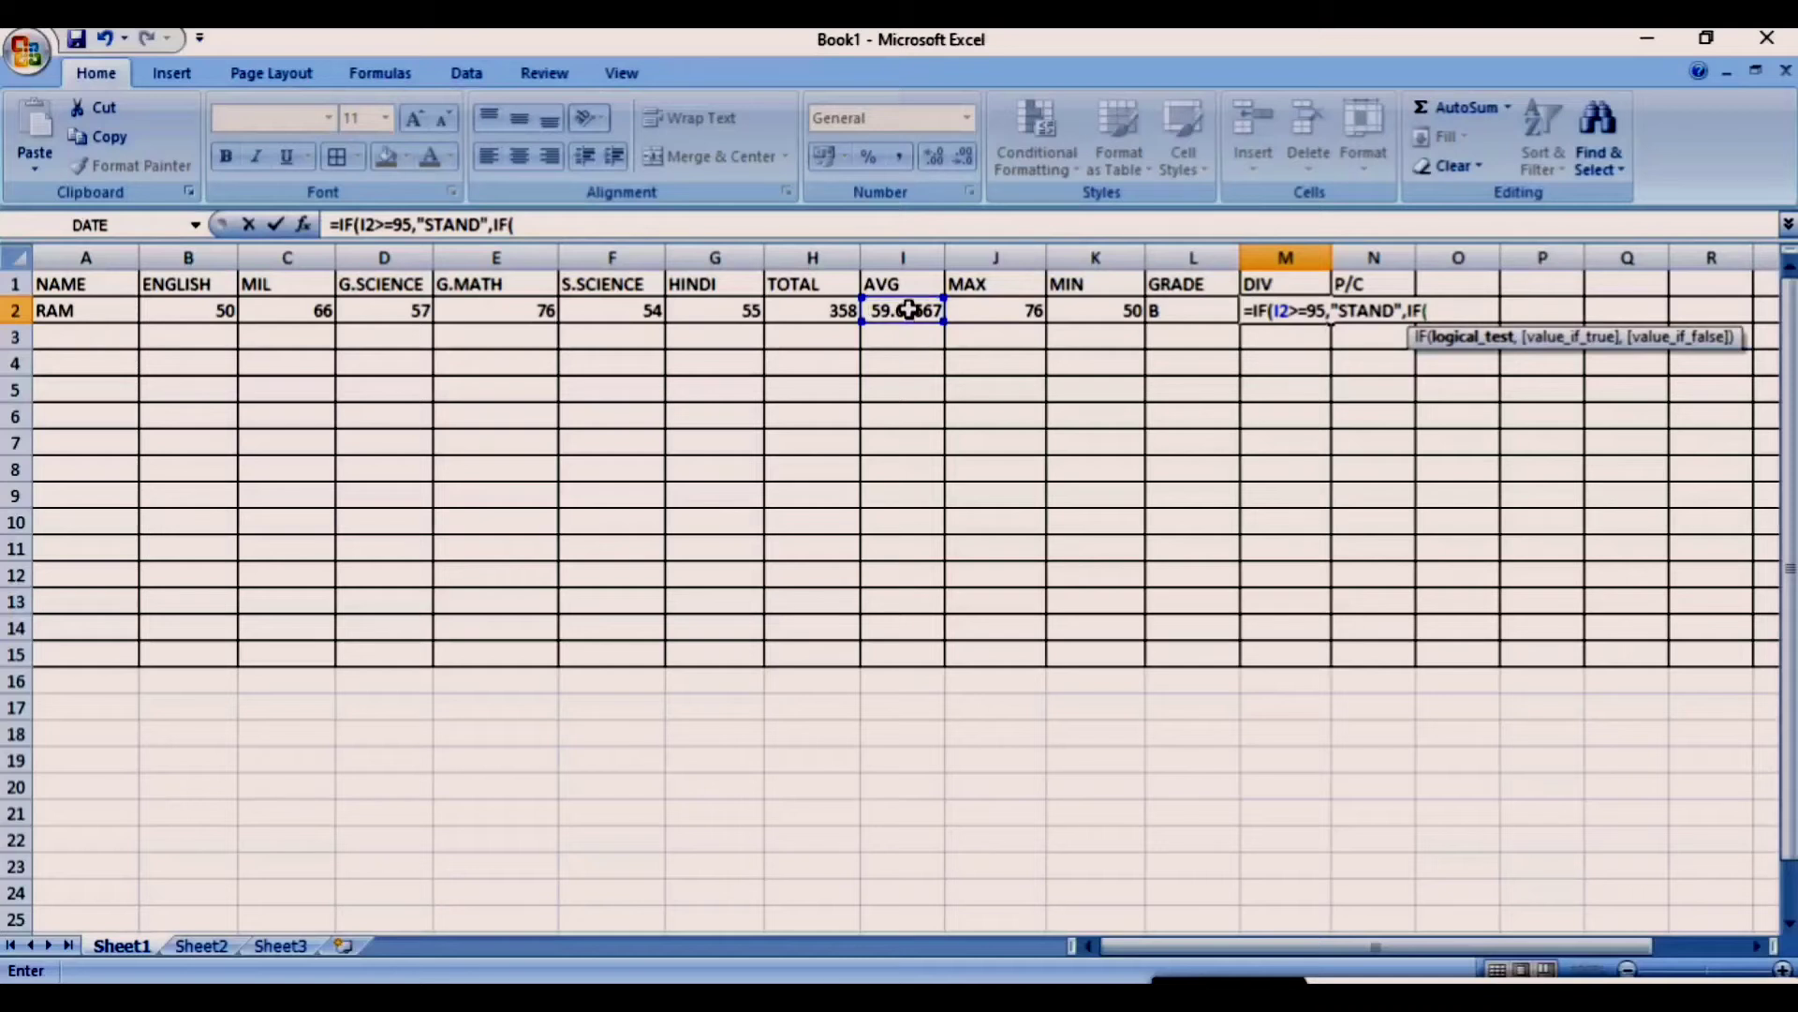
text(>=86)
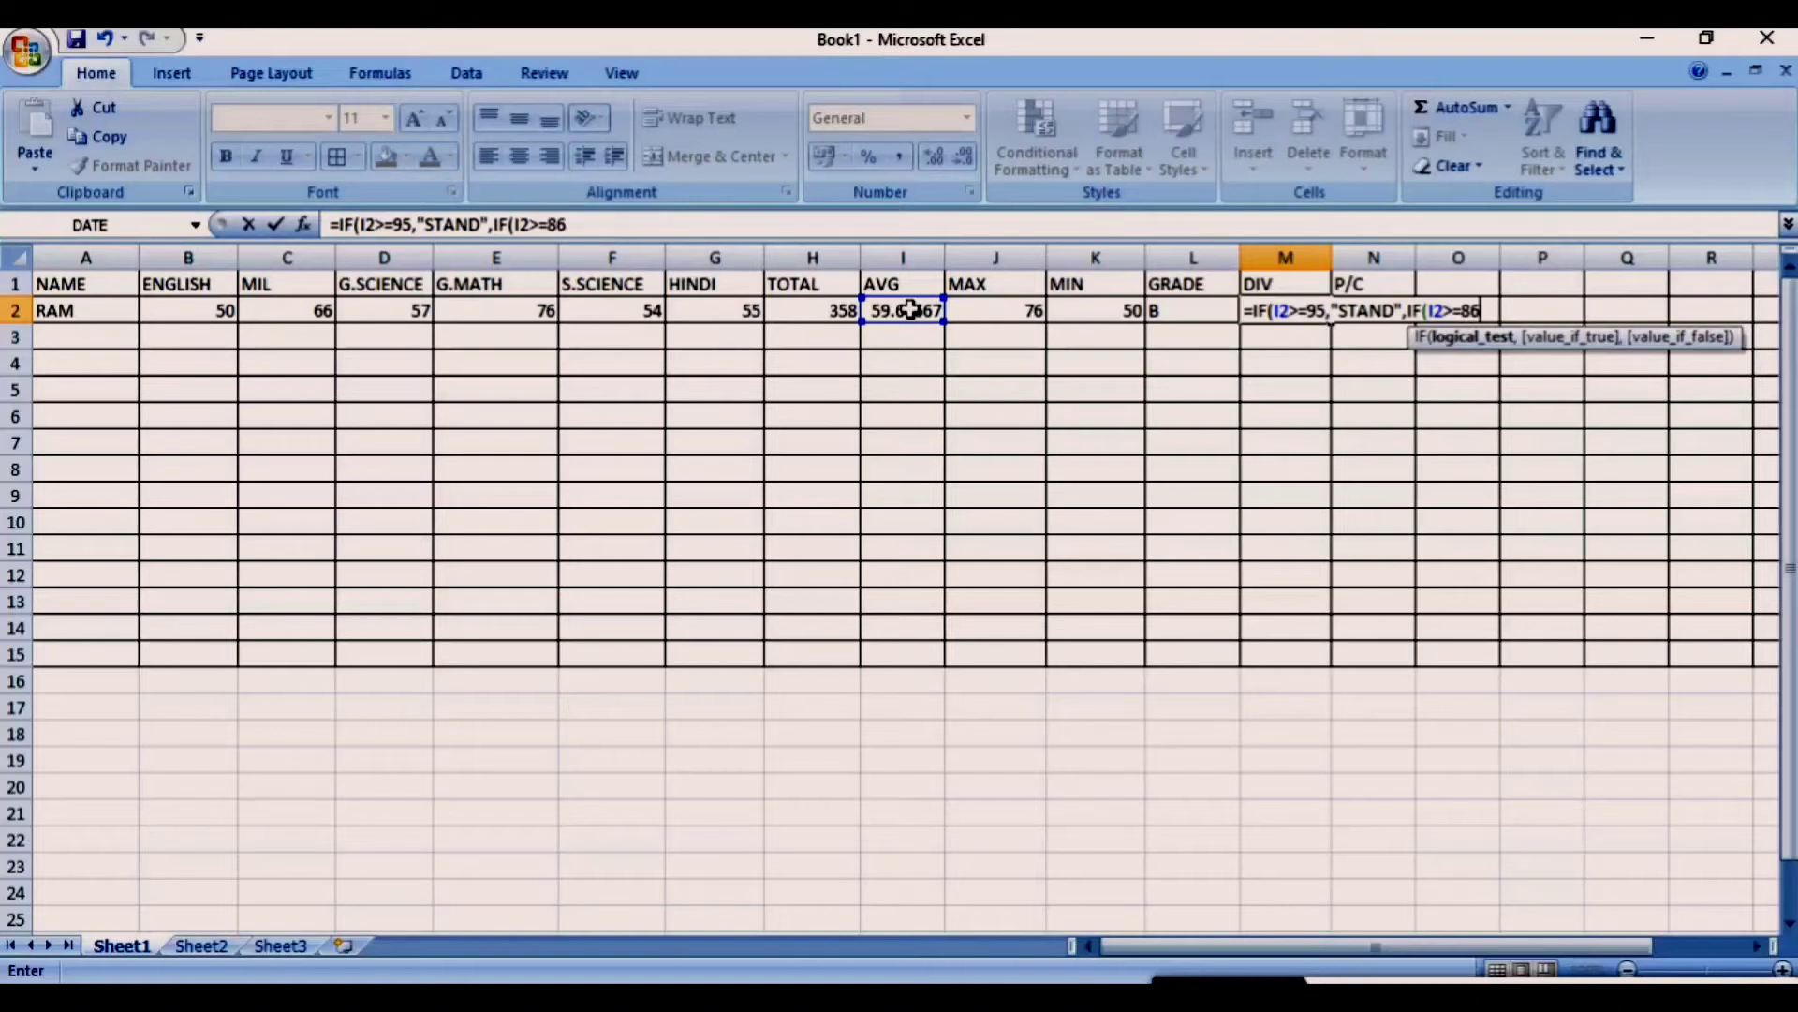
key(BackSpace)
text(5,)
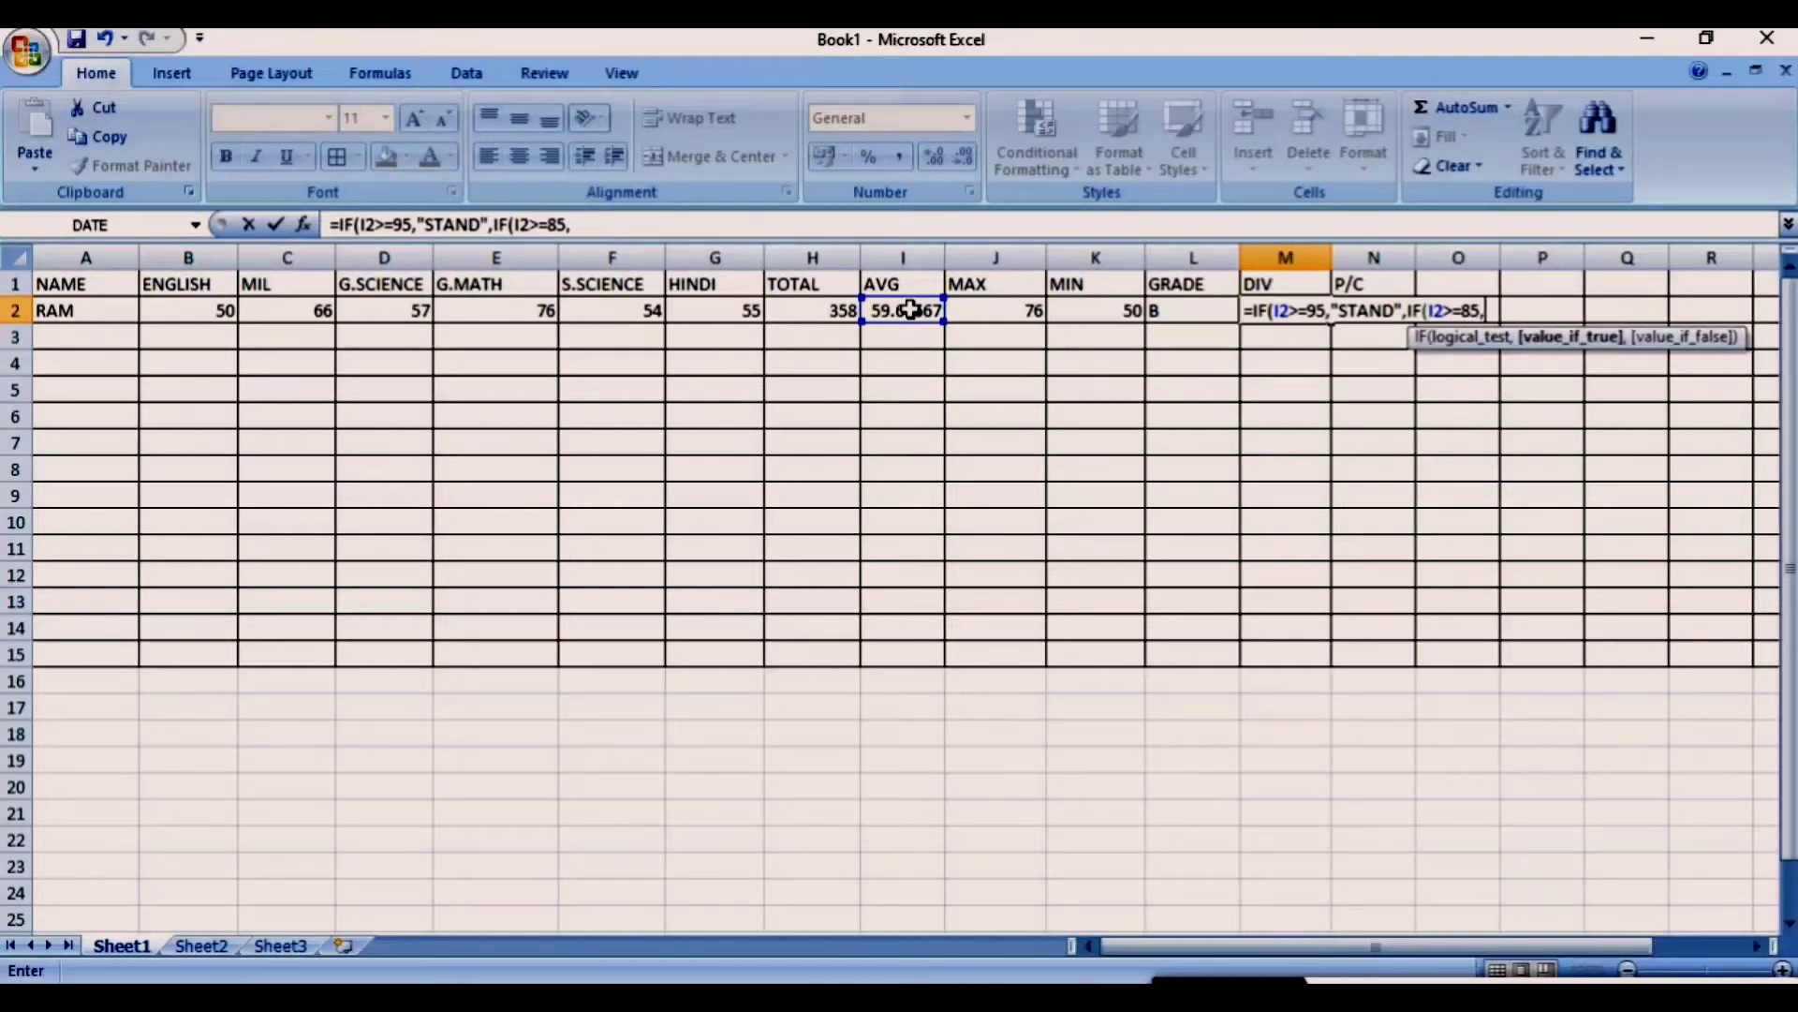
text(")
text(DIST",IF)
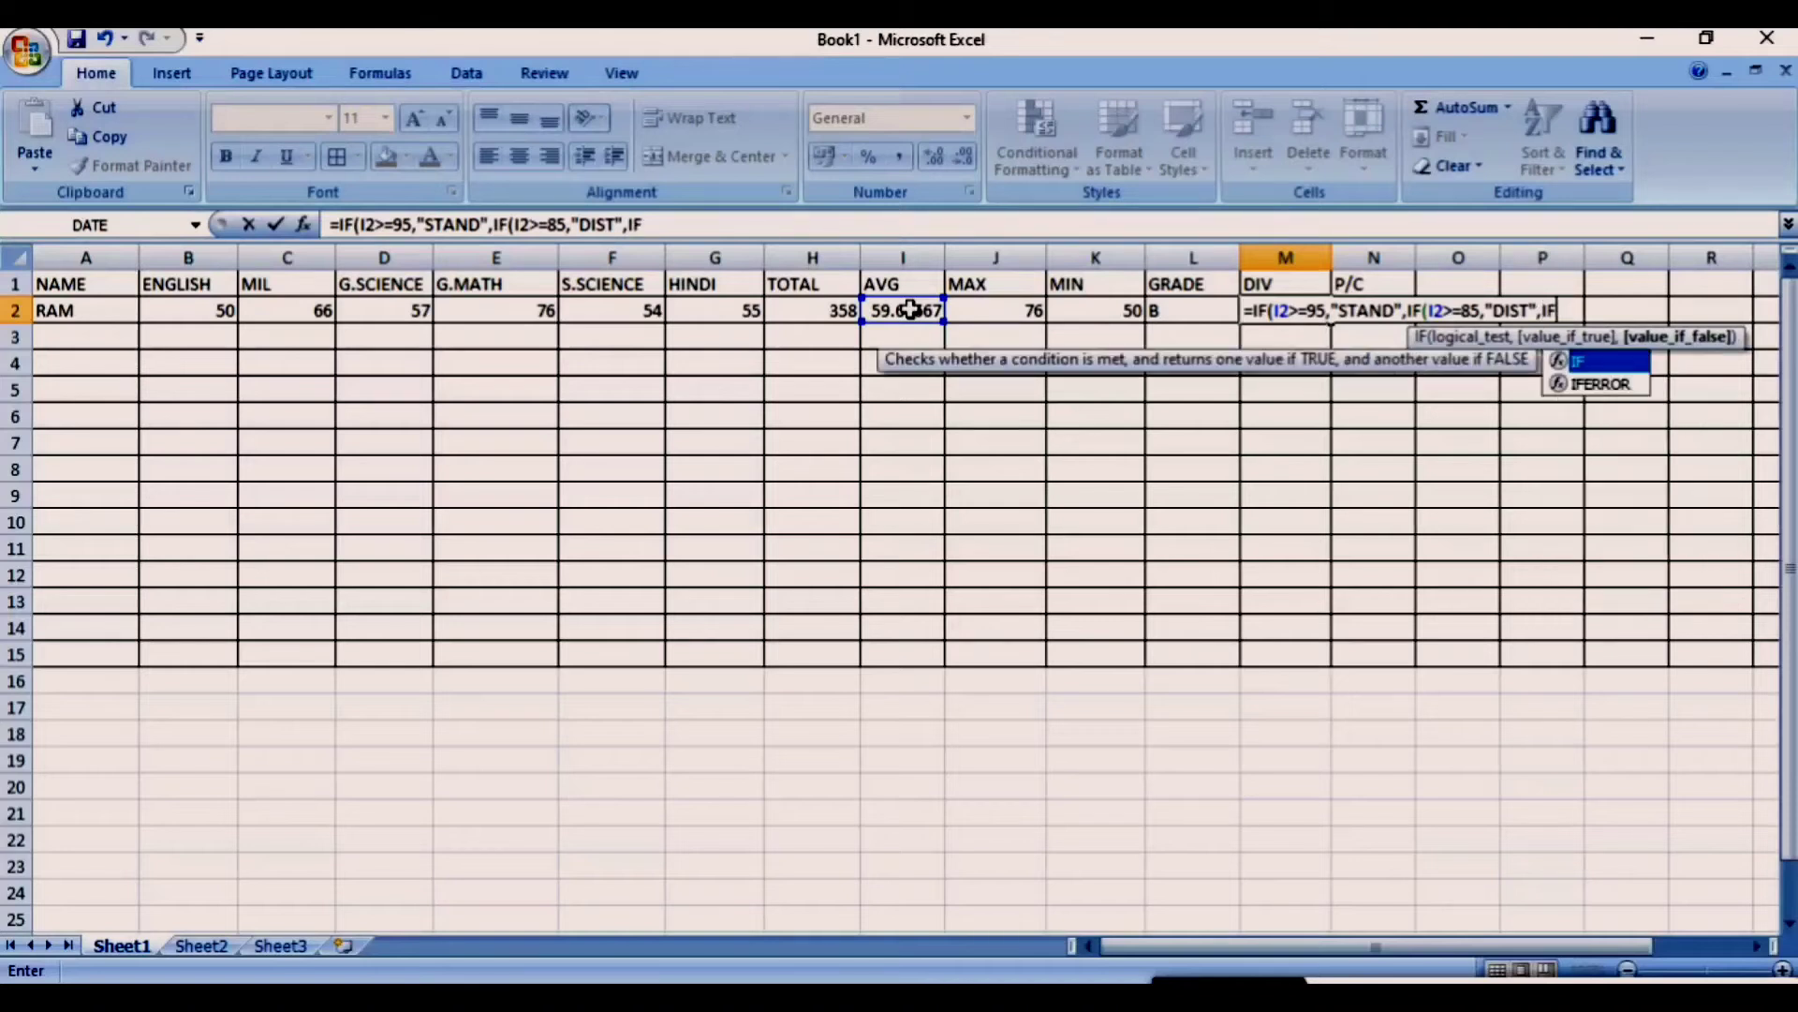
- Extend the DIV formula with a nested IF condition returning "STAR" when I2>=75
text(()
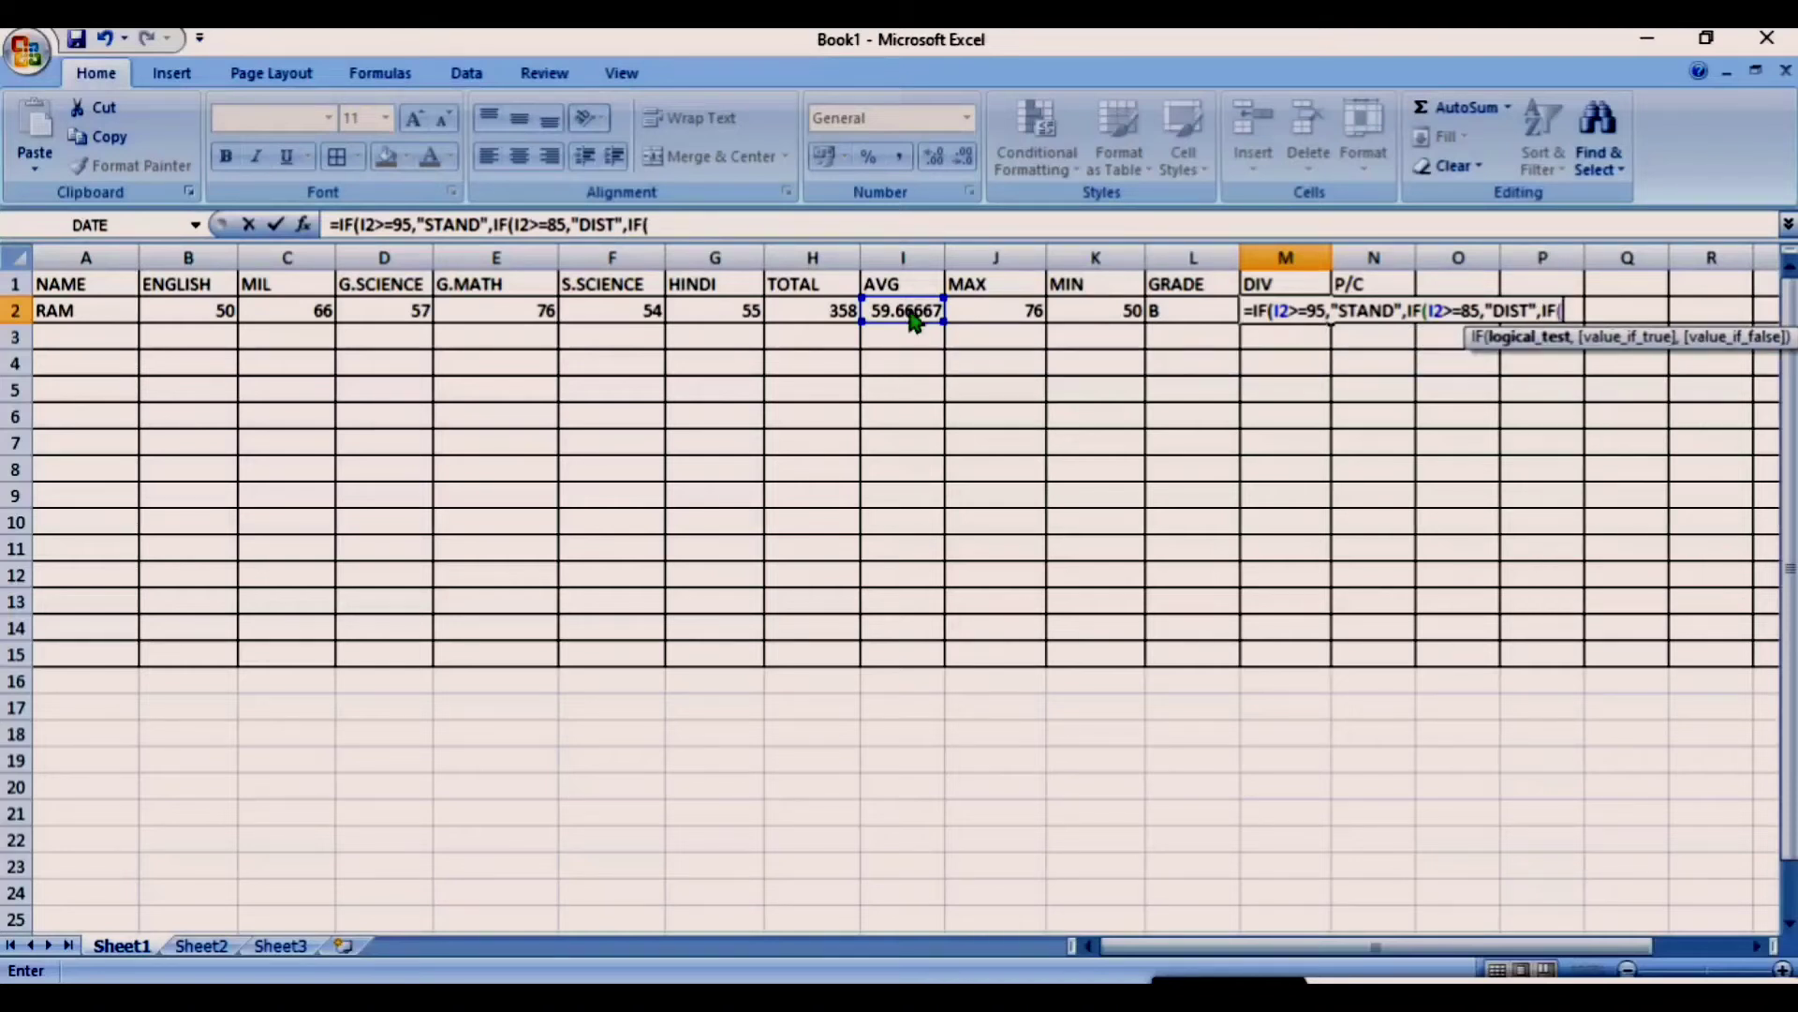
click(918, 315)
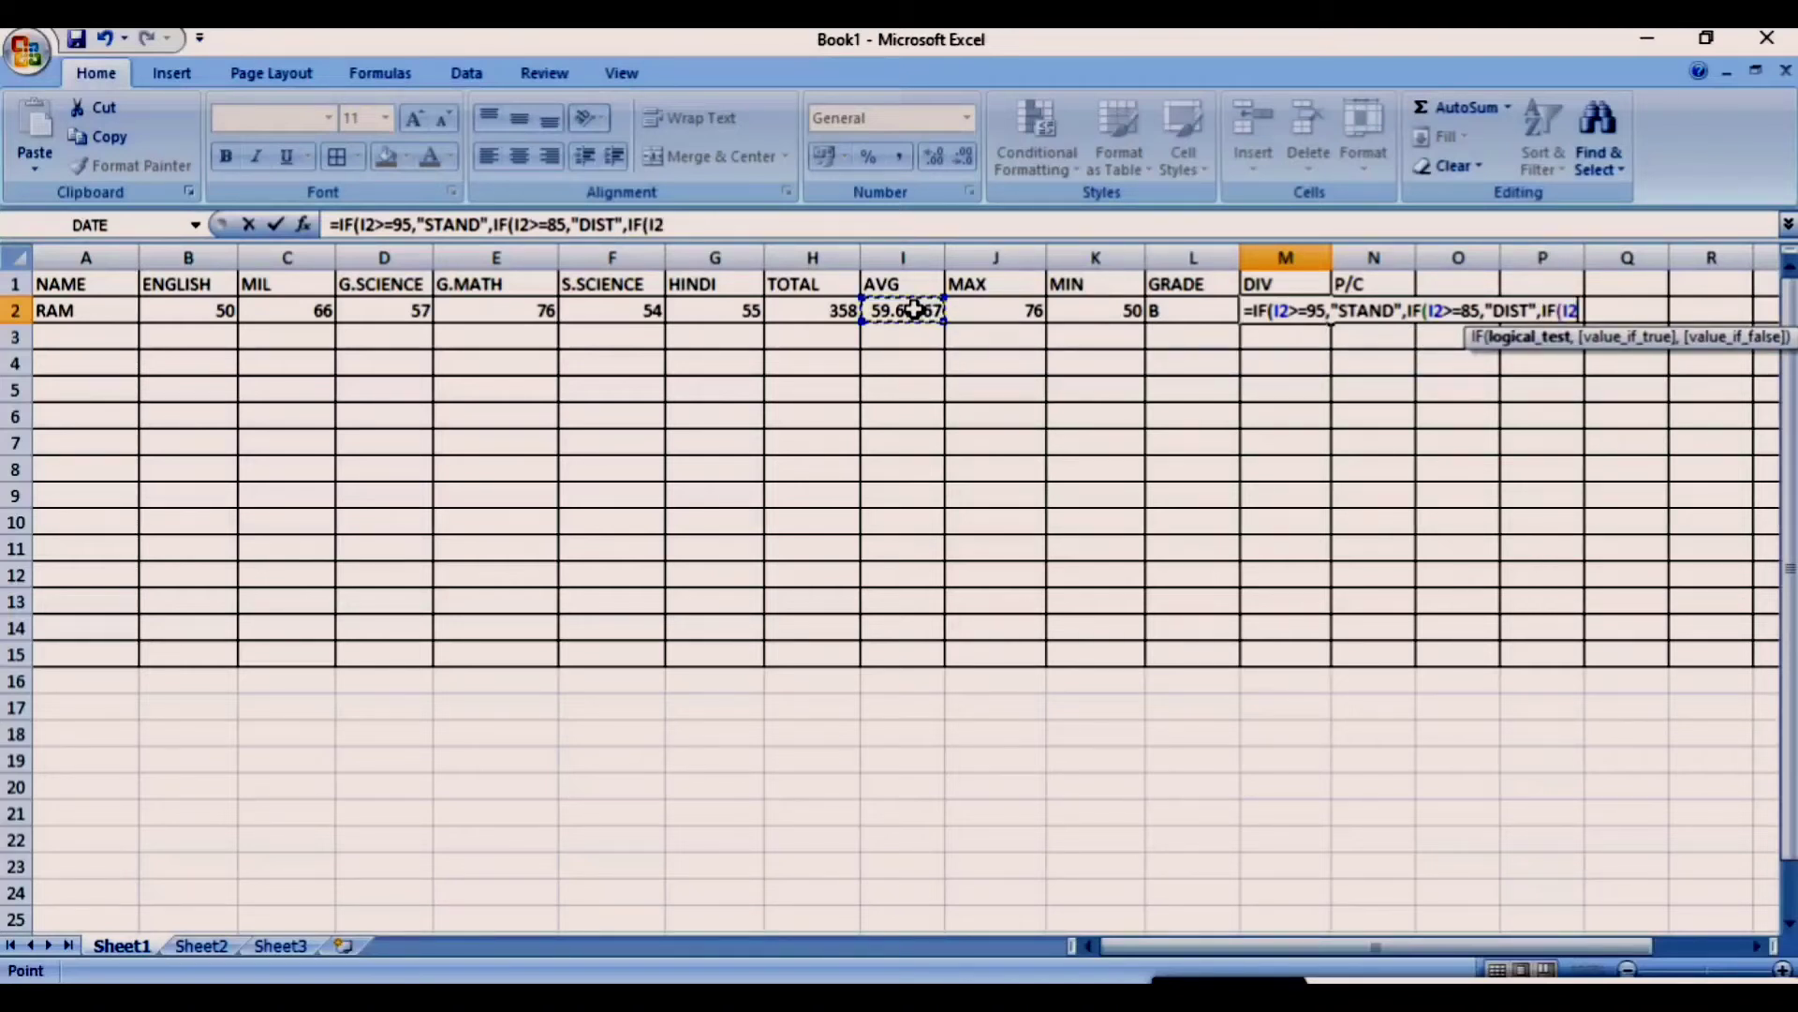
text(>=-)
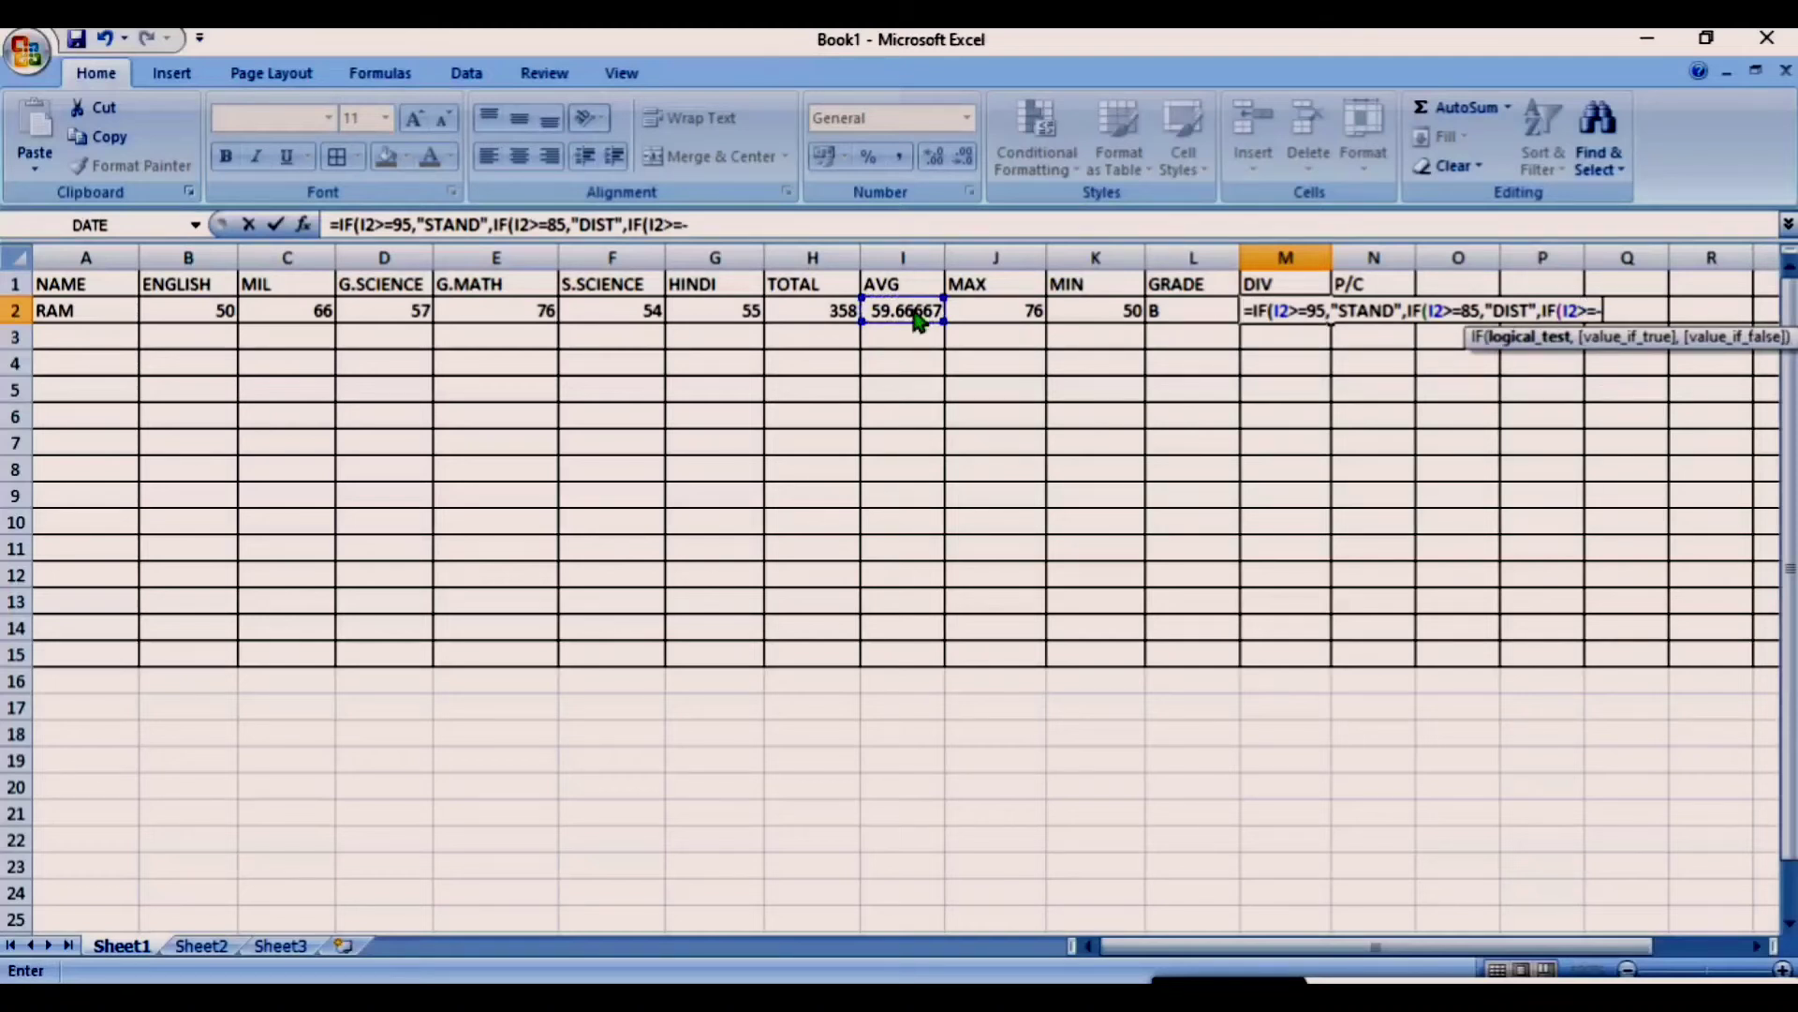
key(BackSpace)
text(75,")
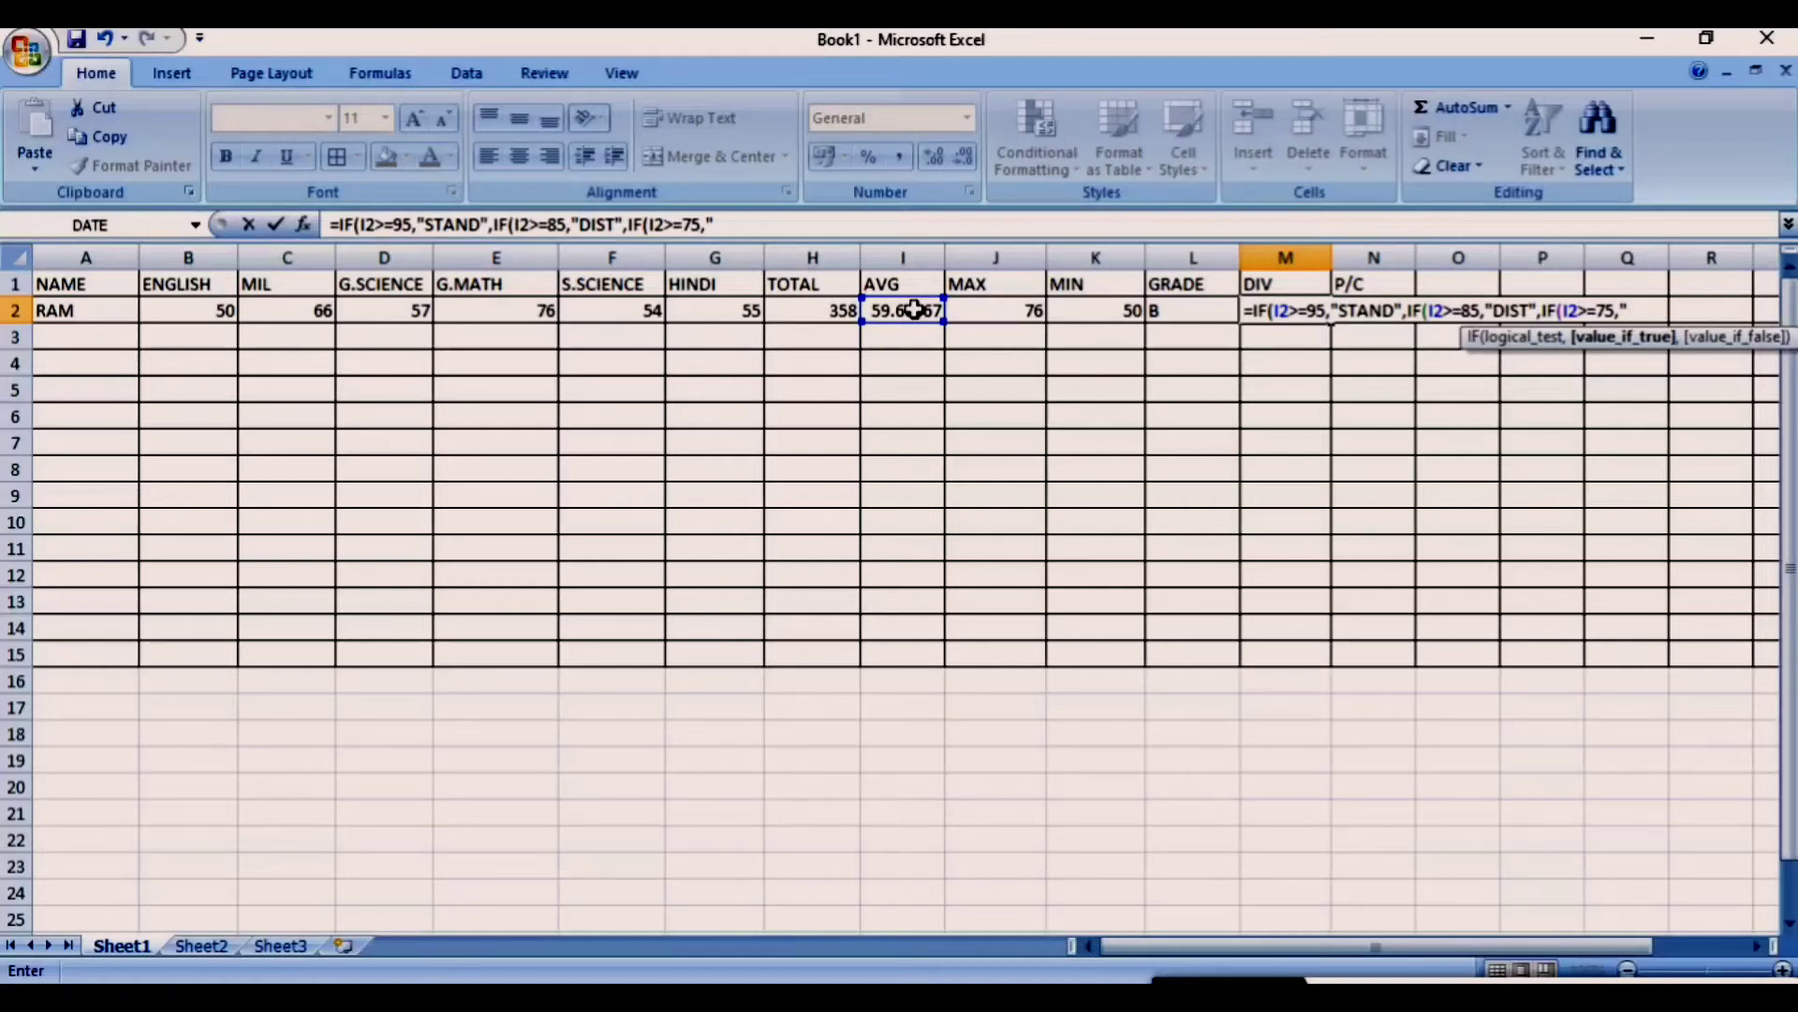
text(STAR)
text(",)
- Continue the DIV formula with a nested IF that returns "1ST" when I2>=60
text(IF)
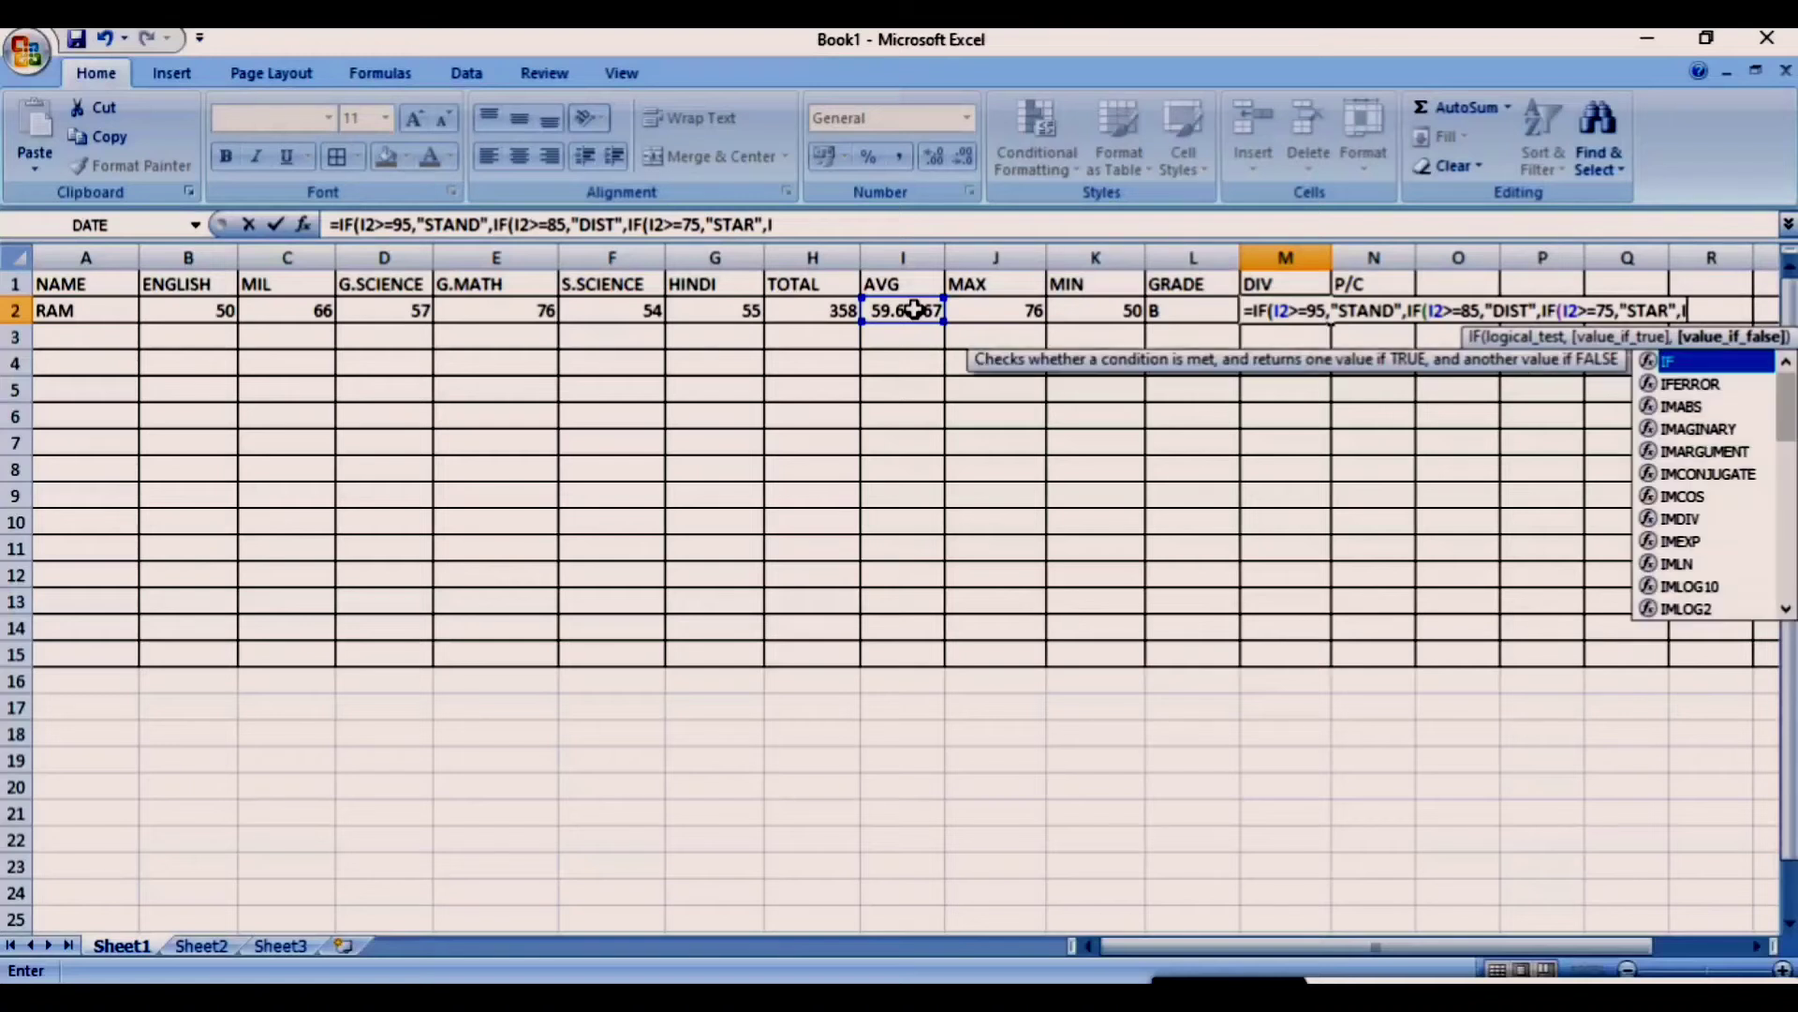
text(()
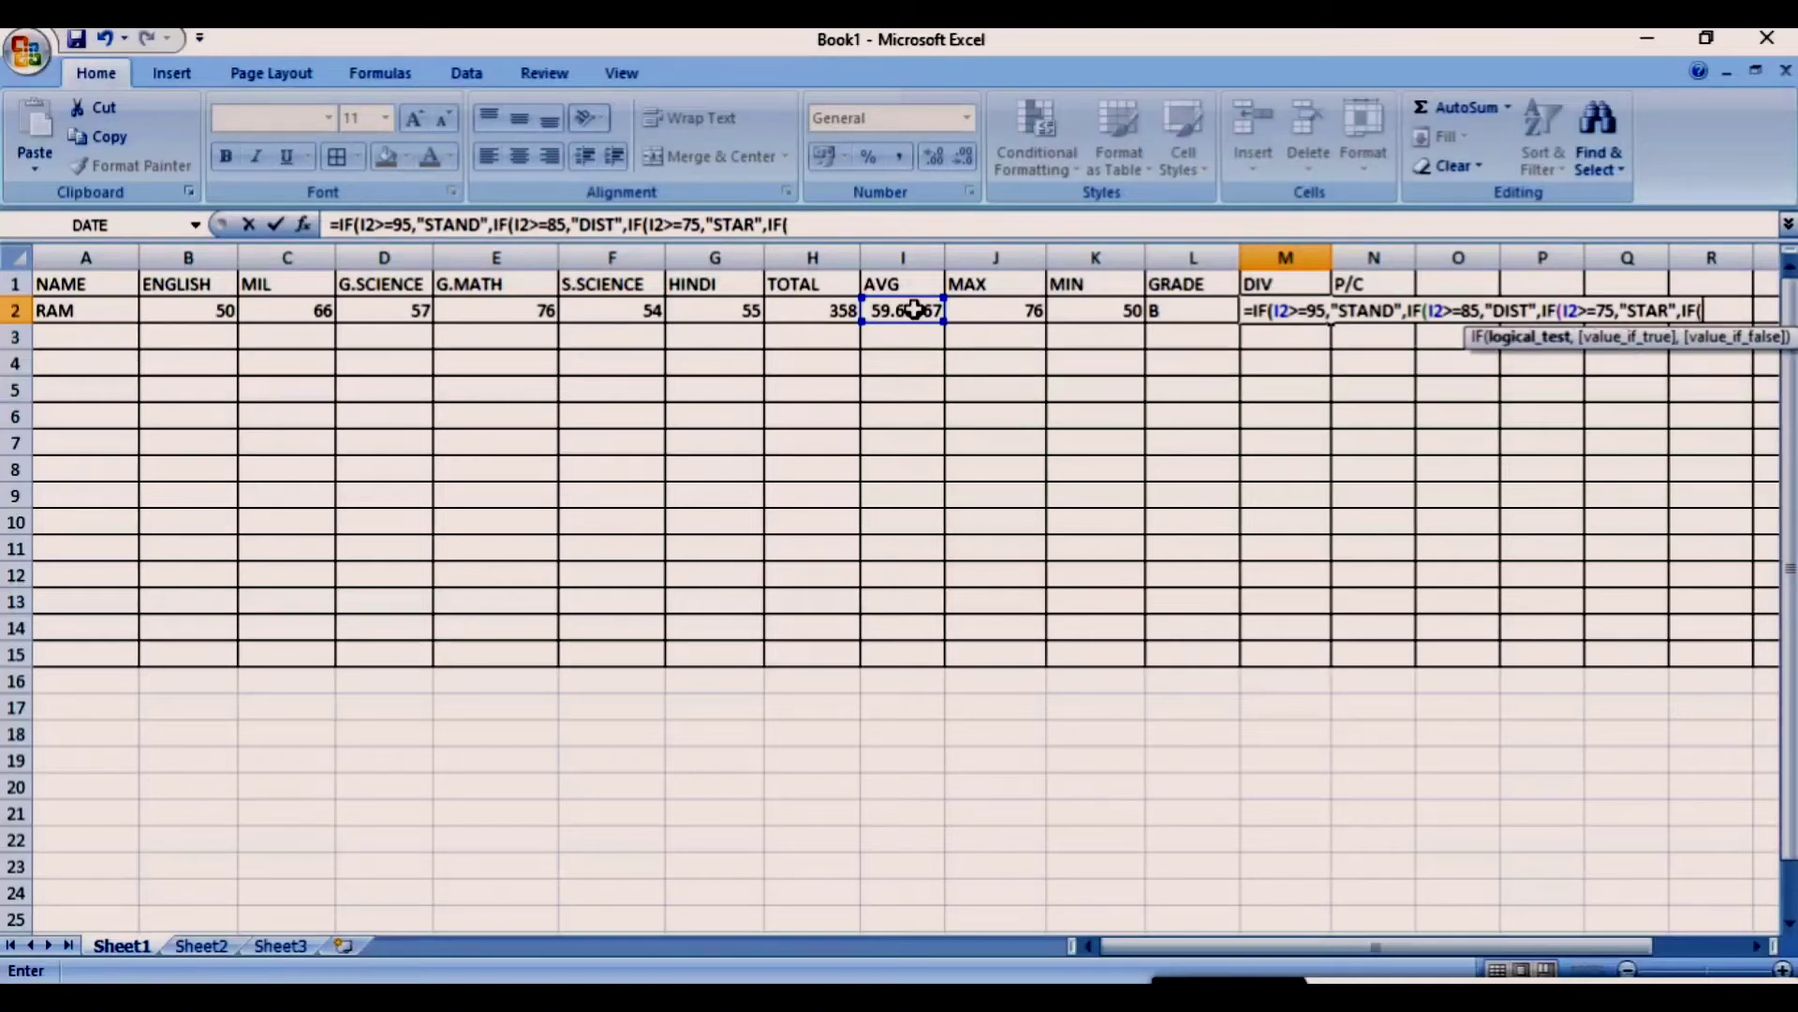
text(I2>)
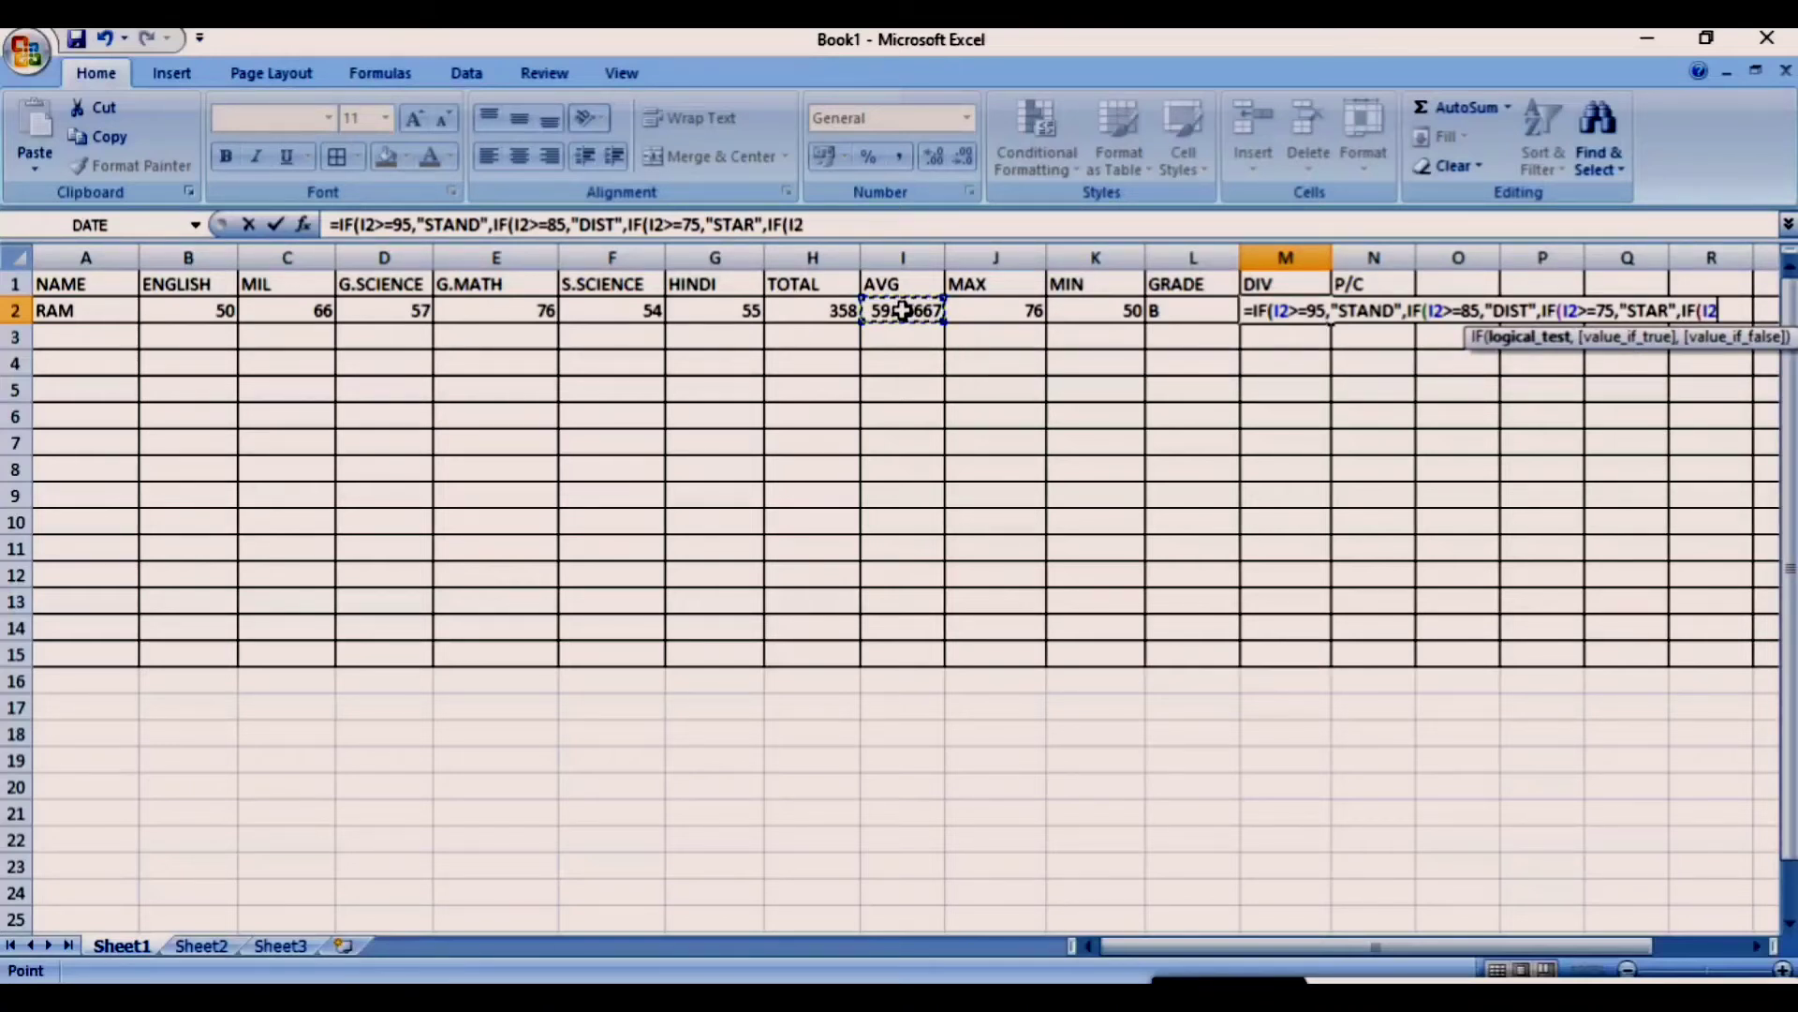
text(=)
text(6)
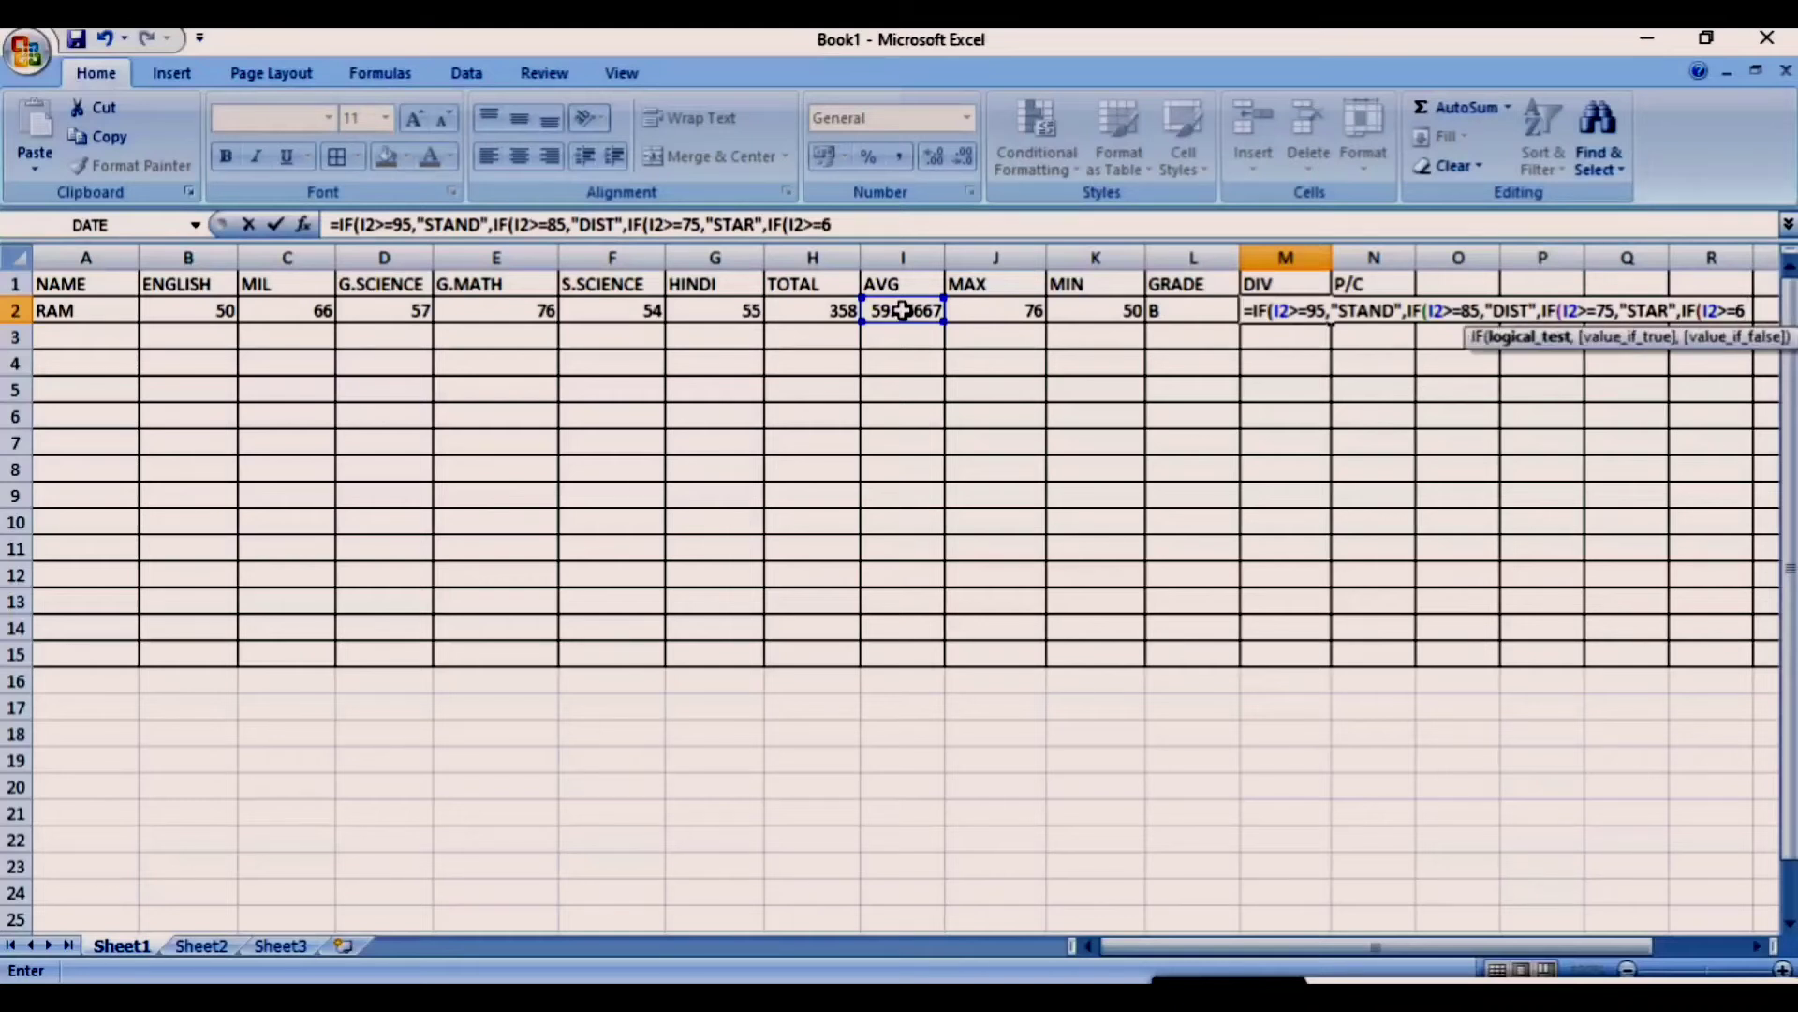
text(0,)
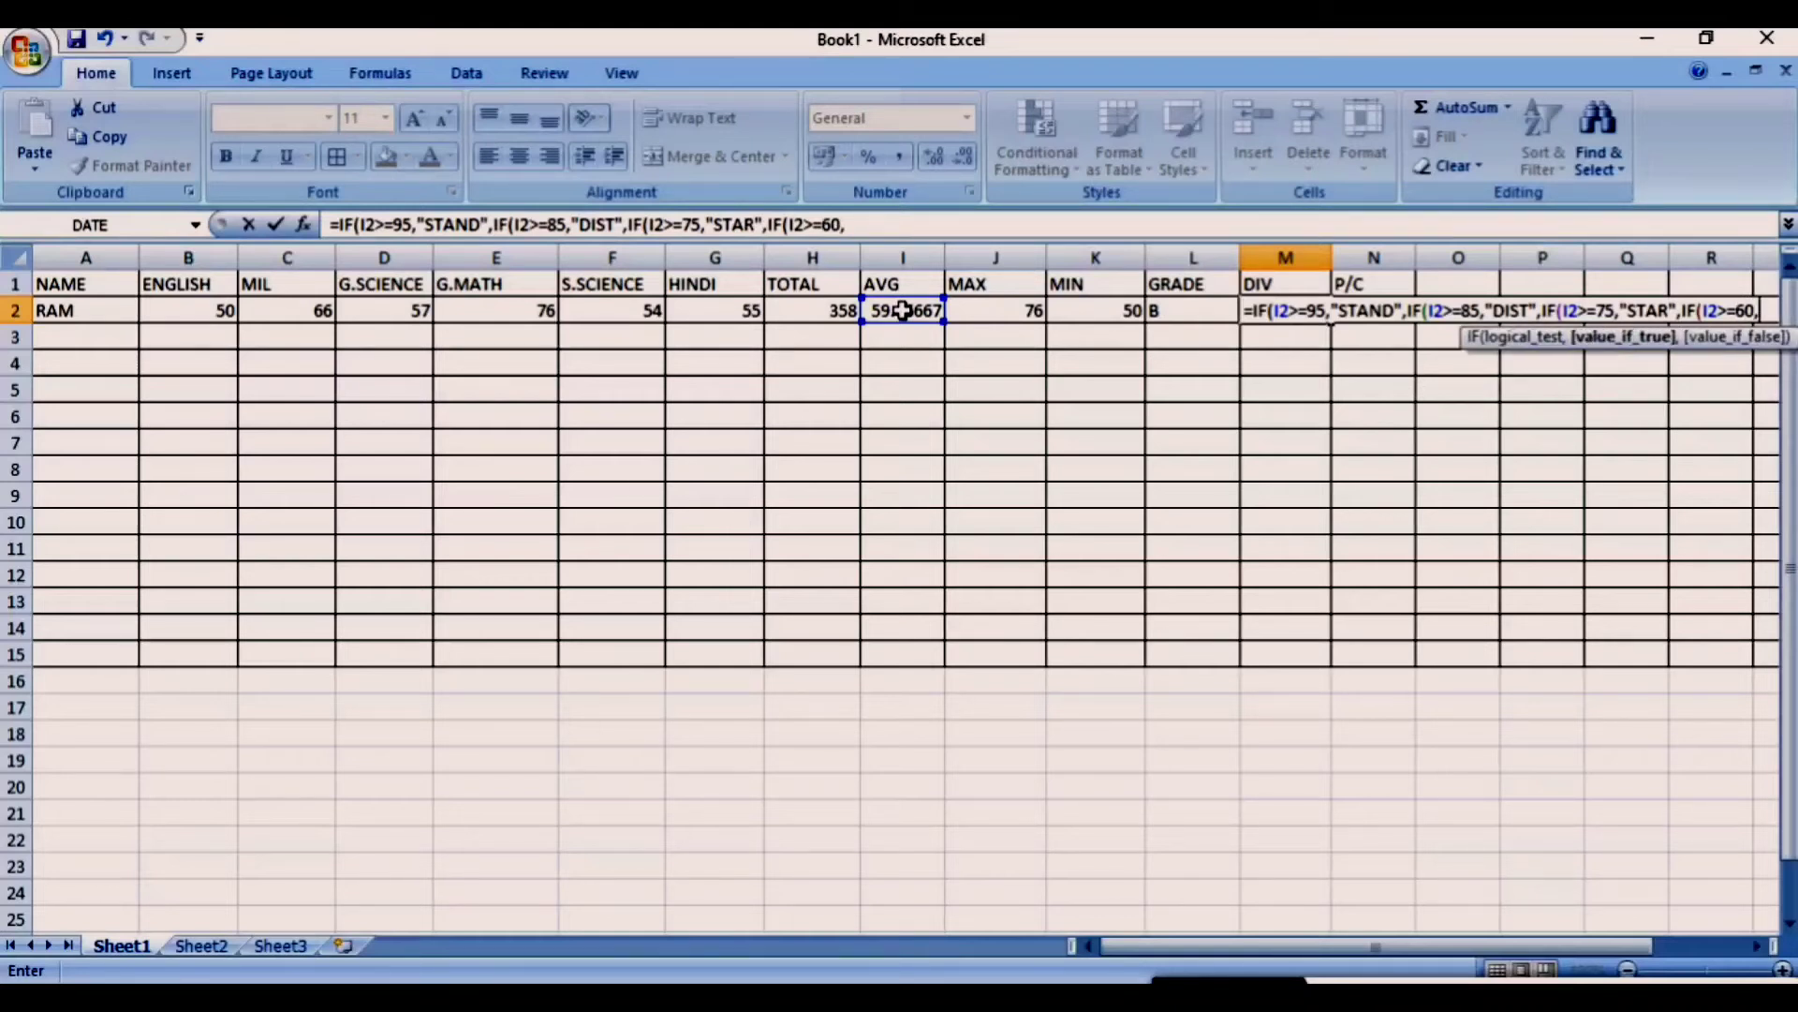
text("1ST)
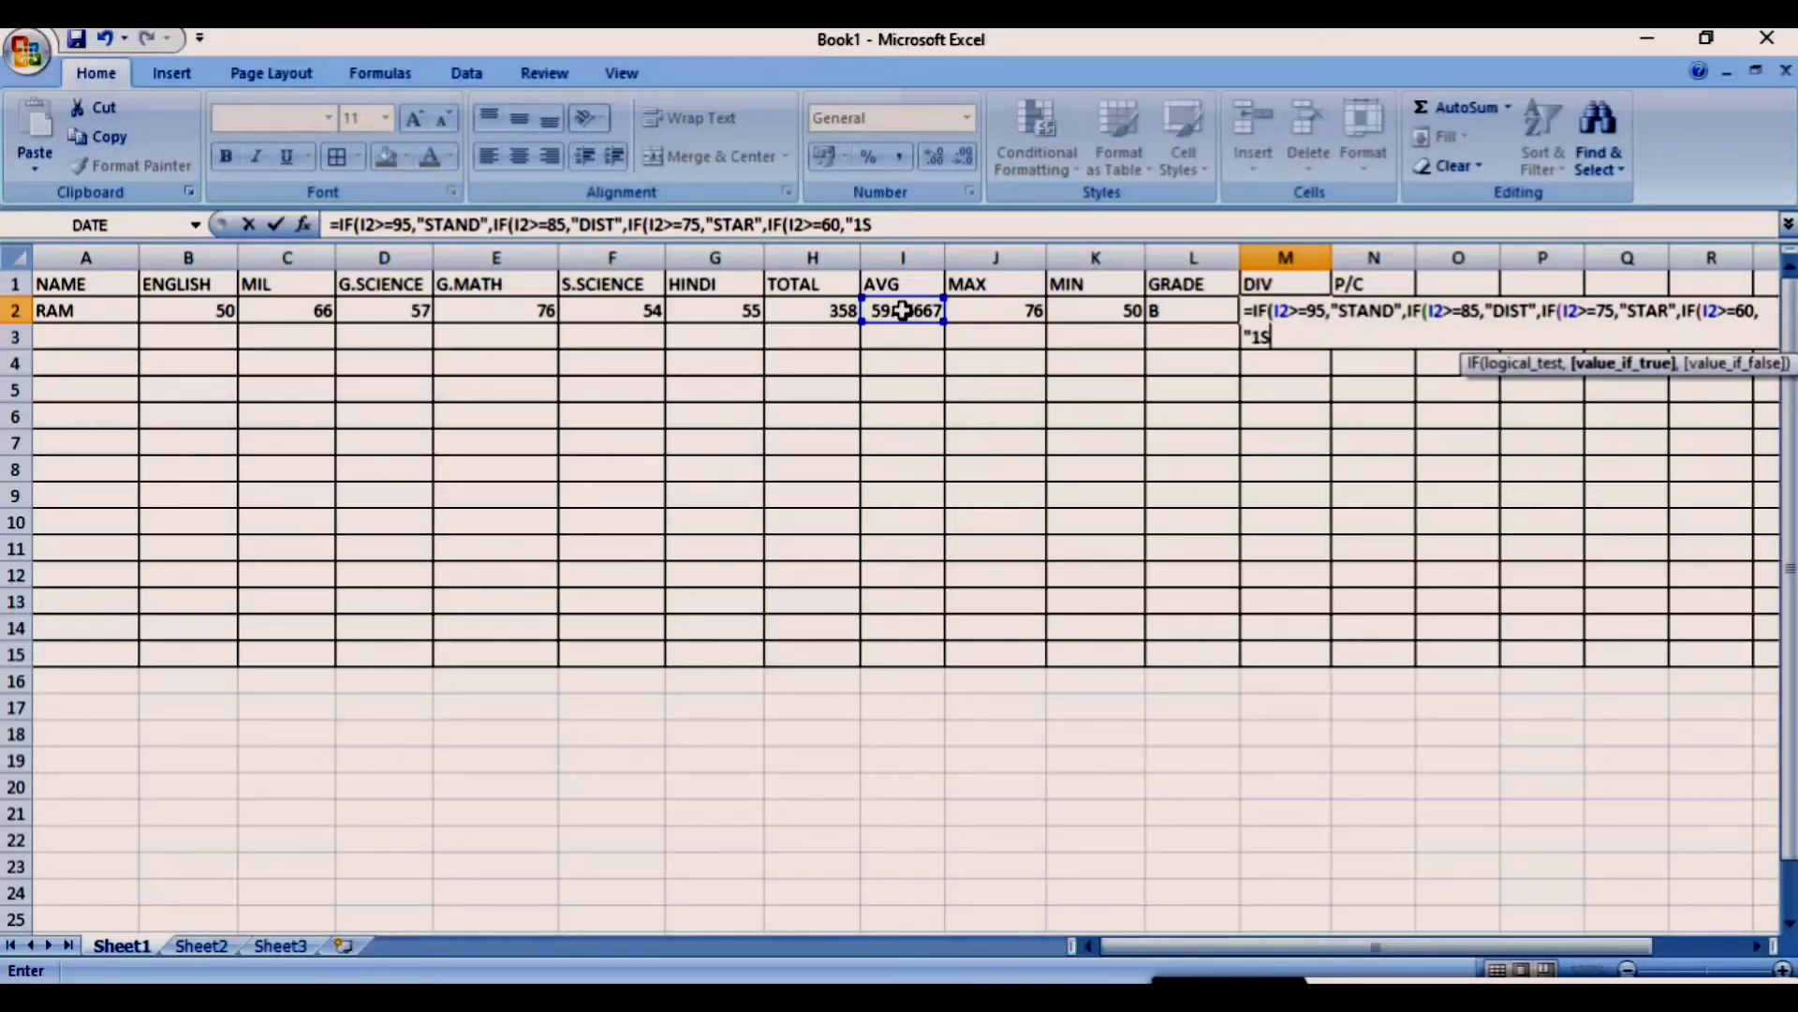
text(",)
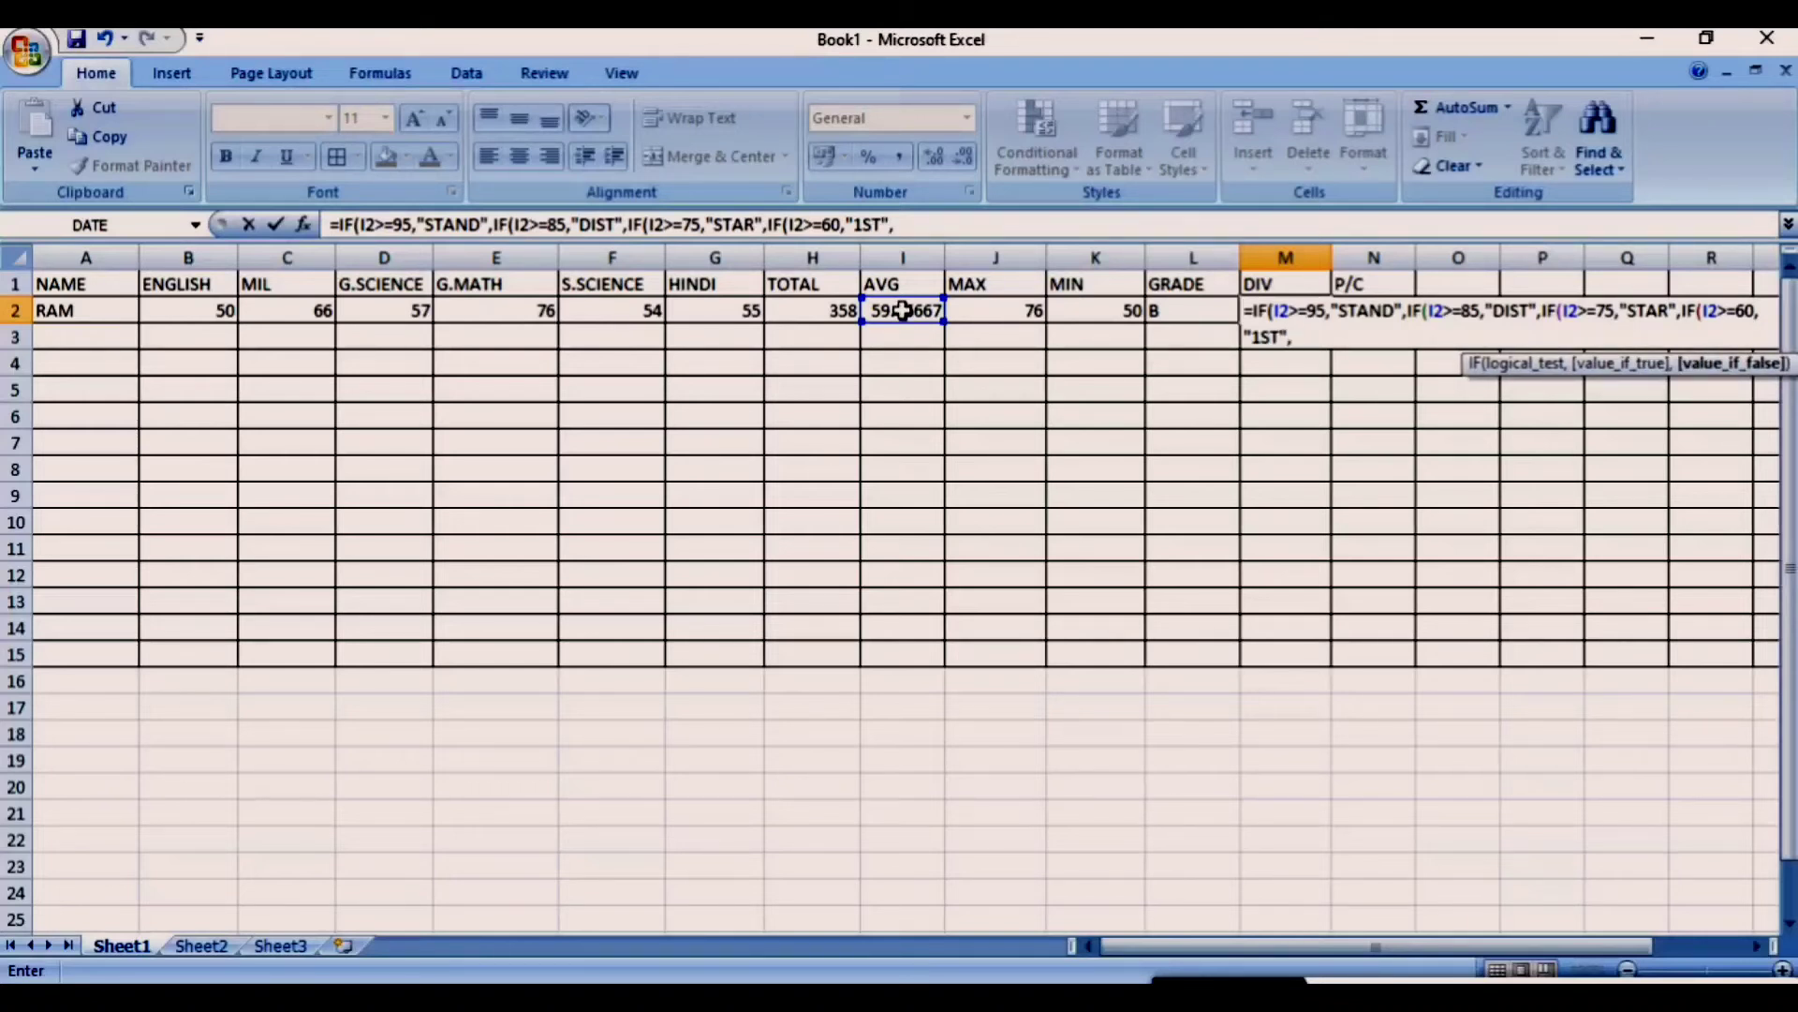
- Extend the DIV formula in M2 with a nested IF that returns "2ND" when I2>=45
text(IF)
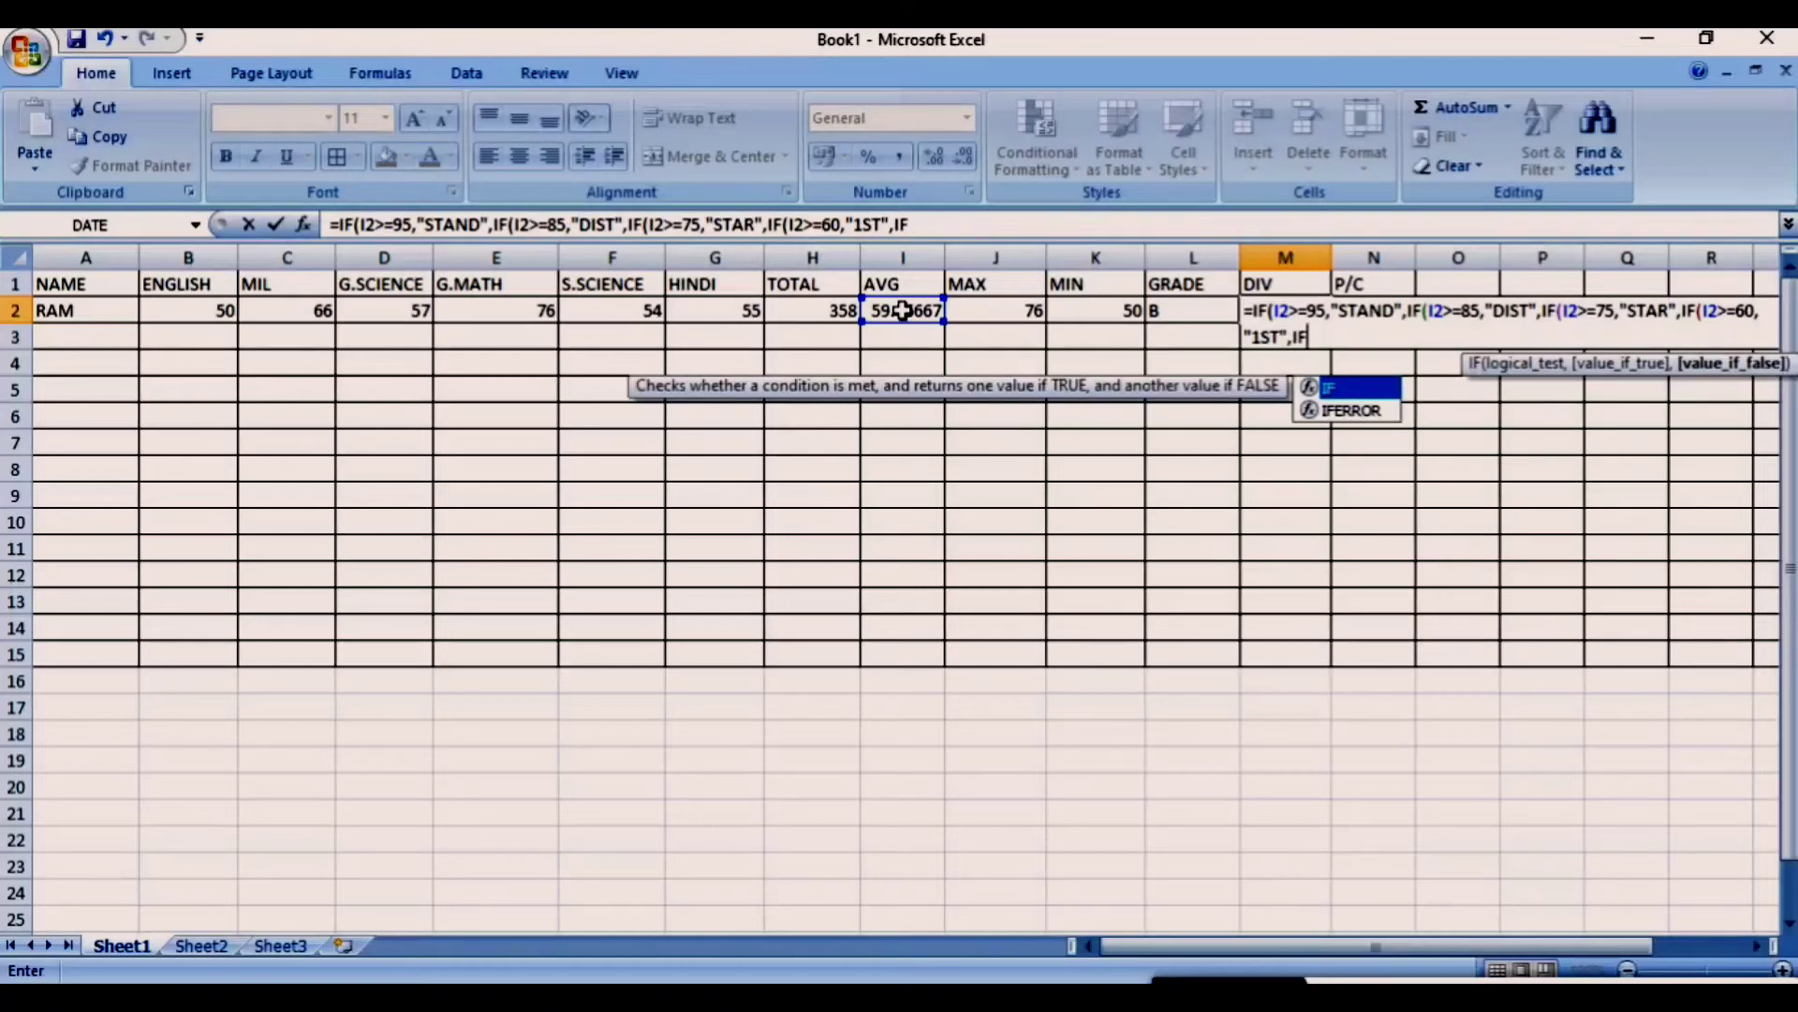
text(()
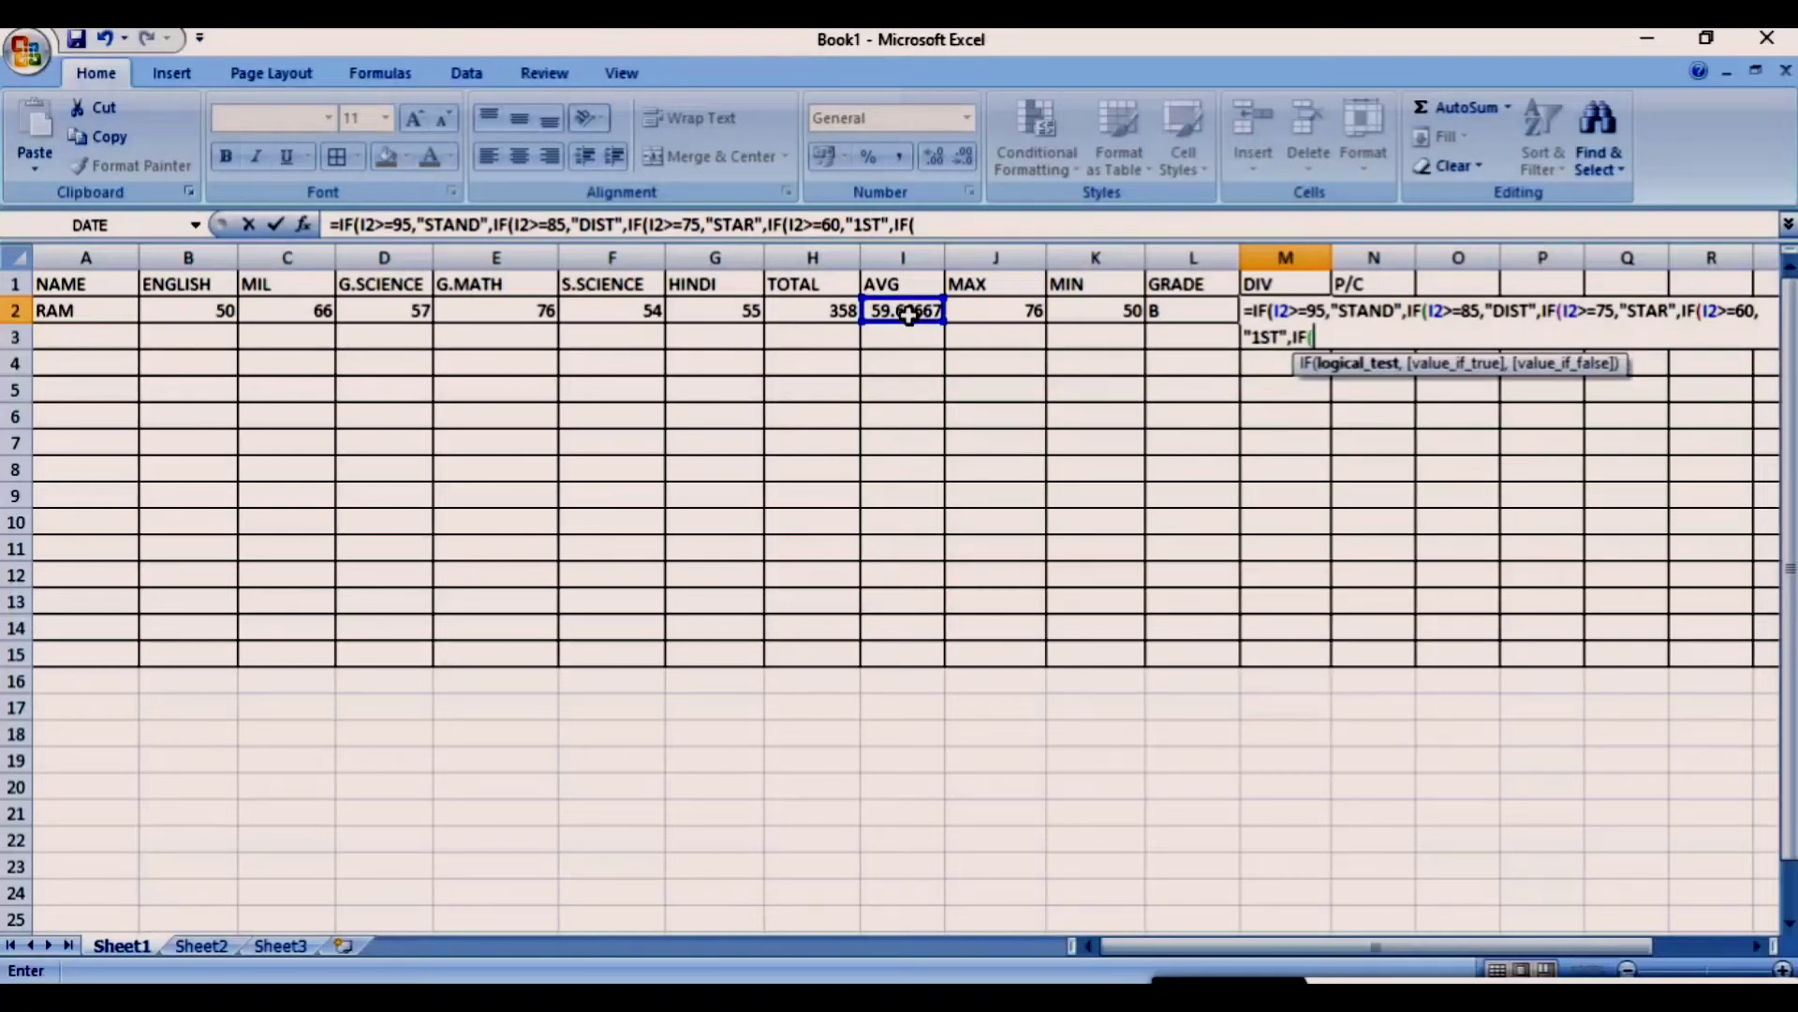
click(904, 311)
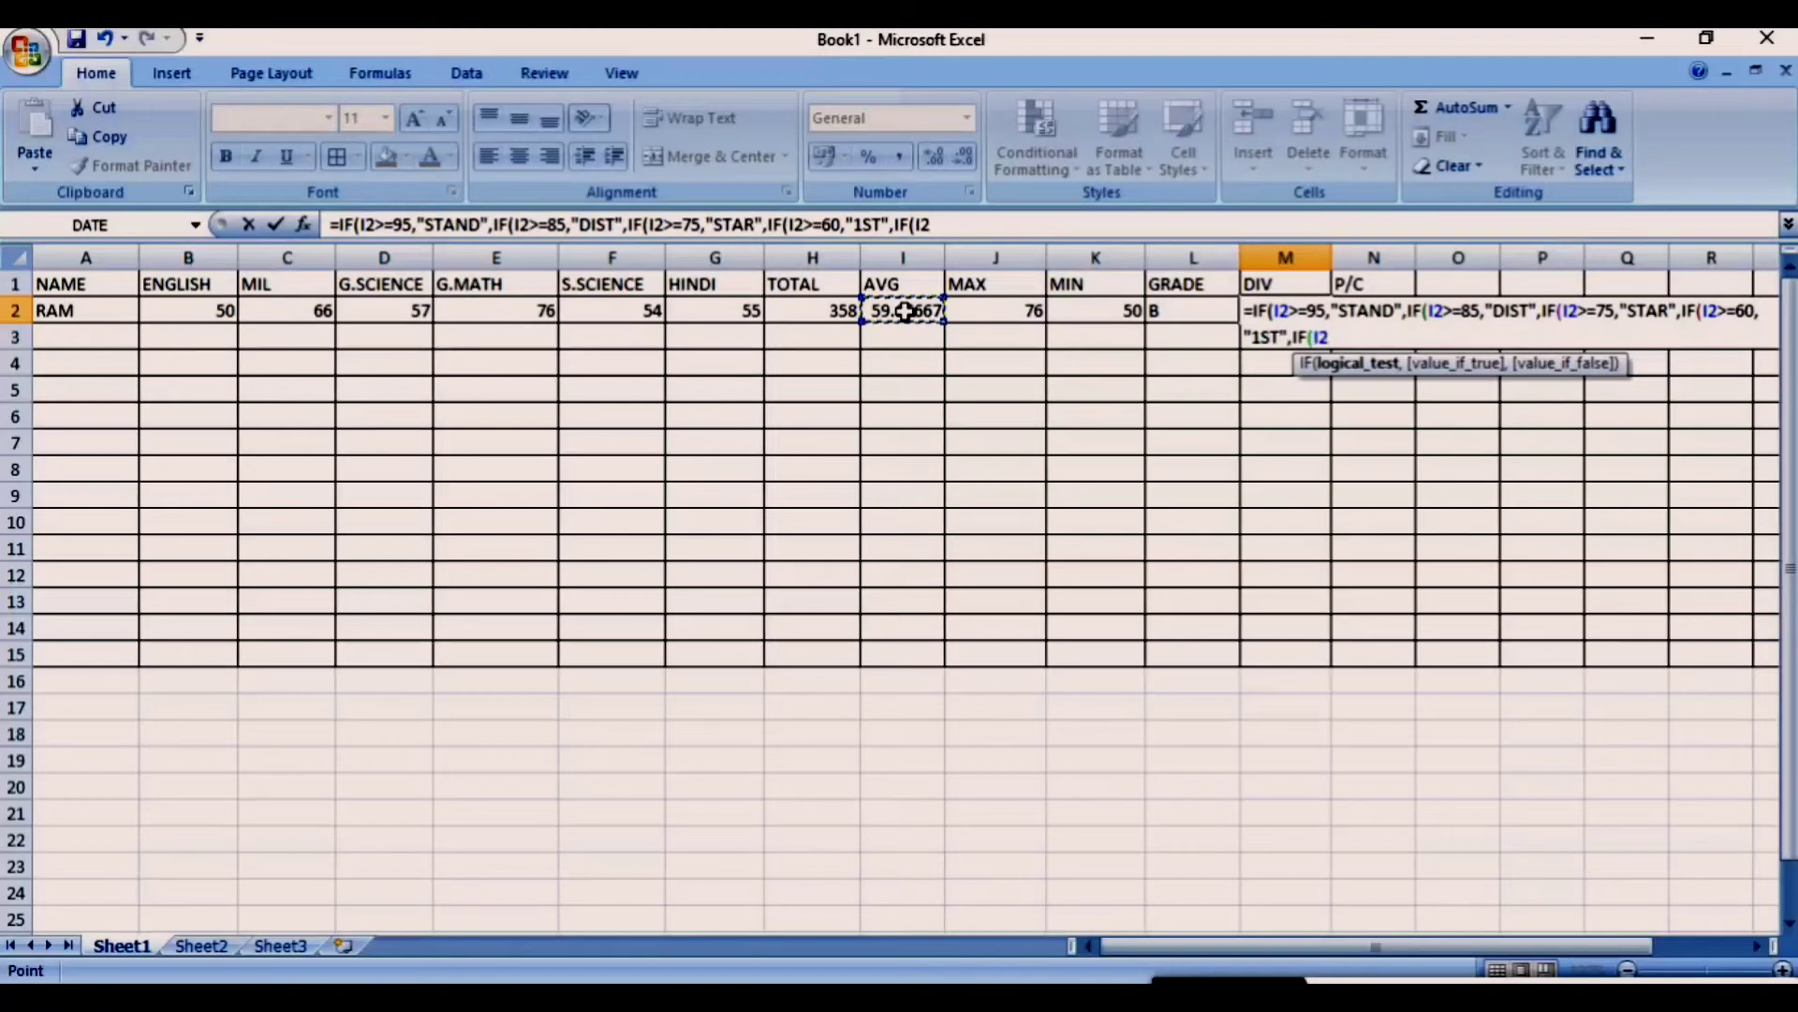
text(>=)
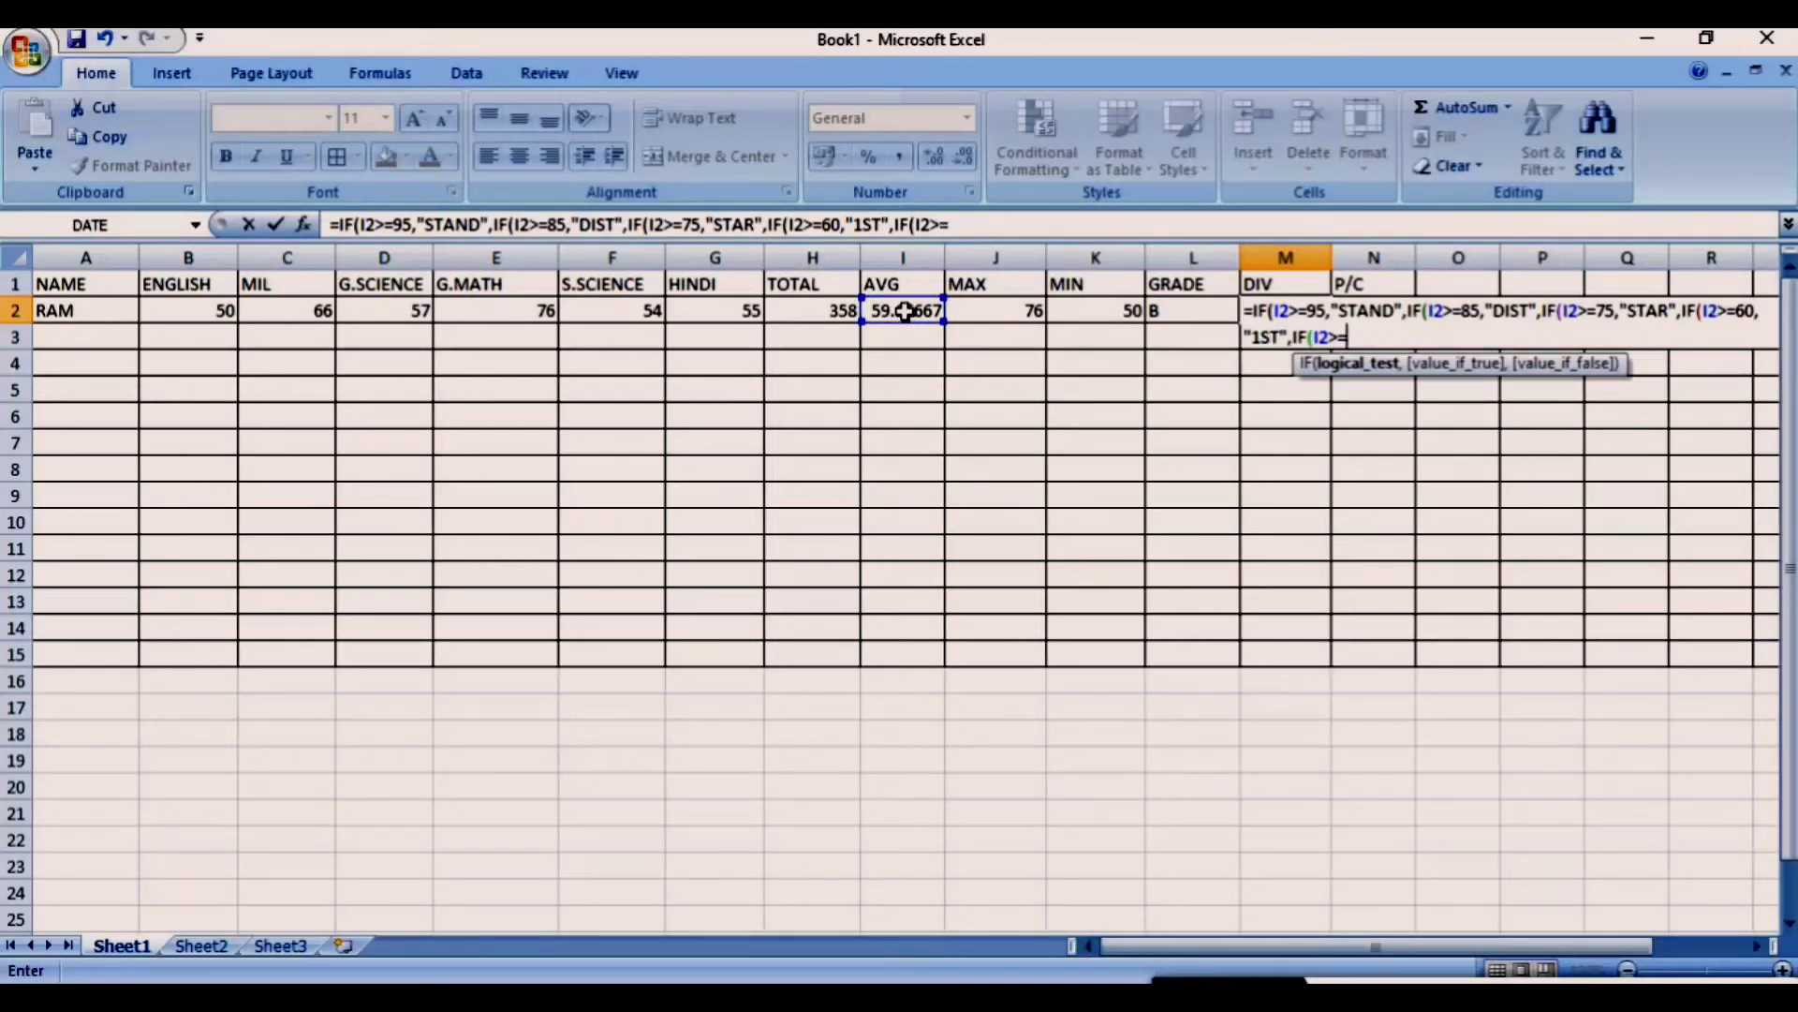
text(45,")
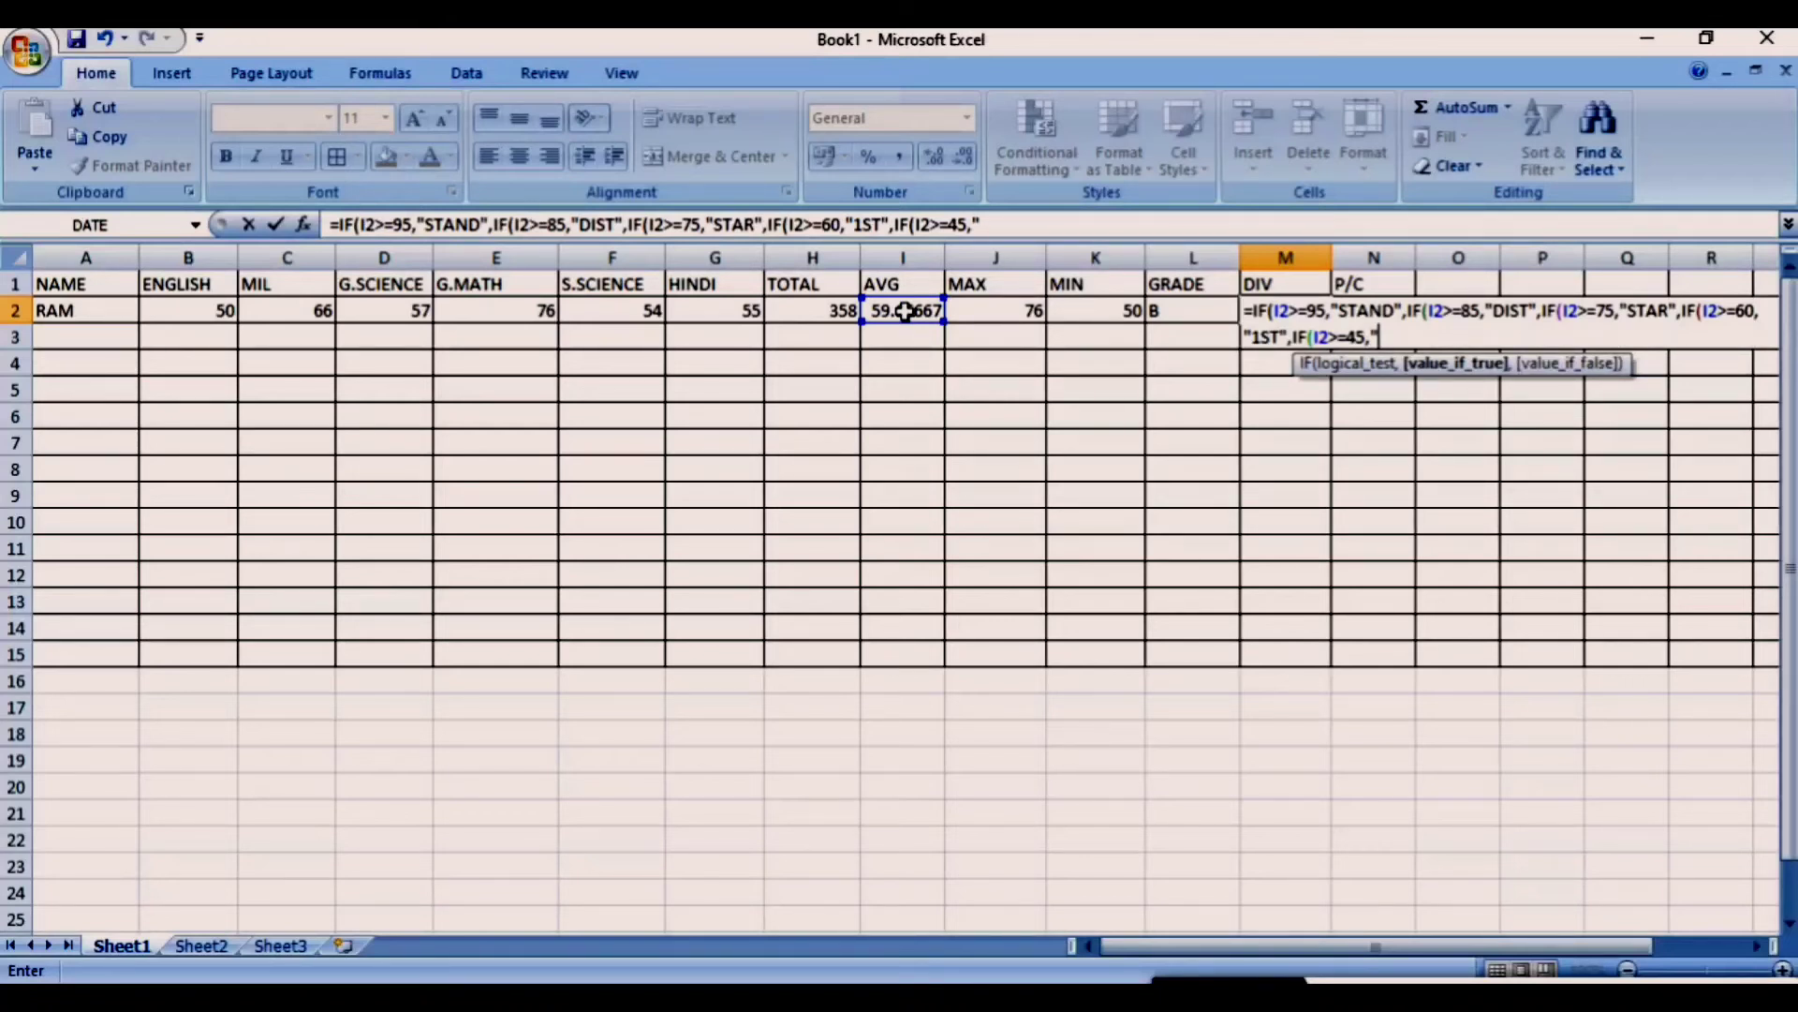
text(2ND",)
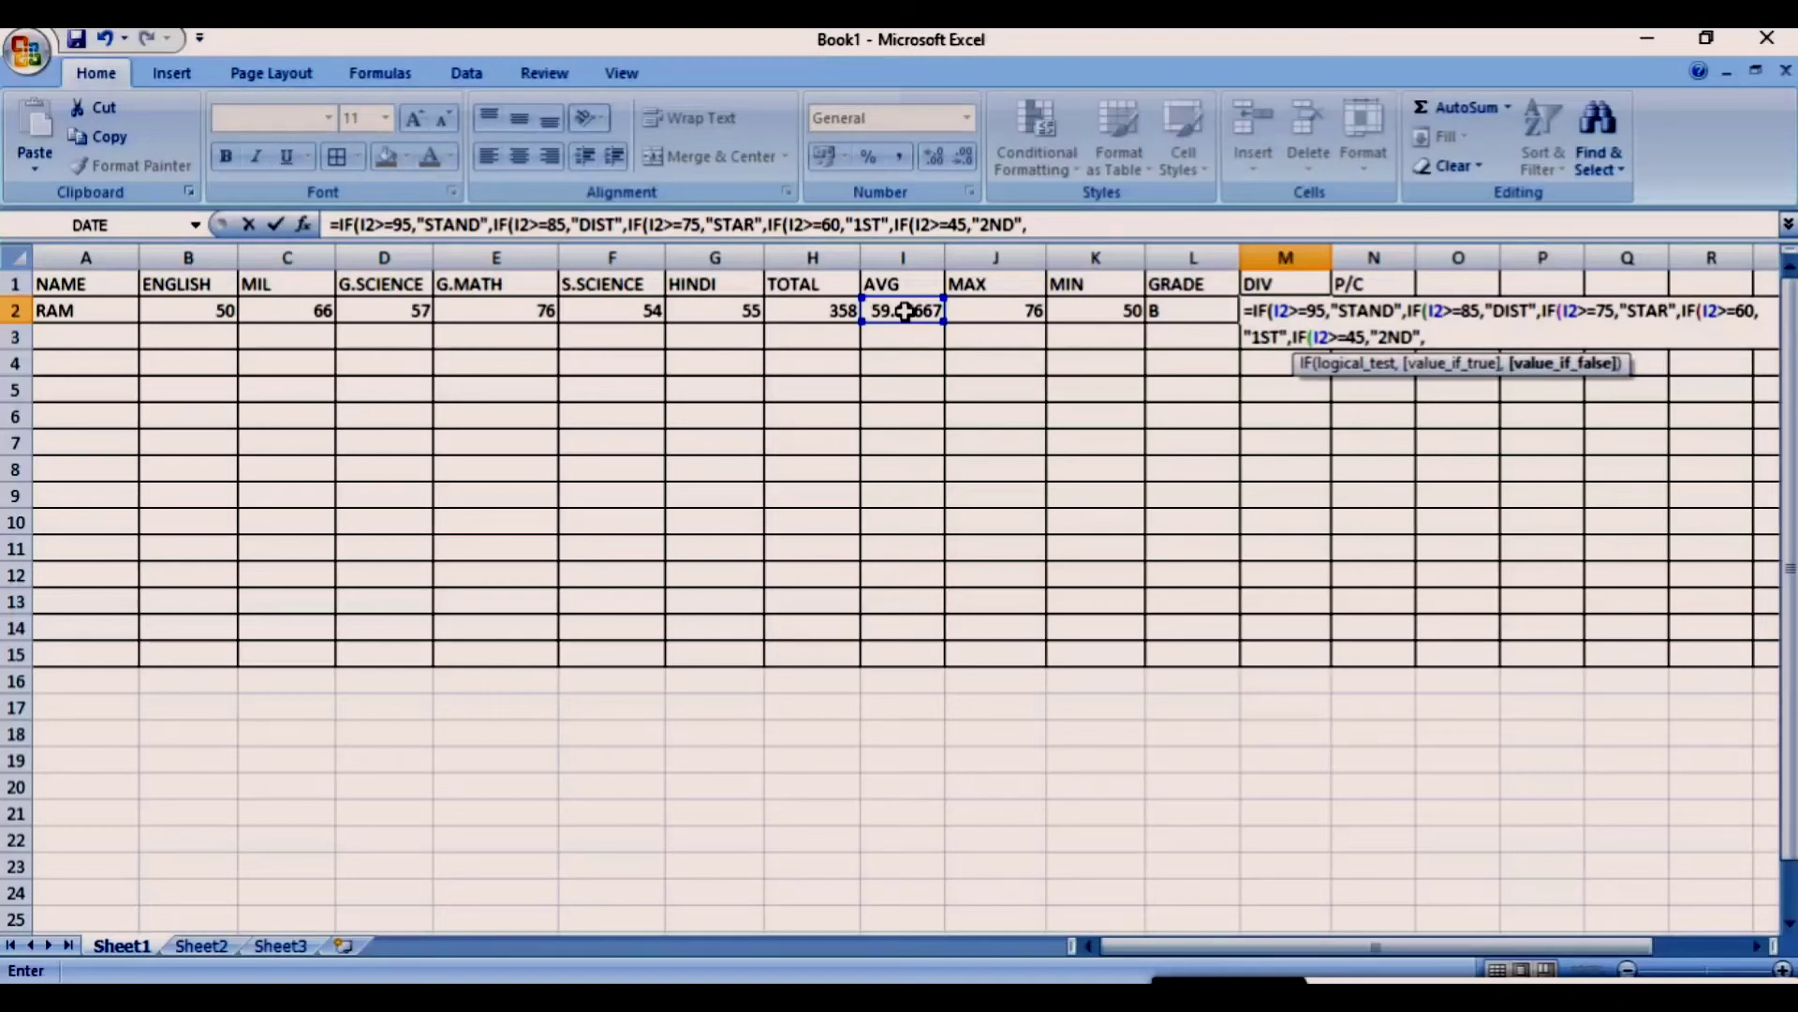
text(")
key(BackSpace)
key(BackSpace)
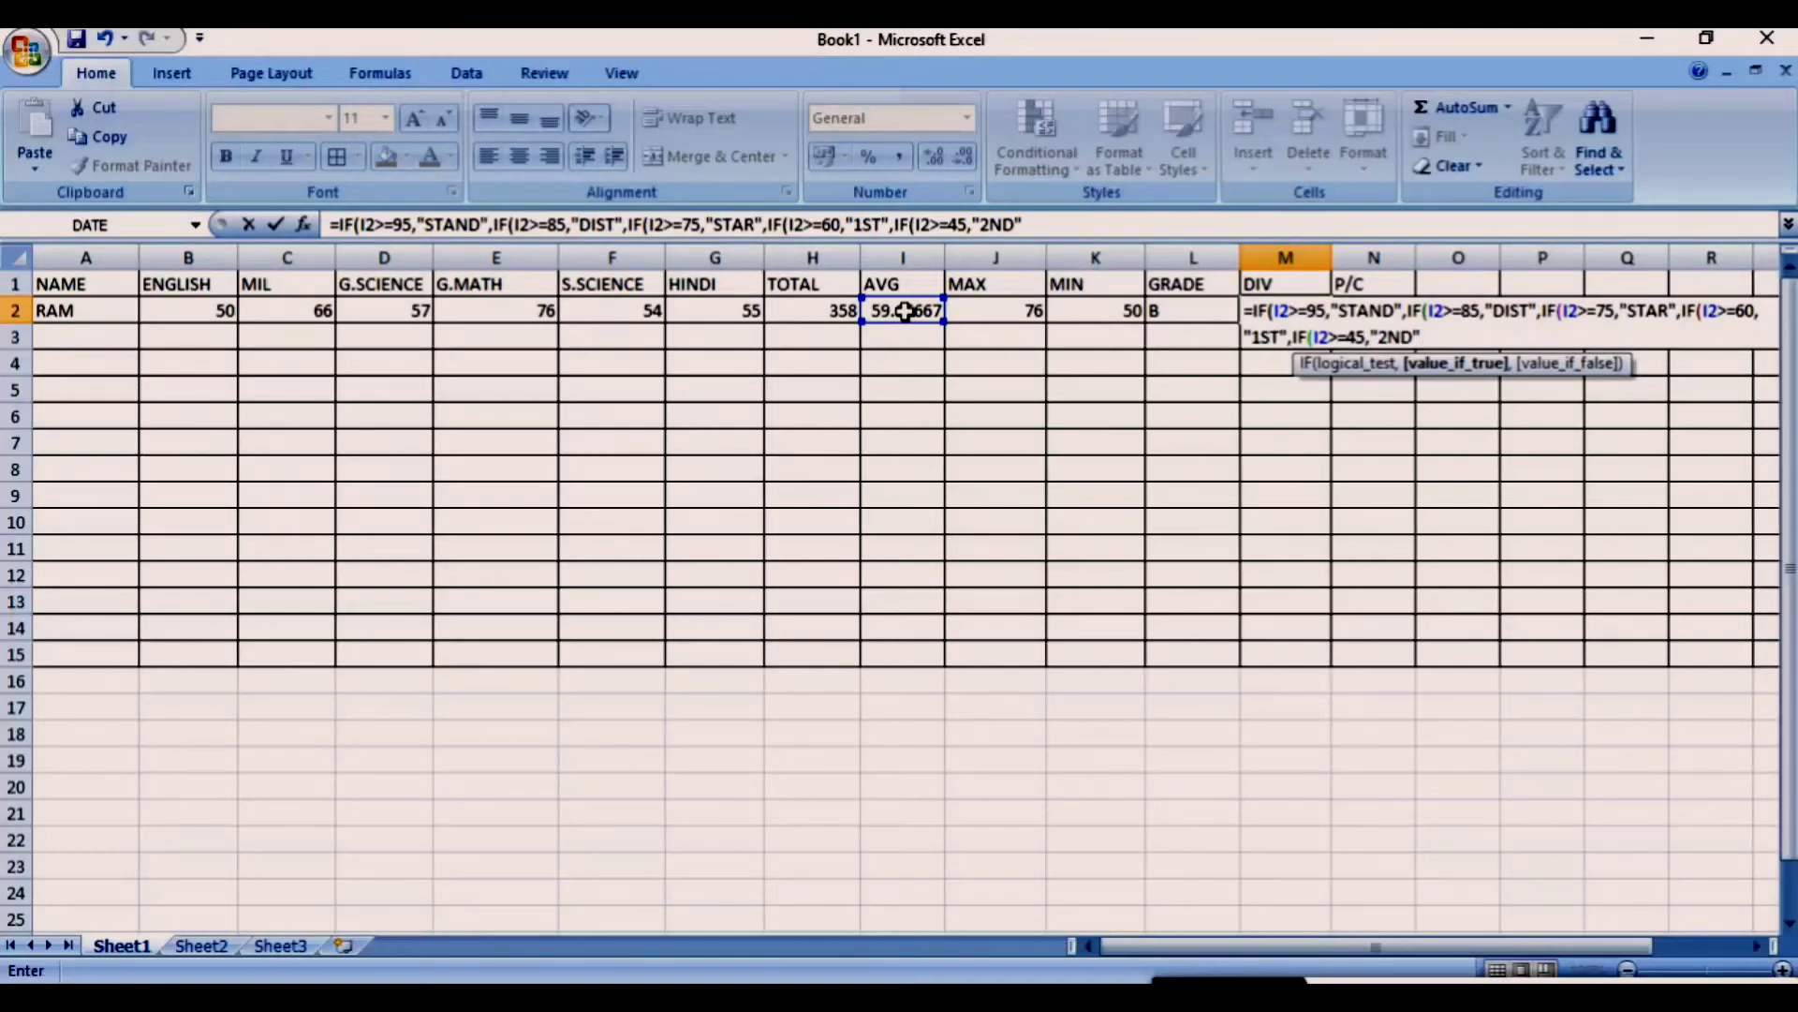
text(,)
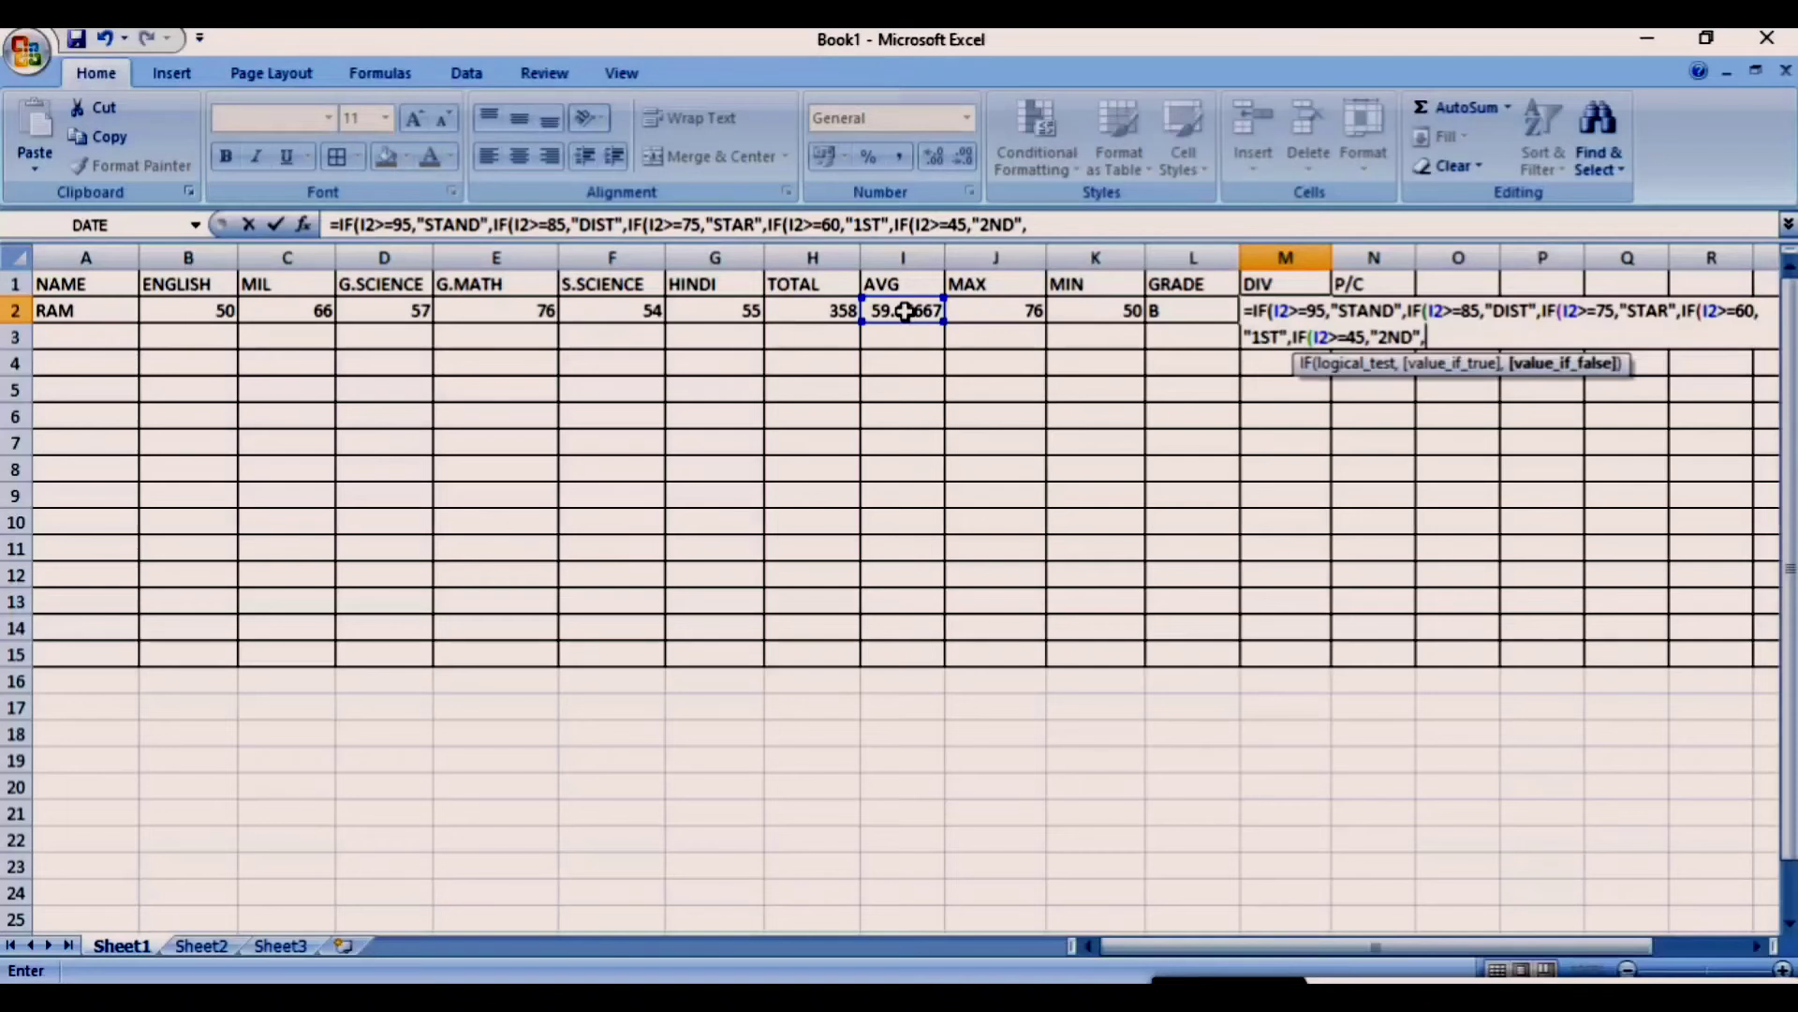
- Add a nested IF to the DIV formula that returns "3RD" when I2>=30
text(IF)
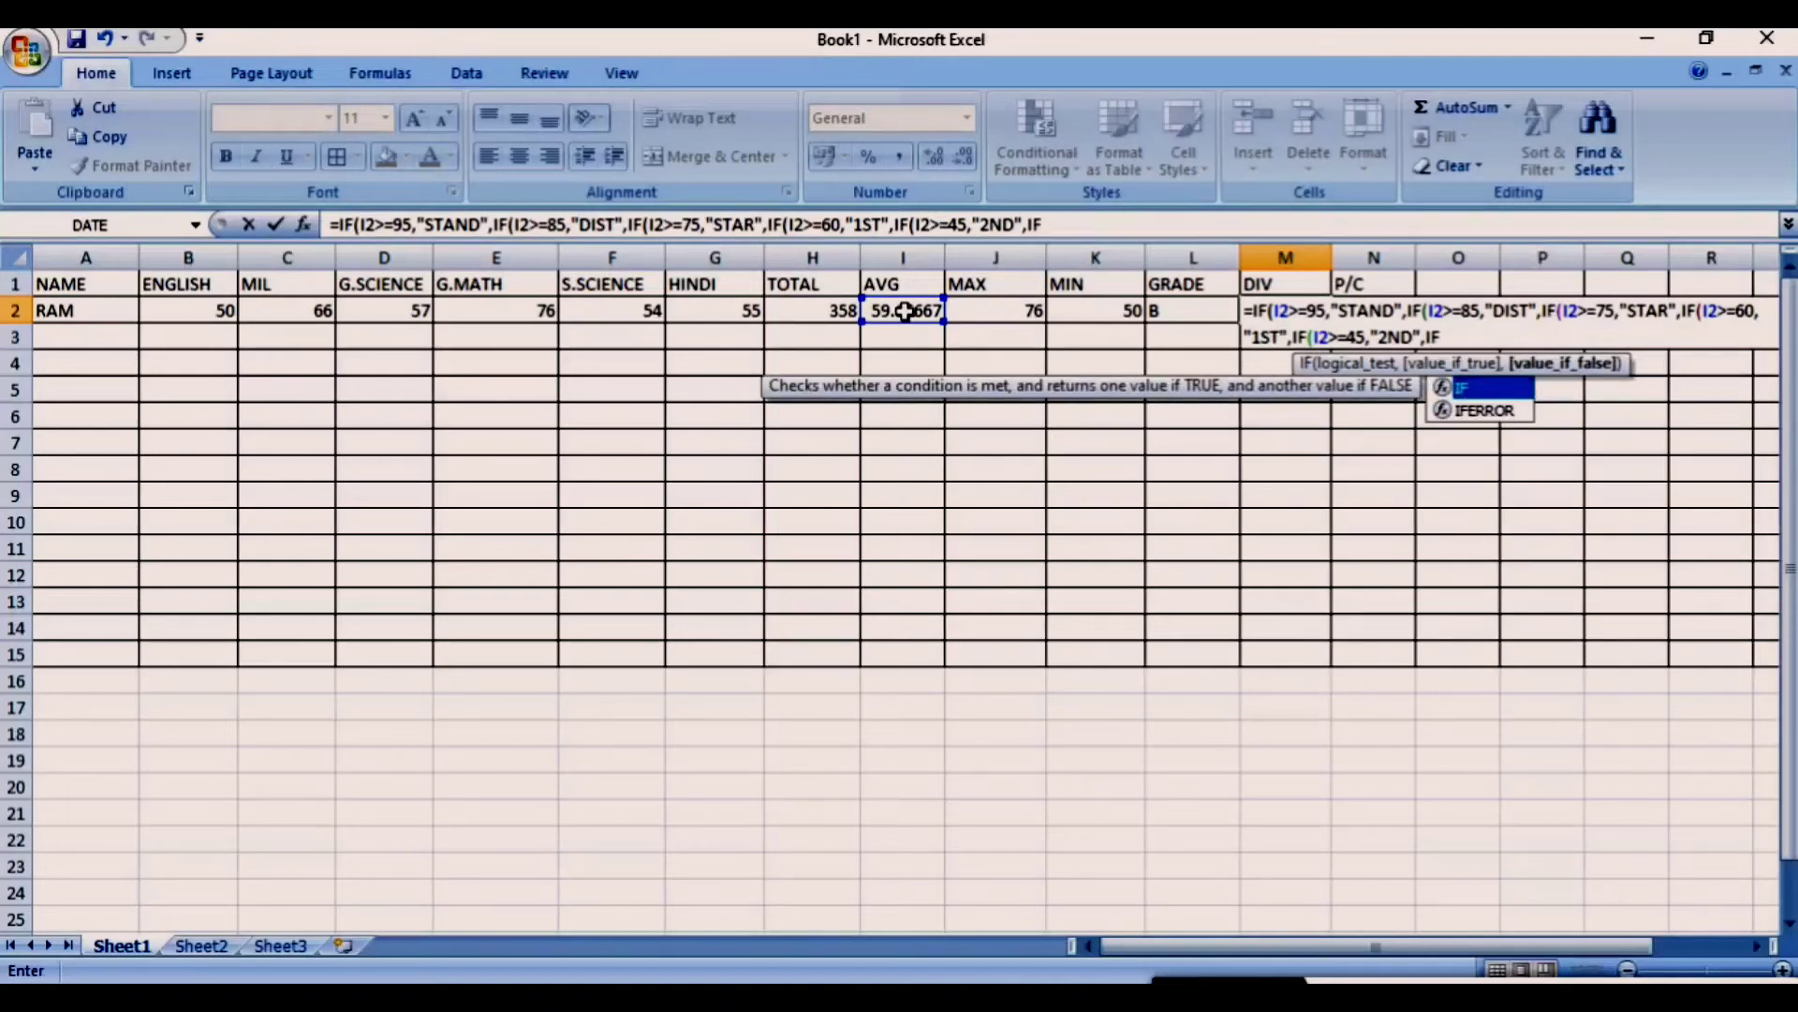
text(()
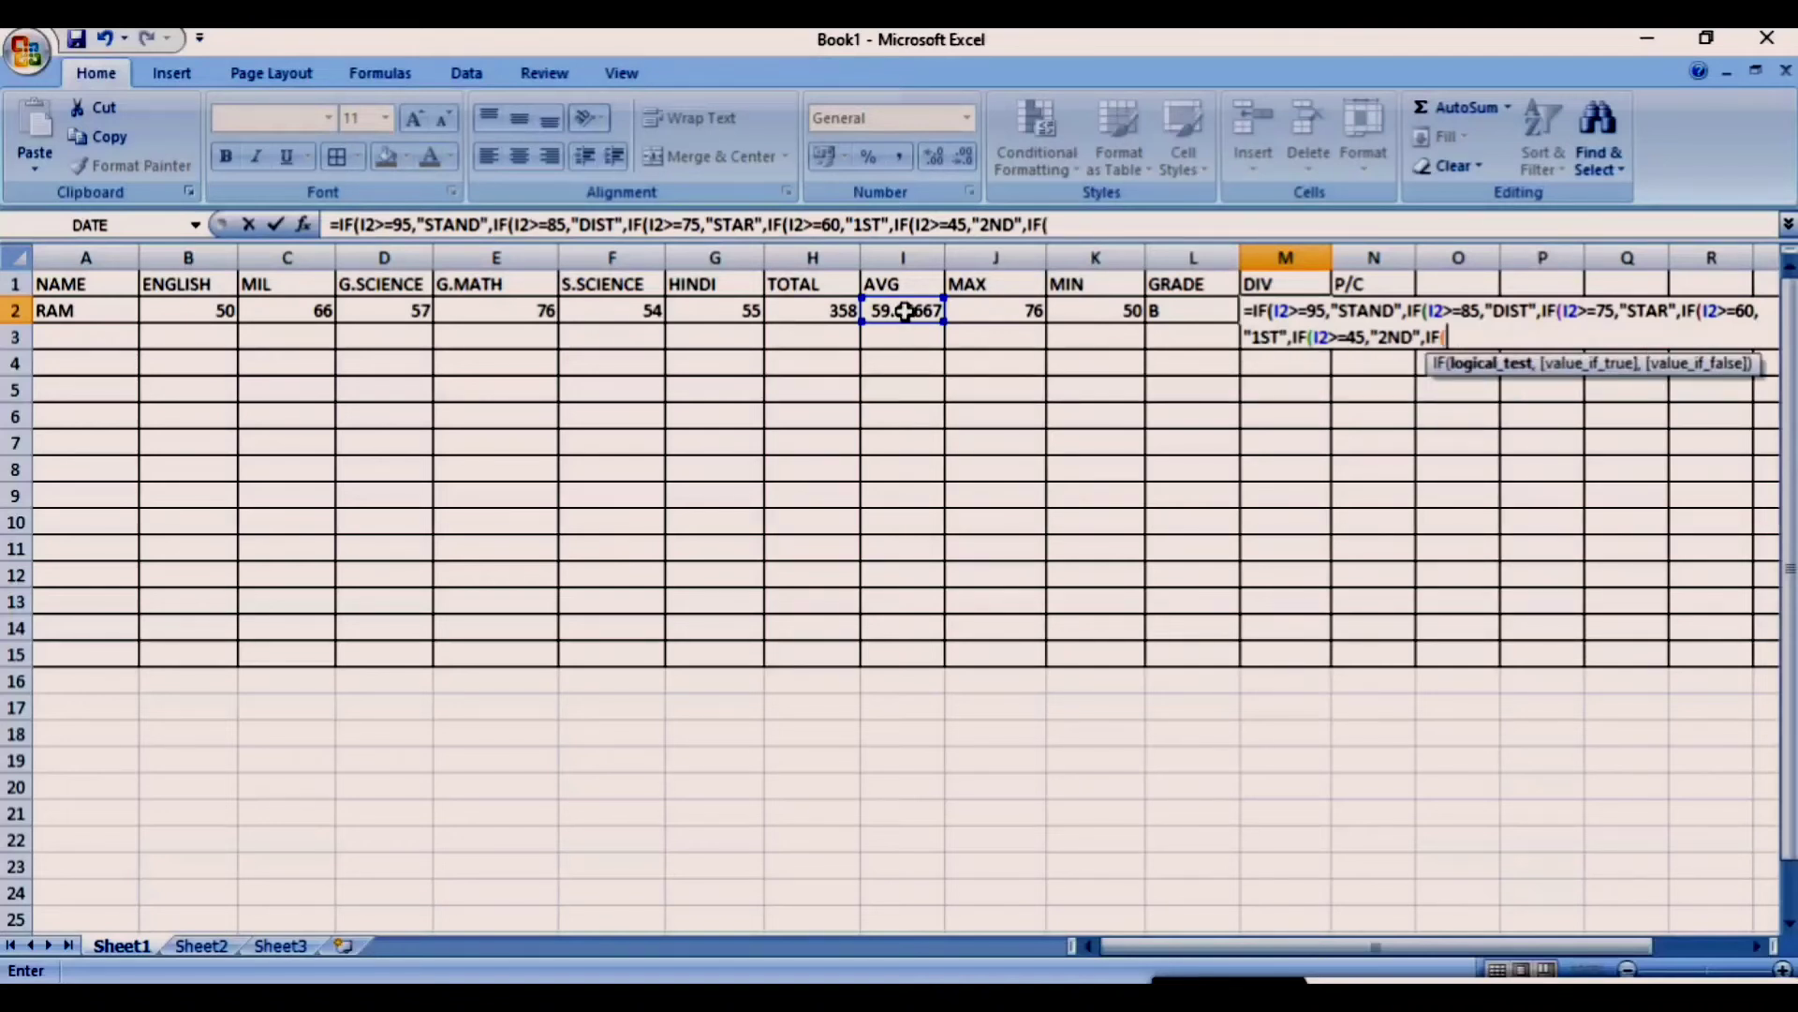
click(903, 312)
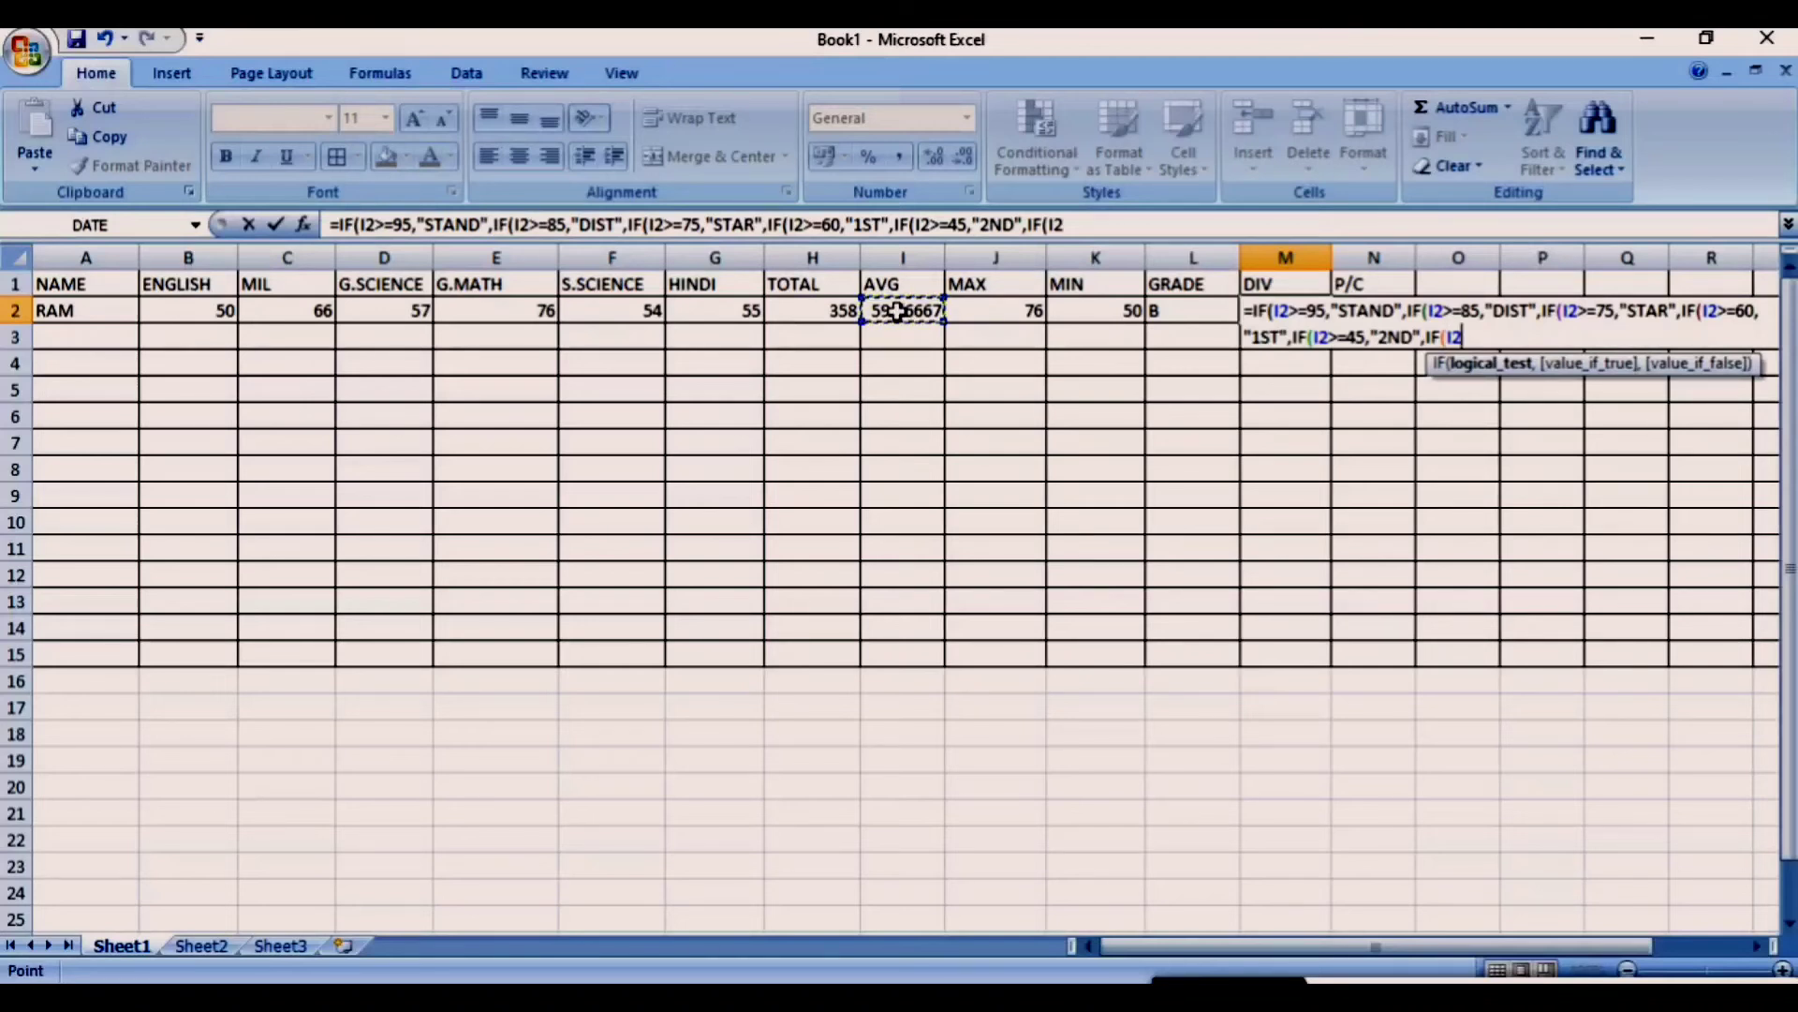
text(>=30)
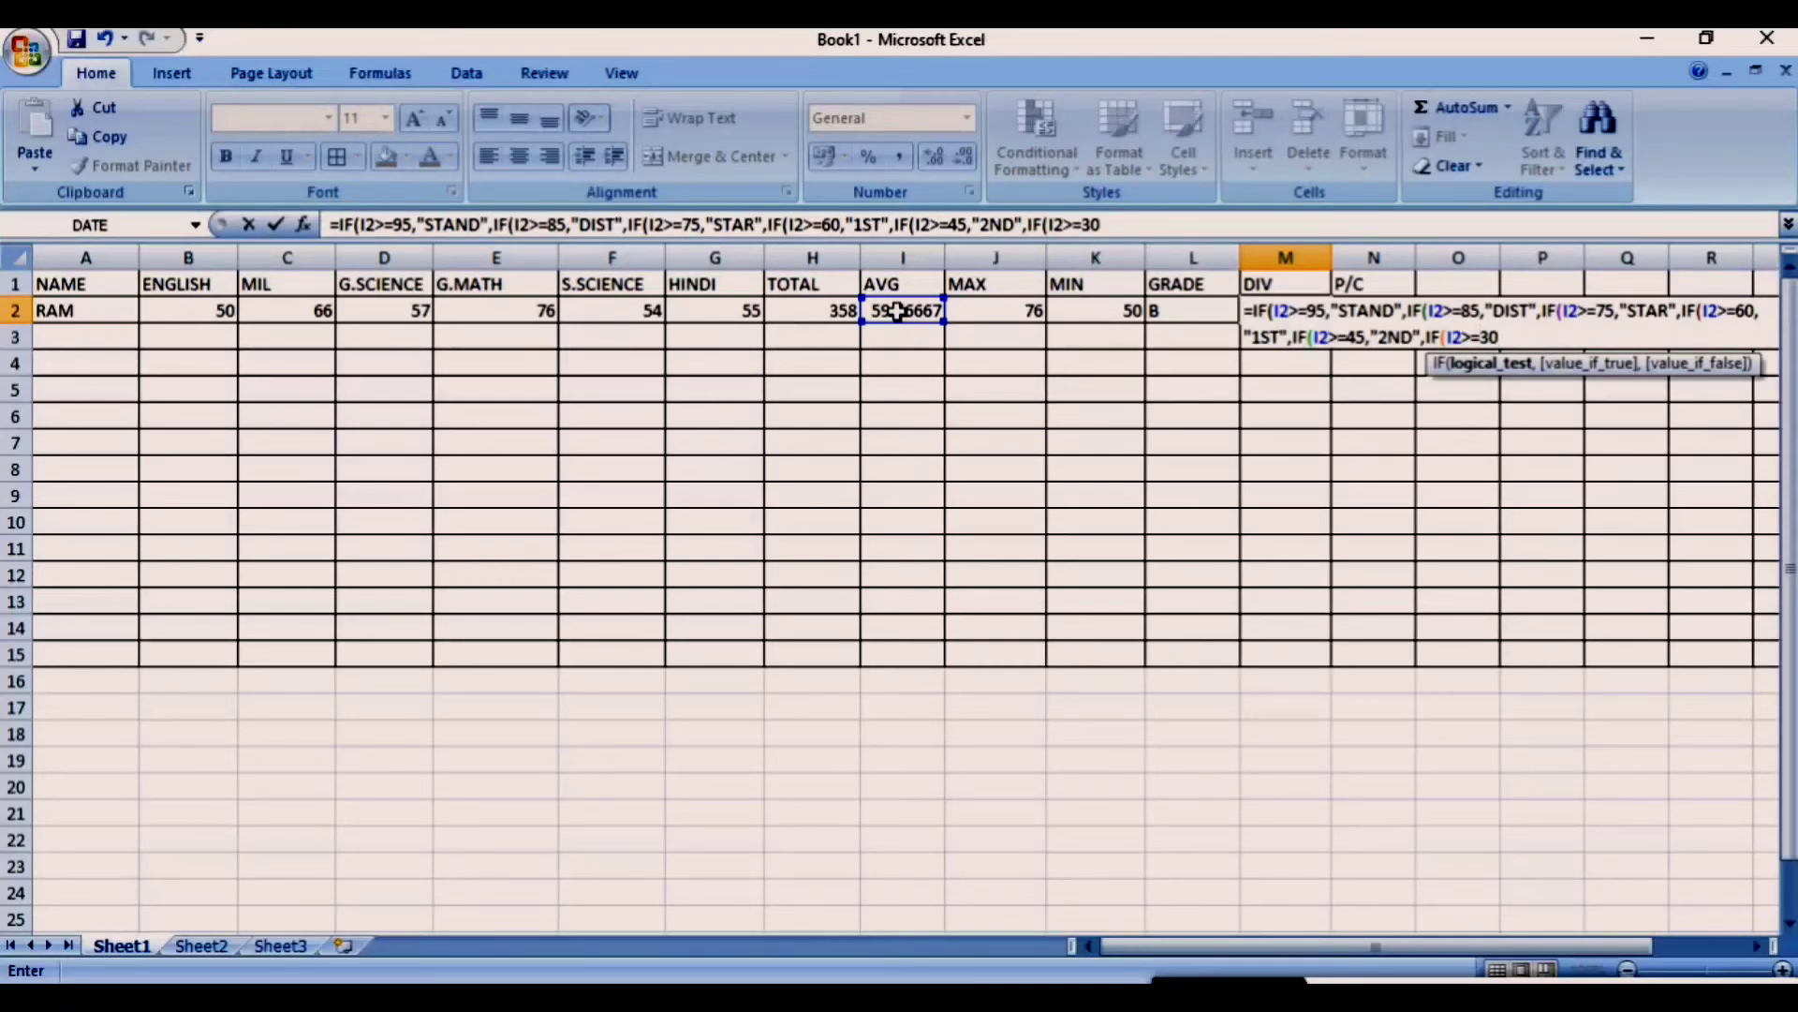
text(,)
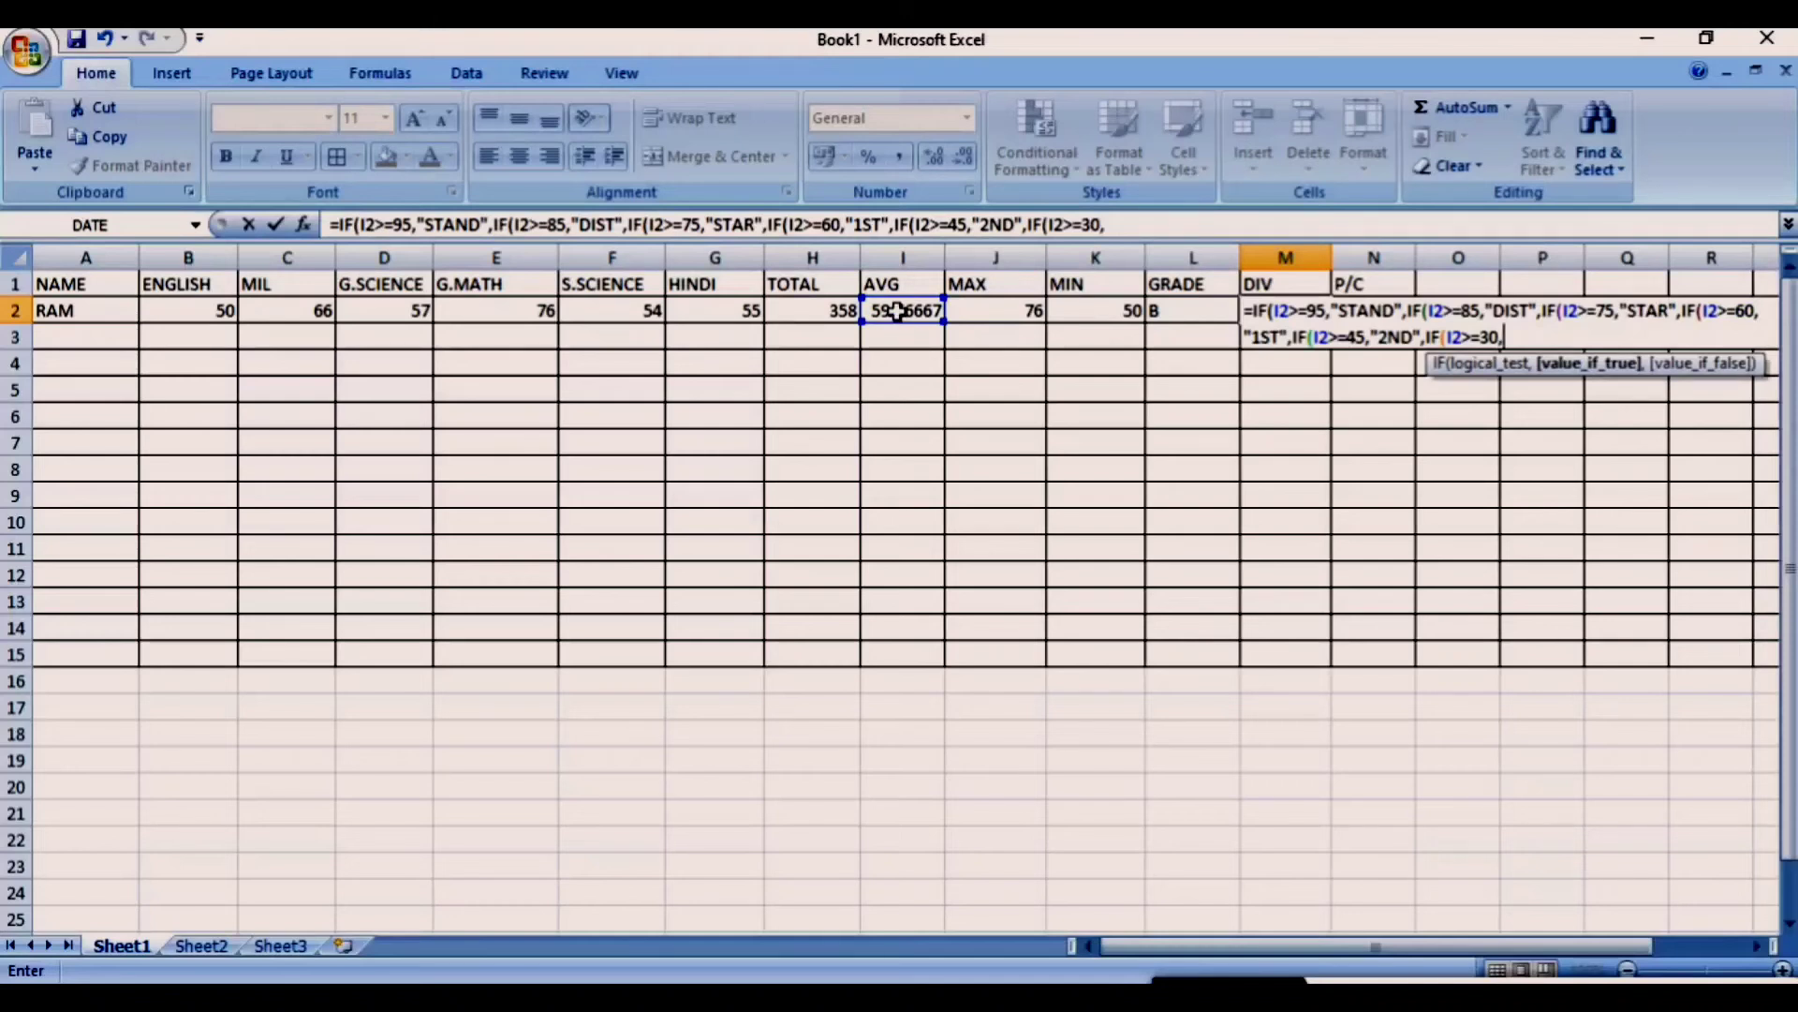
text(")
text(3RD",)
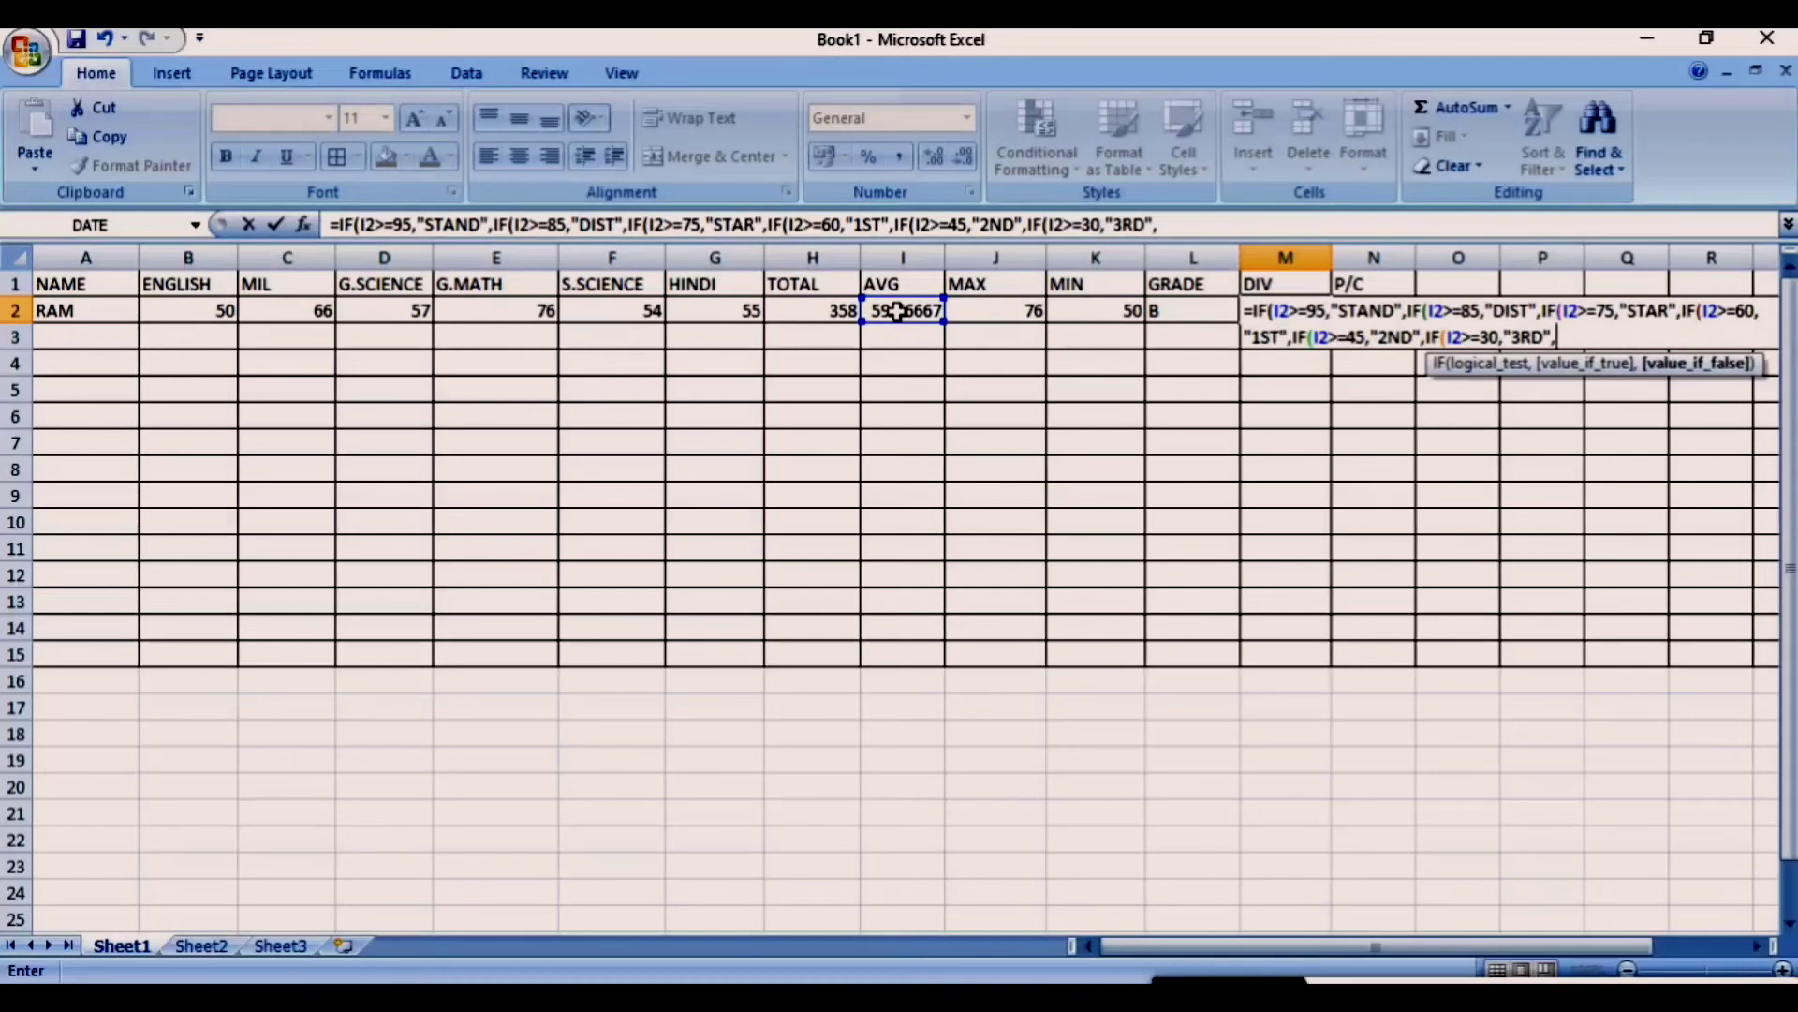
- Finish the DIV formula with "FAIL" as the final false value, close all six nested IFs and enter it
text(")
text(FAIL")
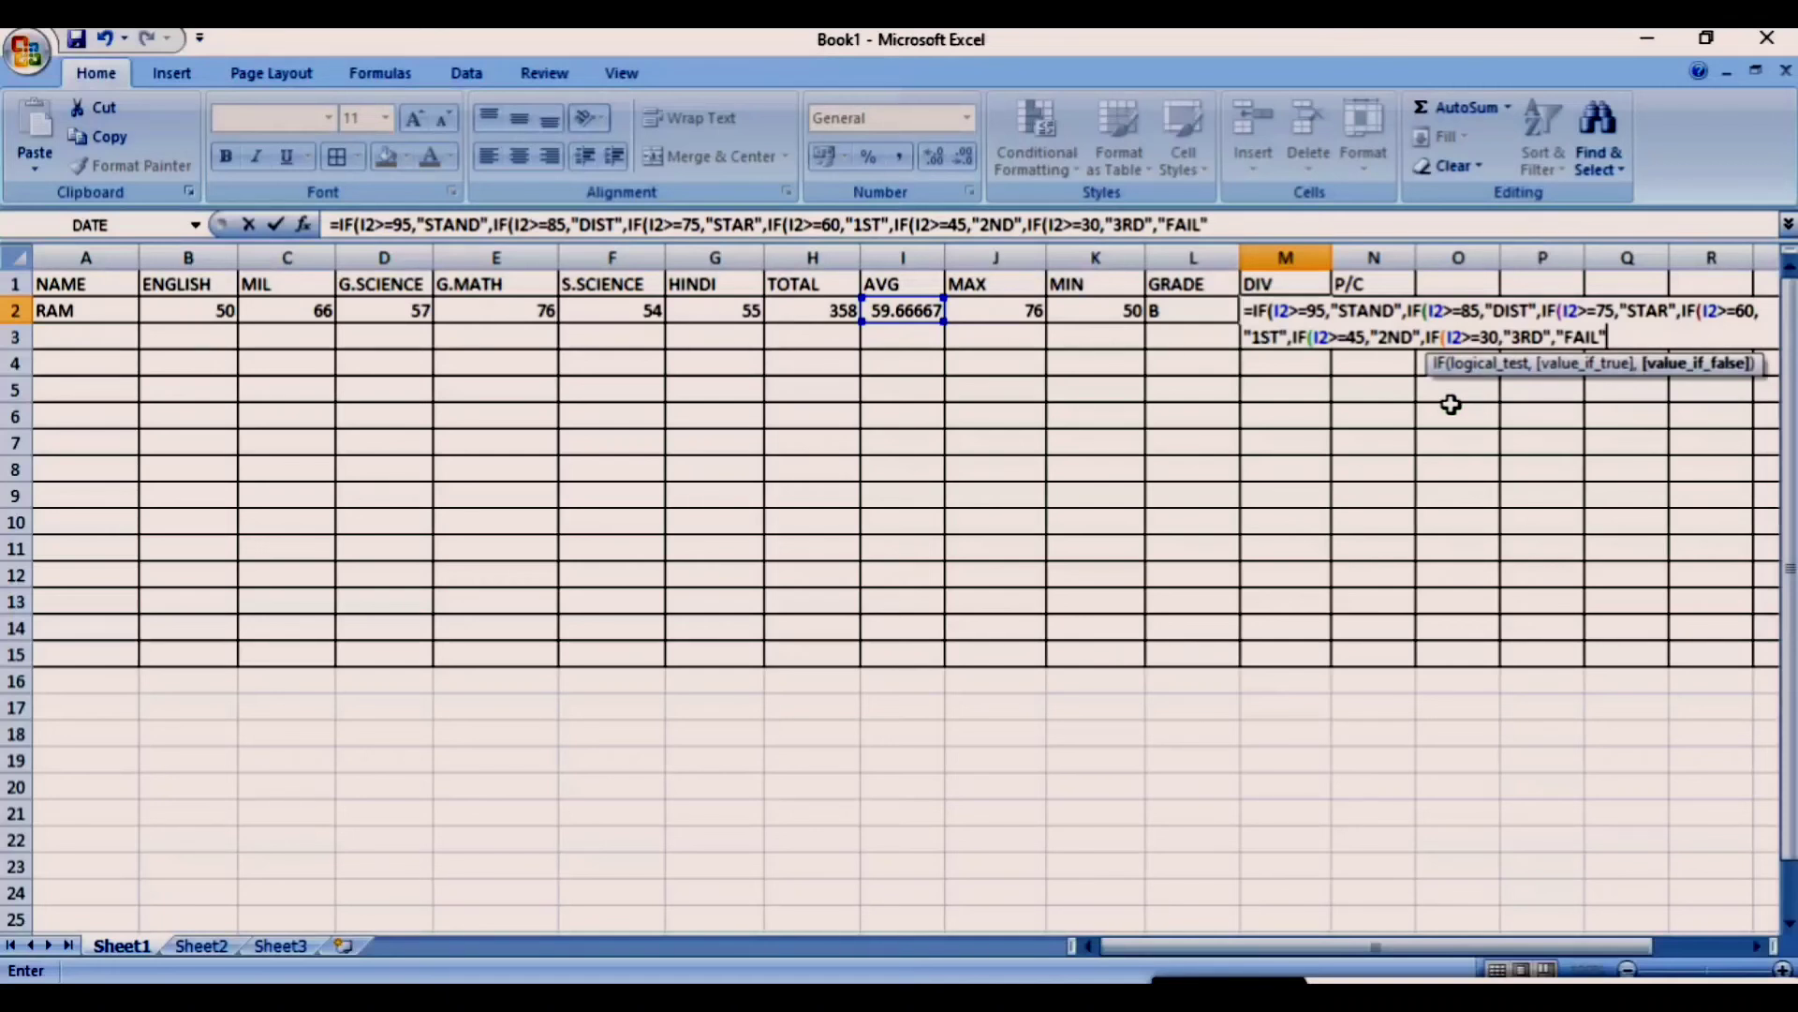
text())))))
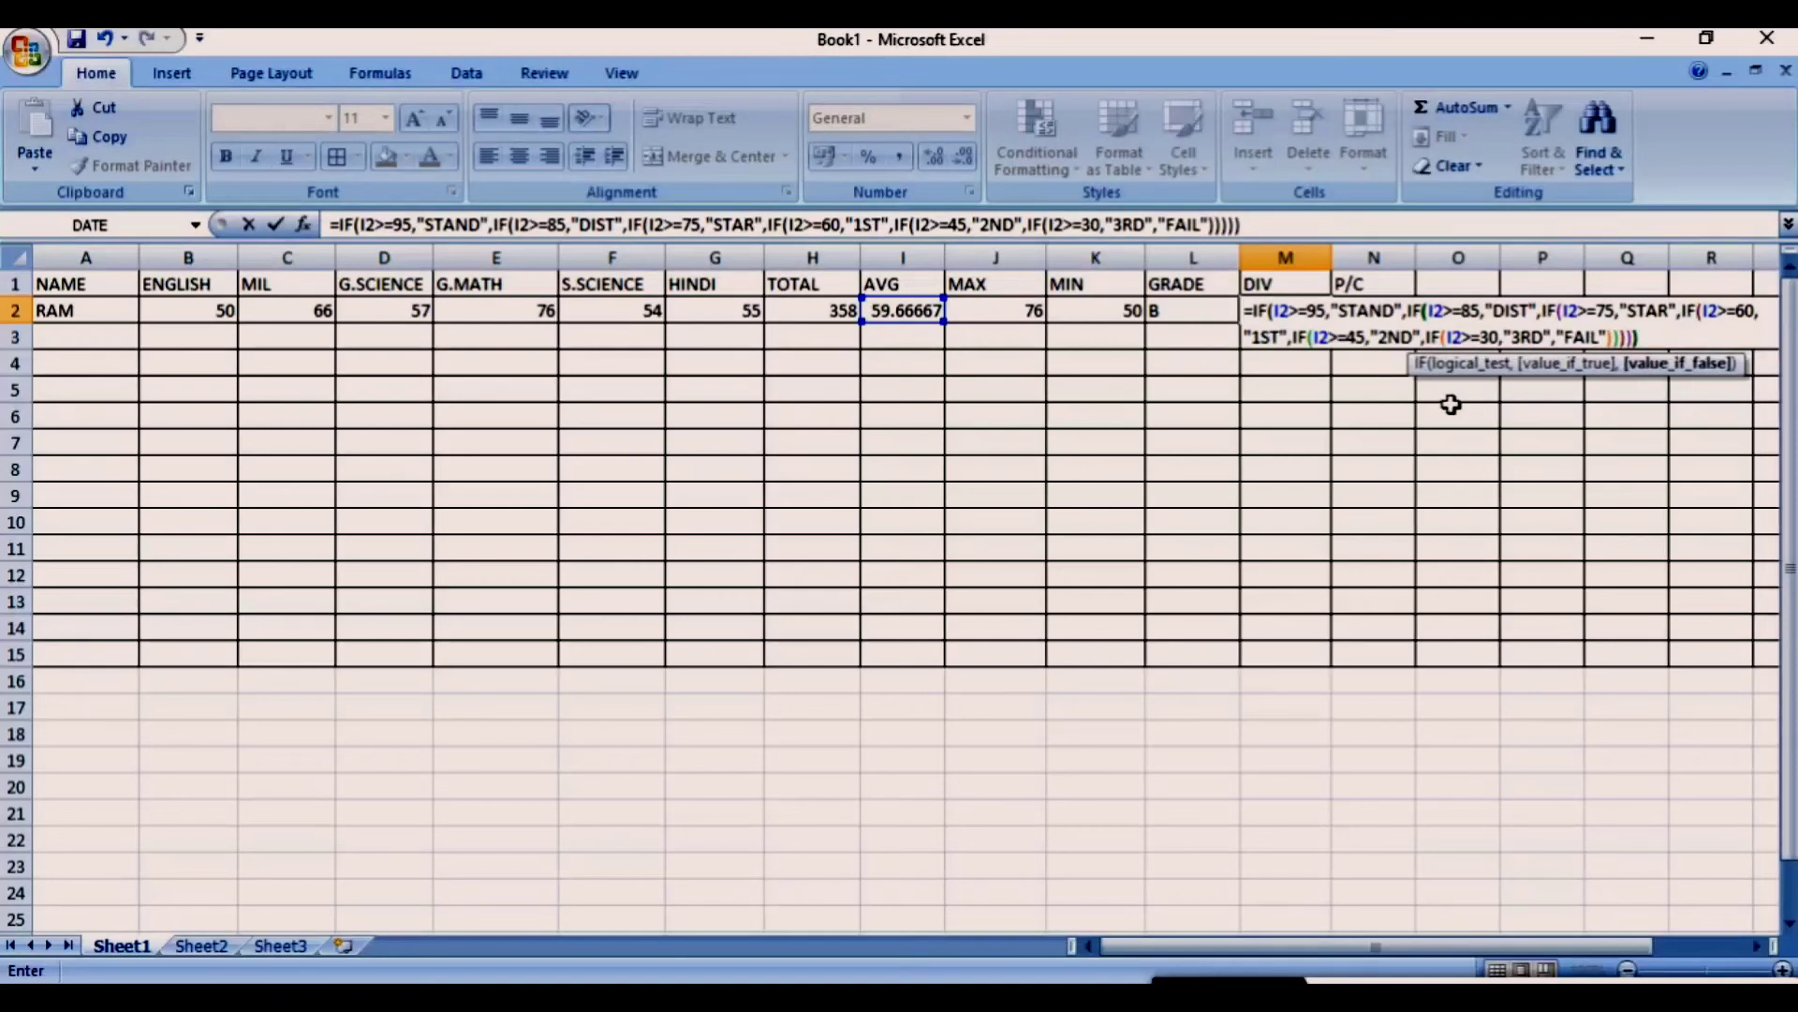
text())
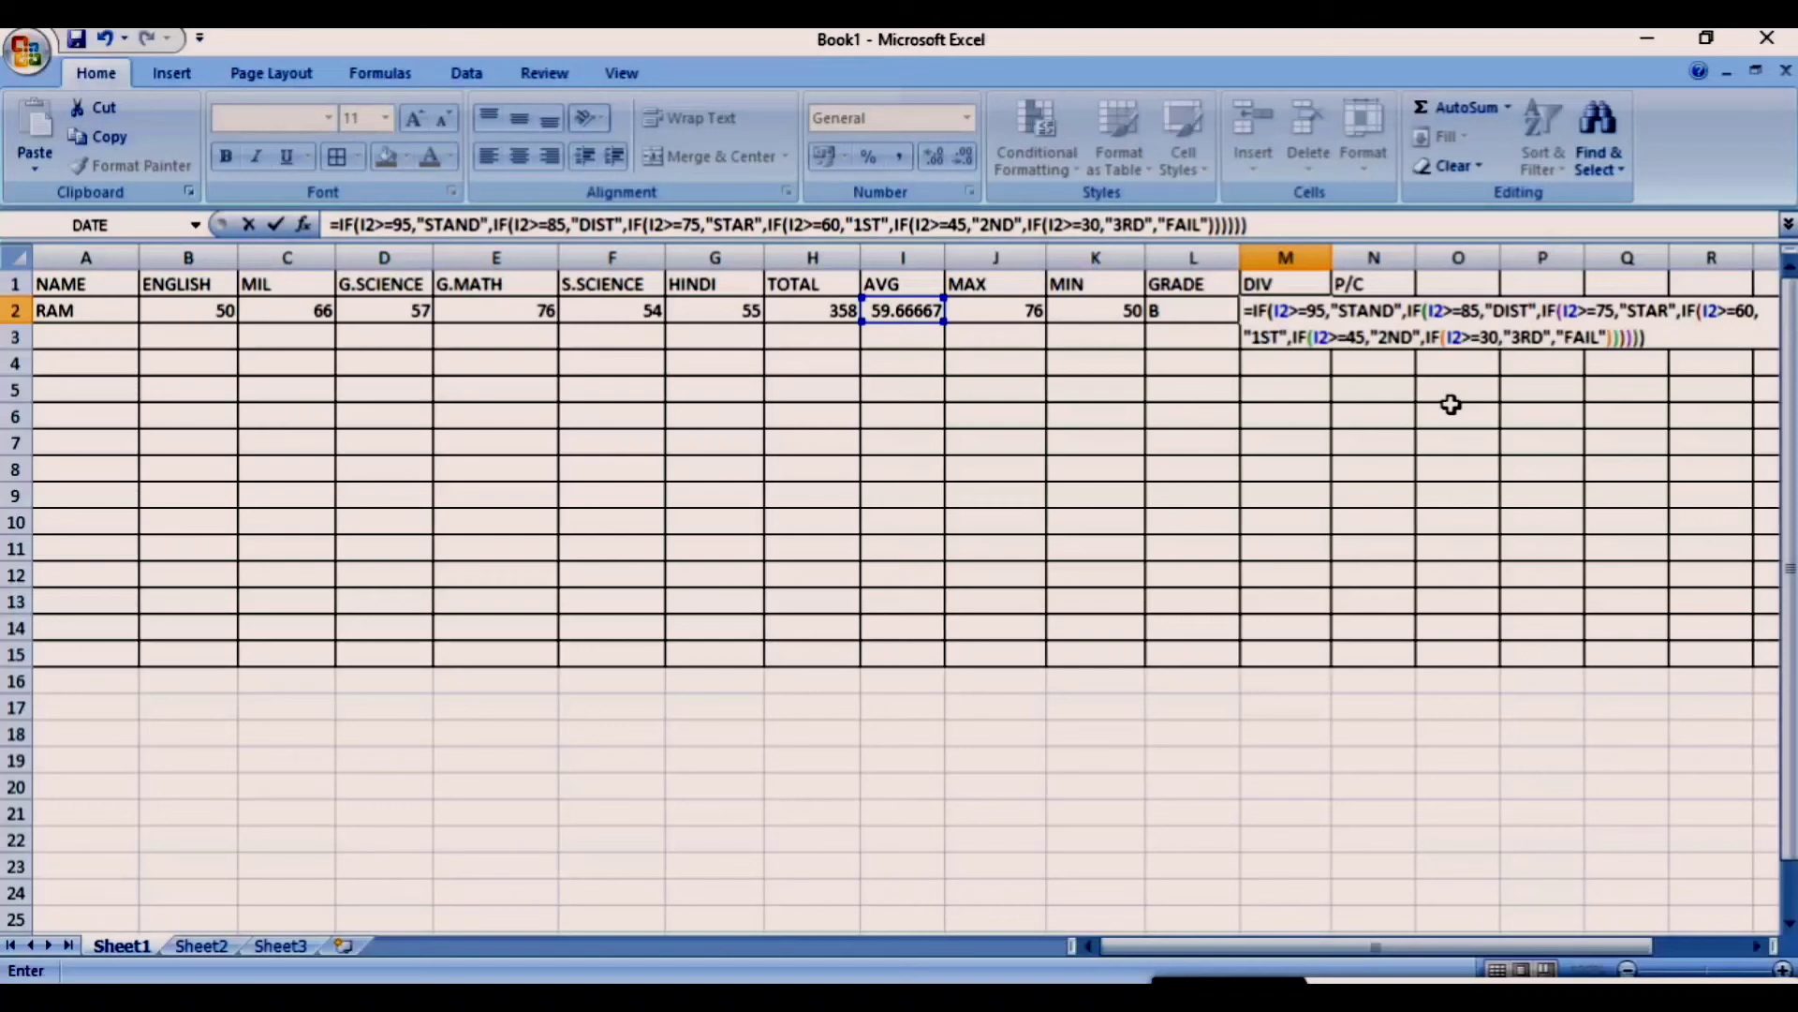
key(Return)
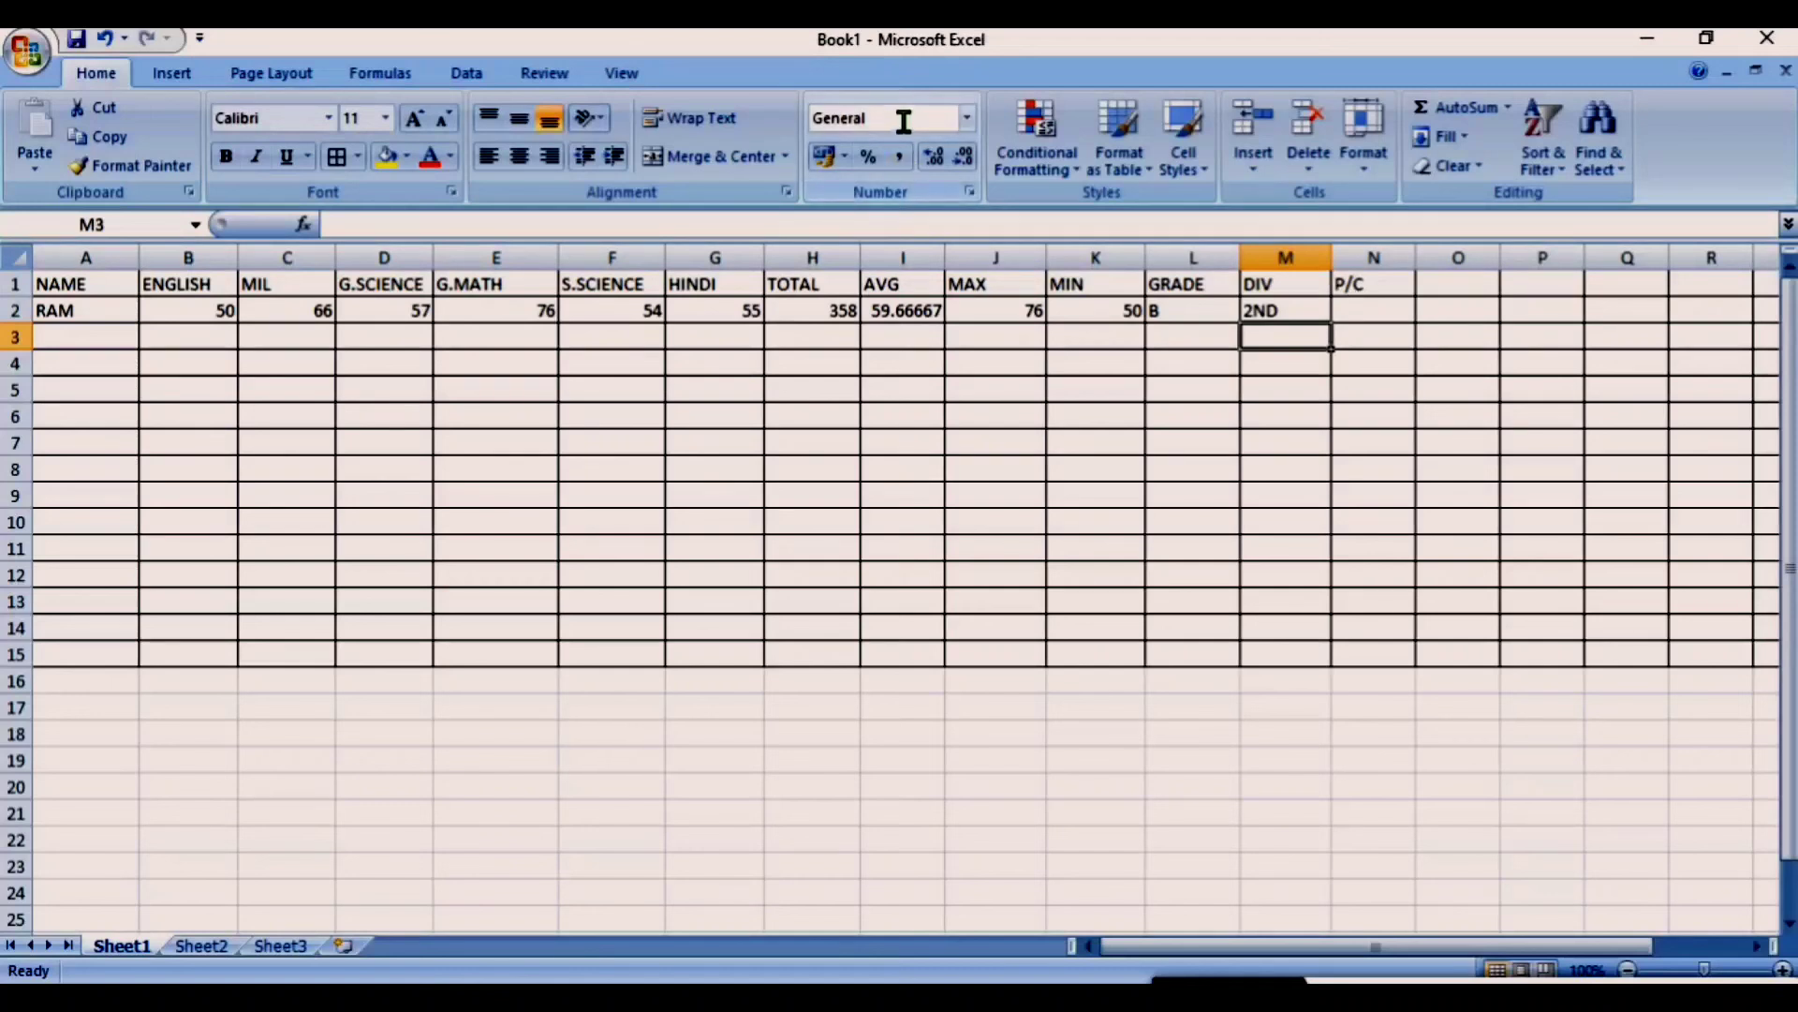
- Apply the Percentage number format to cell M3
click(970, 122)
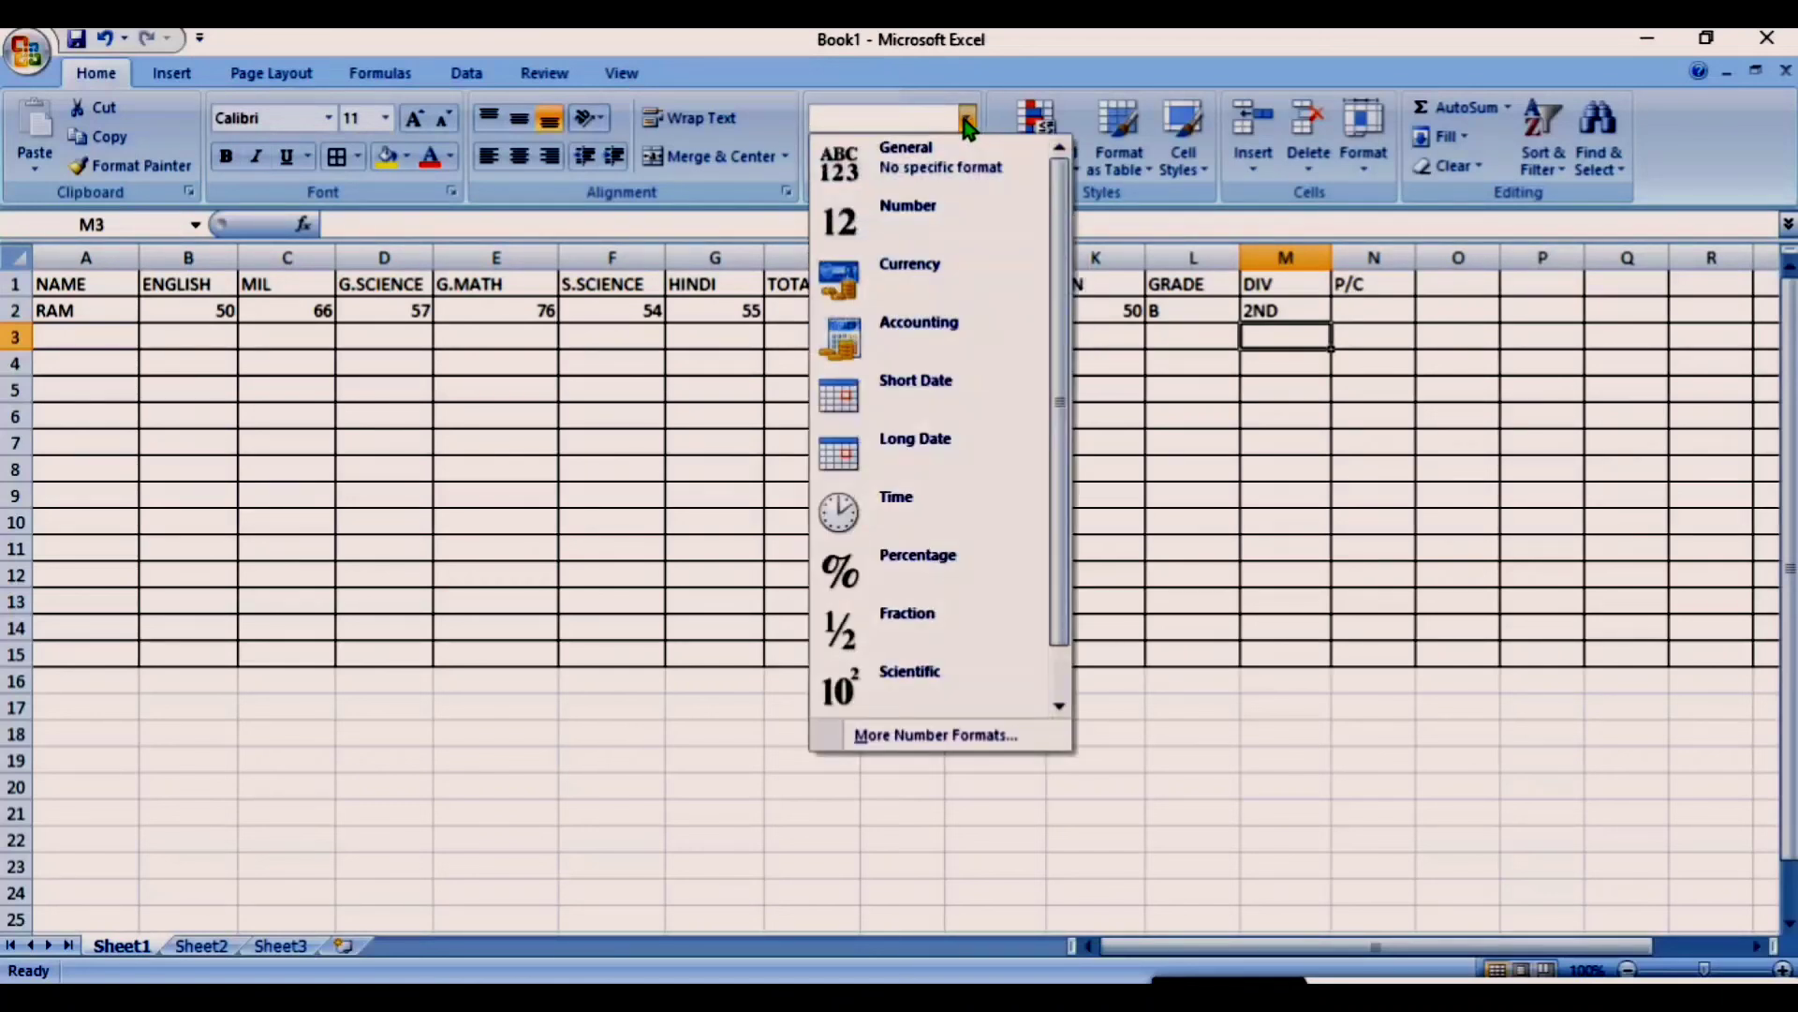
click(969, 127)
click(970, 121)
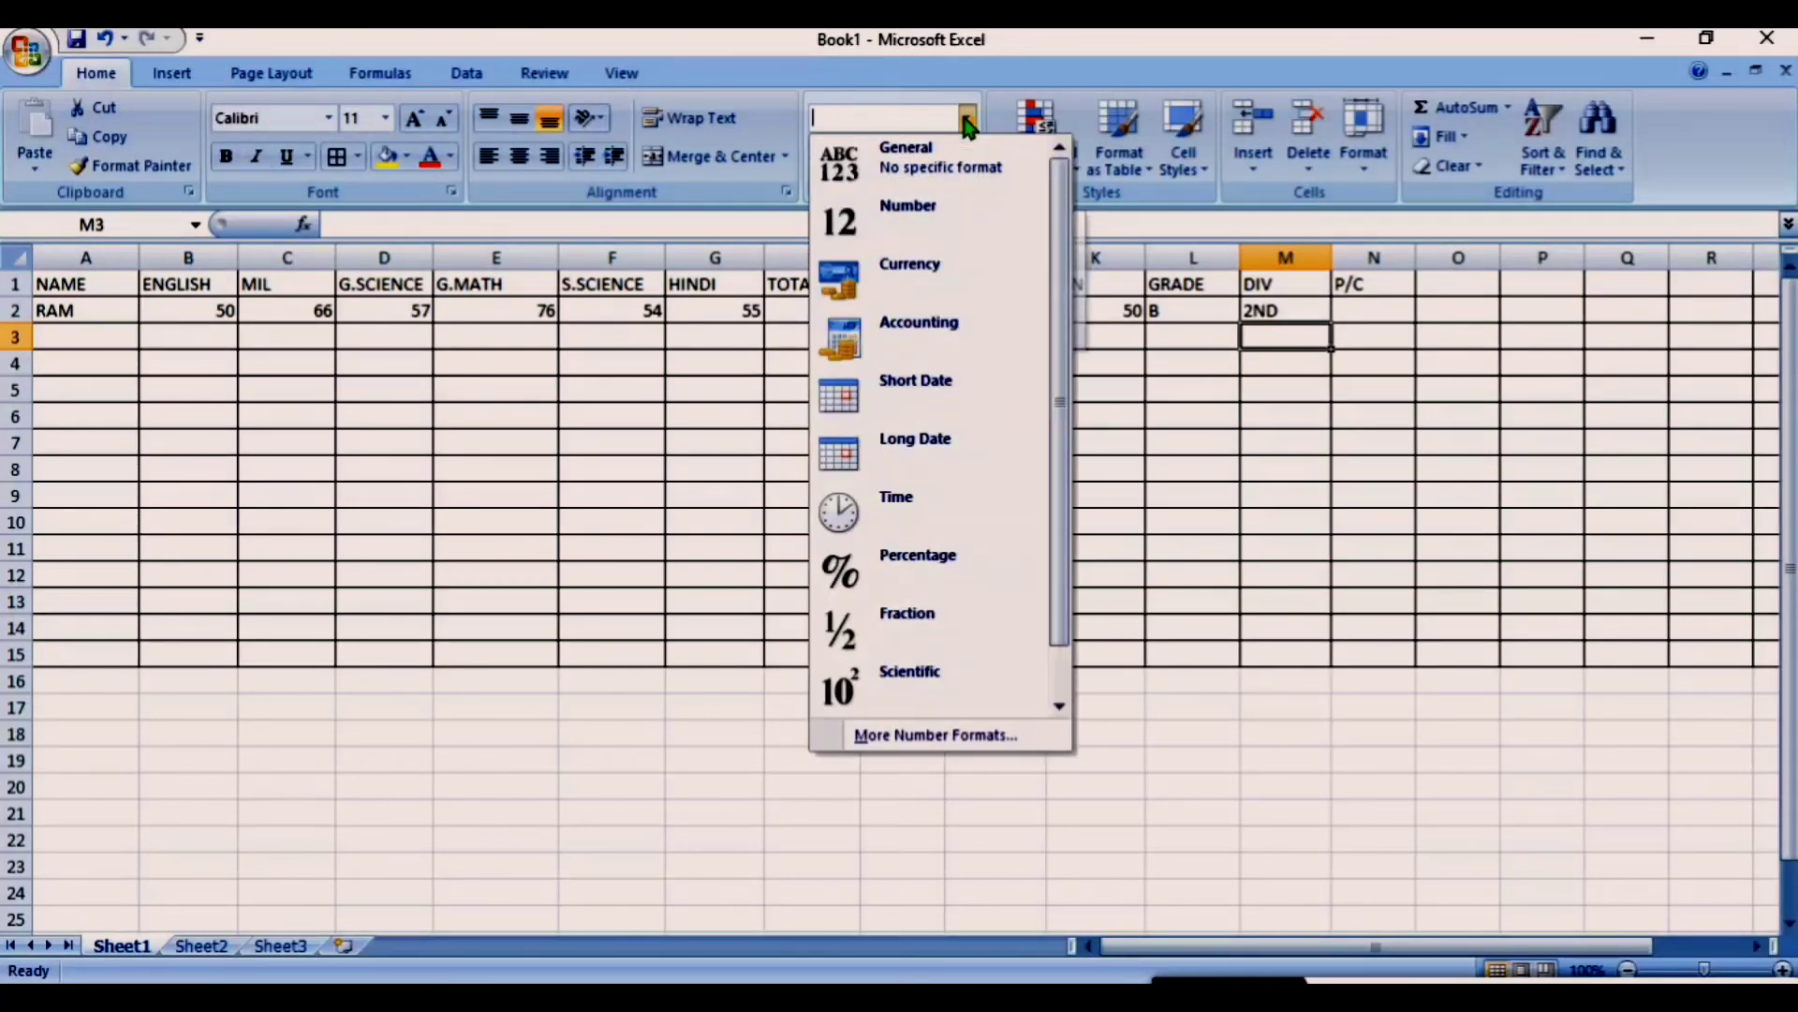
click(914, 562)
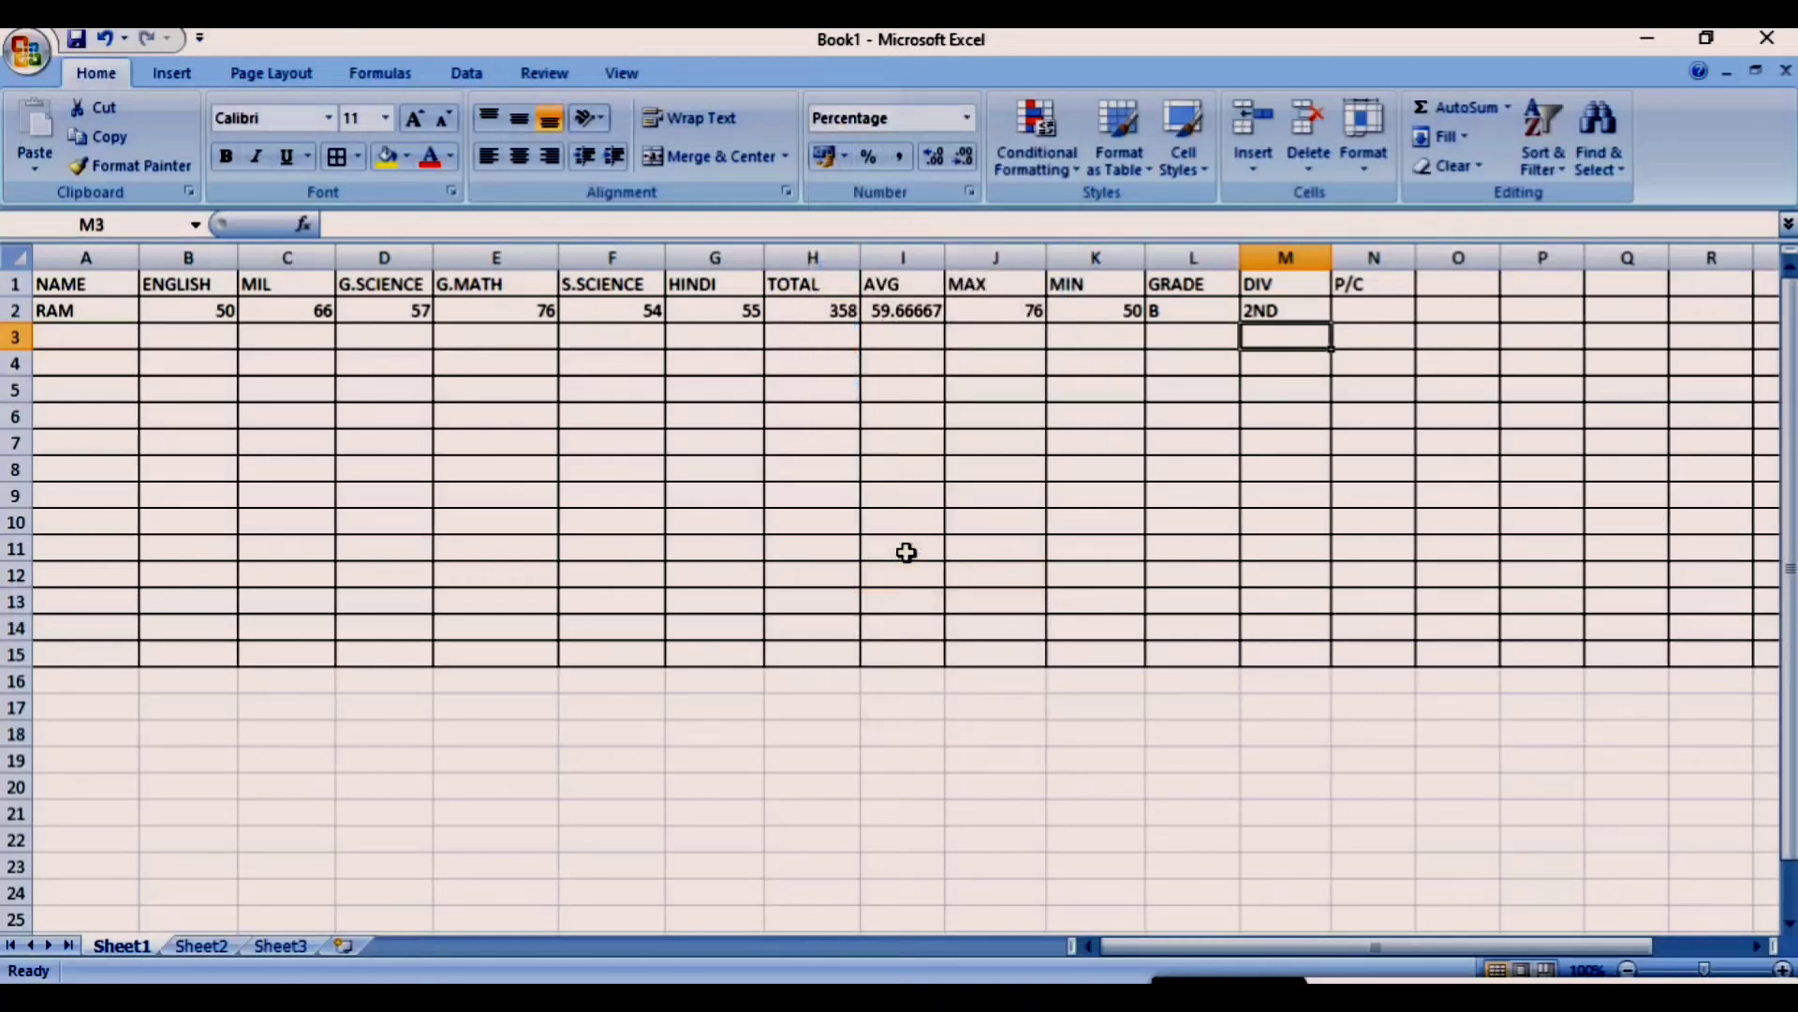
- Calculate the P/C value in N2 by dividing the total by 600 with the formula =H2/600
click(1380, 311)
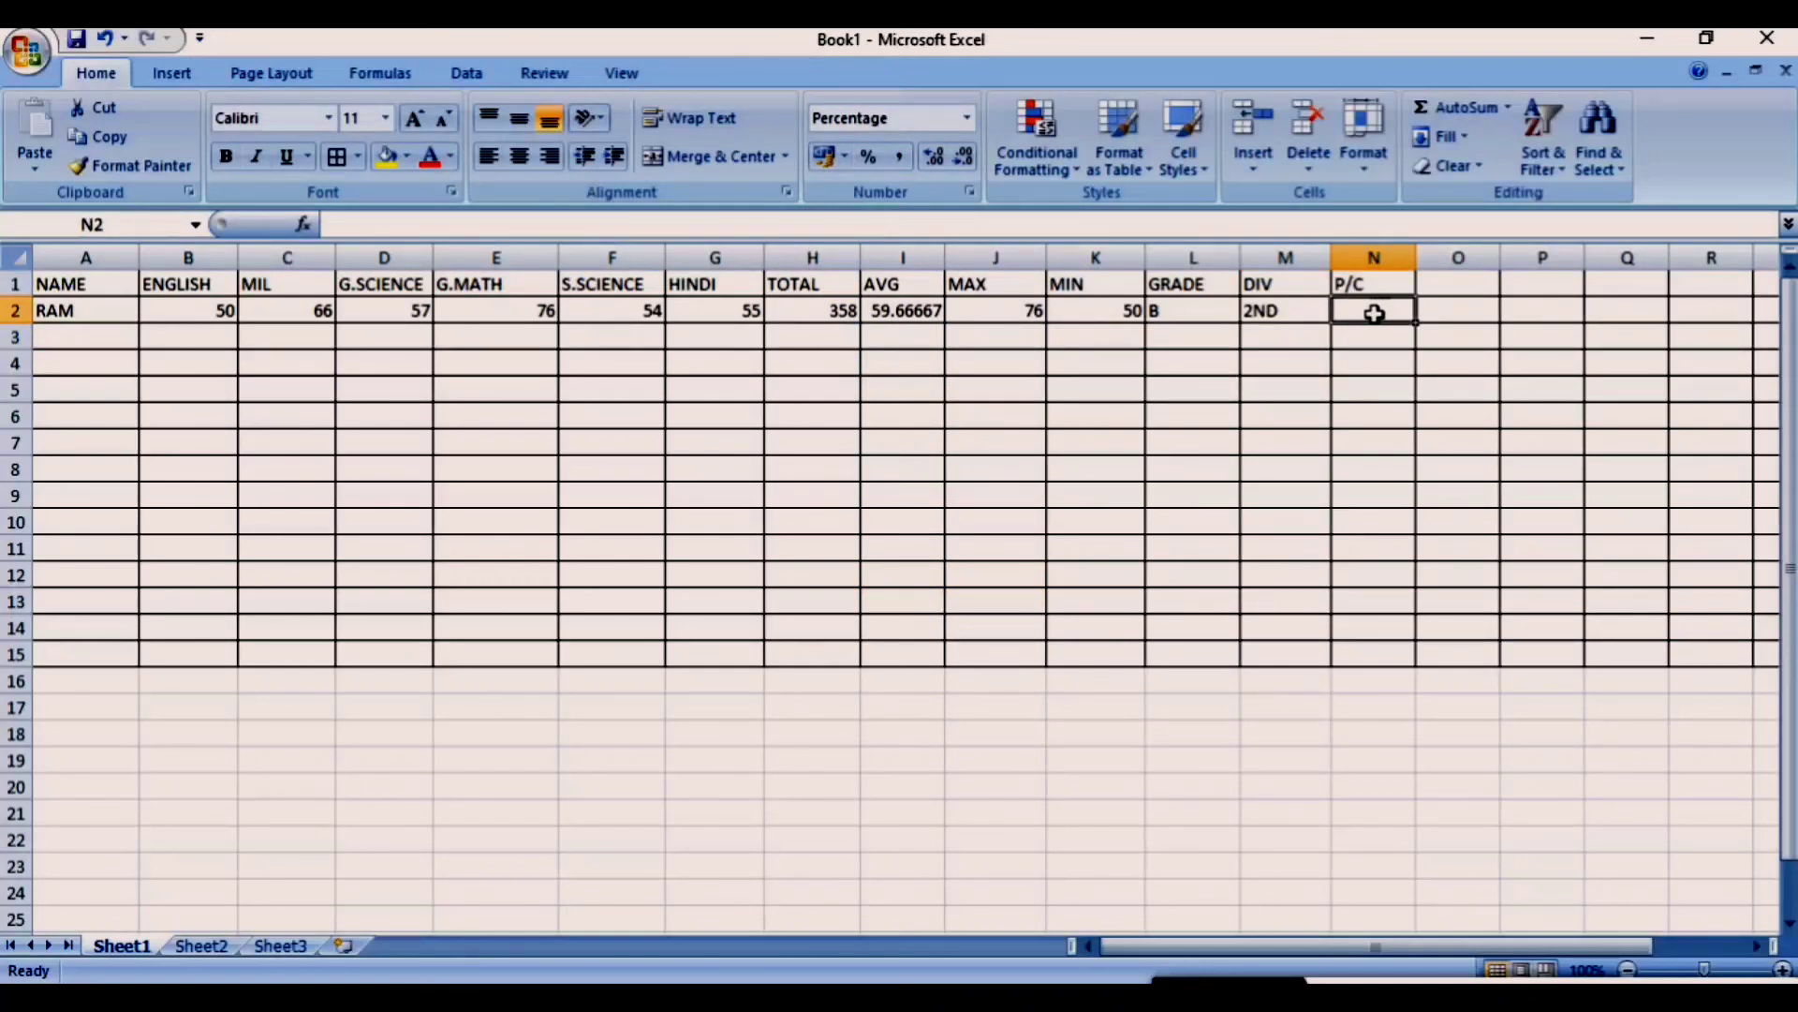
text(=)
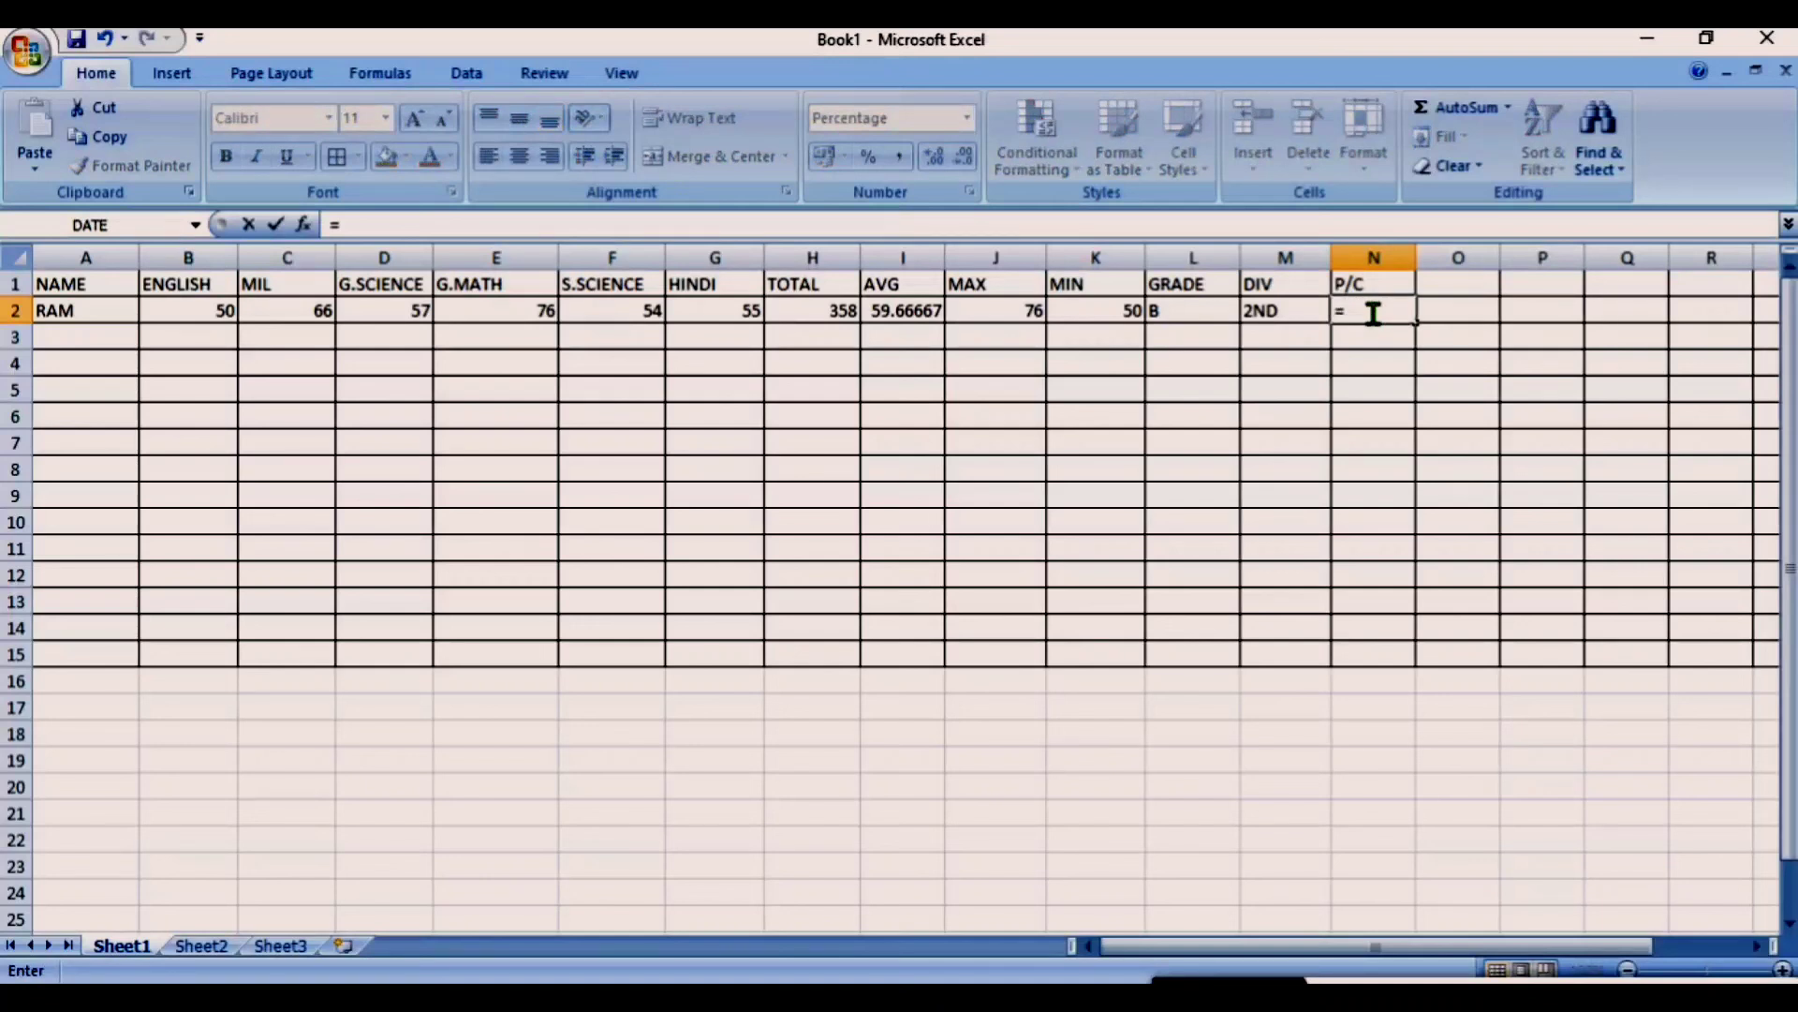
click(813, 309)
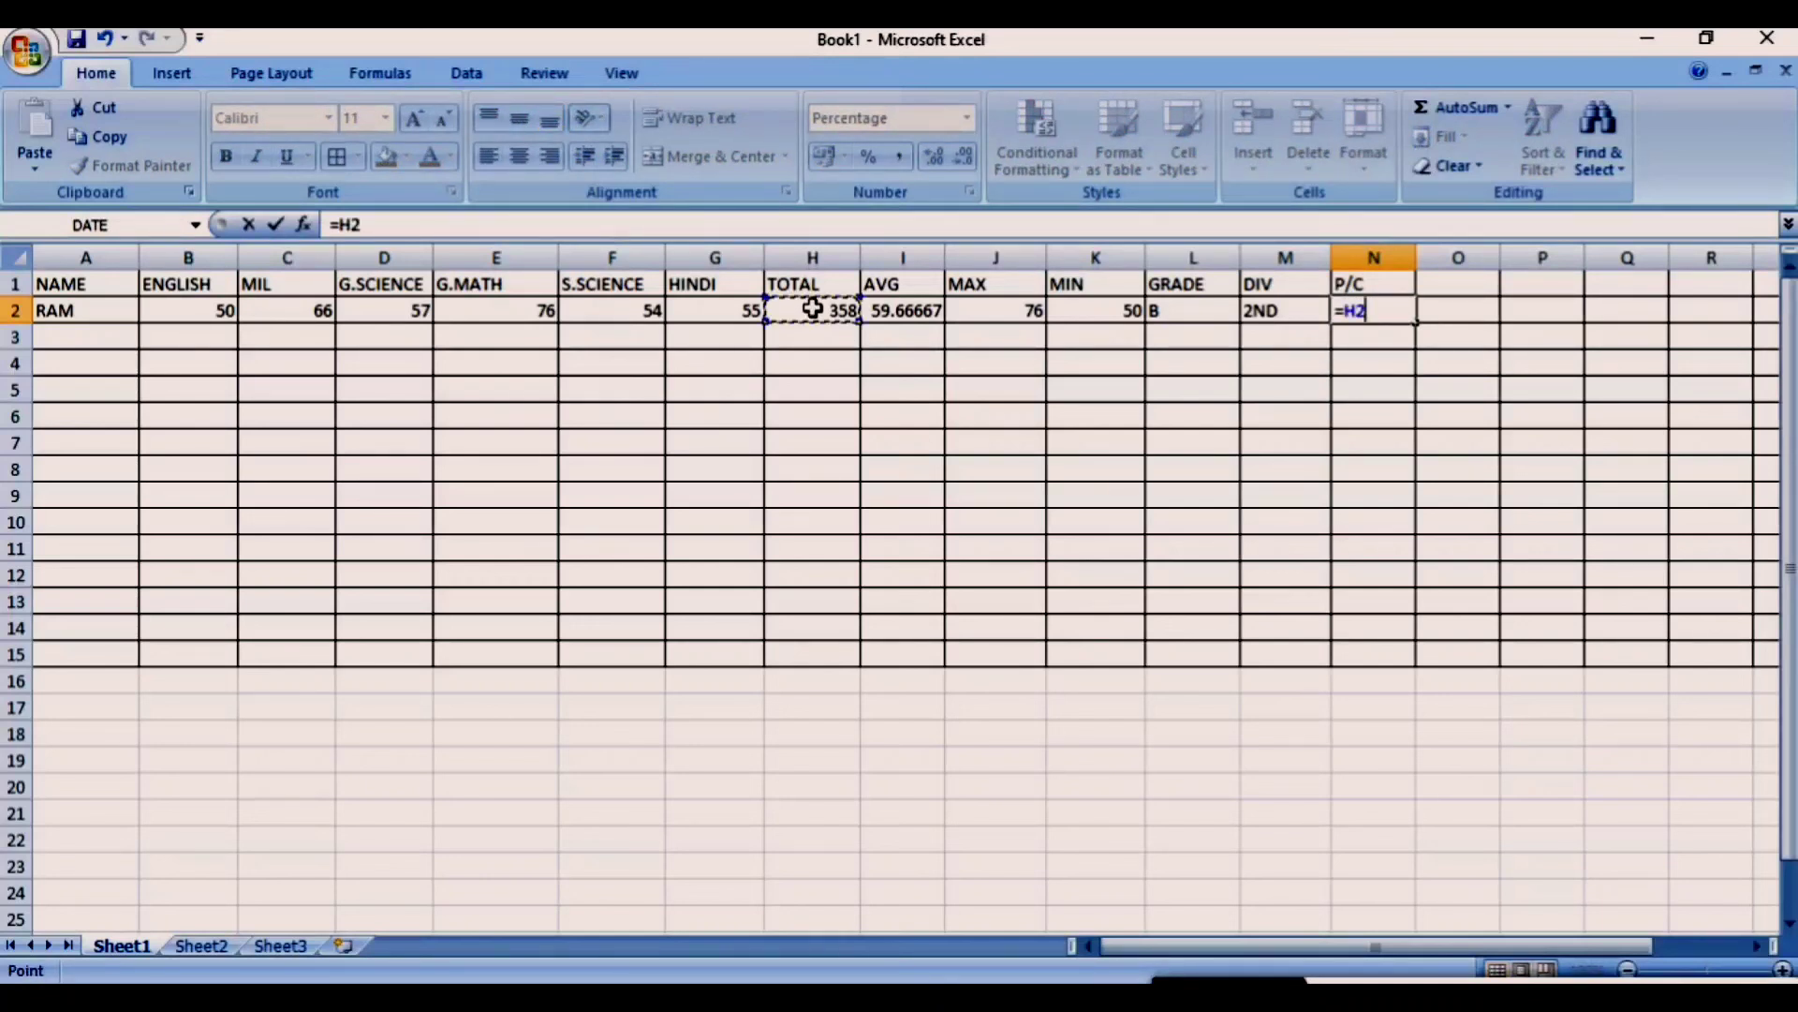
text(/)
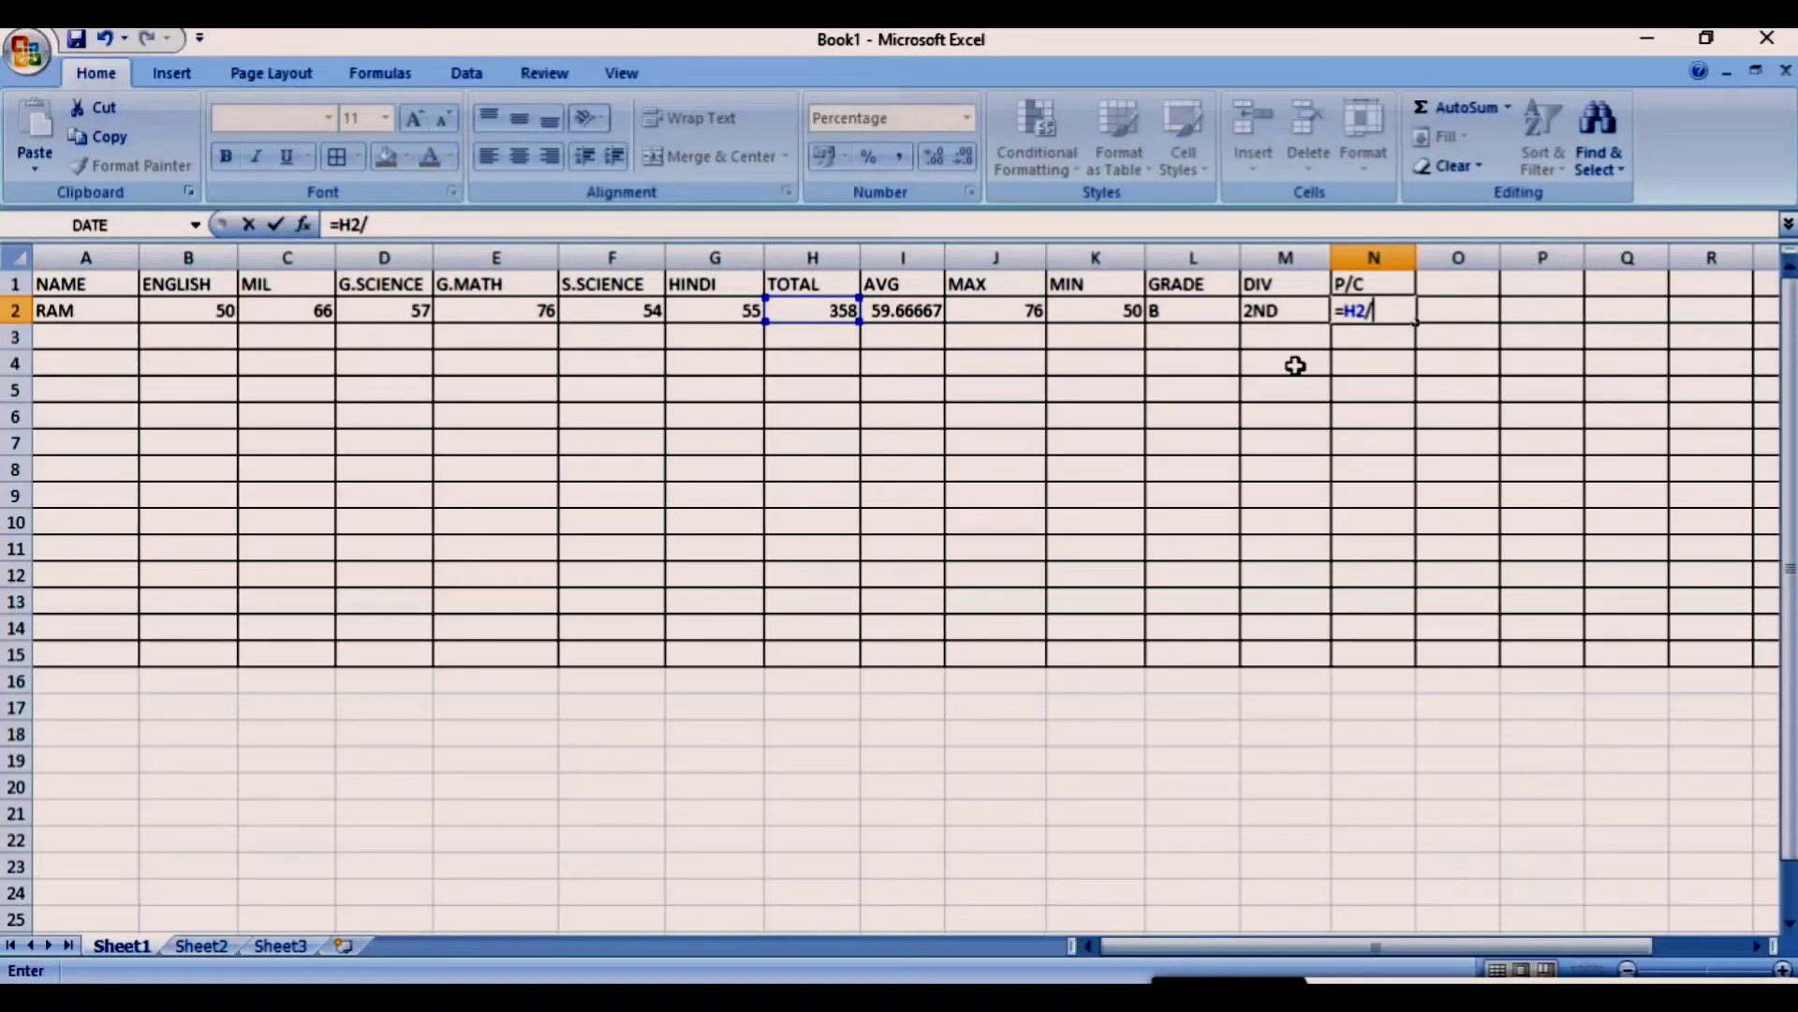
text(600)
key(Return)
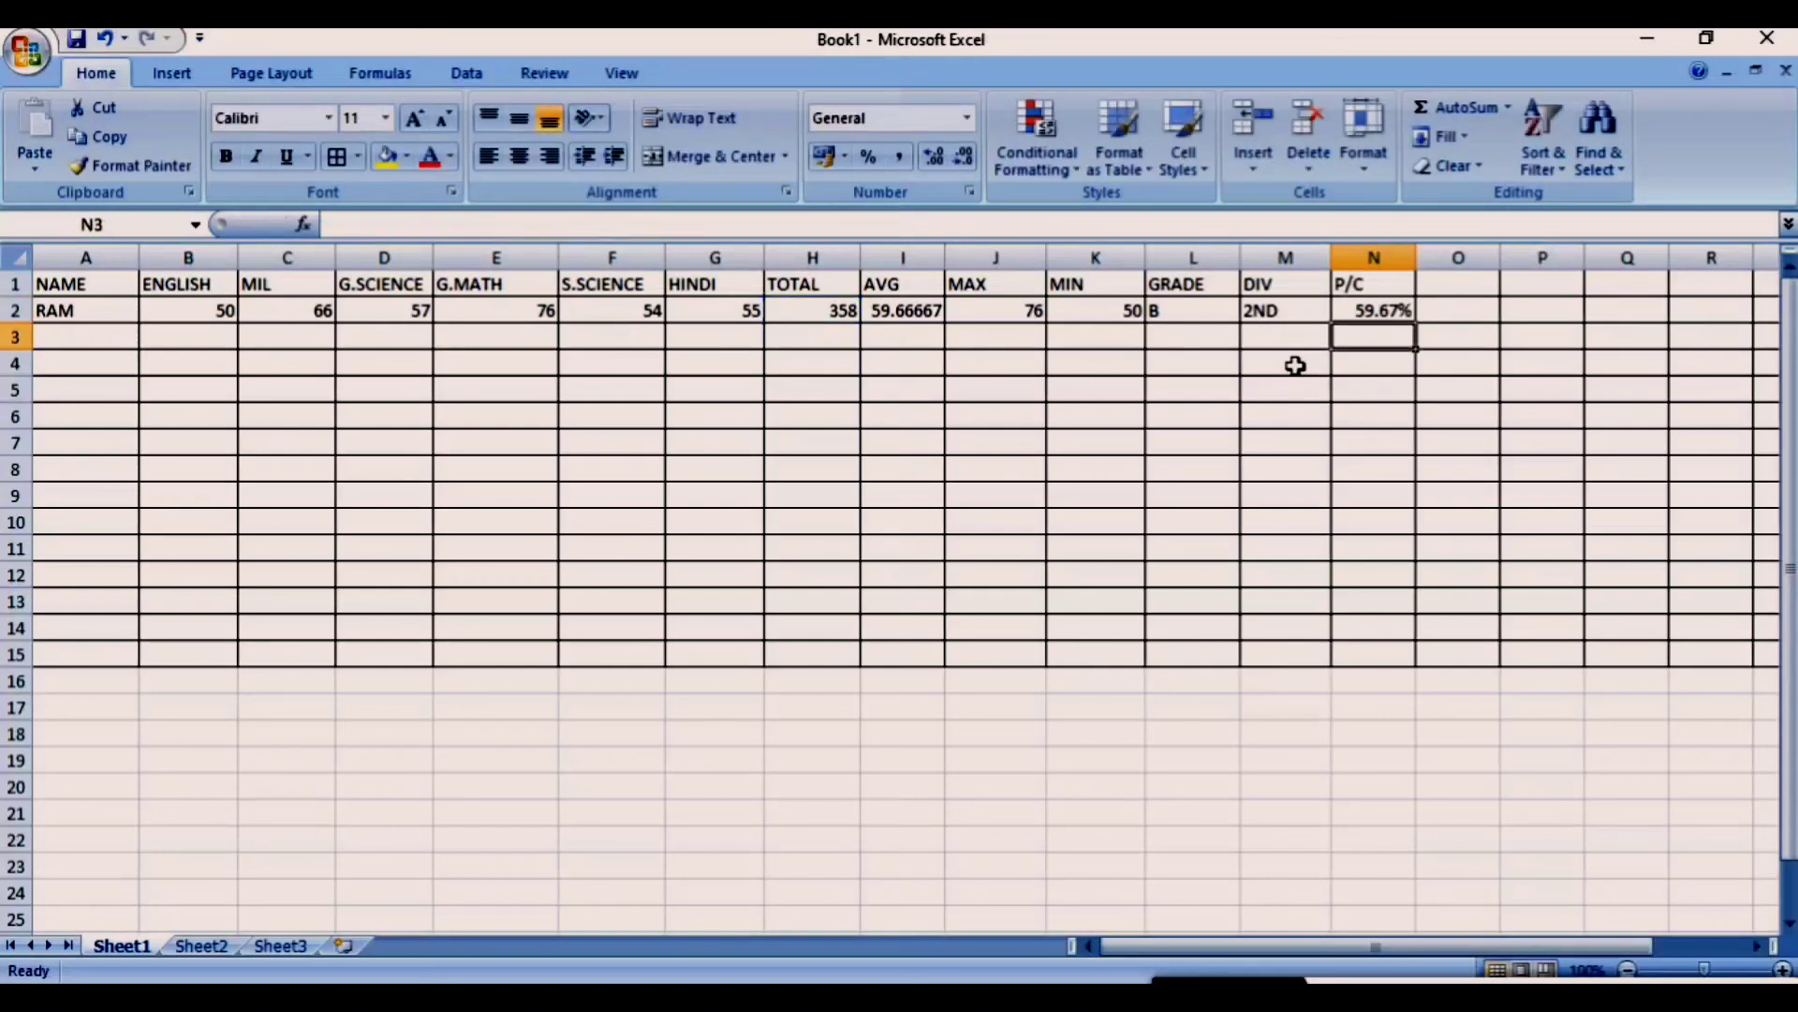